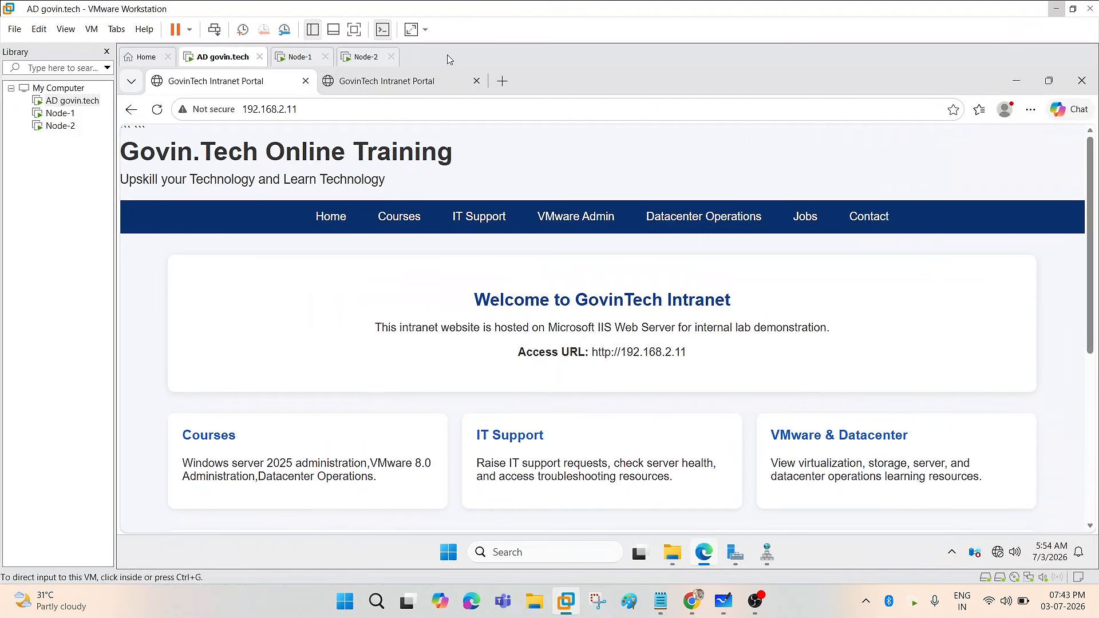
- Review the GovinTech Intranet page at 192.168.2.11 in full-screen view, then bring up DNS Manager
{"action": "left_click", "coordinate": [354, 31]}
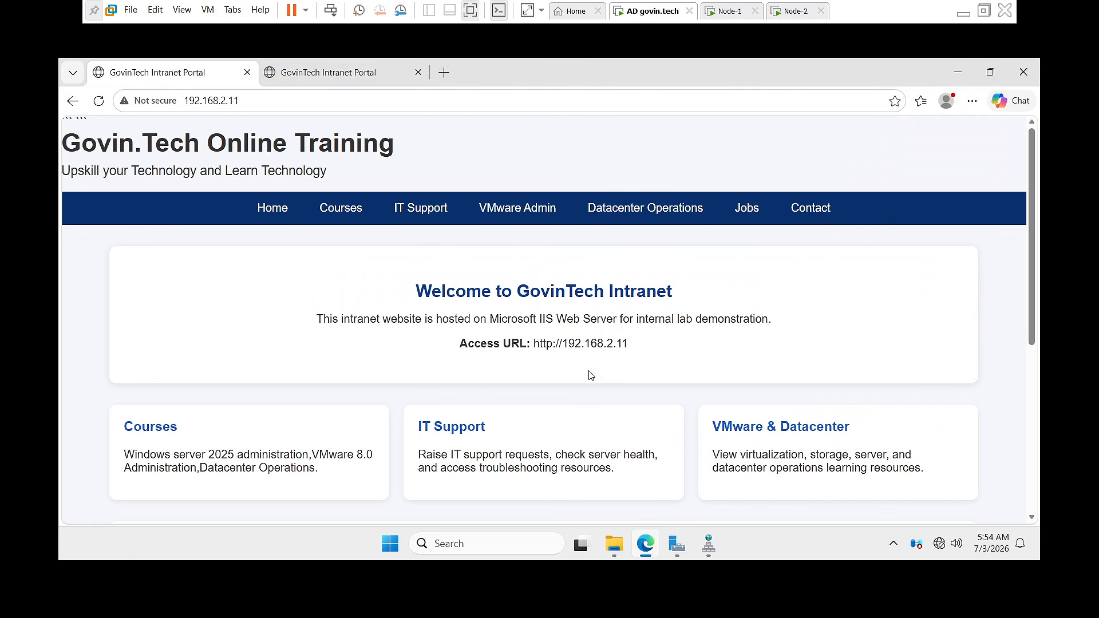
{"action": "left_click", "coordinate": [984, 10]}
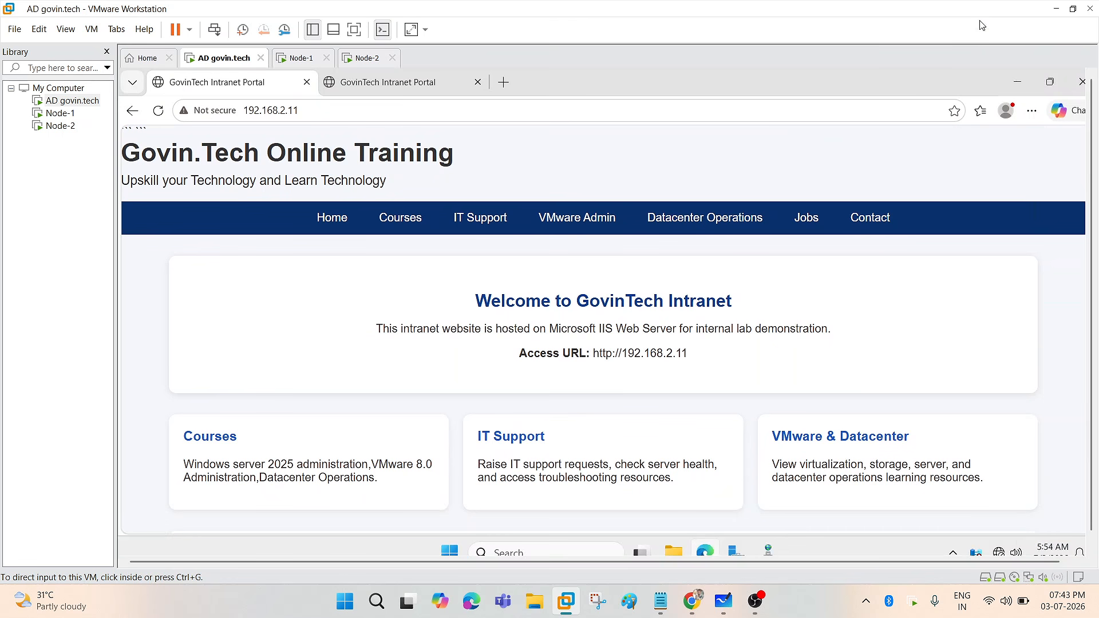
{"action": "left_click", "coordinate": [352, 29]}
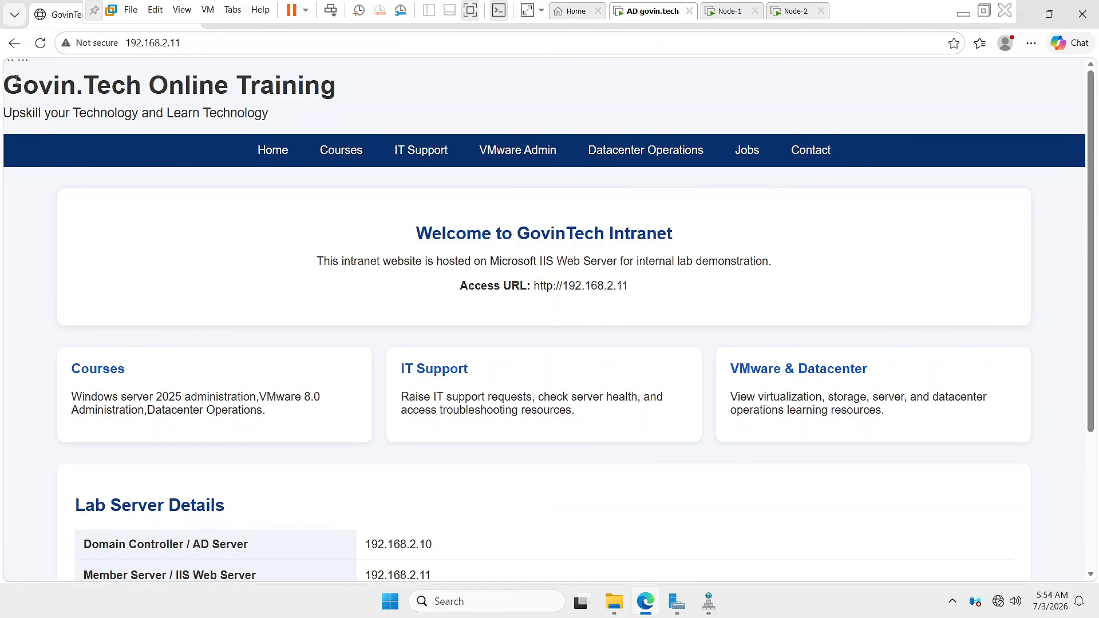
{"action": "left_click_drag", "start_coordinate": [13, 84], "coordinate": [357, 102]}
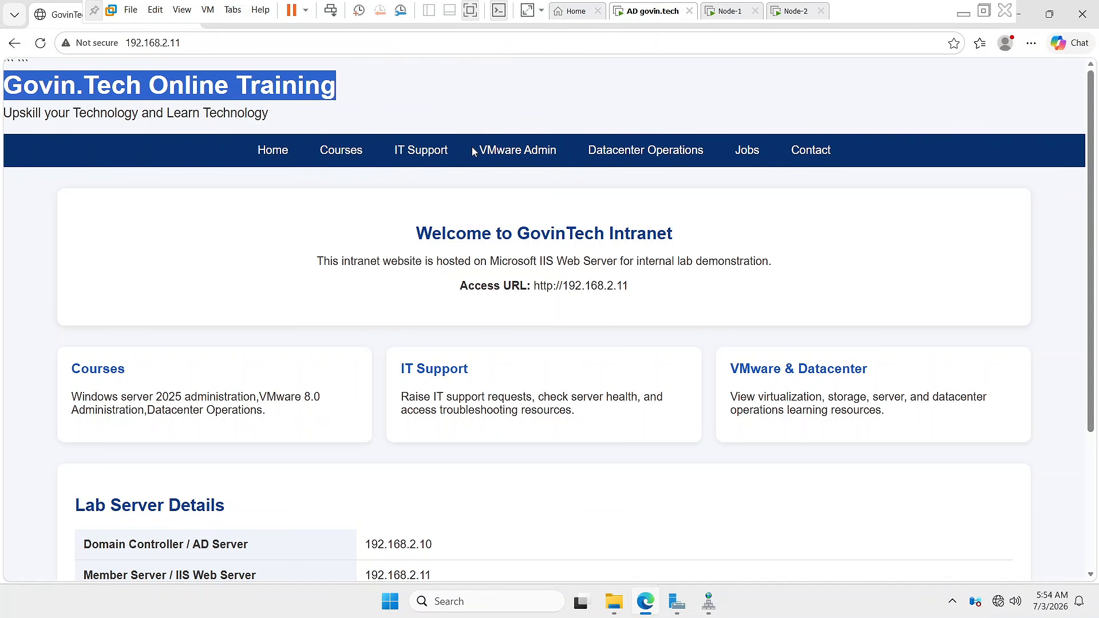
{"action": "left_click", "coordinate": [415, 87]}
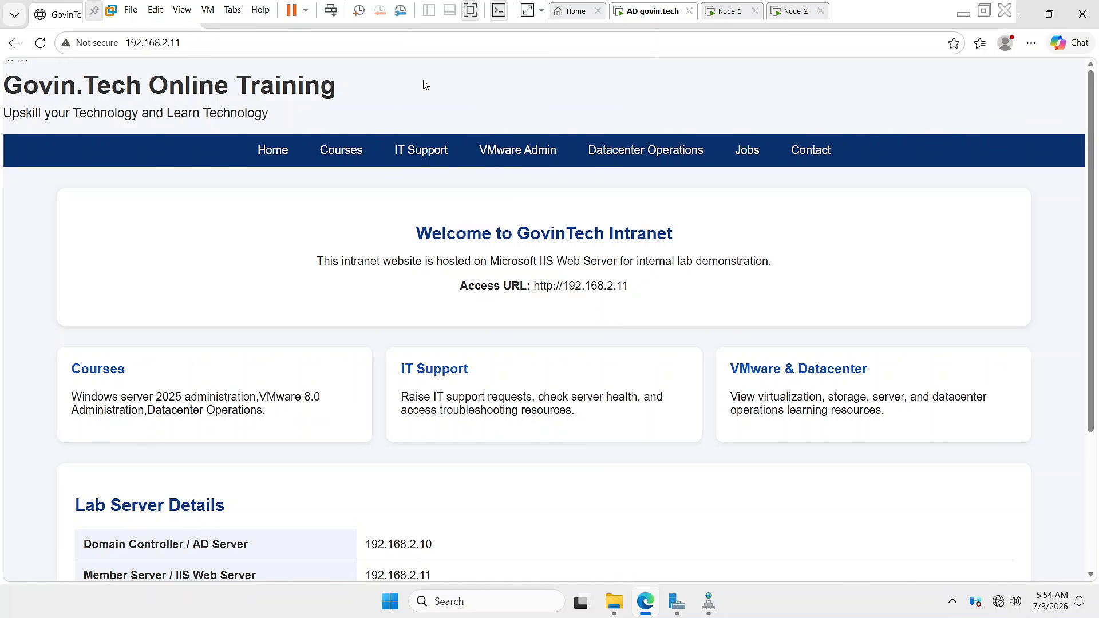
{"action": "scroll", "coordinate": [1072, 428], "scroll_direction": "down", "scroll_amount": 3}
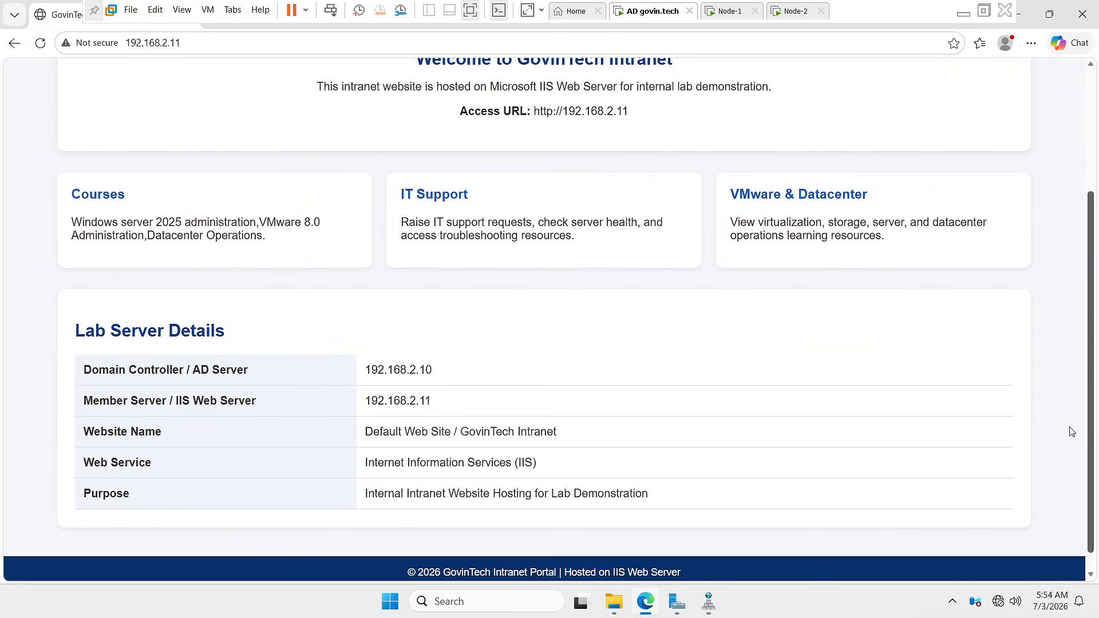
{"action": "scroll", "coordinate": [1097, 220], "scroll_direction": "up", "scroll_amount": 3}
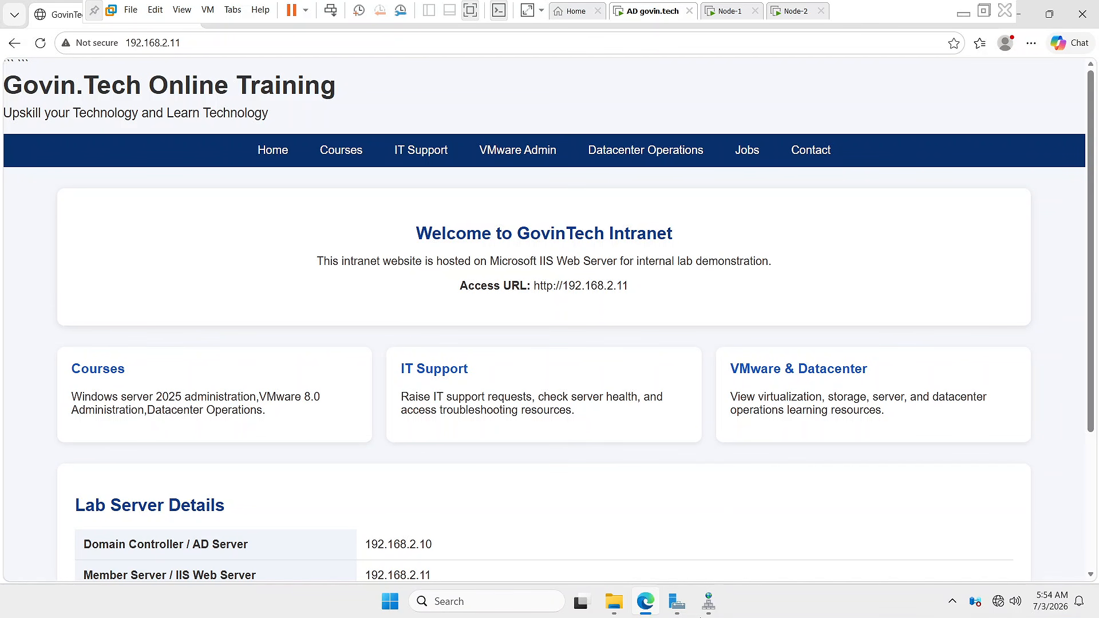
{"action": "left_click", "coordinate": [709, 603]}
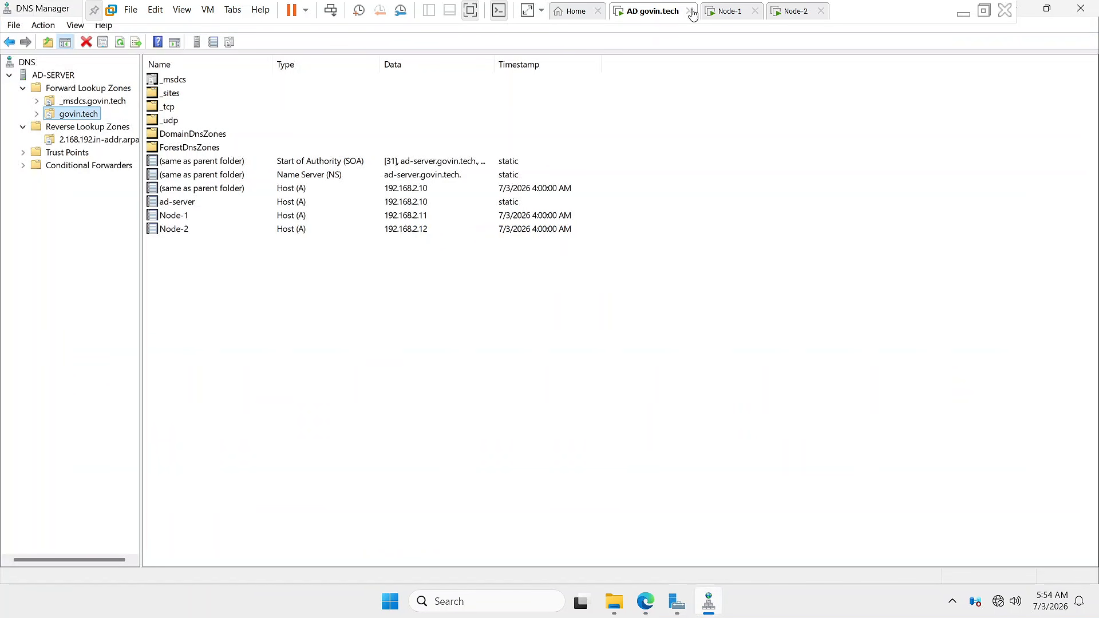
- Switch to Node-1, sign in with the Administrator password, and bring Edge's localhost page forward
{"action": "left_click", "coordinate": [723, 14]}
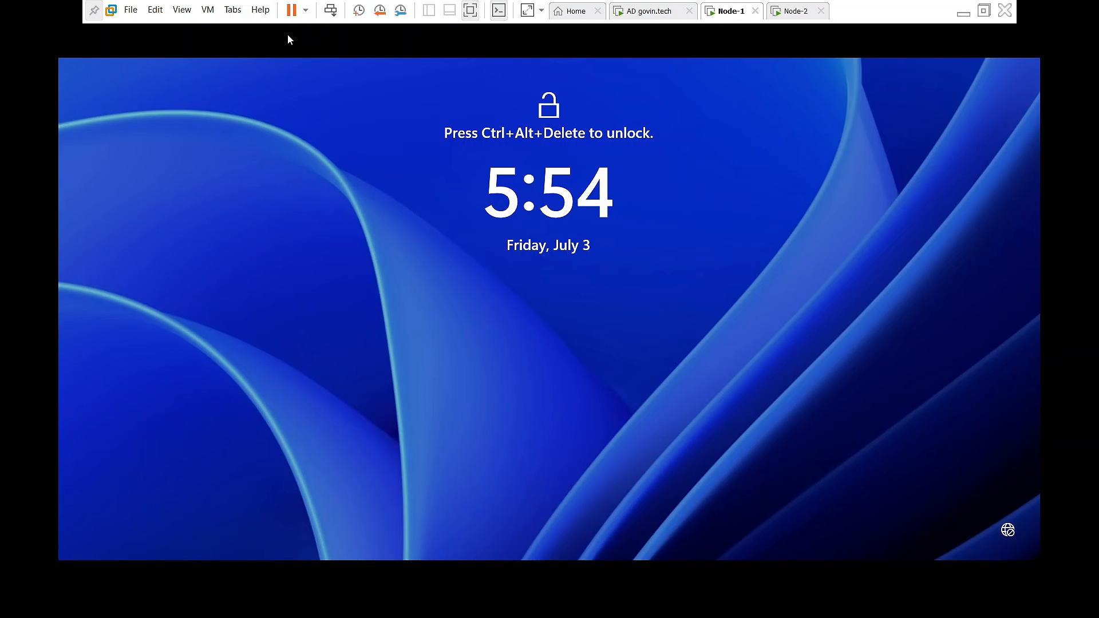
{"action": "left_click", "coordinate": [329, 15]}
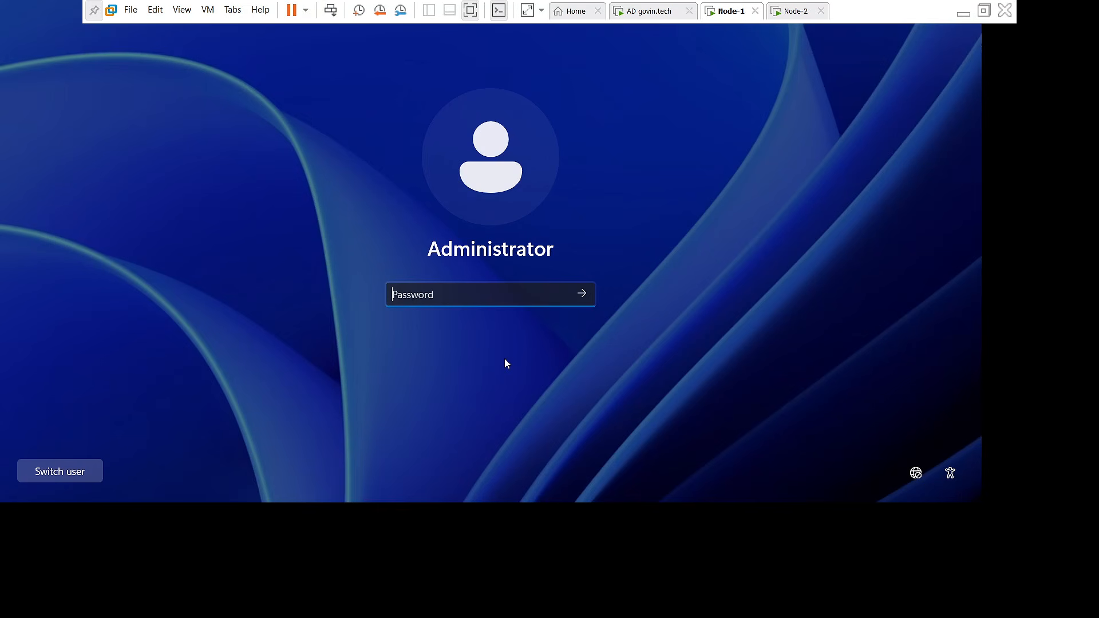
{"action": "type", "text": "••••••"}
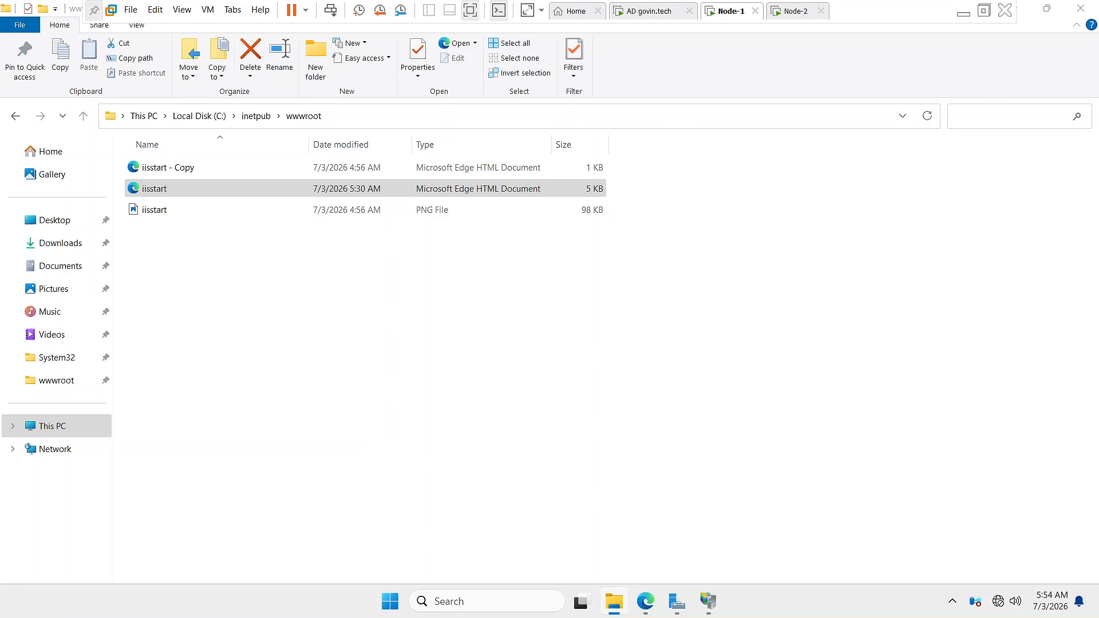
{"action": "left_click", "coordinate": [708, 601]}
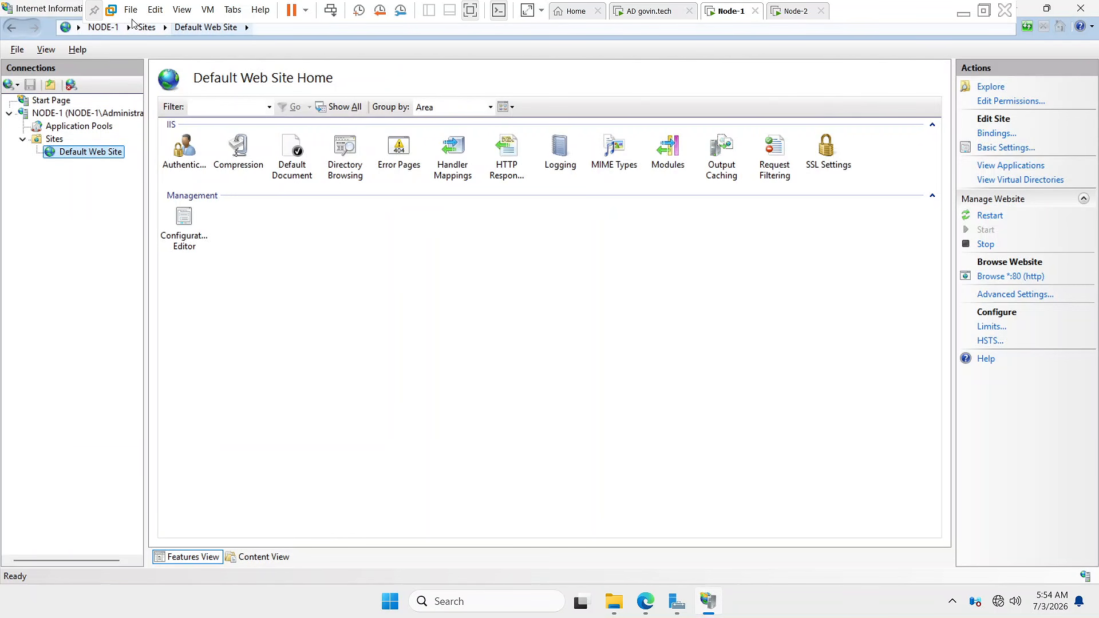
{"action": "left_click", "coordinate": [94, 9]}
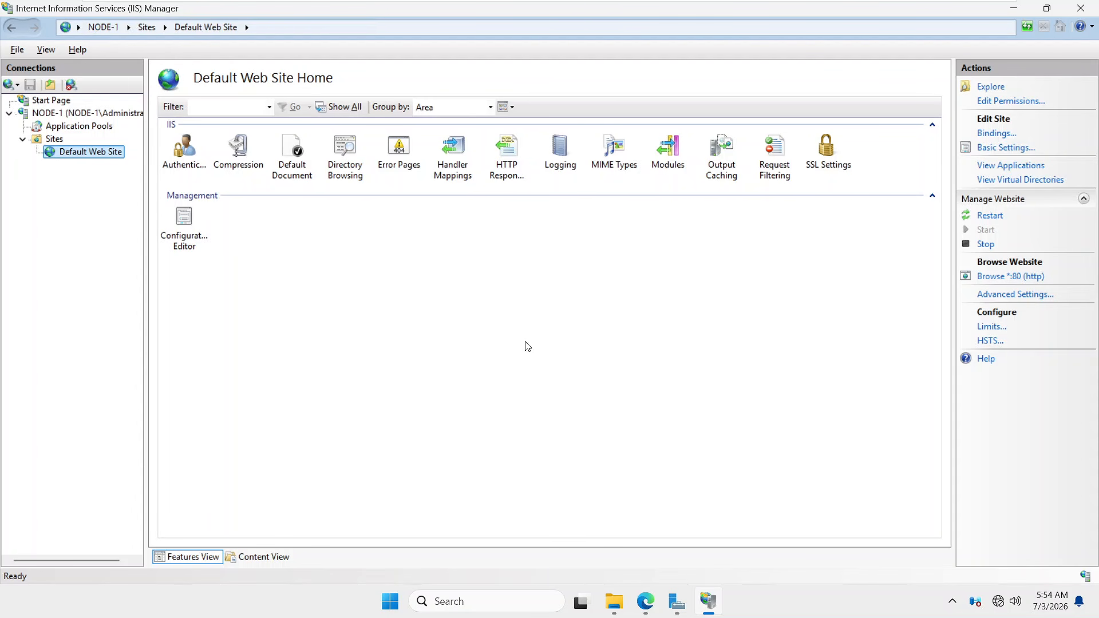
{"action": "left_click", "coordinate": [645, 609]}
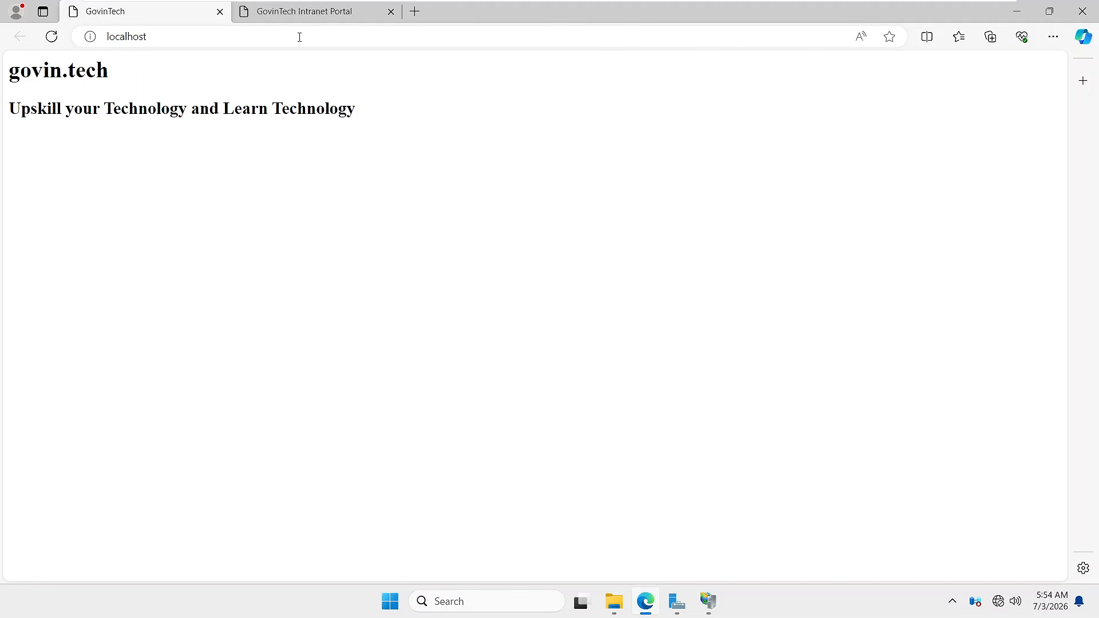
- Compare the GovinTech Intranet Portal tab's heading with the localhost govin.tech page
{"action": "left_click", "coordinate": [310, 16]}
{"action": "left_click_drag", "start_coordinate": [10, 74], "coordinate": [401, 146]}
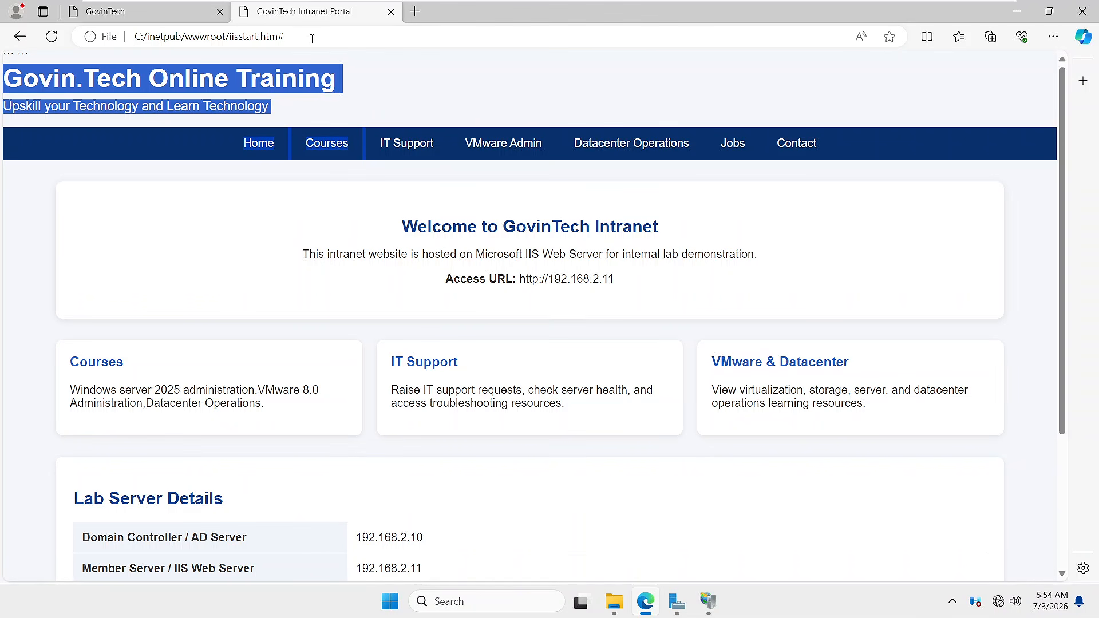
{"action": "left_click", "coordinate": [189, 11]}
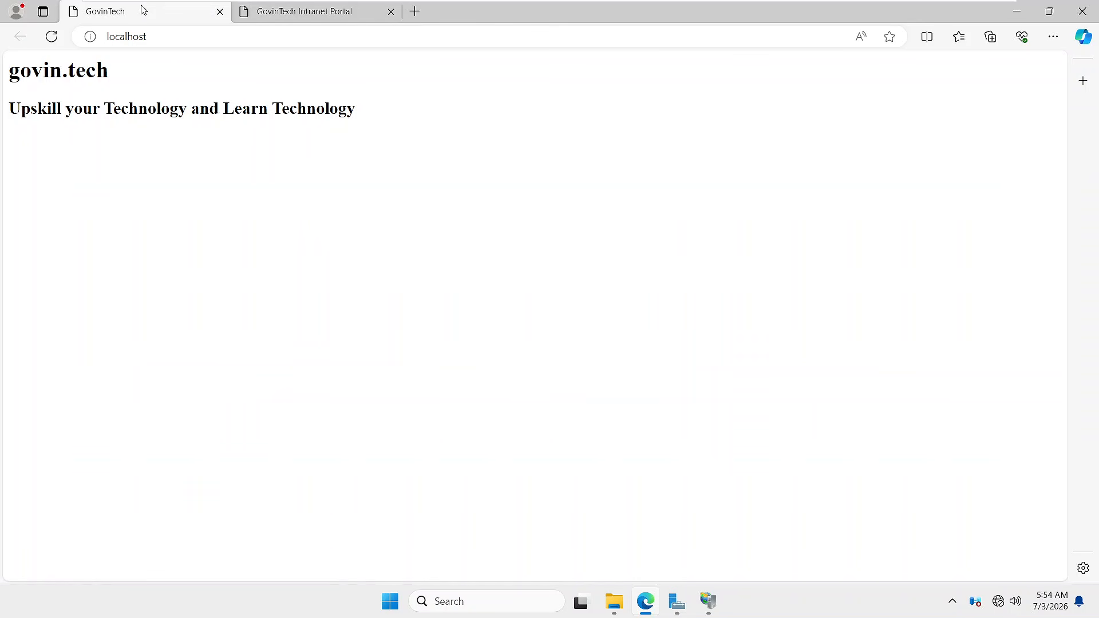
- Load node-1.govin.tech in a new tab, follow its Home link, then switch to Server Manager
{"action": "left_click", "coordinate": [415, 11]}
{"action": "type", "text": "node-1.govin.tech"}
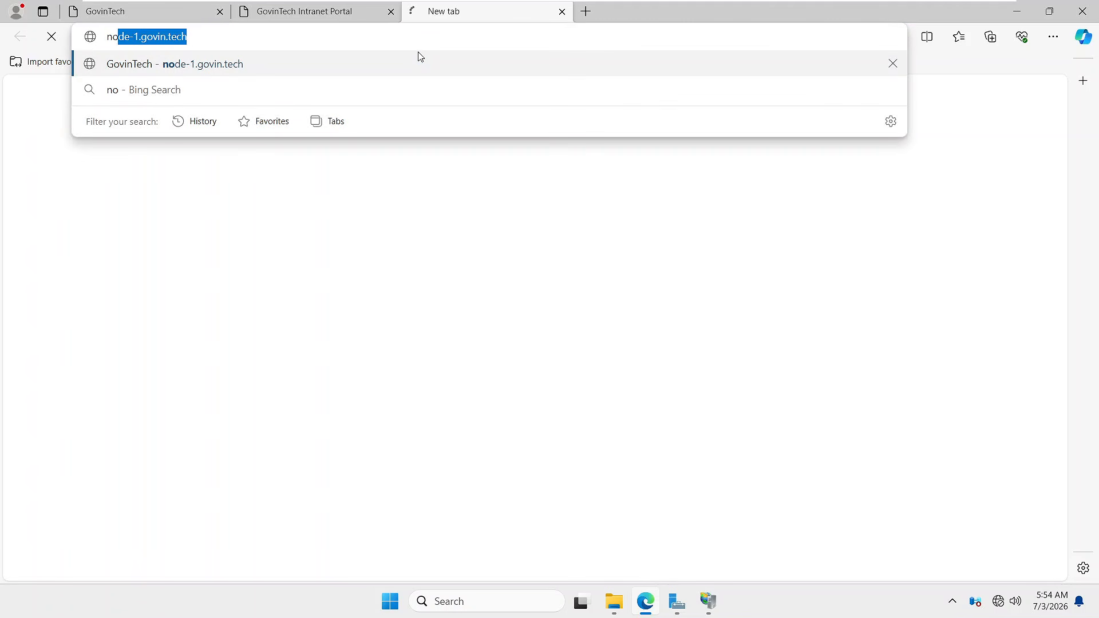
{"action": "key", "text": "Return"}
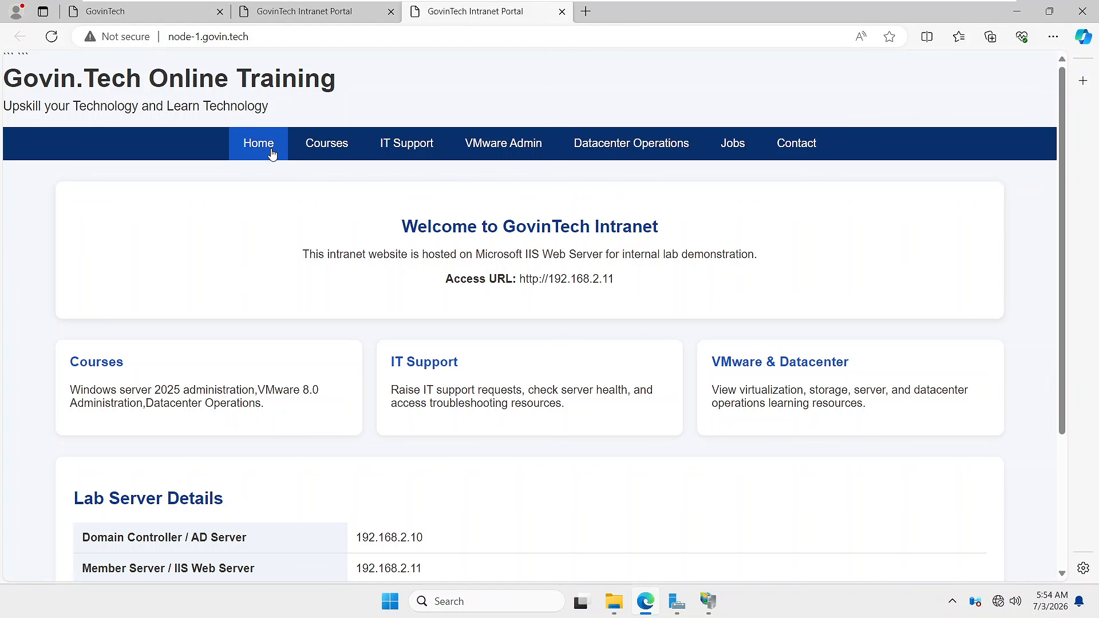
{"action": "left_click", "coordinate": [328, 159]}
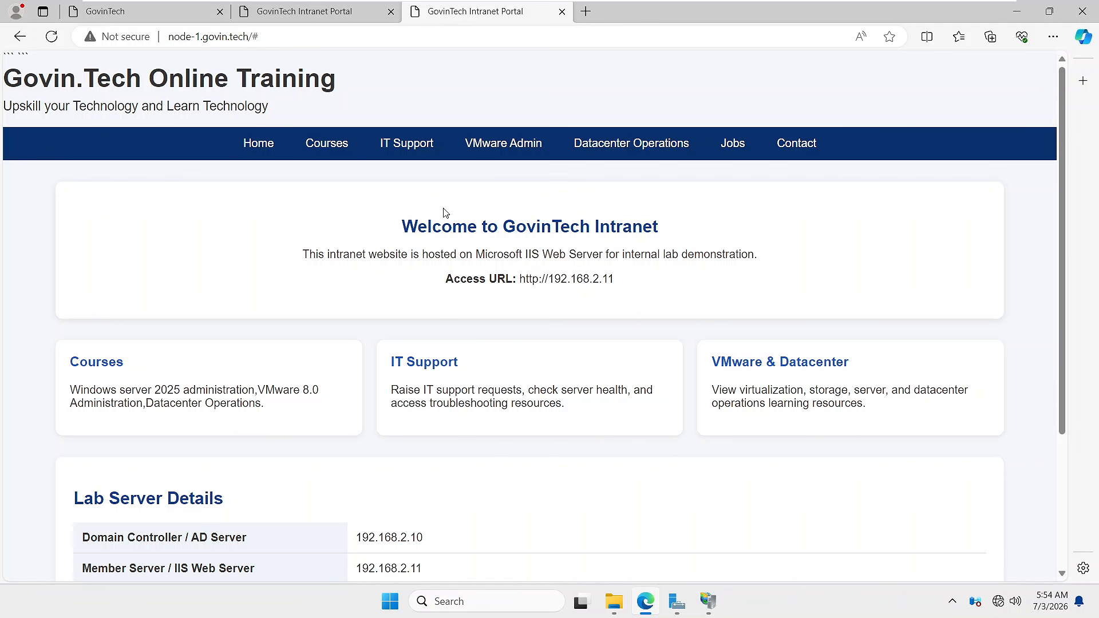
{"action": "left_click", "coordinate": [677, 602]}
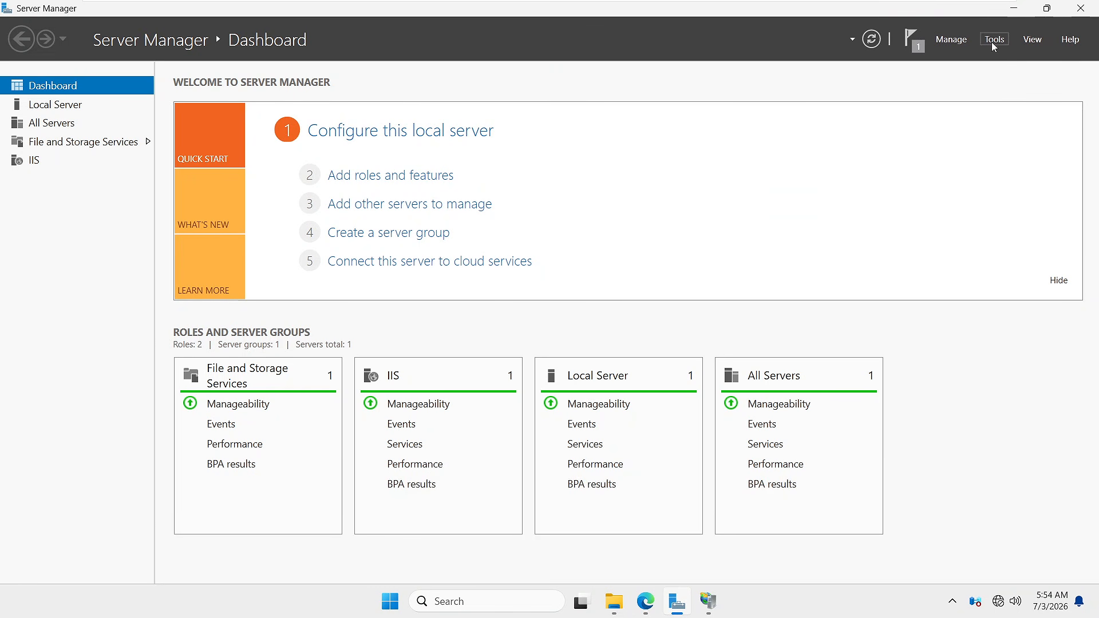
- Launch Internet Information Services (IIS) Manager from Server Manager's Tools menu and maximize it
{"action": "left_click", "coordinate": [994, 40]}
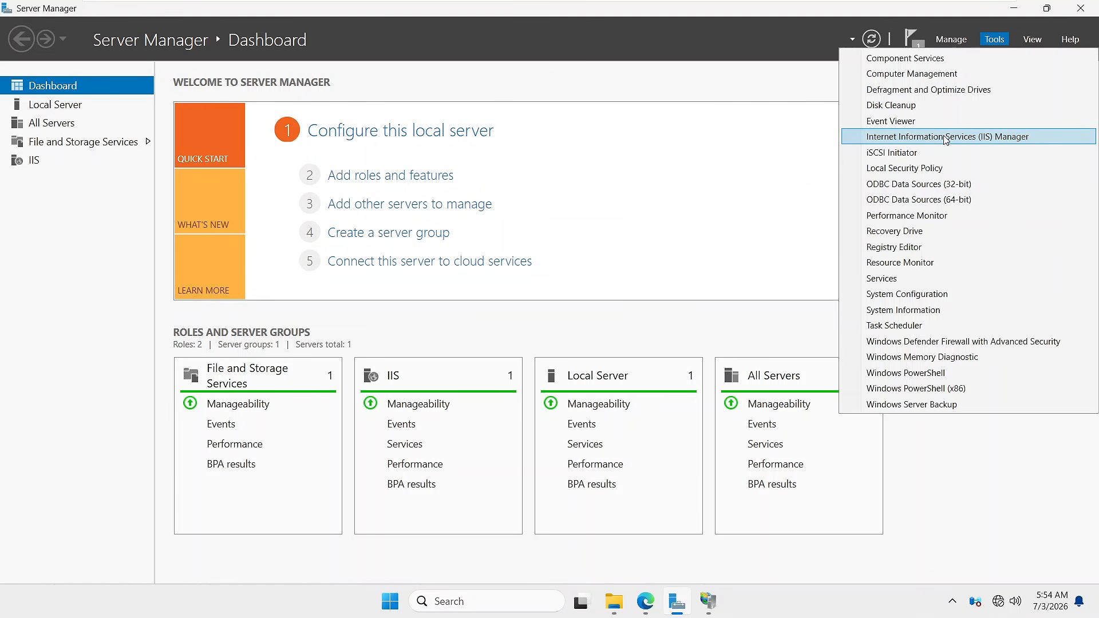
{"action": "left_click", "coordinate": [904, 145]}
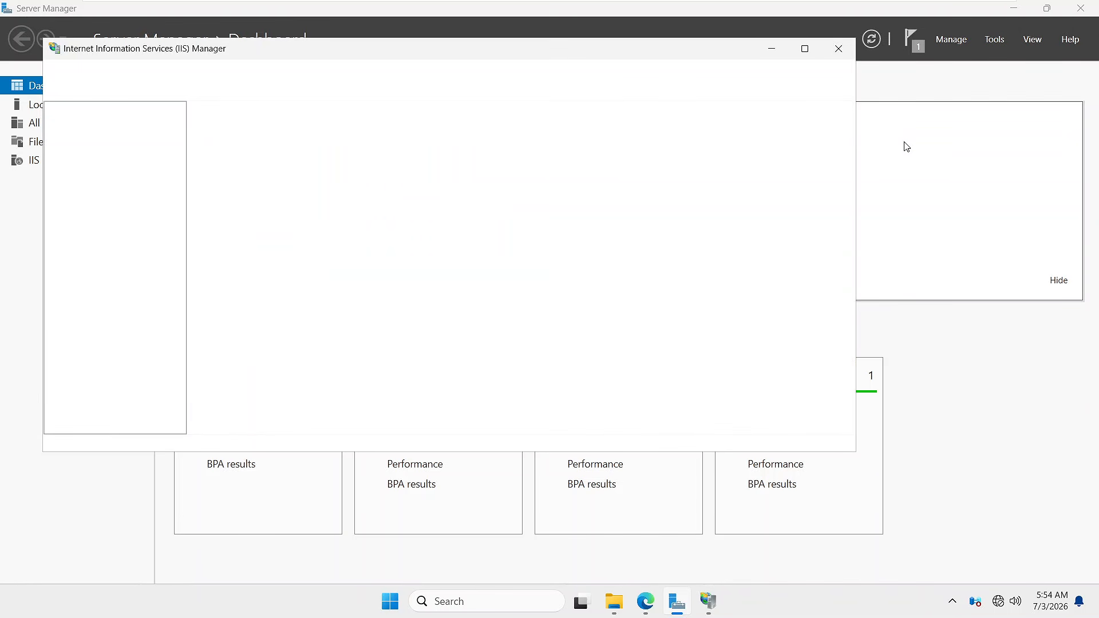
{"action": "left_click", "coordinate": [805, 49]}
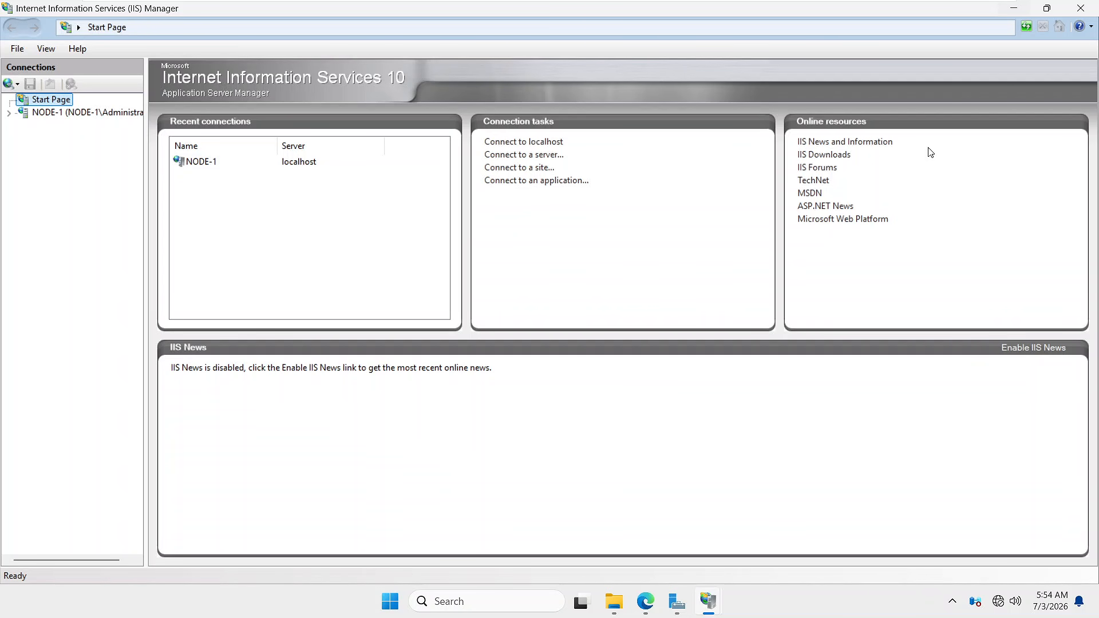
- Leave full screen, look over the AD, Node-1 and Node-2 VMs, and settle on Node-1
{"action": "left_click", "coordinate": [984, 9]}
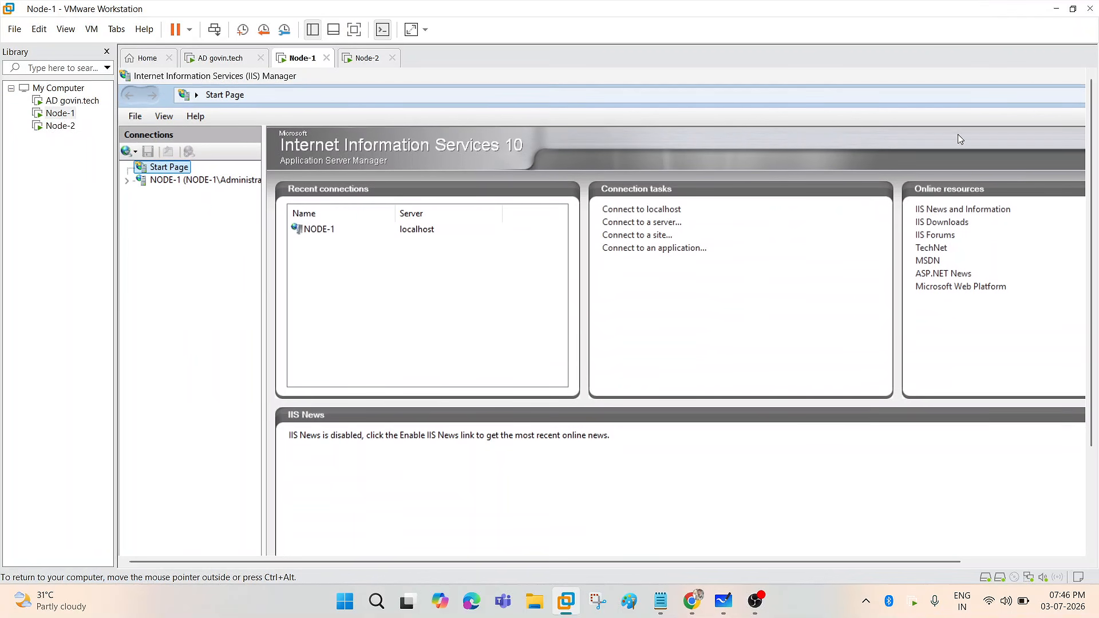
{"action": "left_click", "coordinate": [52, 102]}
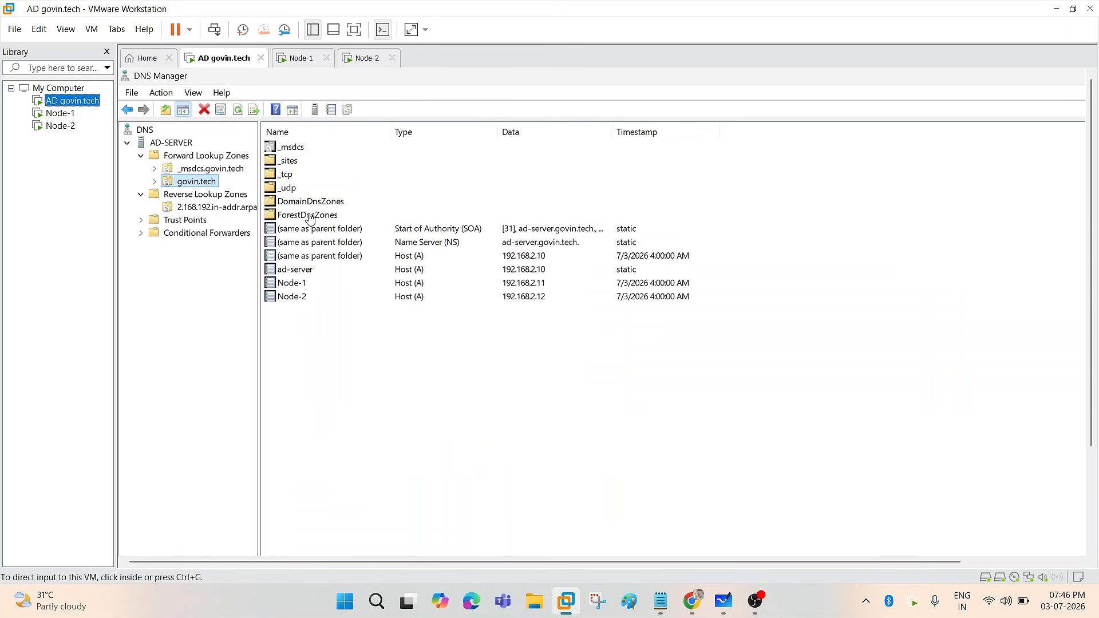
{"action": "left_click", "coordinate": [60, 113]}
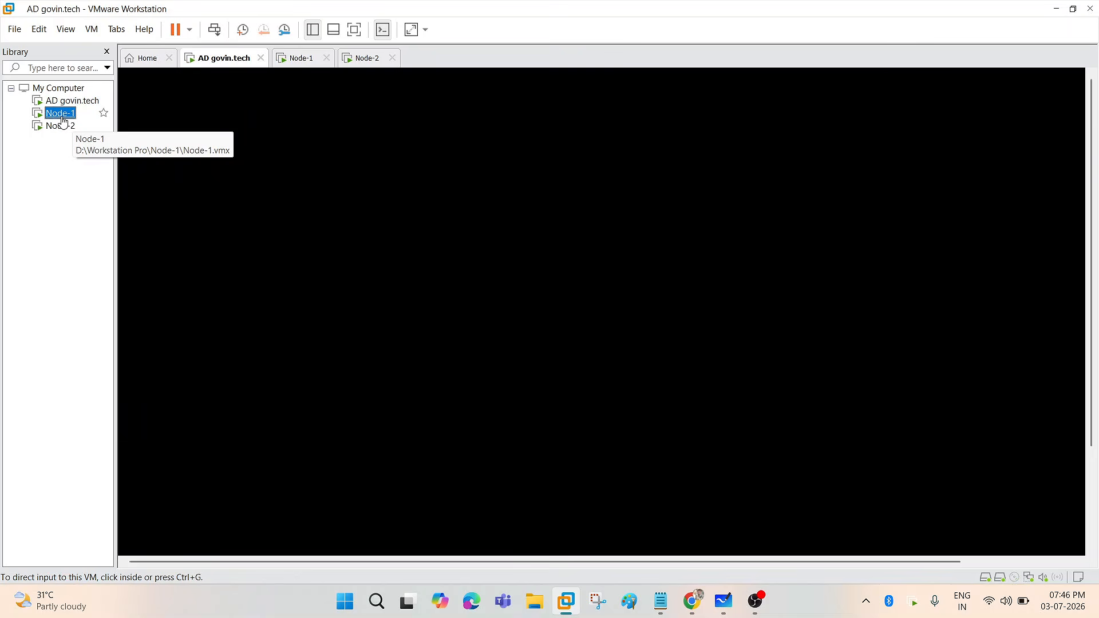
{"action": "left_click", "coordinate": [61, 126]}
{"action": "left_click", "coordinate": [60, 113]}
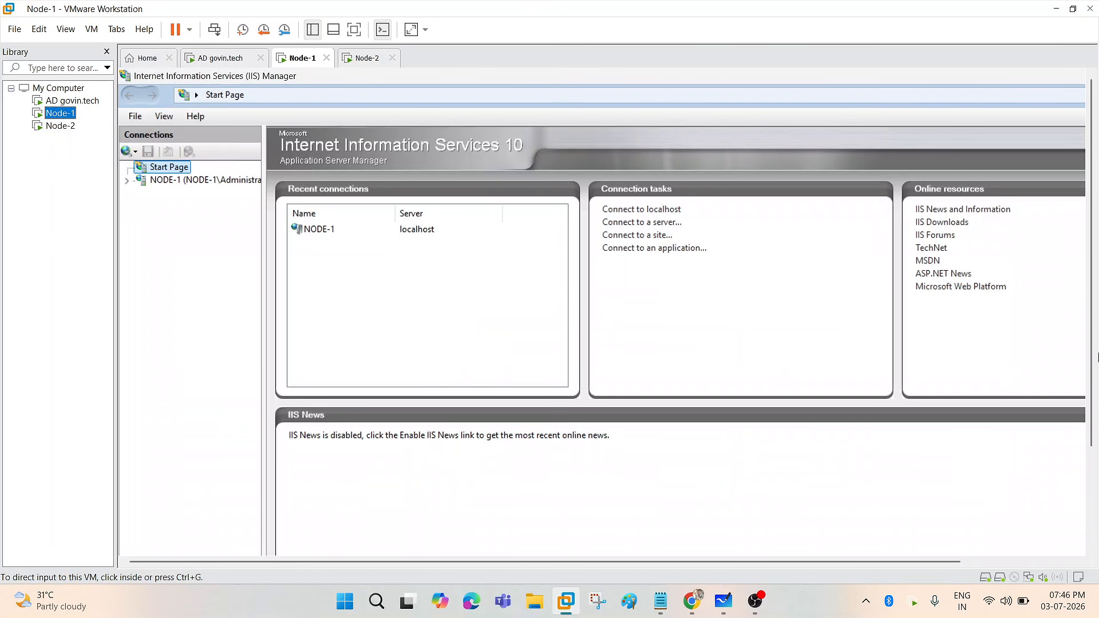
{"action": "left_click_drag", "start_coordinate": [1093, 404], "coordinate": [1098, 540]}
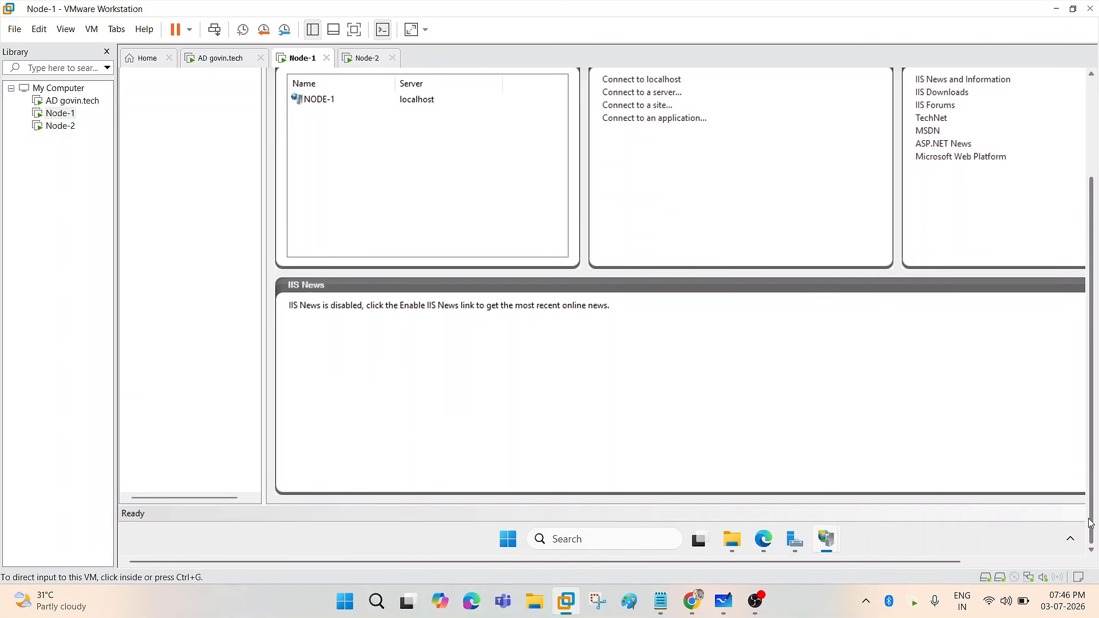
{"action": "left_click", "coordinate": [759, 540]}
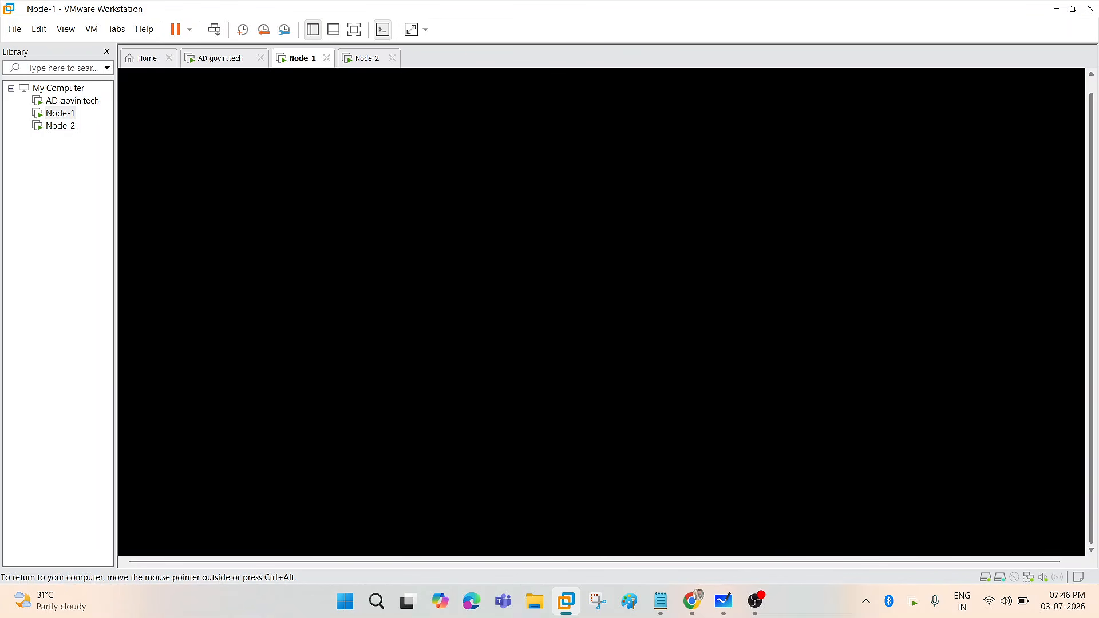
- Bring Node-1's Edge forward and inspect the portal heading and node-1.govin.tech address
{"action": "left_click", "coordinate": [705, 550]}
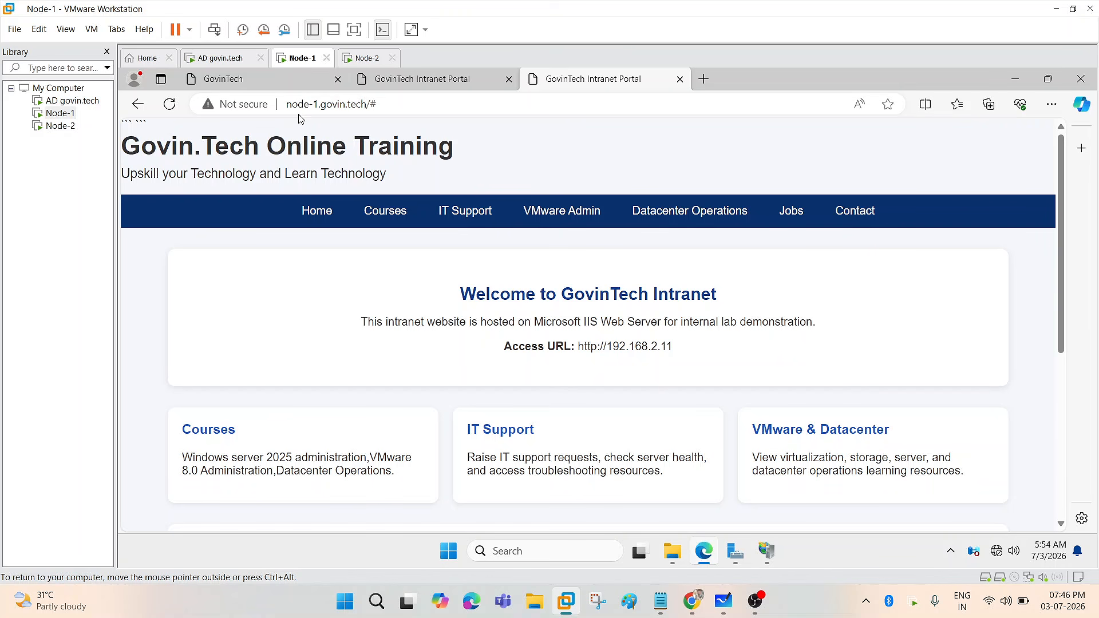
{"action": "left_click_drag", "start_coordinate": [122, 148], "coordinate": [458, 148]}
{"action": "left_click", "coordinate": [245, 141]}
{"action": "left_click_drag", "start_coordinate": [318, 104], "coordinate": [367, 105]}
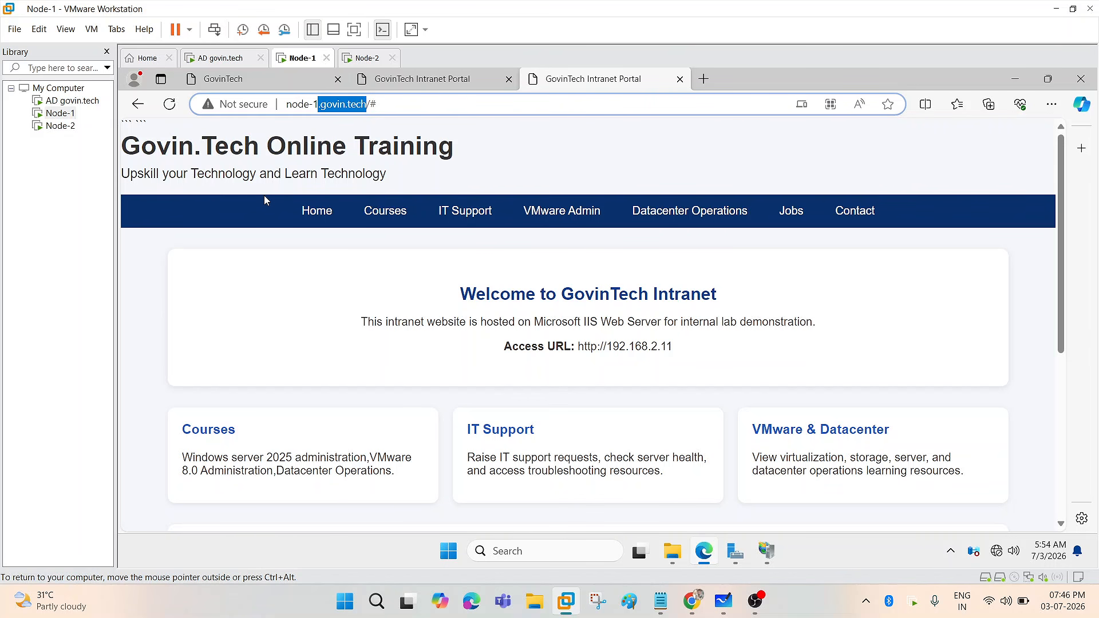
{"action": "left_click", "coordinate": [331, 146]}
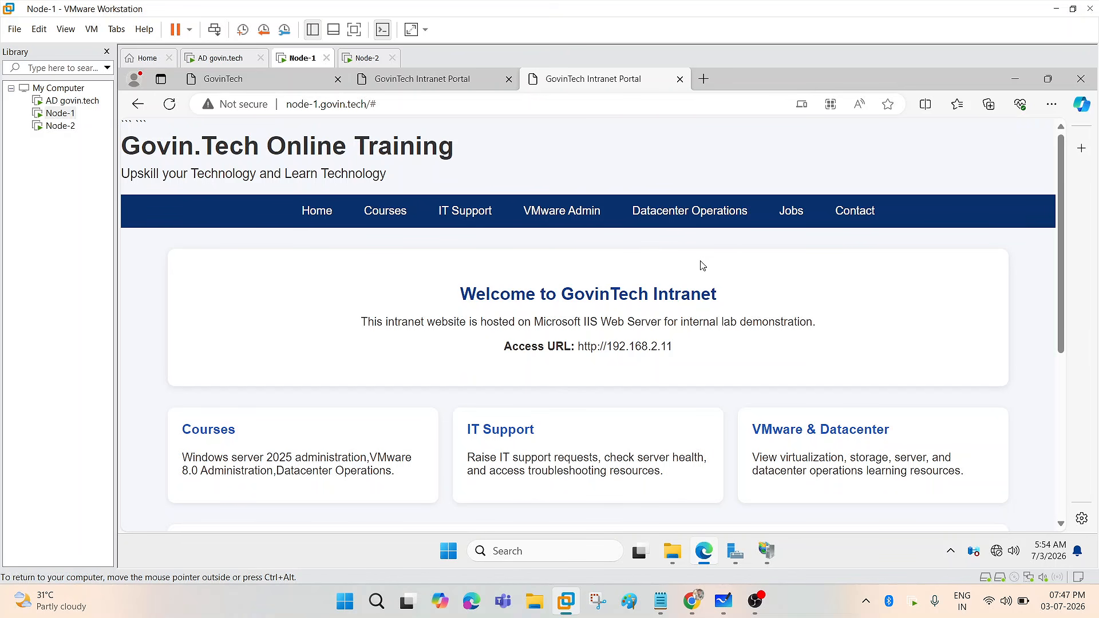
- Search Google in a new Chrome tab for 'web hosting tools in windows server'
{"action": "mouse_move", "coordinate": [691, 602]}
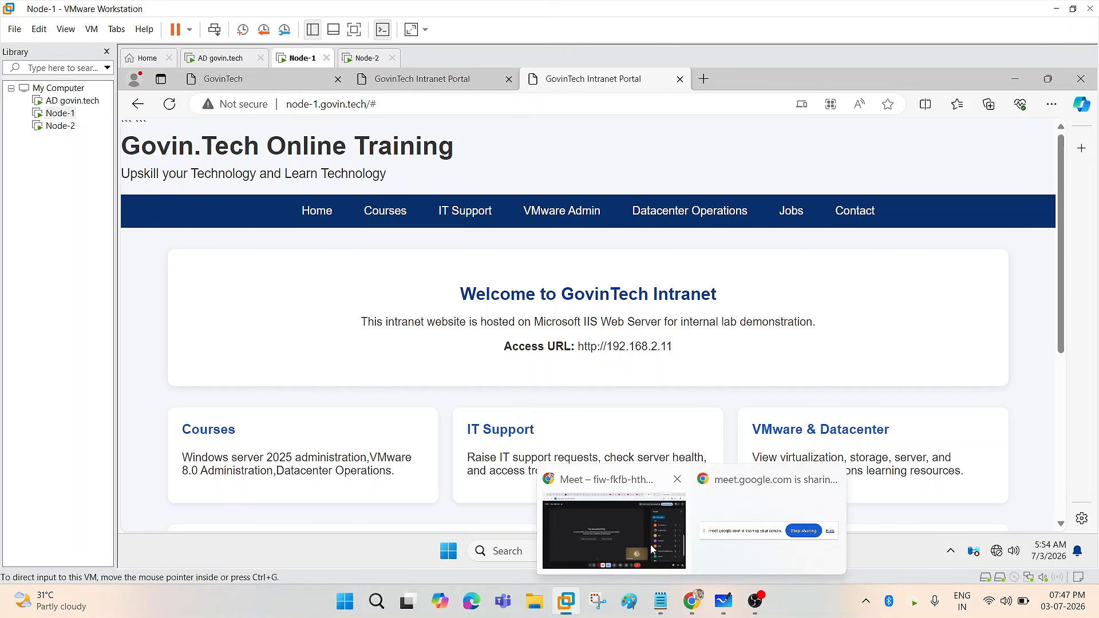
{"action": "left_click", "coordinate": [653, 549]}
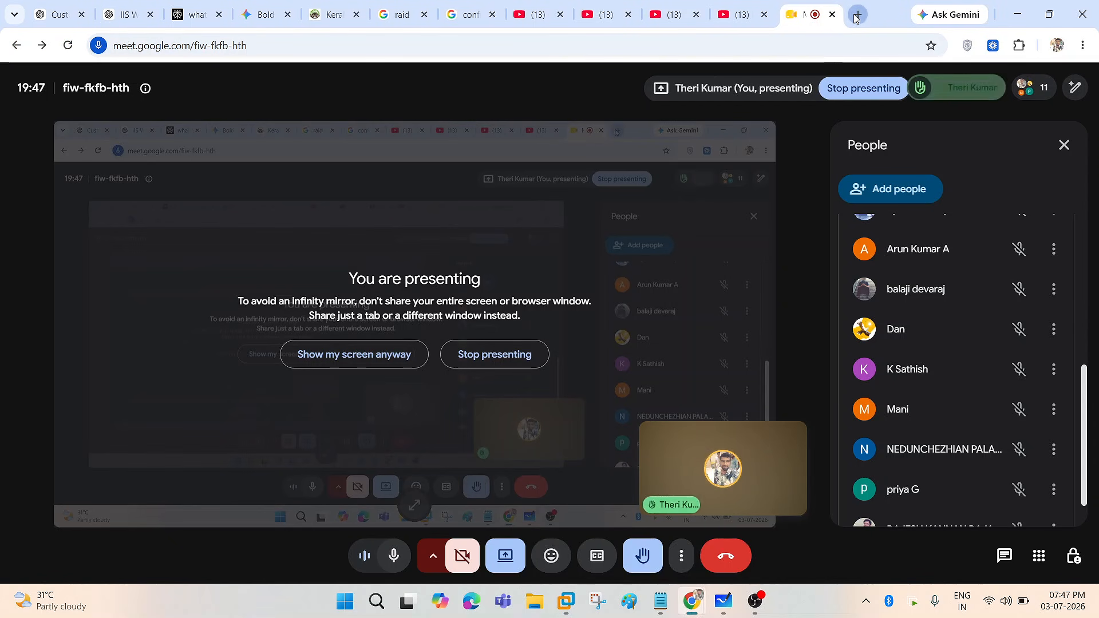
{"action": "left_click", "coordinate": [857, 15]}
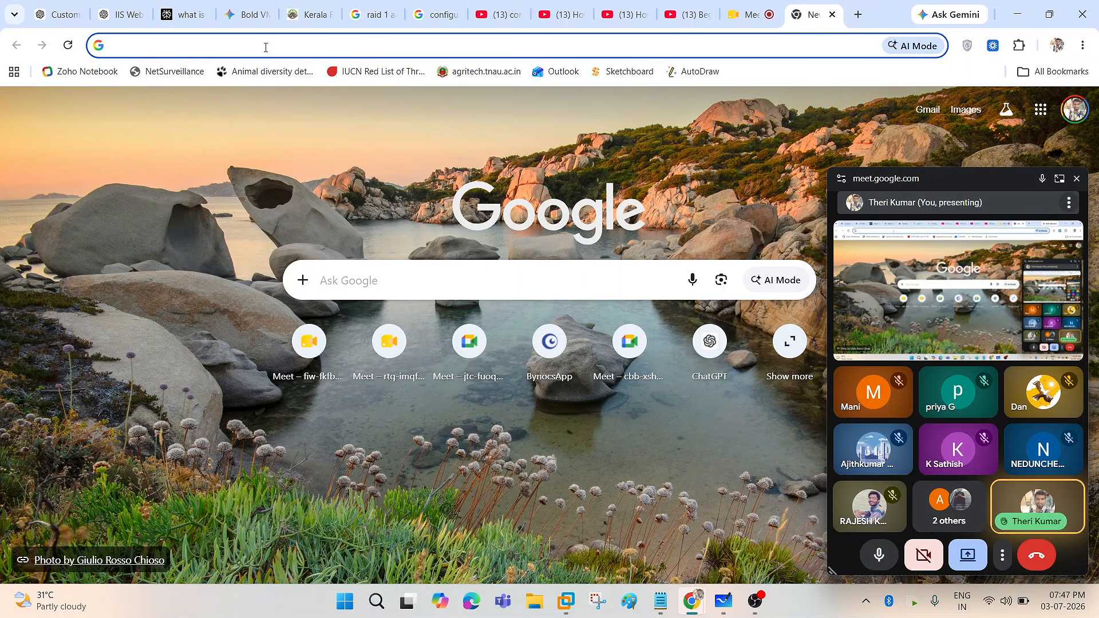
{"action": "type", "text": "web hosting "}
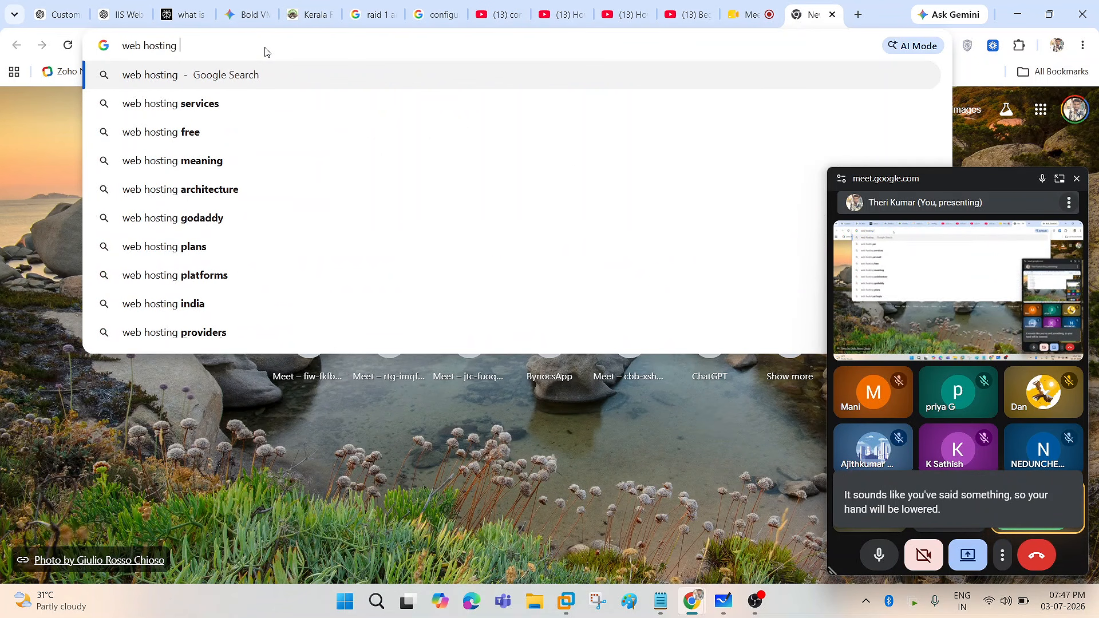
{"action": "type", "text": "tool"}
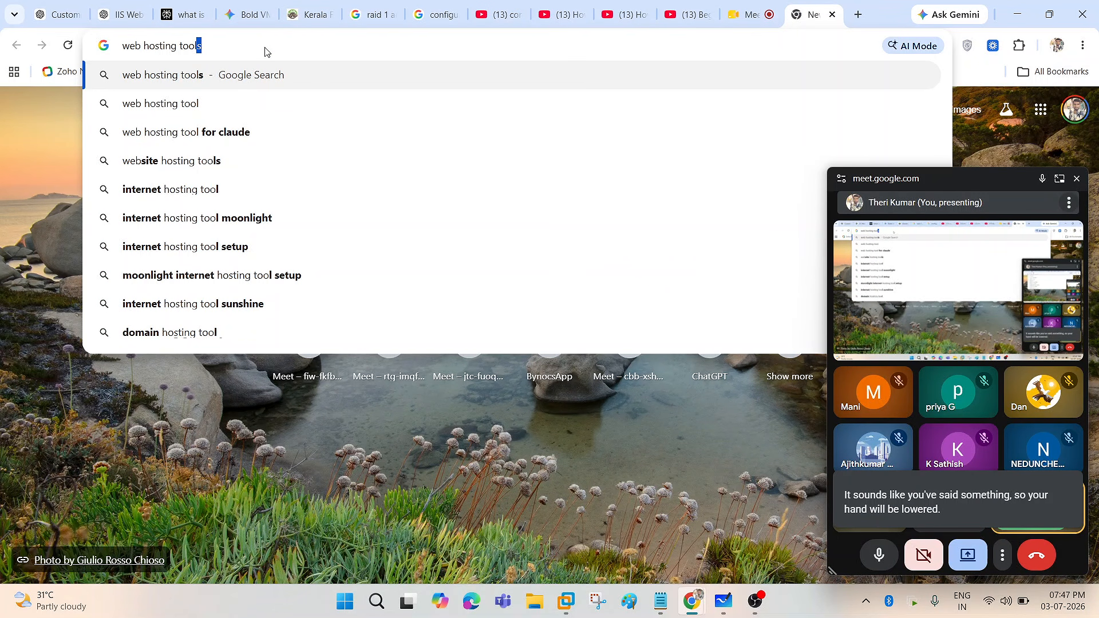
{"action": "type", "text": "s"}
{"action": "key", "text": "Return"}
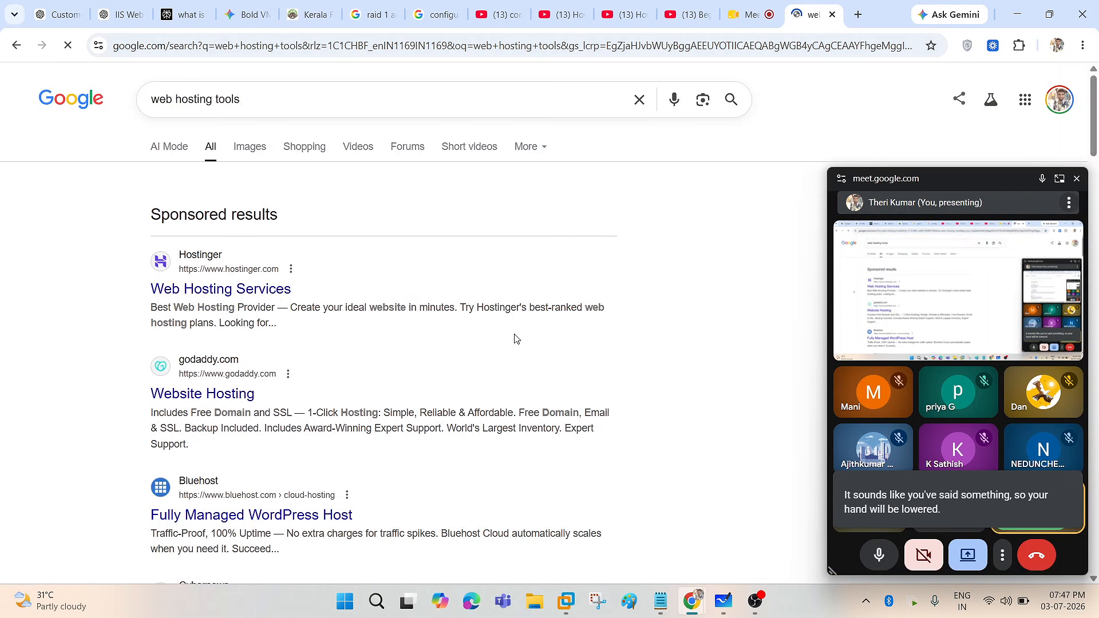
{"action": "left_click", "coordinate": [1076, 179]}
{"action": "left_click", "coordinate": [289, 101]}
{"action": "type", "text": "i"}
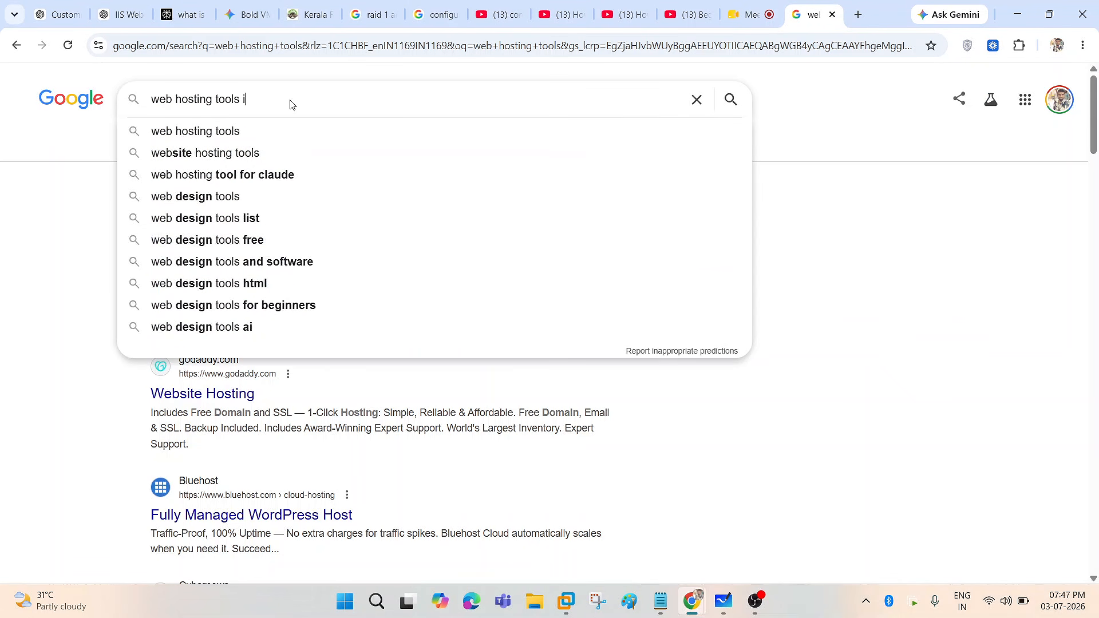
{"action": "type", "text": "n windows"}
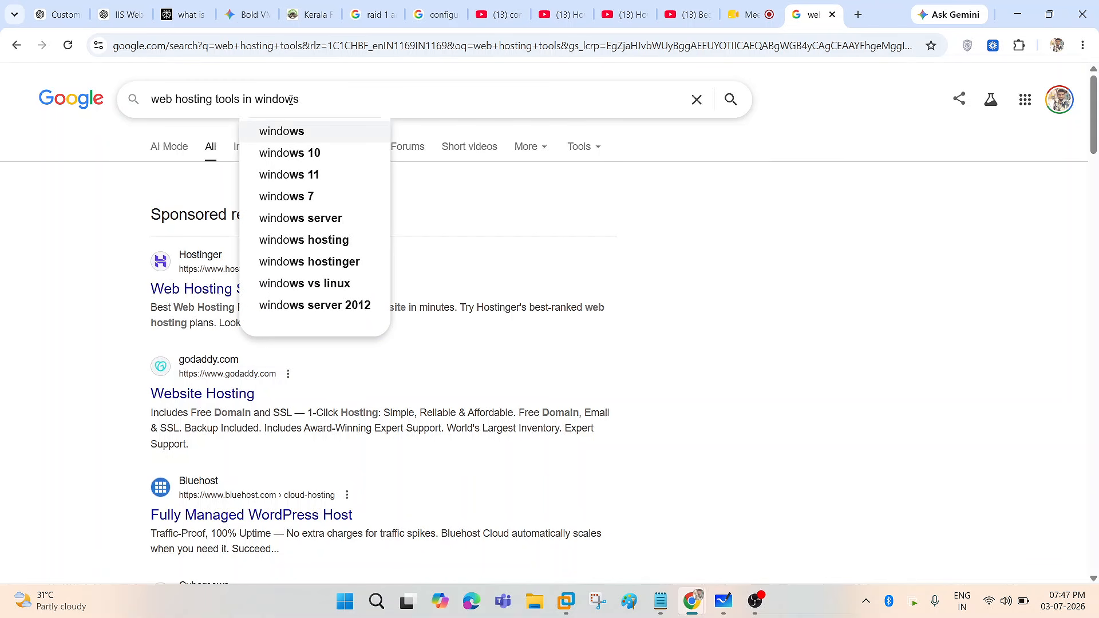
{"action": "type", "text": " server"}
{"action": "key", "text": "Return"}
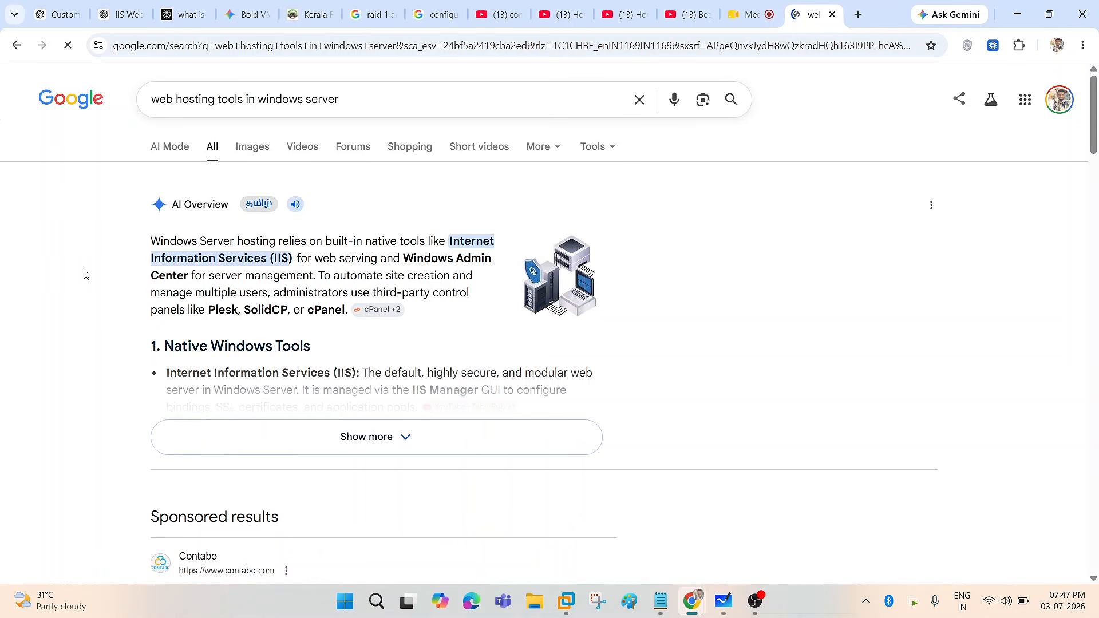
- Expand the AI Overview and highlight its Internet Information Services (IIS) entry
{"action": "left_click", "coordinate": [231, 435]}
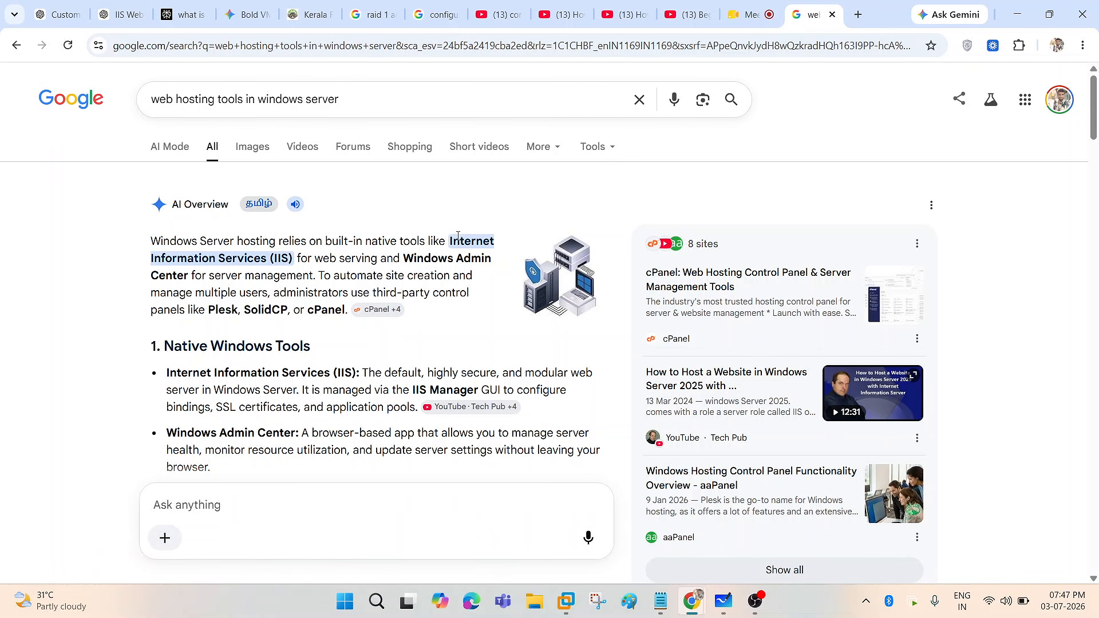
{"action": "left_click_drag", "start_coordinate": [448, 241], "coordinate": [295, 259]}
{"action": "scroll", "coordinate": [252, 254], "scroll_direction": "down", "scroll_amount": 1}
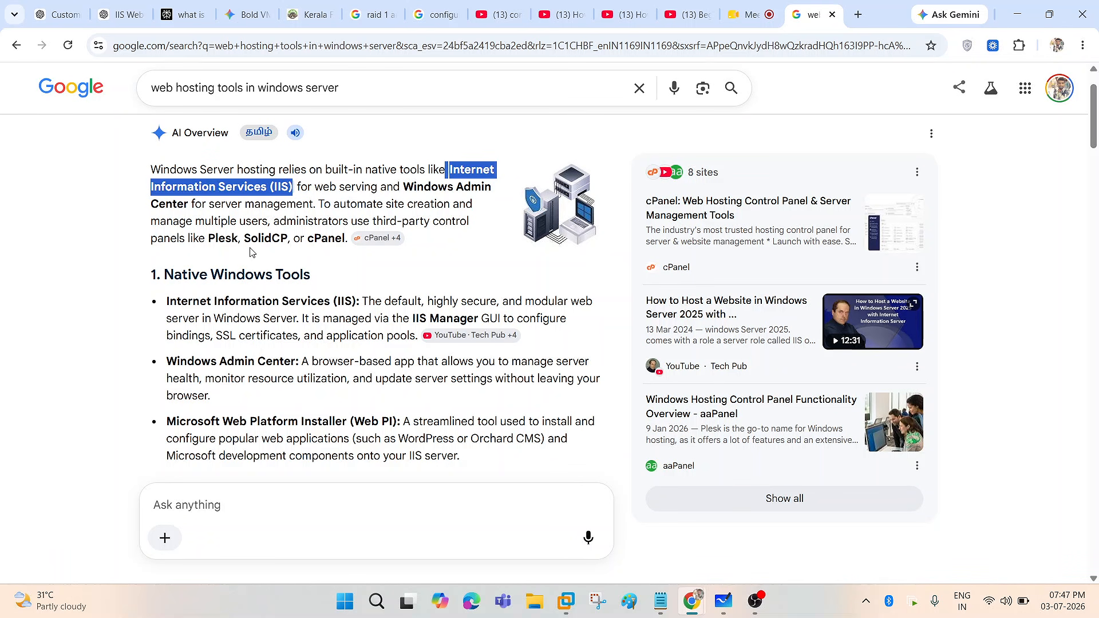
{"action": "scroll", "coordinate": [250, 246], "scroll_direction": "down", "scroll_amount": 3}
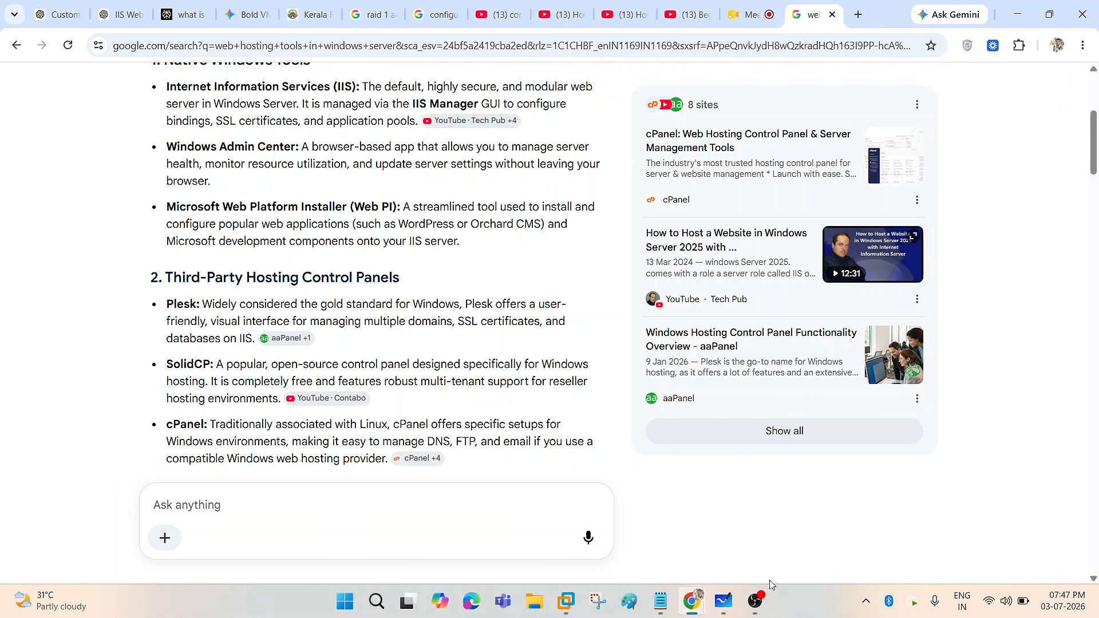
{"action": "left_click", "coordinate": [756, 601]}
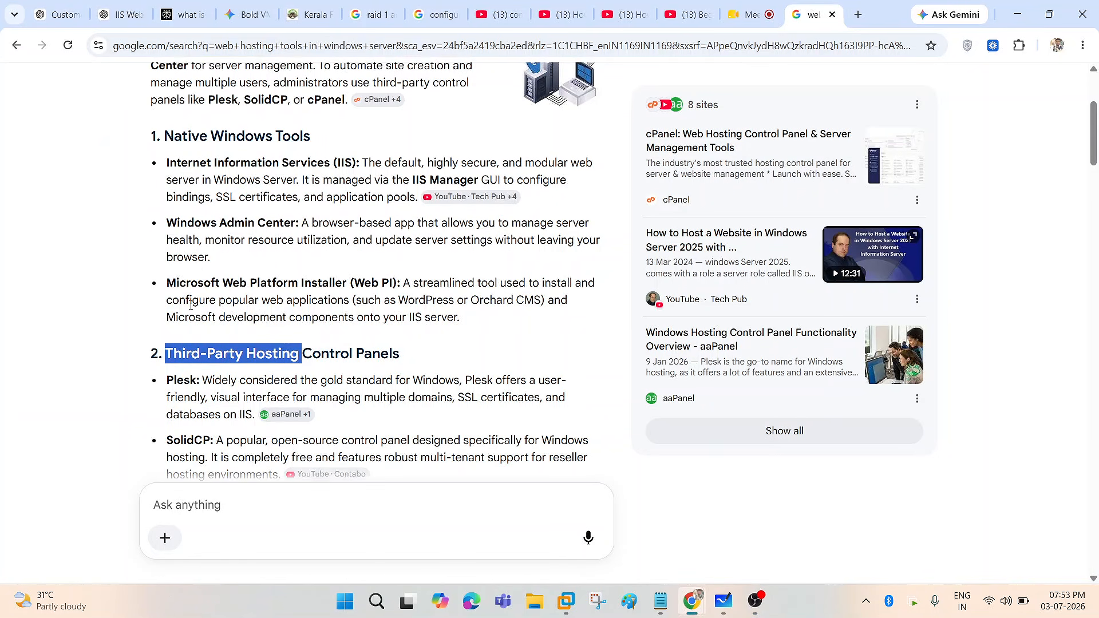
{"action": "scroll", "coordinate": [2, 308], "scroll_direction": "up", "scroll_amount": 3}
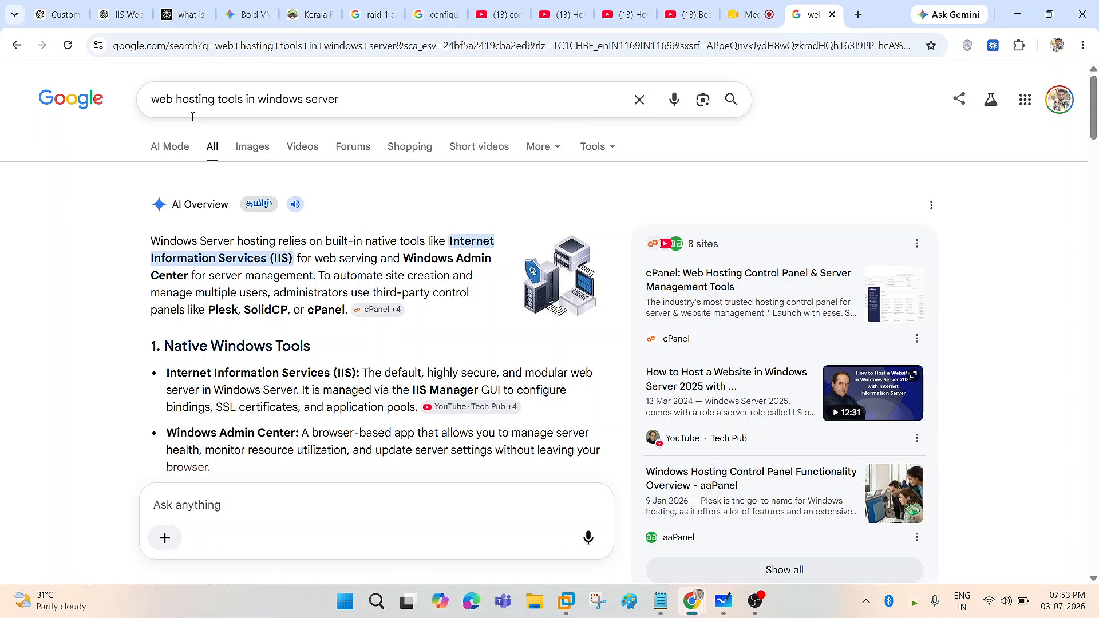
- Glance at the Meet call, then read further down the AI Overview to the cPanel entry
{"action": "left_click", "coordinate": [744, 14]}
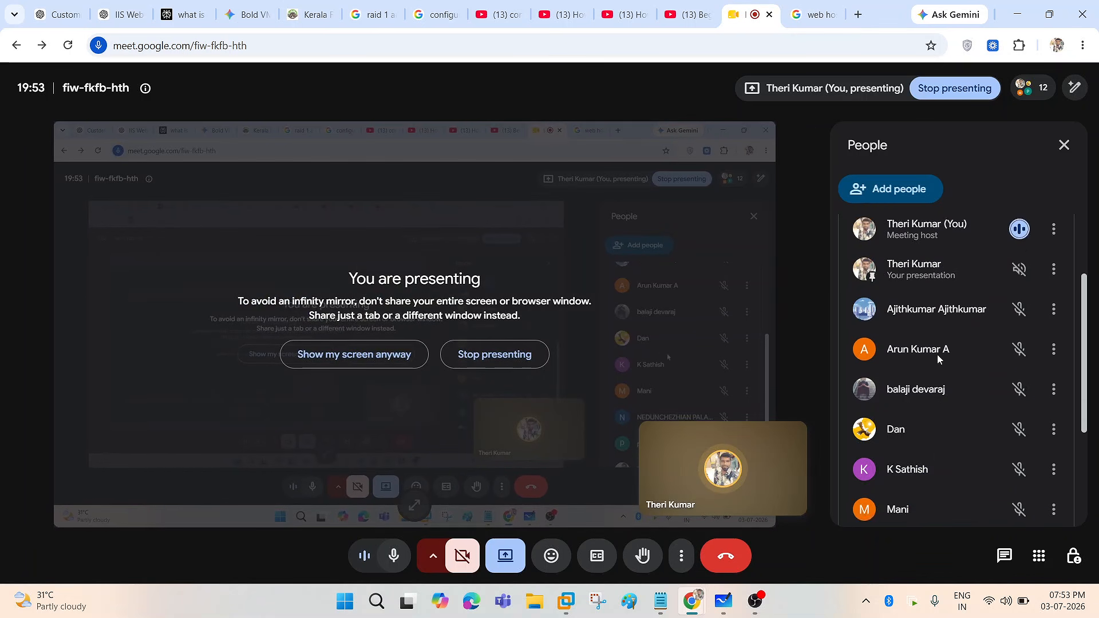
{"action": "left_click", "coordinate": [809, 14]}
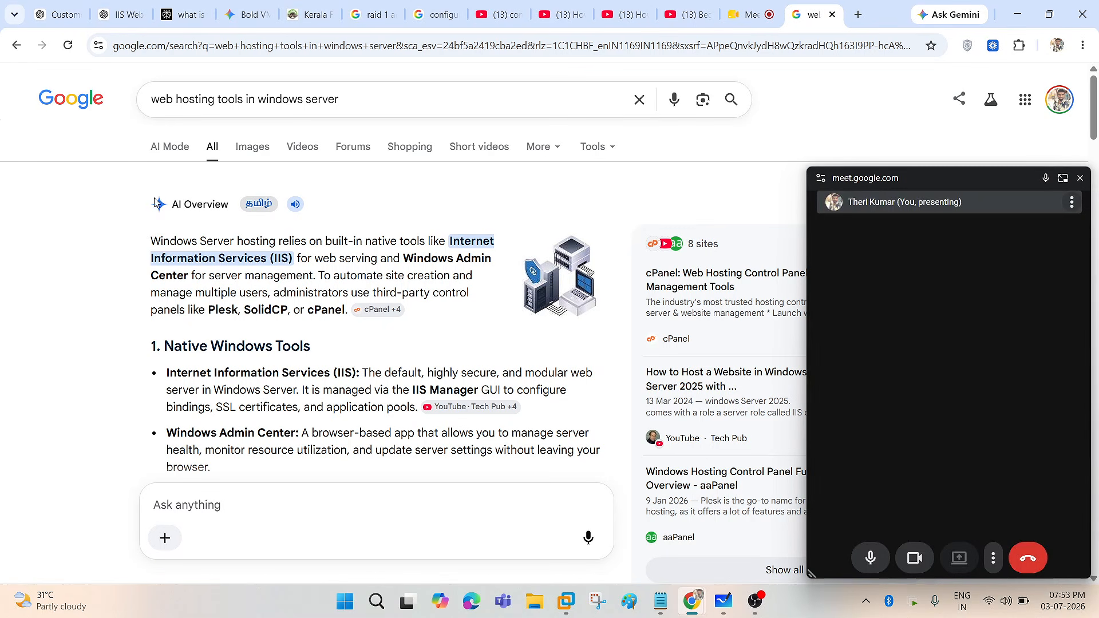
{"action": "left_click", "coordinate": [1080, 178]}
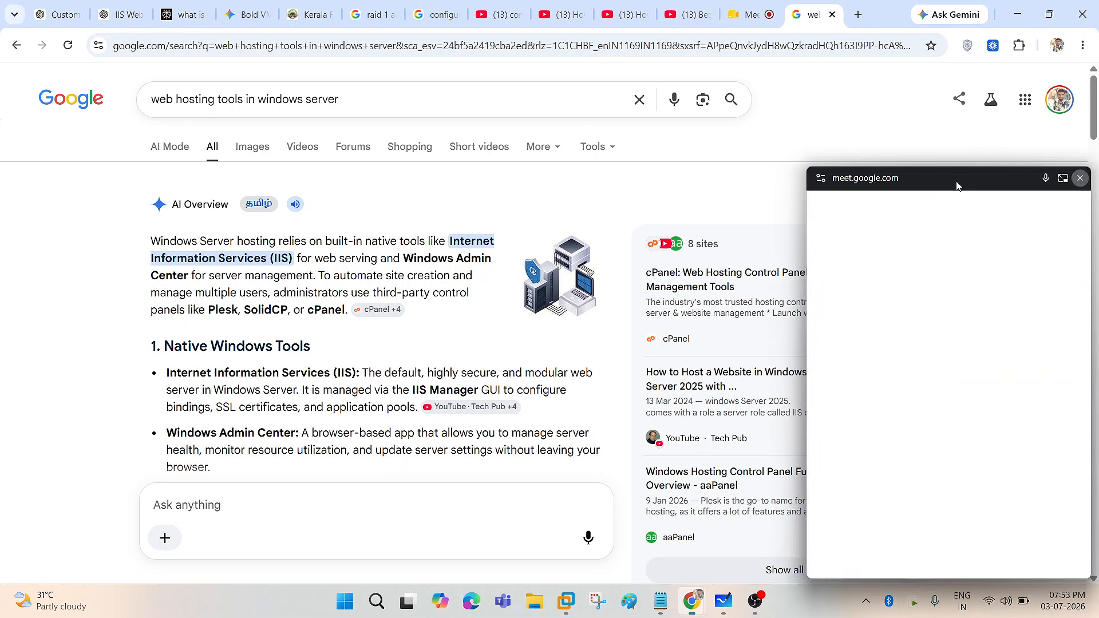
{"action": "scroll", "coordinate": [34, 297], "scroll_direction": "down", "scroll_amount": 3}
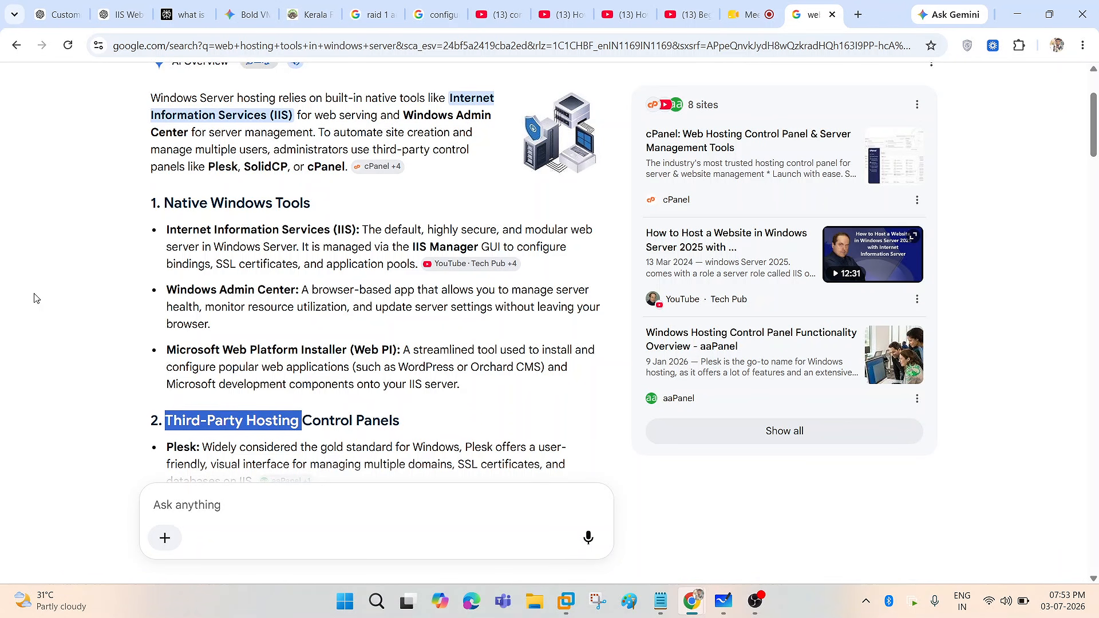
{"action": "scroll", "coordinate": [34, 298], "scroll_direction": "down", "scroll_amount": 1}
{"action": "scroll", "coordinate": [160, 355], "scroll_direction": "down", "scroll_amount": 1}
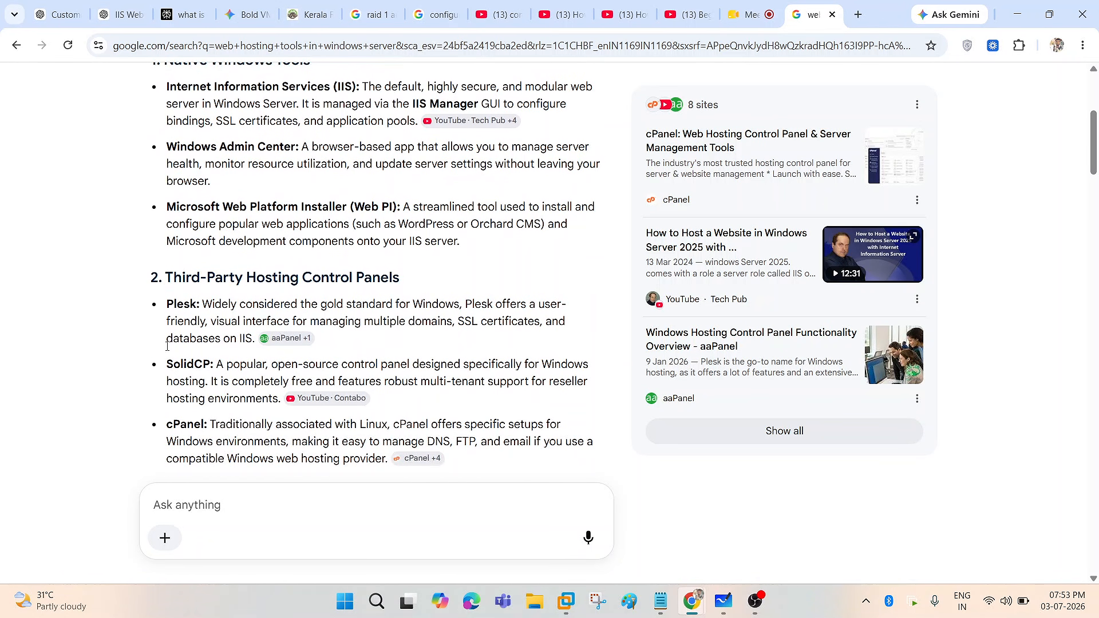
{"action": "left_click_drag", "start_coordinate": [167, 362], "coordinate": [211, 364]}
{"action": "scroll", "coordinate": [101, 351], "scroll_direction": "down", "scroll_amount": 2}
{"action": "left_click_drag", "start_coordinate": [174, 282], "coordinate": [215, 281]}
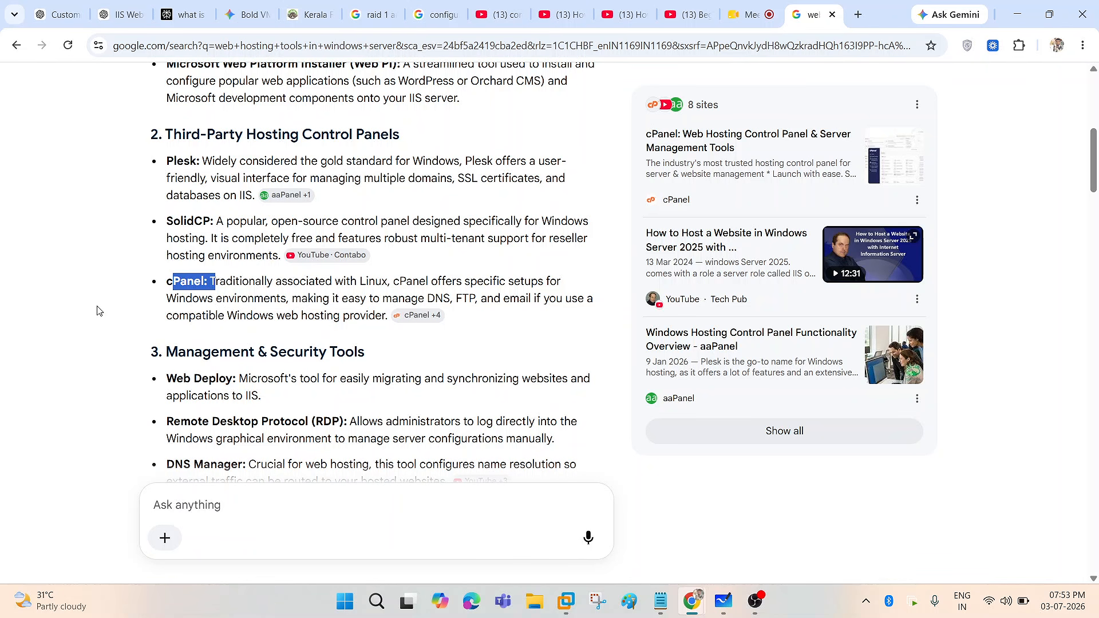
{"action": "scroll", "coordinate": [97, 311], "scroll_direction": "up", "scroll_amount": 1}
{"action": "scroll", "coordinate": [98, 311], "scroll_direction": "up", "scroll_amount": 3}
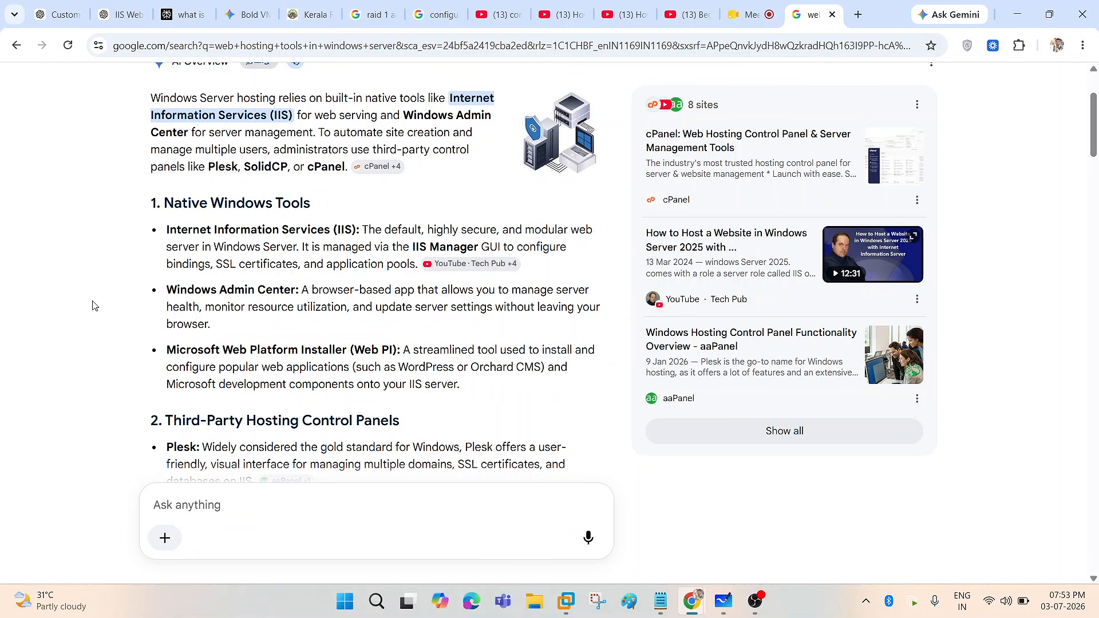
{"action": "scroll", "coordinate": [95, 305], "scroll_direction": "up", "scroll_amount": 2}
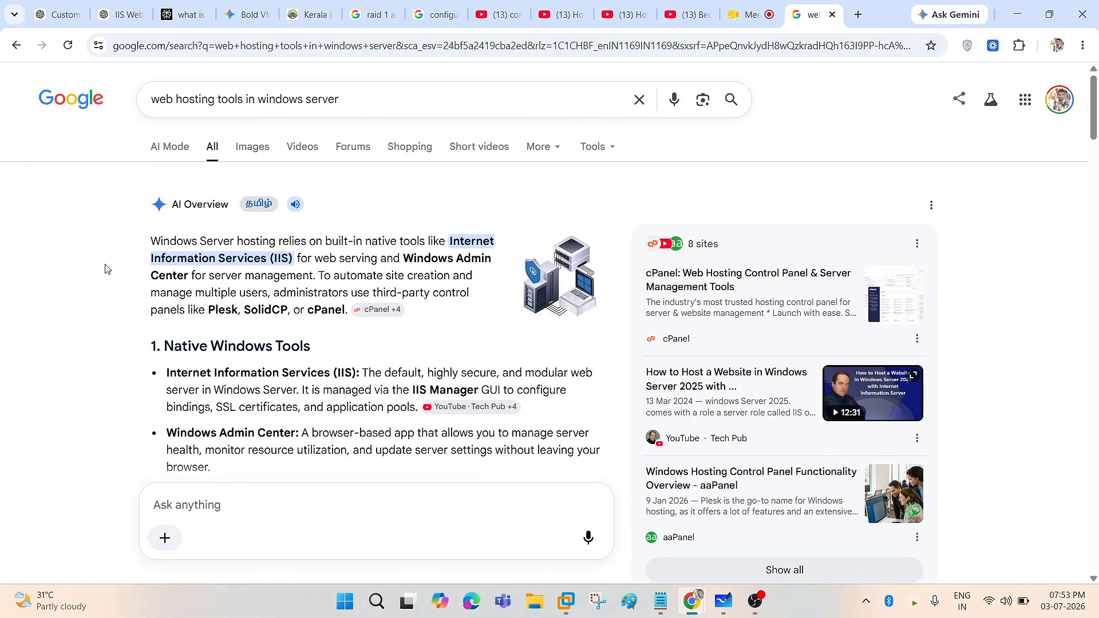
- Check related suggestions for the search query and highlight the IIS phrase again
{"action": "left_click_drag", "start_coordinate": [376, 99], "coordinate": [108, 85]}
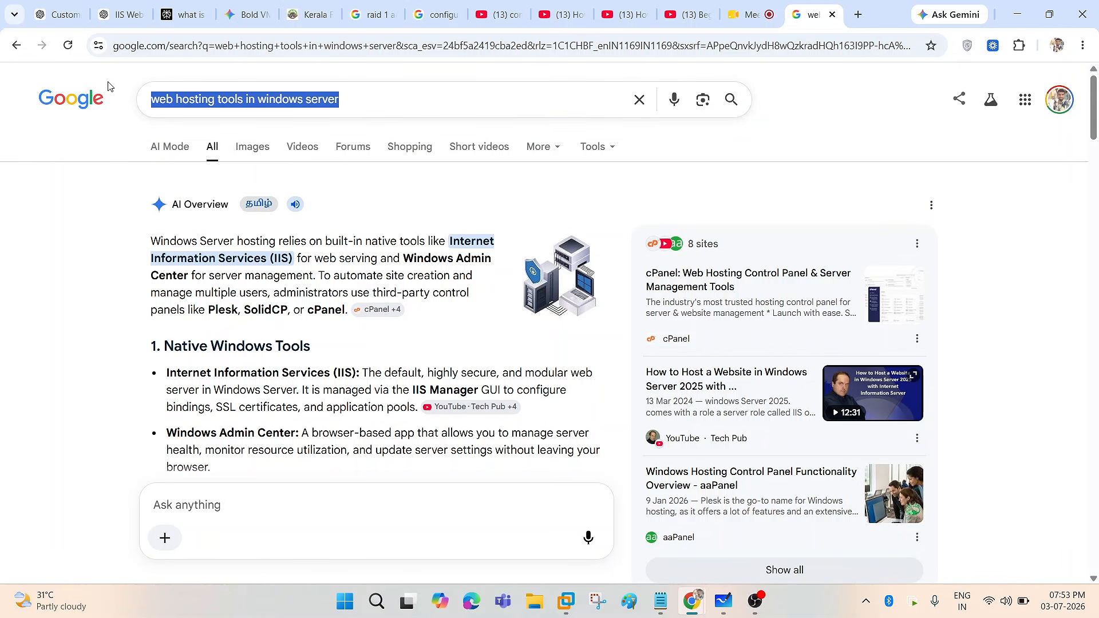
{"action": "left_click", "coordinate": [251, 105]}
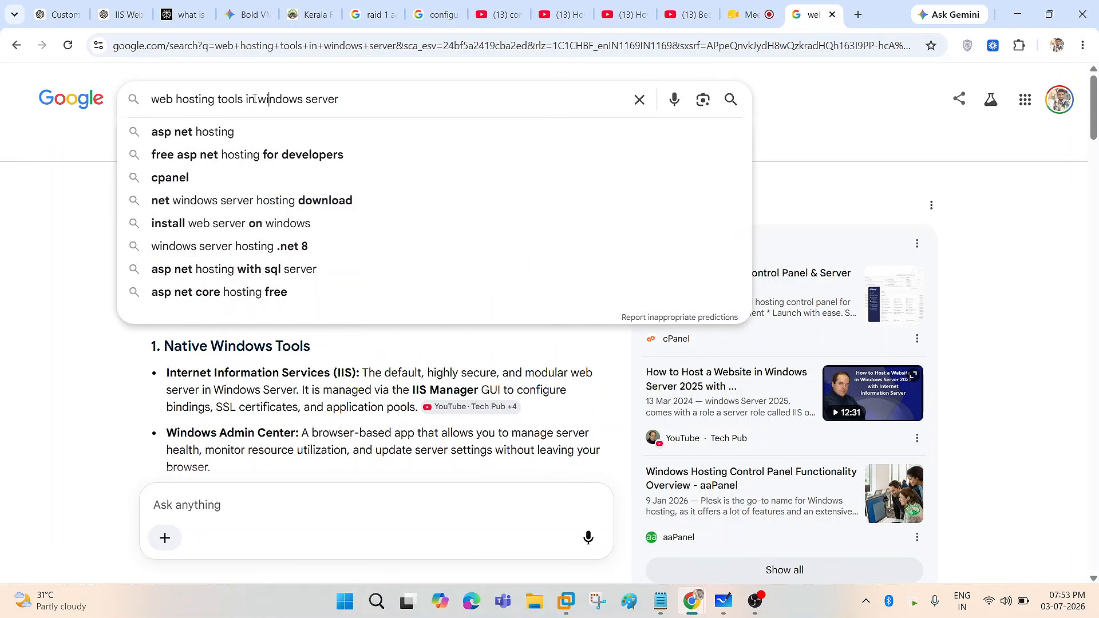
{"action": "left_click", "coordinate": [2, 267]}
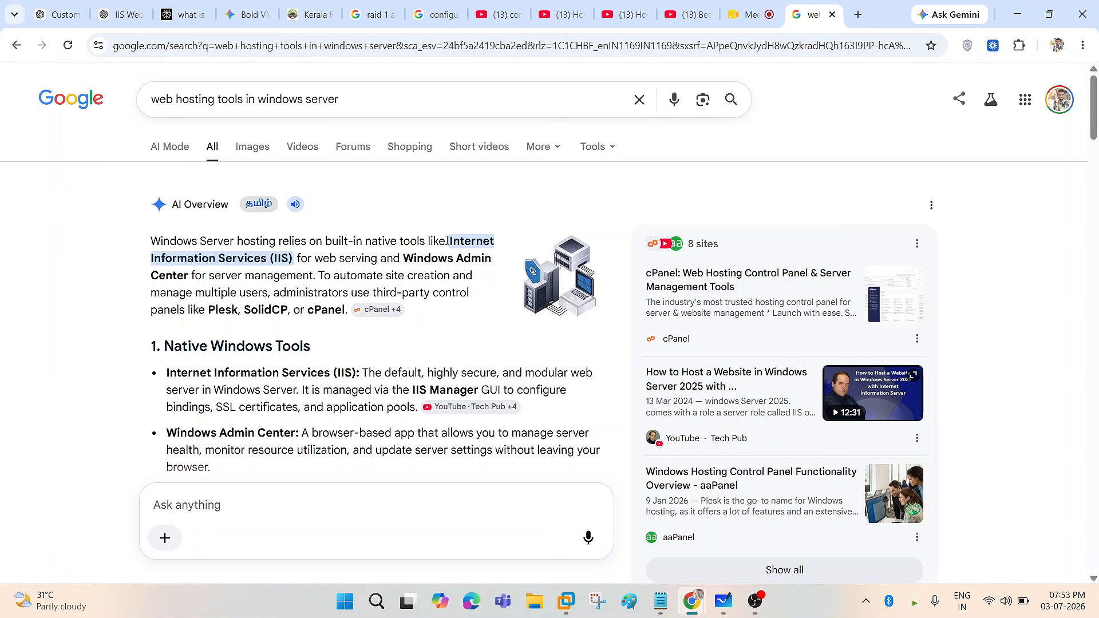
{"action": "left_click_drag", "start_coordinate": [447, 241], "coordinate": [297, 256]}
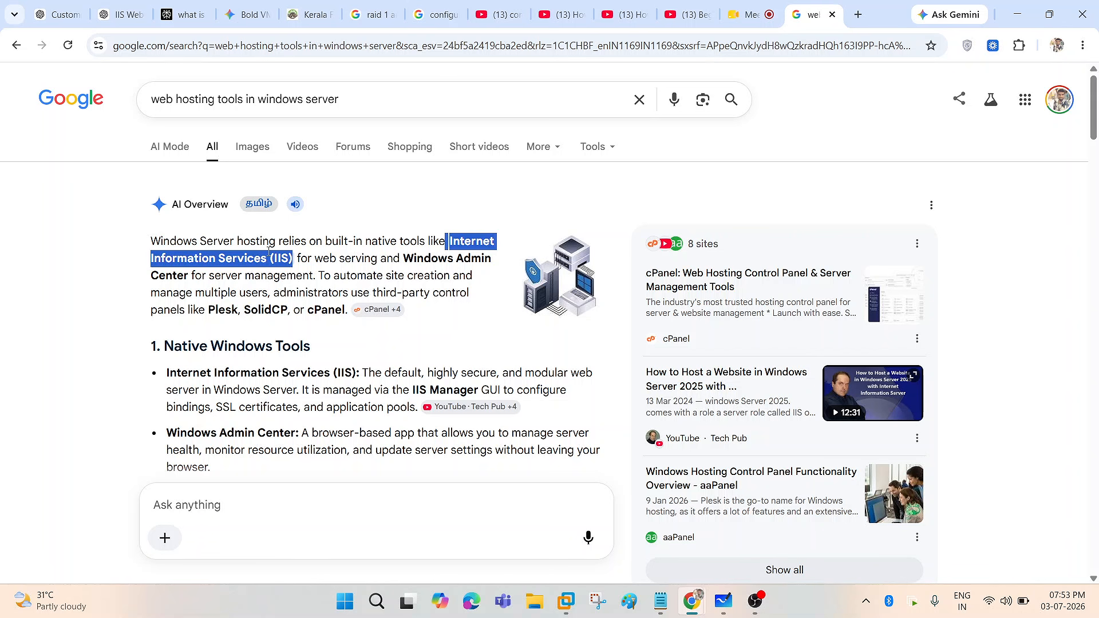
- Return to VMware, move from Node-1 to the Node-2 VM, and clear the window covering Server Manager
{"action": "left_click", "coordinate": [566, 601]}
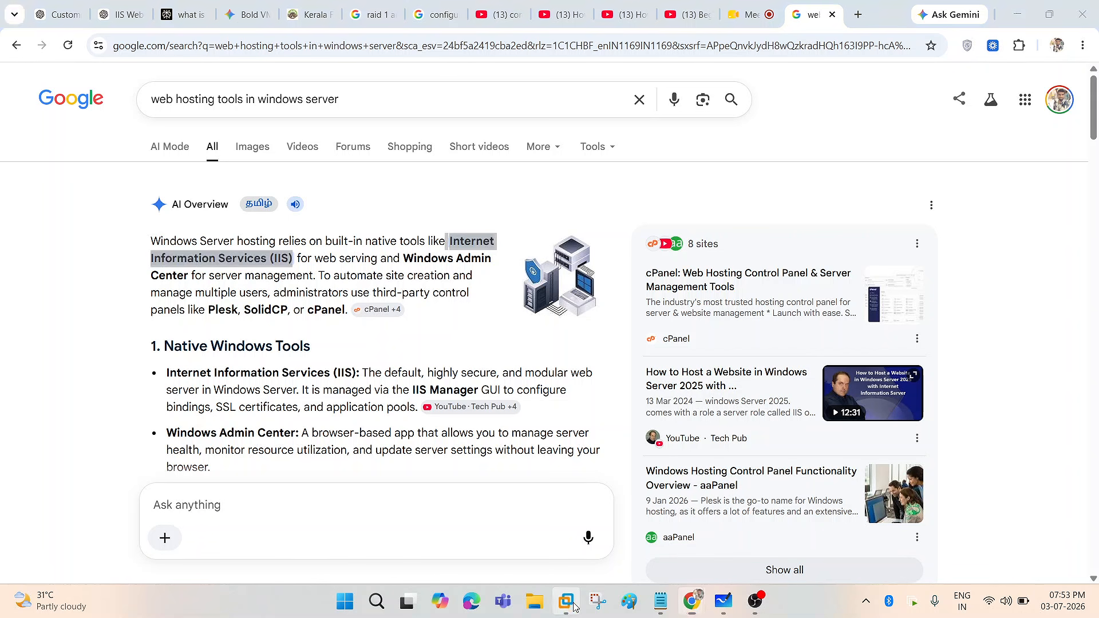
{"action": "scroll", "coordinate": [380, 247], "scroll_direction": "down", "scroll_amount": 5}
{"action": "scroll", "coordinate": [381, 246], "scroll_direction": "up", "scroll_amount": 5}
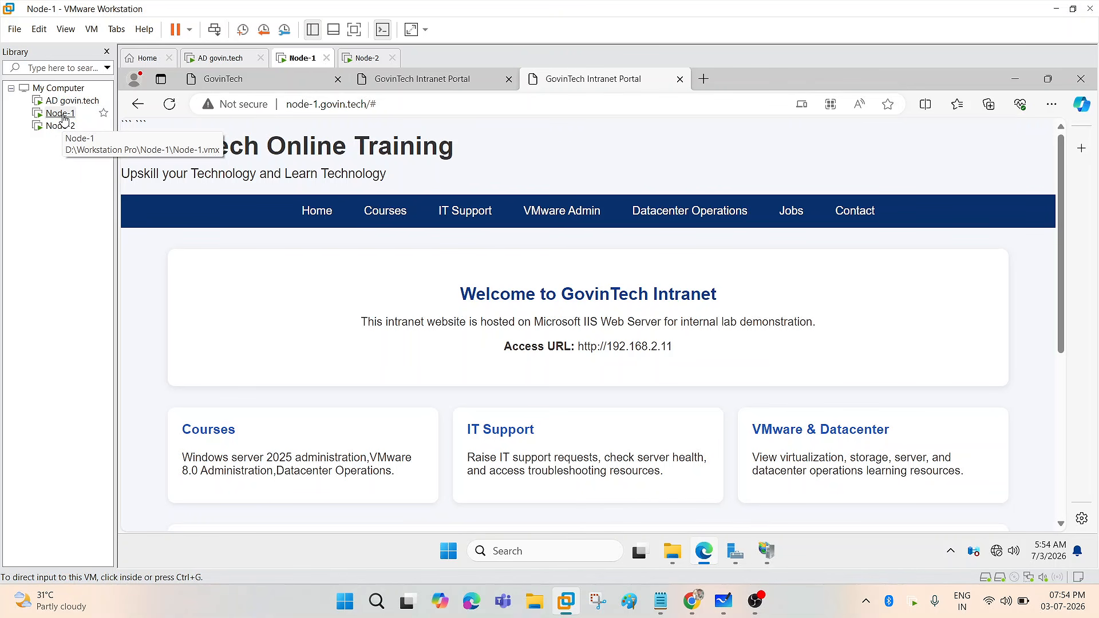
{"action": "left_click", "coordinate": [378, 127]}
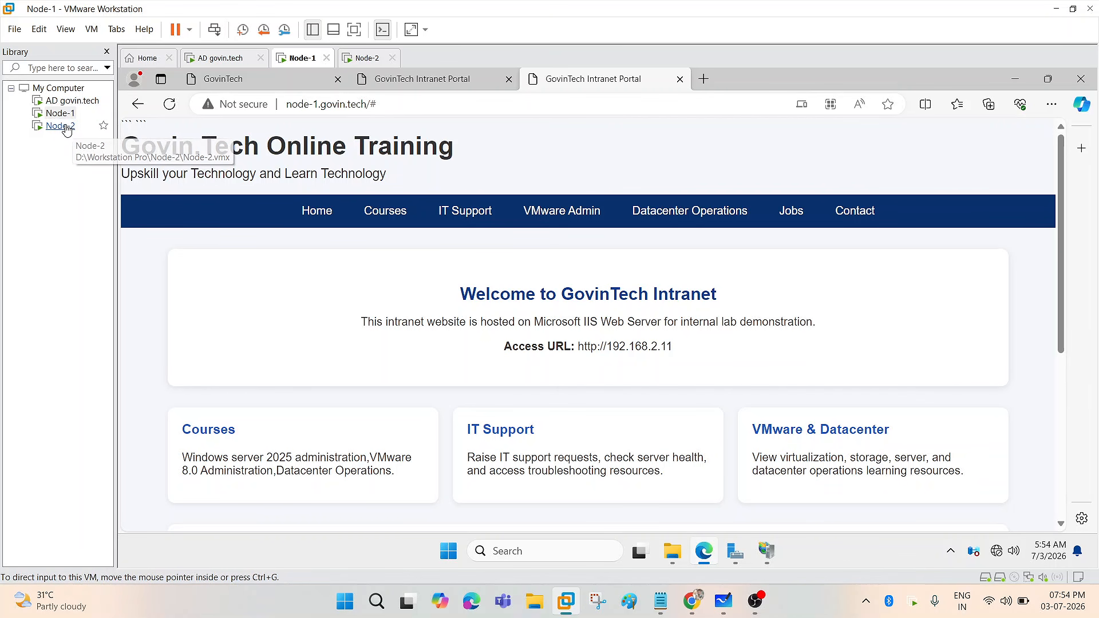
{"action": "left_click", "coordinate": [60, 126]}
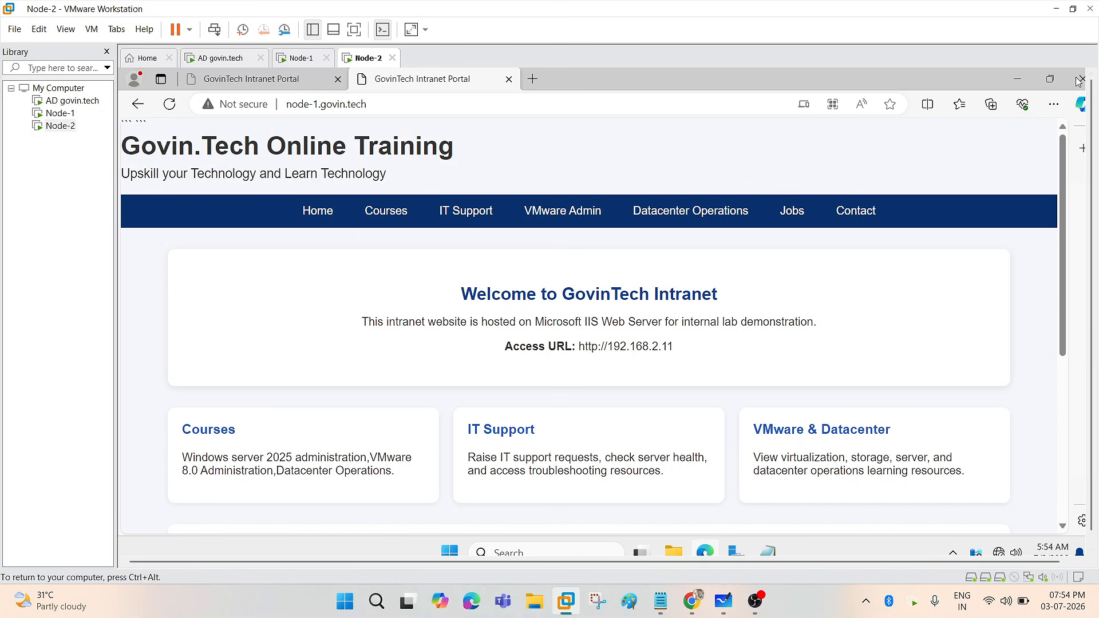
{"action": "left_click", "coordinate": [961, 218]}
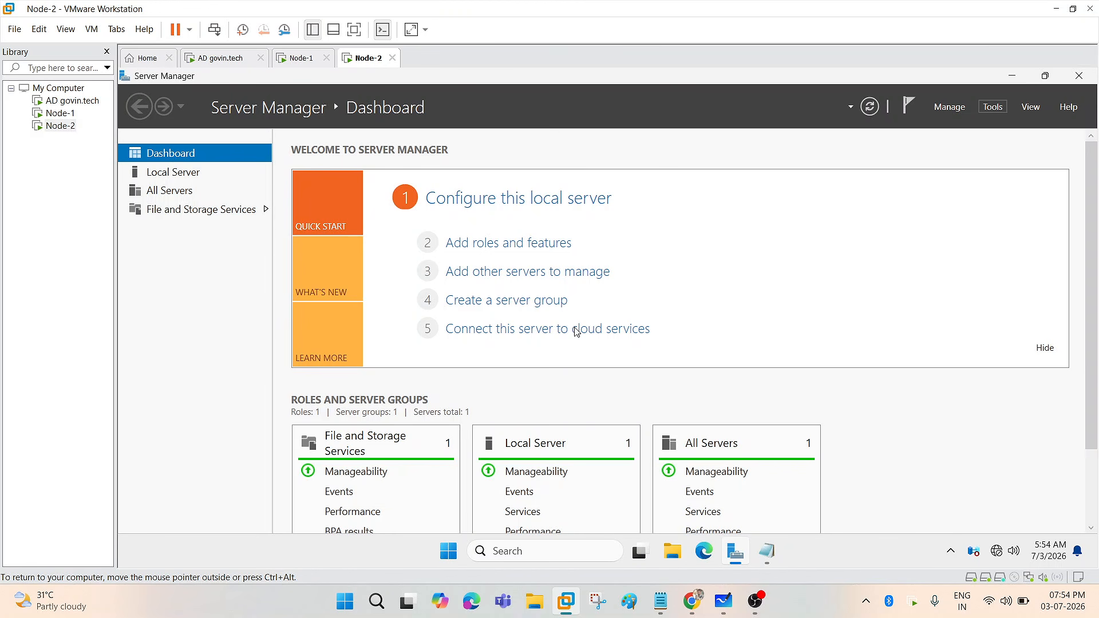
- Close and relaunch Server Manager on Node-2 from Start, dismissing the Windows Admin Center popup
{"action": "left_click", "coordinate": [993, 107]}
{"action": "left_click", "coordinate": [1079, 81]}
{"action": "left_click", "coordinate": [1078, 81]}
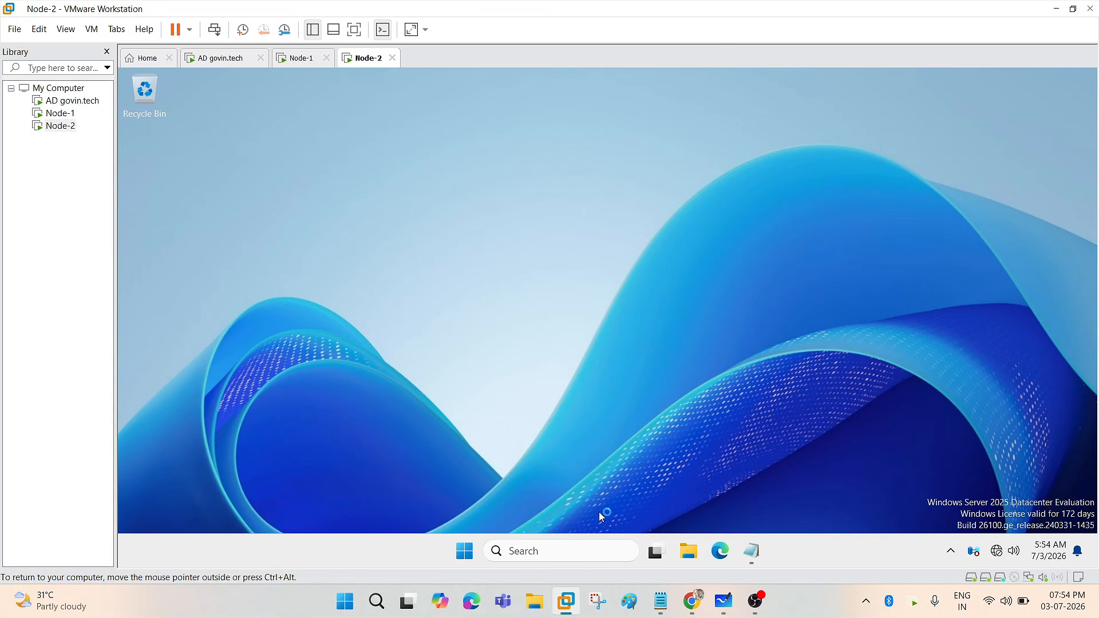
{"action": "left_click", "coordinate": [464, 551]}
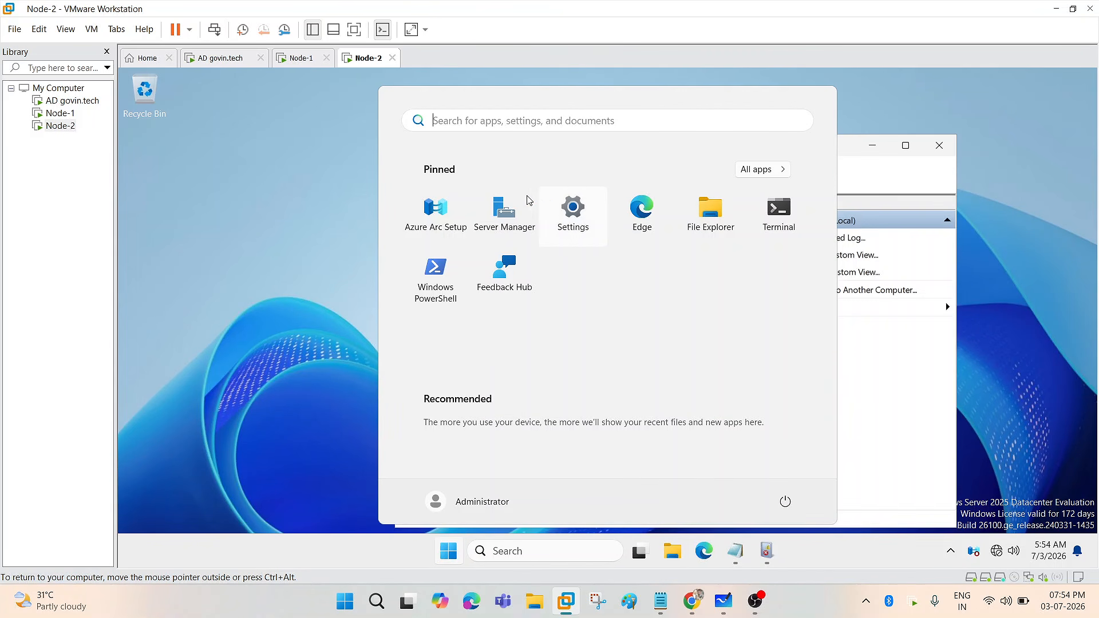
{"action": "left_click", "coordinate": [504, 212]}
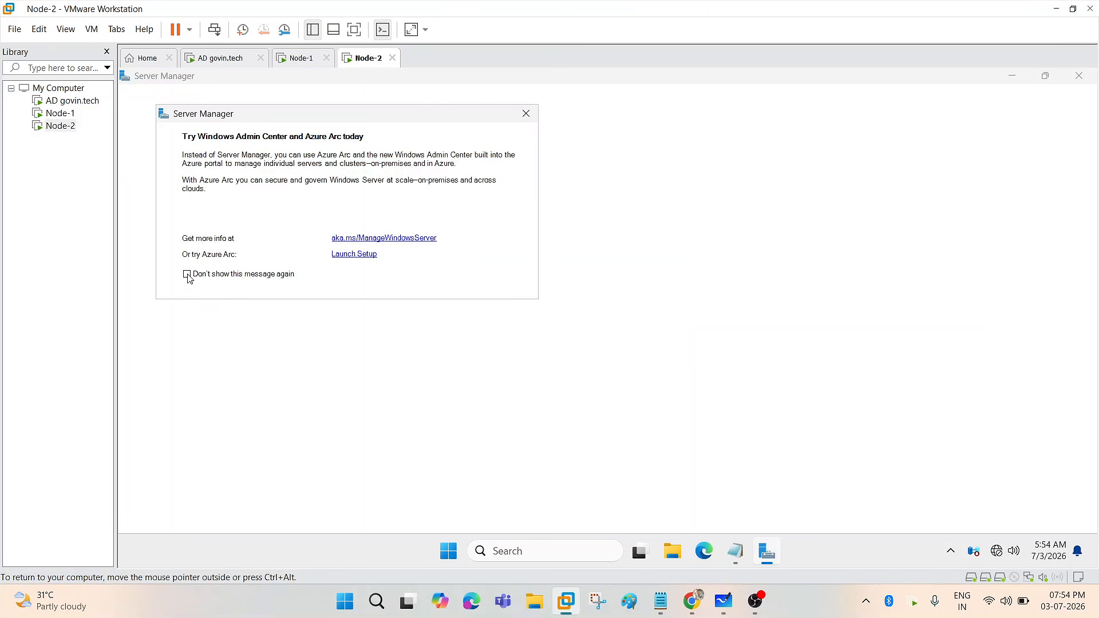
{"action": "left_click", "coordinate": [525, 115]}
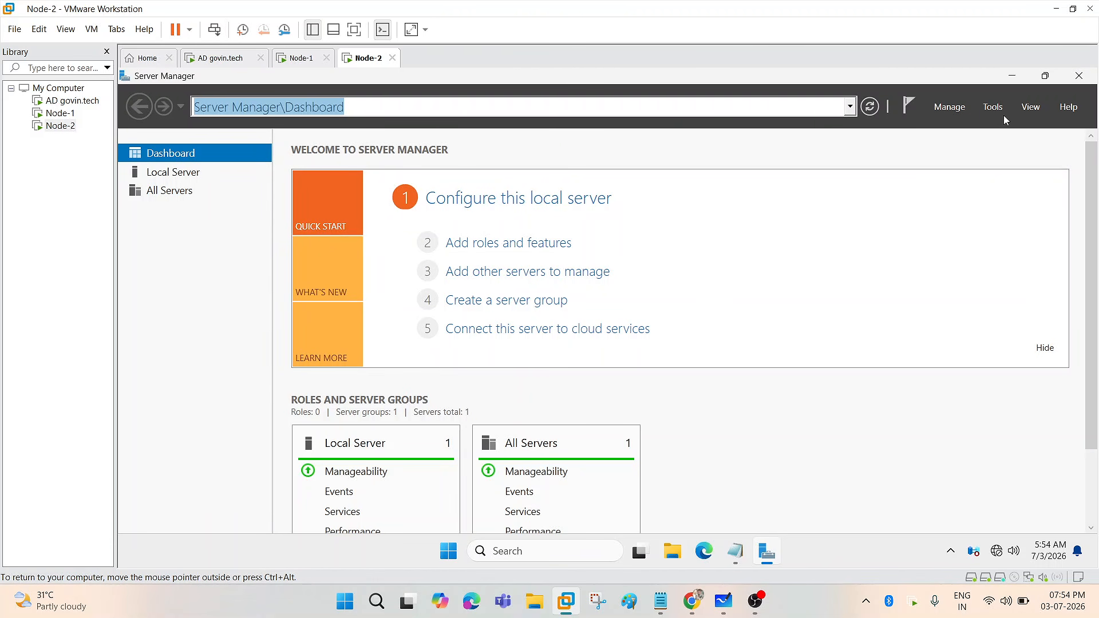
- Put the Node-2 VM in full screen and check Server Manager's Tools menu
{"action": "left_click", "coordinate": [995, 108]}
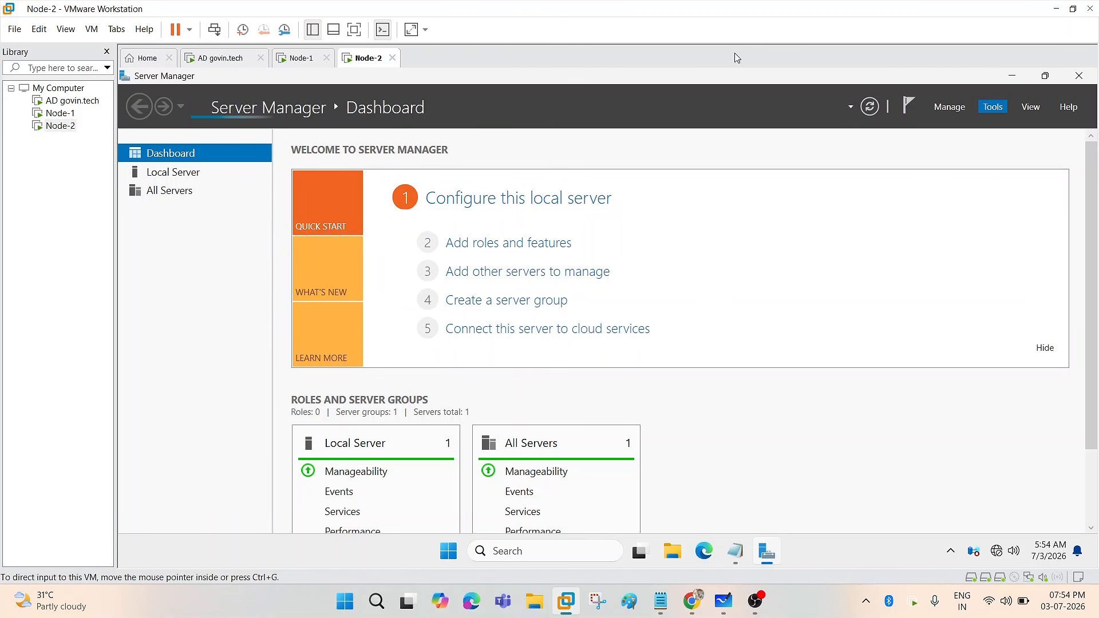
{"action": "left_click", "coordinate": [355, 30]}
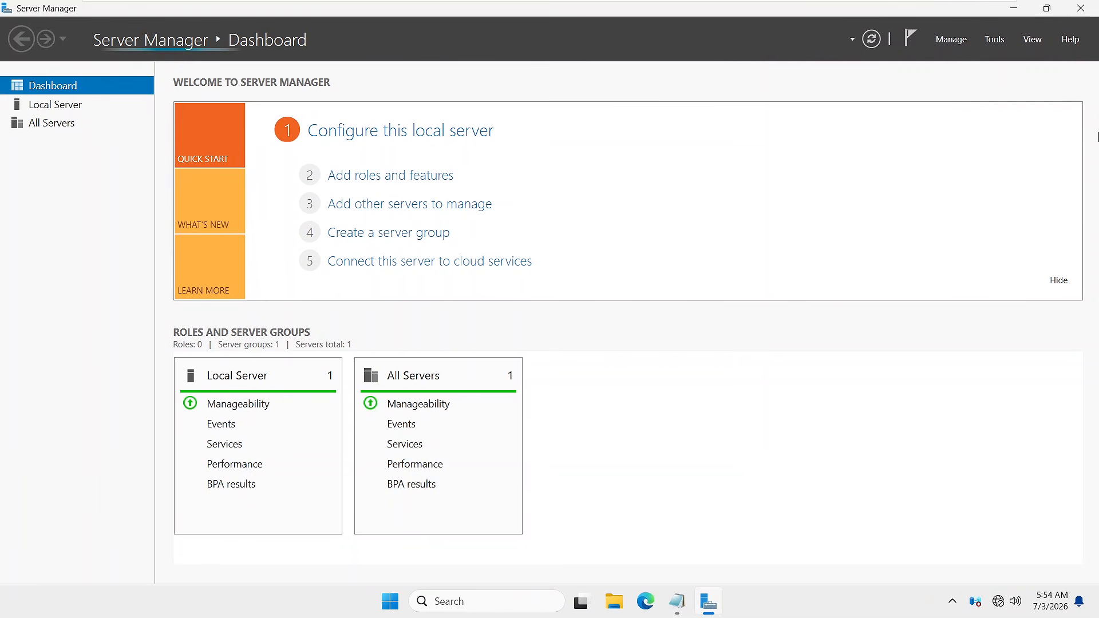
{"action": "left_click", "coordinate": [1000, 43]}
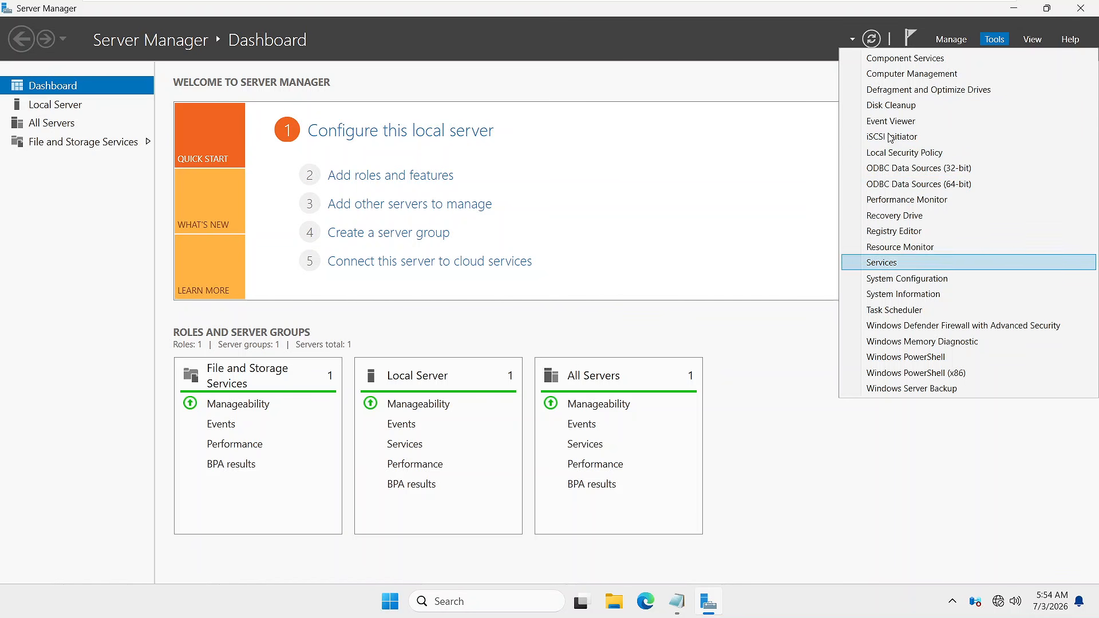
{"action": "left_click", "coordinate": [742, 208]}
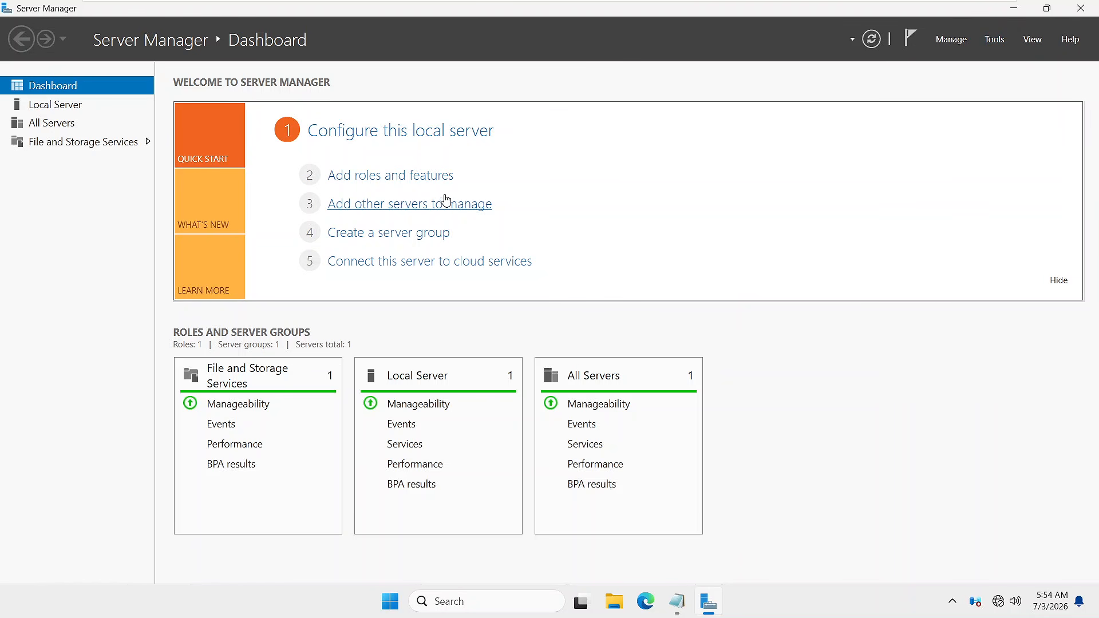
- Run a role-based Add Roles and Features install on Node-2, selecting Web Server (IIS) with management tools
{"action": "left_click", "coordinate": [376, 176]}
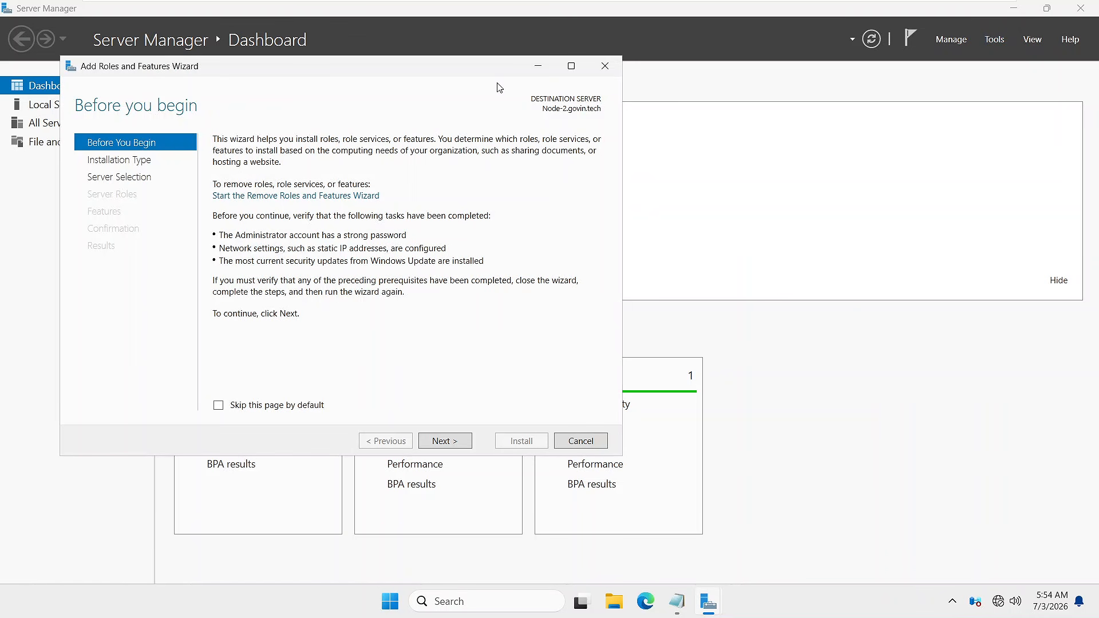
{"action": "left_click", "coordinate": [570, 67]}
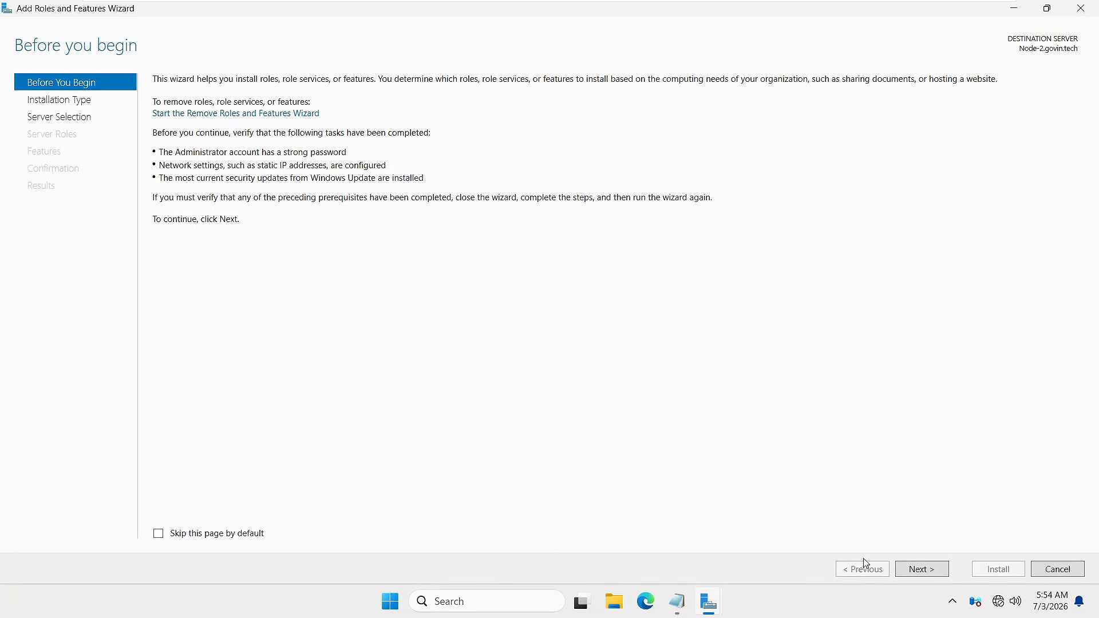
{"action": "left_click", "coordinate": [943, 569]}
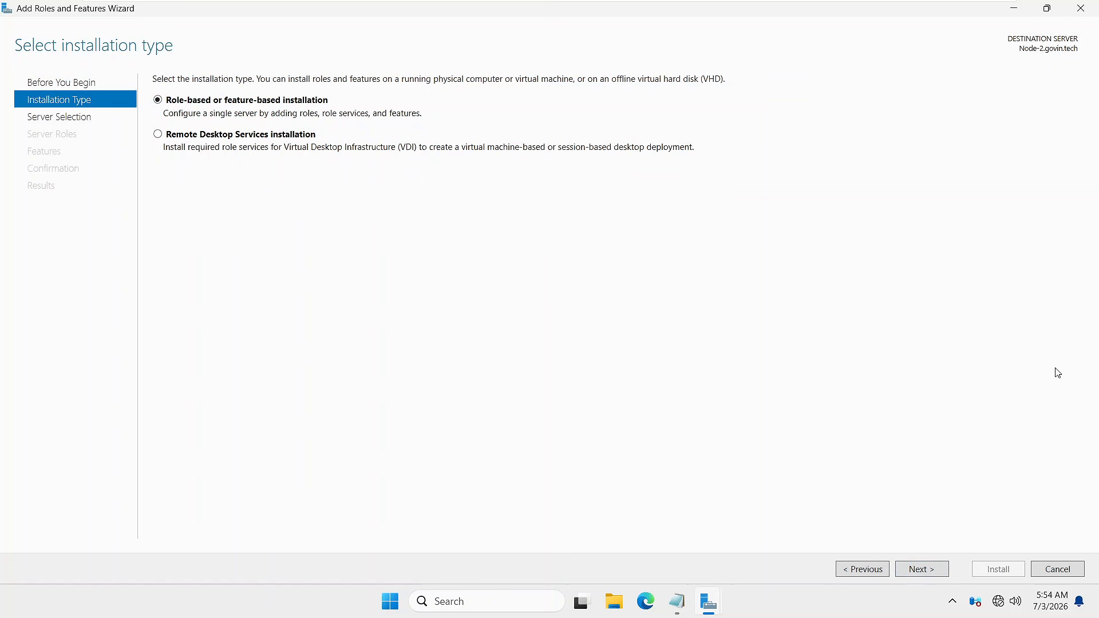
{"action": "left_click", "coordinate": [931, 572]}
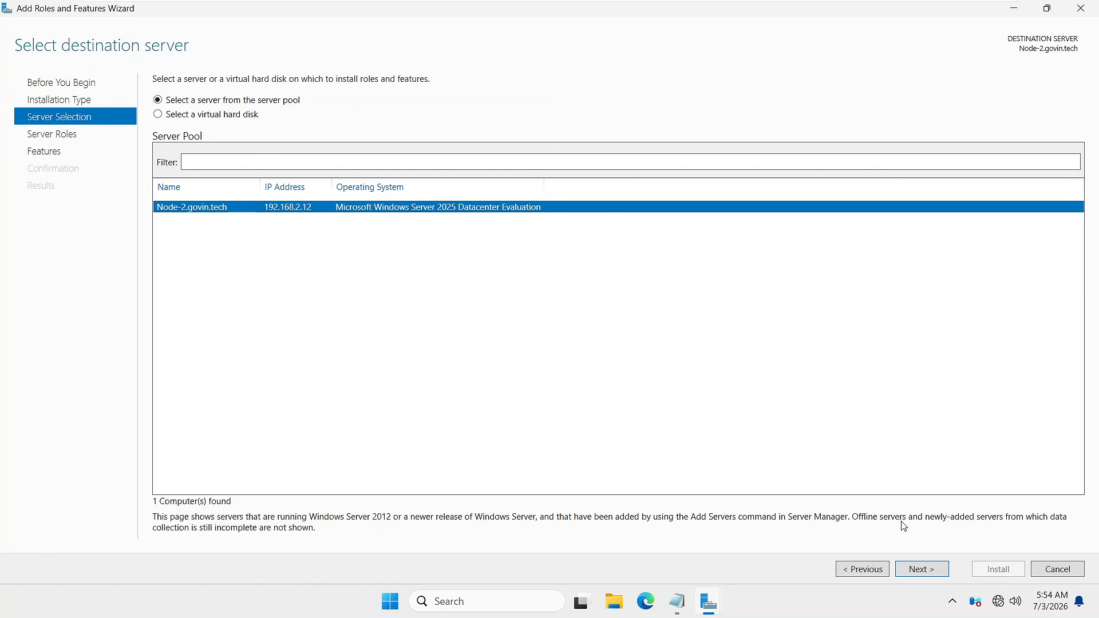
{"action": "left_click", "coordinate": [918, 570]}
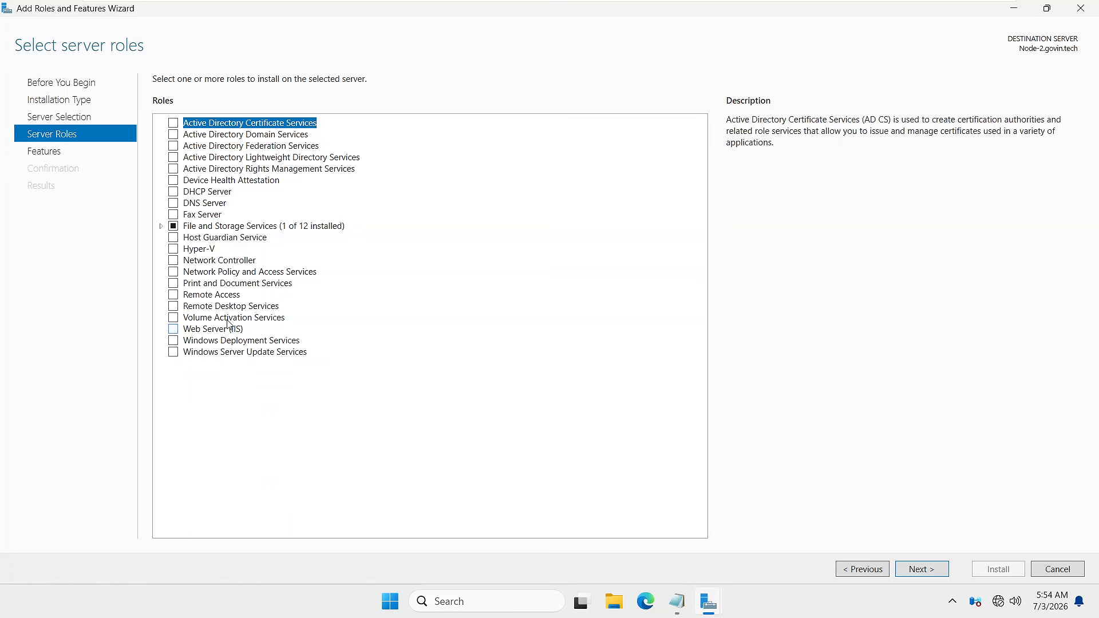
{"action": "left_click", "coordinate": [171, 333]}
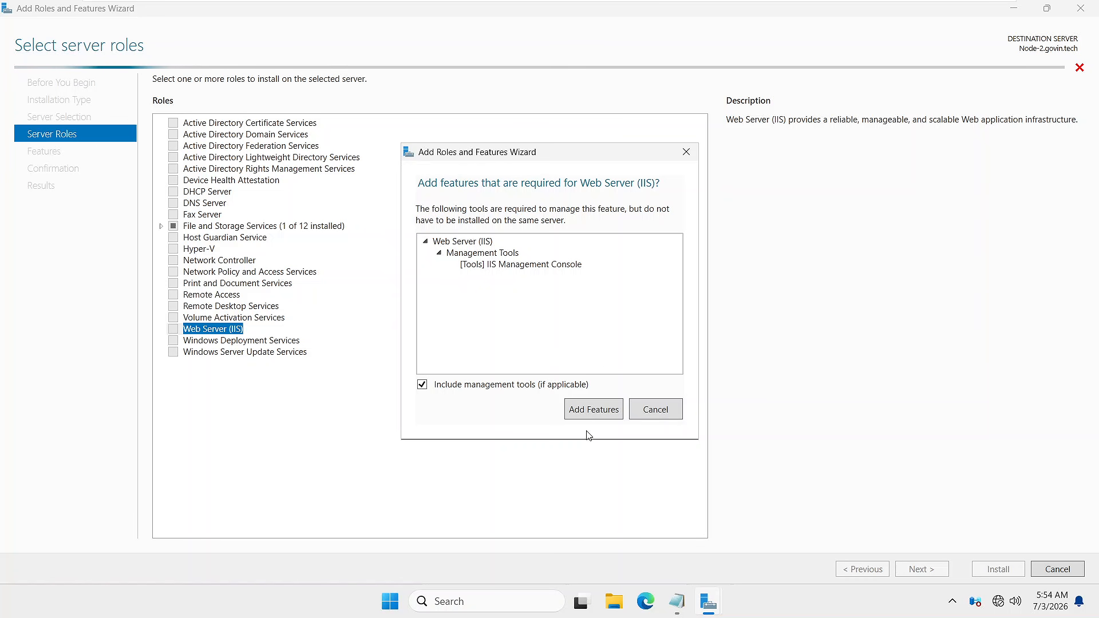
{"action": "left_click", "coordinate": [574, 413]}
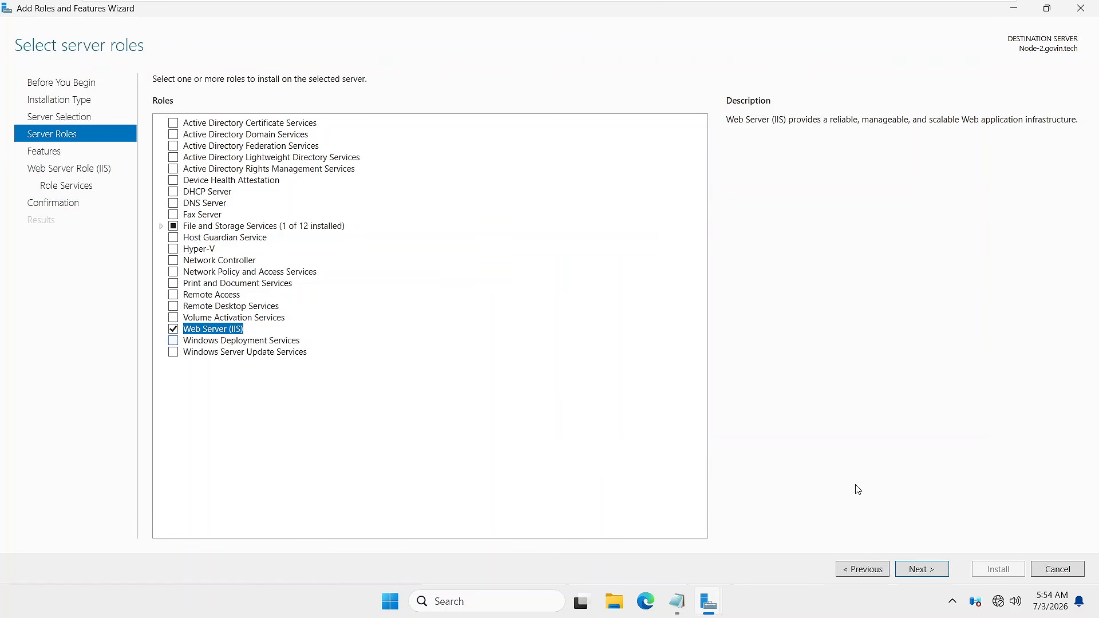
{"action": "left_click", "coordinate": [930, 570]}
- Mute the speaking participant for everyone in the Meet call, then return to Node-2's wizard
{"action": "mouse_move", "coordinate": [833, 4]}
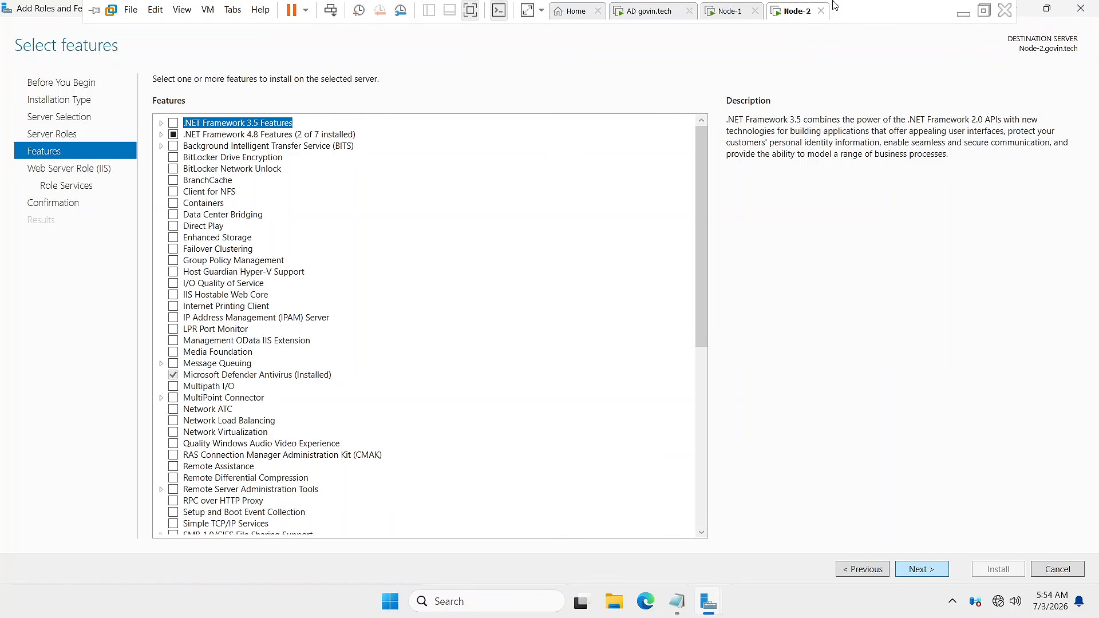
{"action": "left_click", "coordinate": [963, 13]}
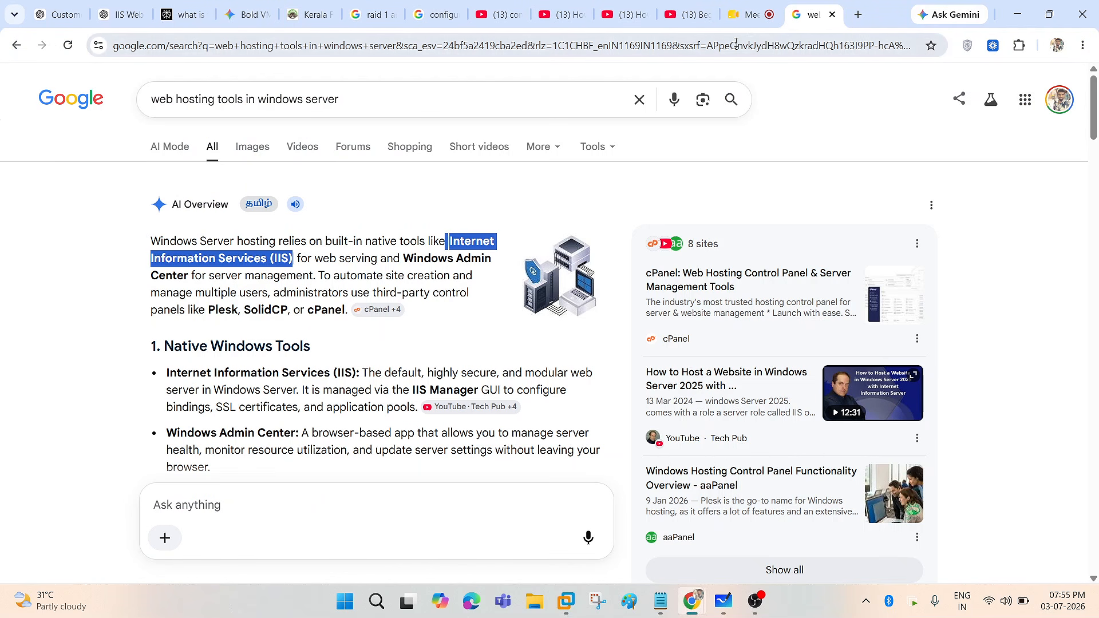
{"action": "left_click", "coordinate": [747, 14]}
{"action": "scroll", "coordinate": [915, 407], "scroll_direction": "down", "scroll_amount": 5}
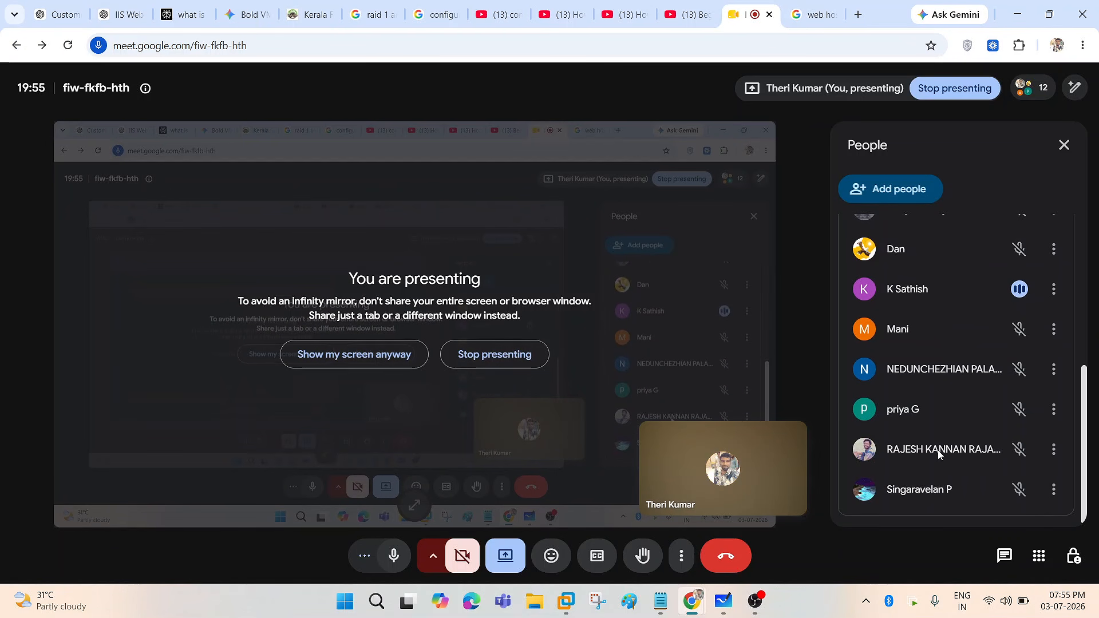
{"action": "left_click", "coordinate": [1019, 289]}
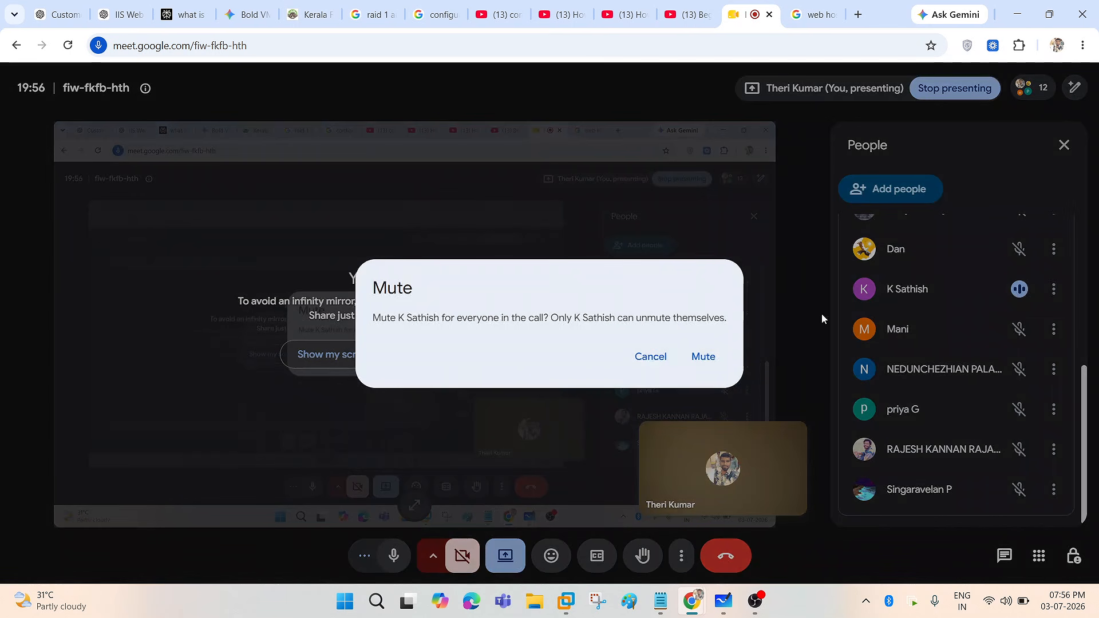
{"action": "left_click", "coordinate": [703, 356]}
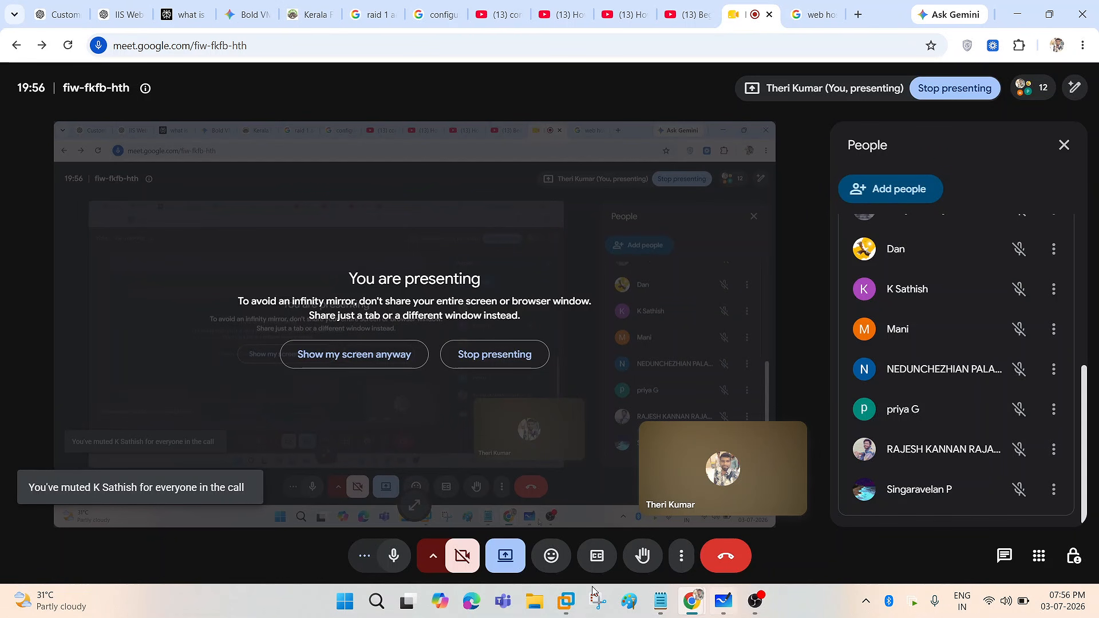
{"action": "left_click", "coordinate": [566, 600]}
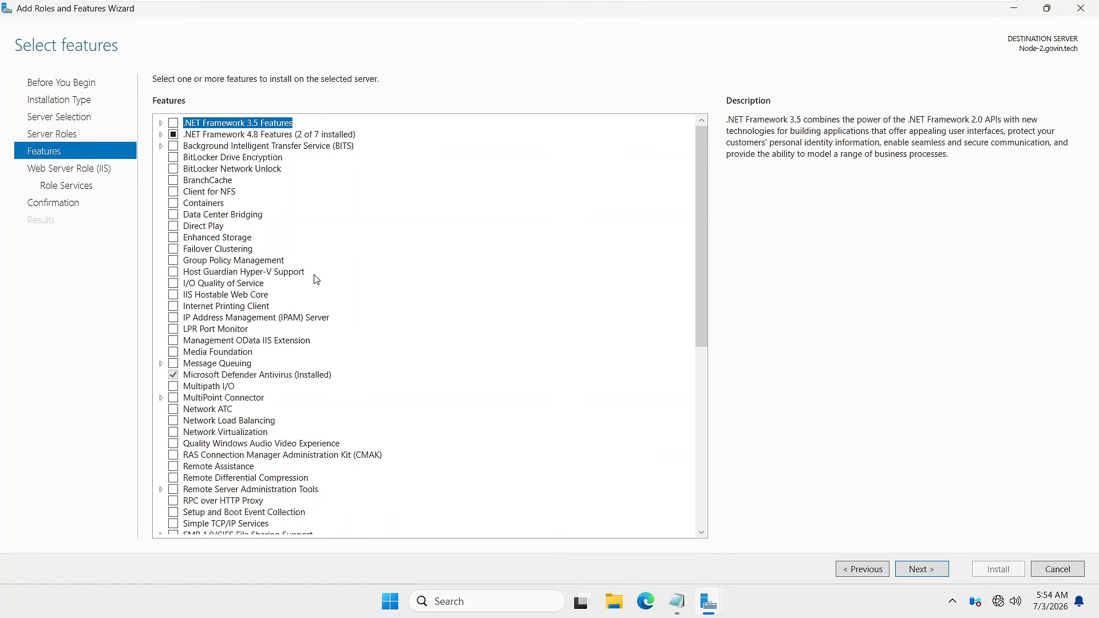
{"action": "scroll", "coordinate": [393, 336], "scroll_direction": "down", "scroll_amount": 8}
{"action": "scroll", "coordinate": [407, 354], "scroll_direction": "down", "scroll_amount": 2}
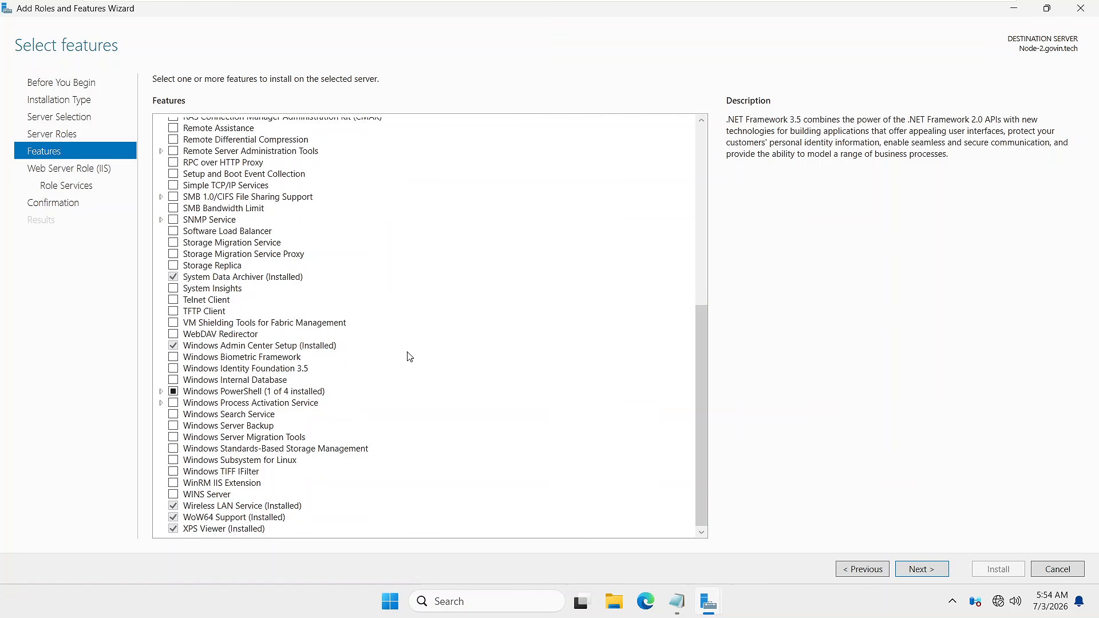
{"action": "scroll", "coordinate": [409, 355], "scroll_direction": "up", "scroll_amount": 10}
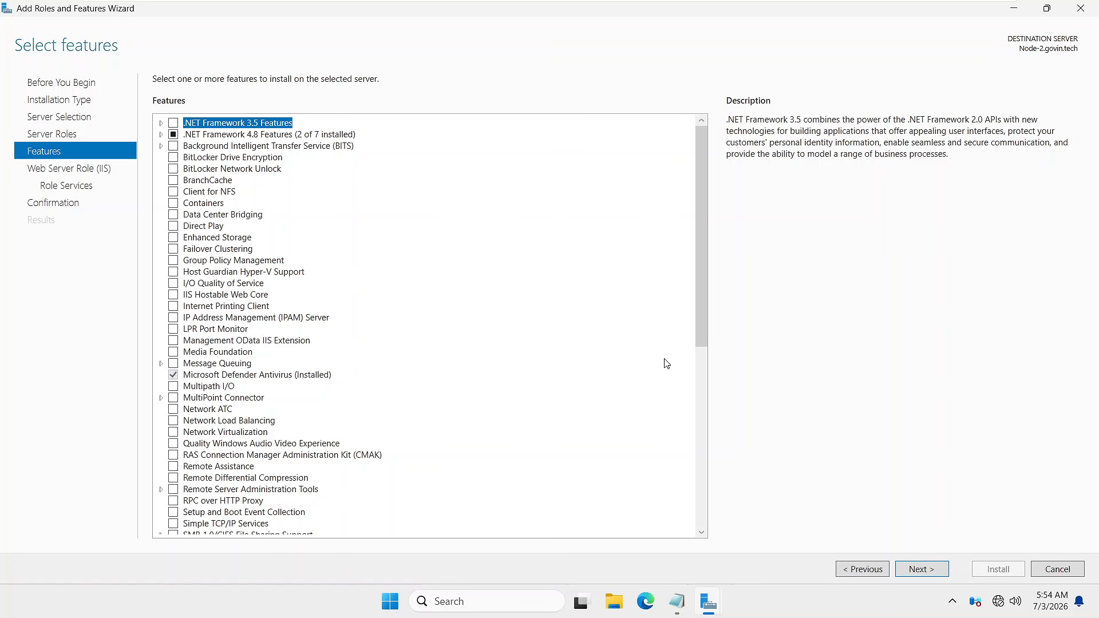
- Skip extra features and keep IIS's default role services, advancing to the installation confirmation
{"action": "left_click", "coordinate": [946, 566]}
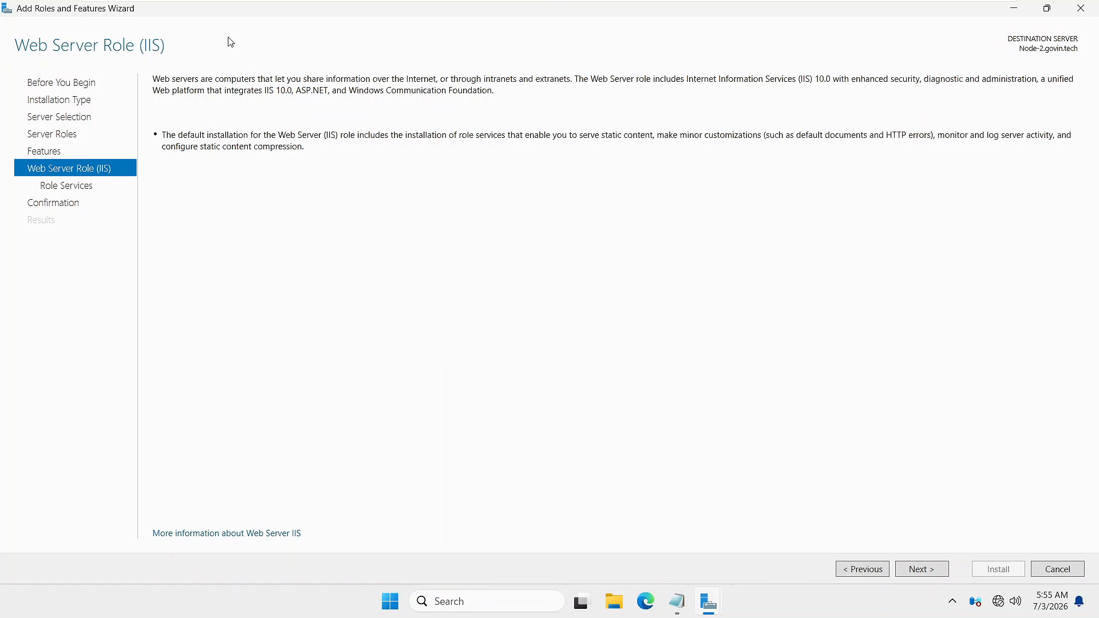
{"action": "left_click", "coordinate": [923, 569]}
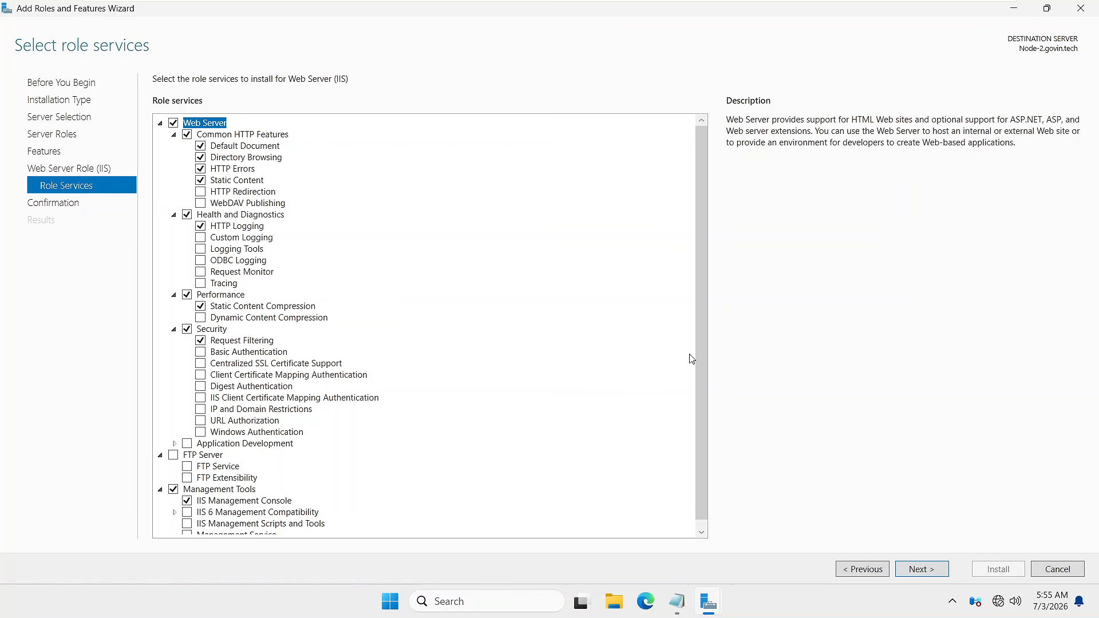
{"action": "scroll", "coordinate": [689, 442], "scroll_direction": "down", "scroll_amount": 1}
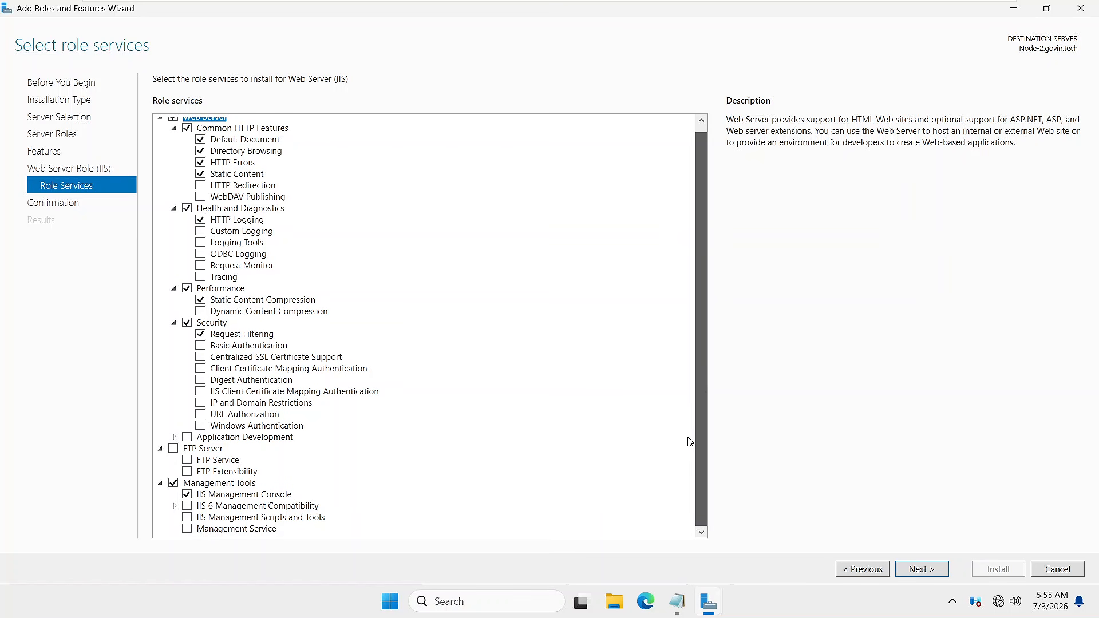
{"action": "left_click", "coordinate": [174, 438]}
{"action": "left_click_drag", "start_coordinate": [702, 396], "coordinate": [702, 488]}
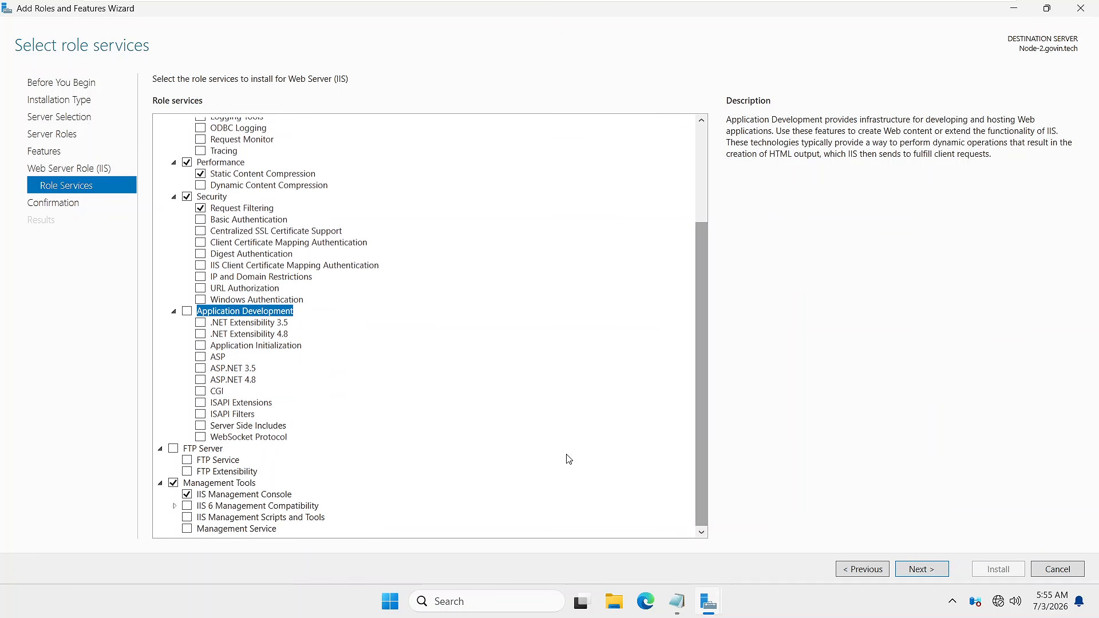
{"action": "left_click", "coordinate": [174, 312]}
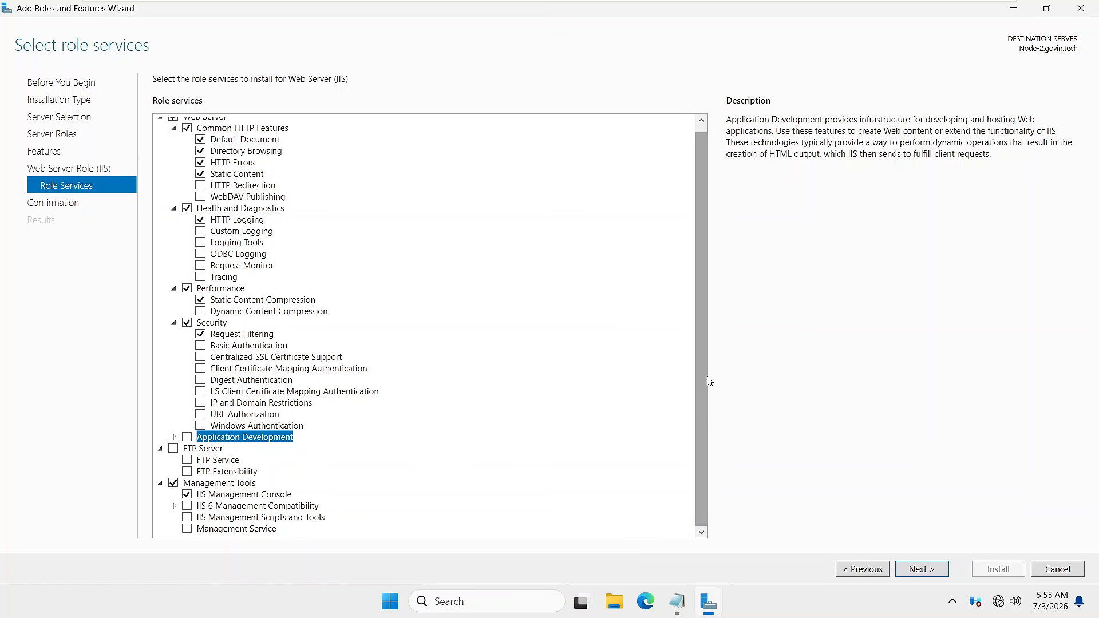
{"action": "left_click", "coordinate": [929, 570]}
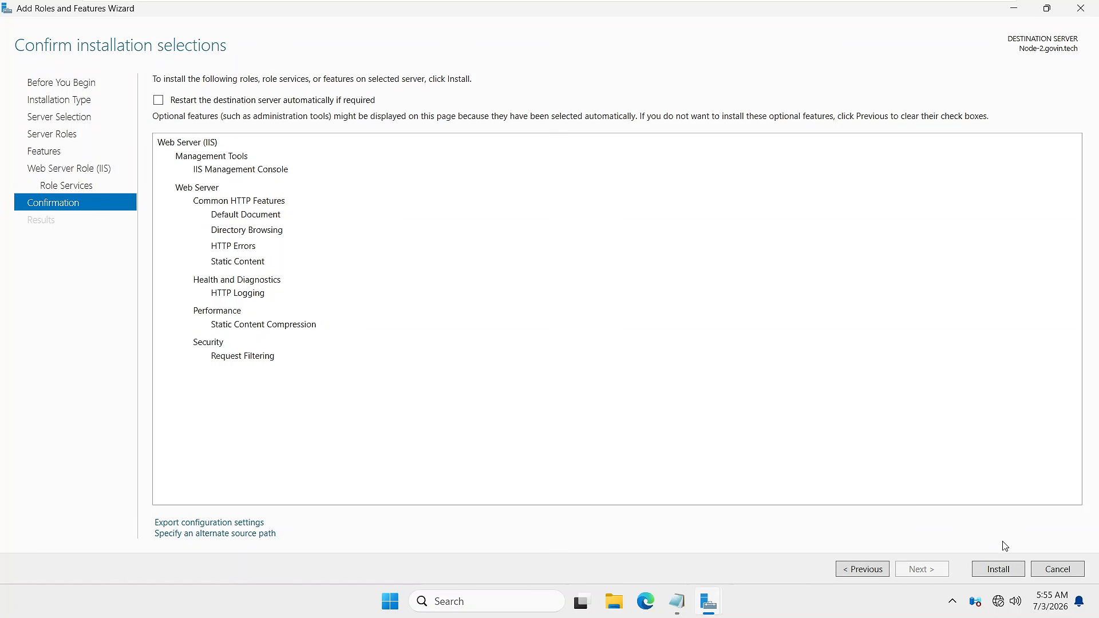
- Install the Web Server (IIS) role on Node-2, then return Node-2 to full-screen view
{"action": "left_click", "coordinate": [996, 568]}
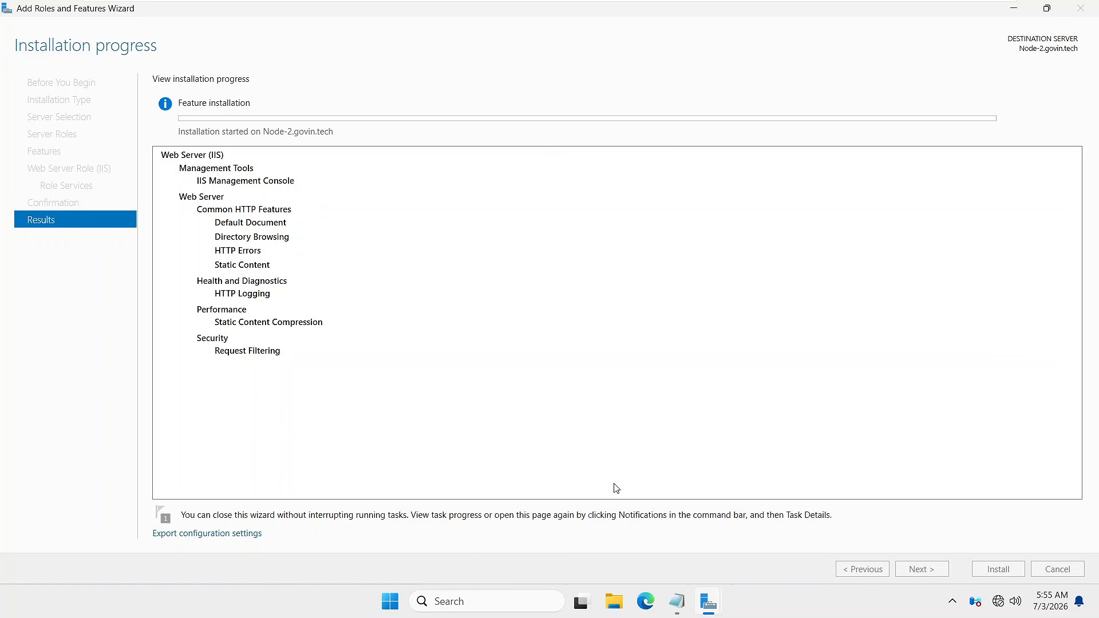
{"action": "left_click", "coordinate": [979, 15]}
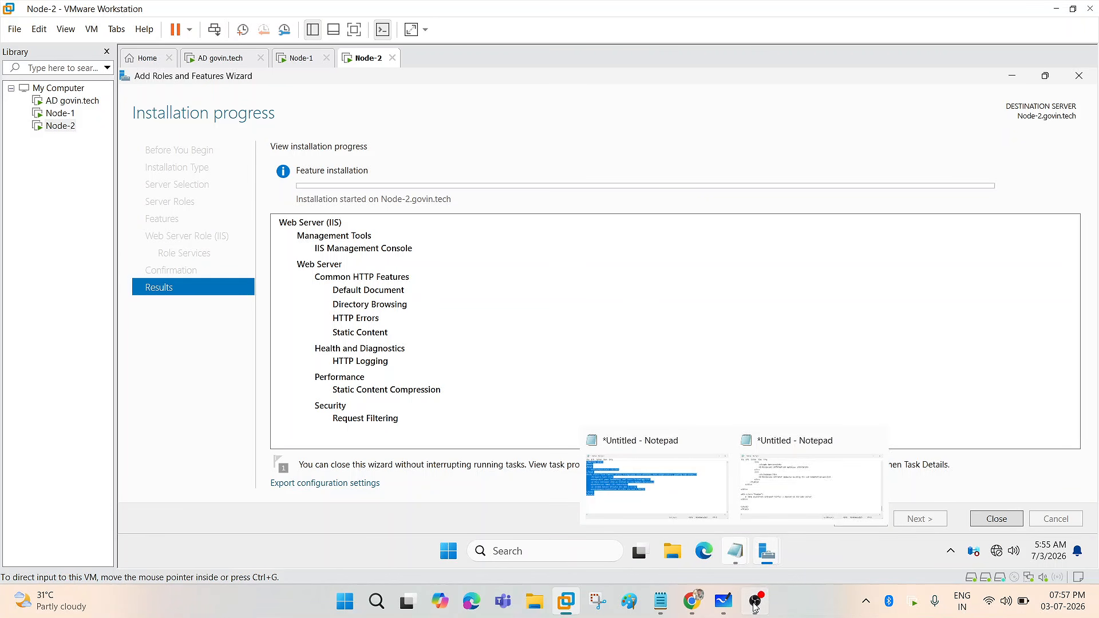
{"action": "left_click", "coordinate": [756, 606]}
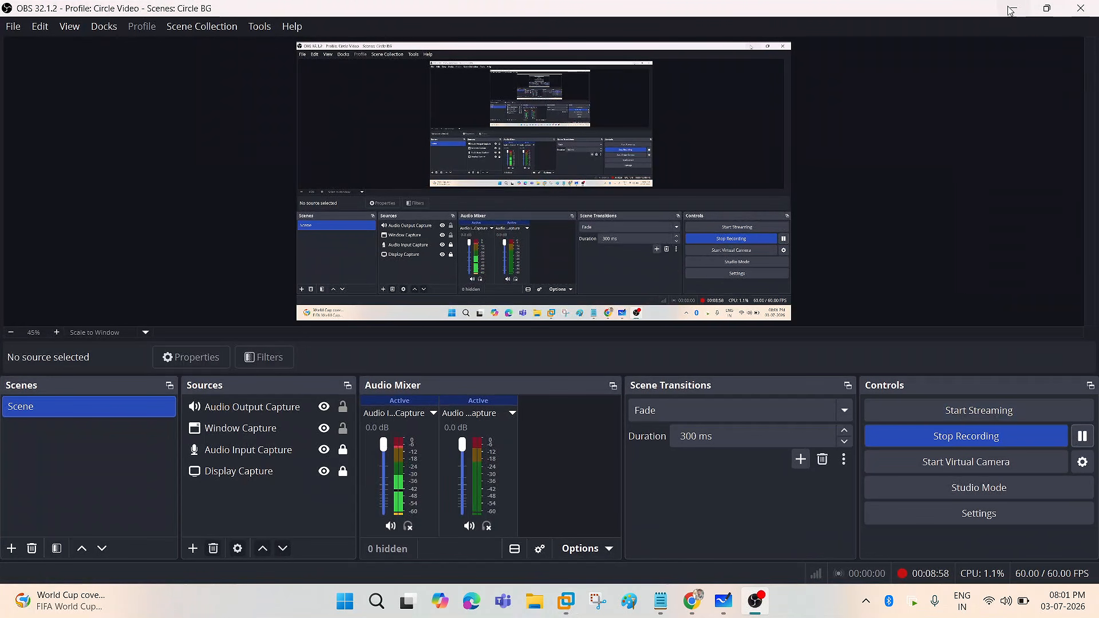
{"action": "left_click", "coordinate": [1011, 10]}
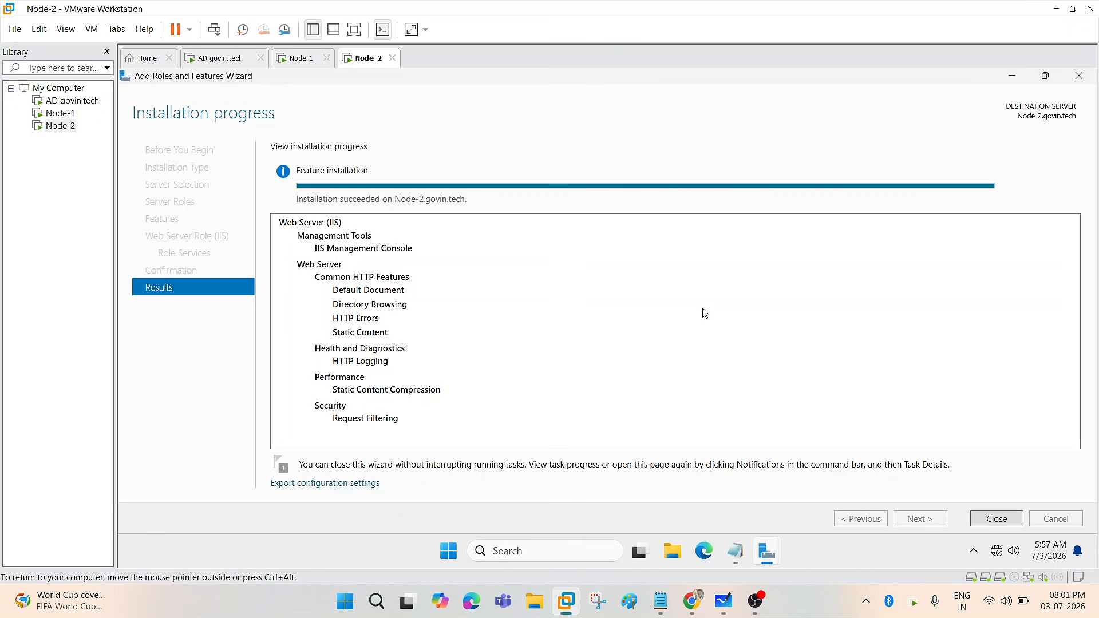
{"action": "left_click", "coordinate": [355, 29]}
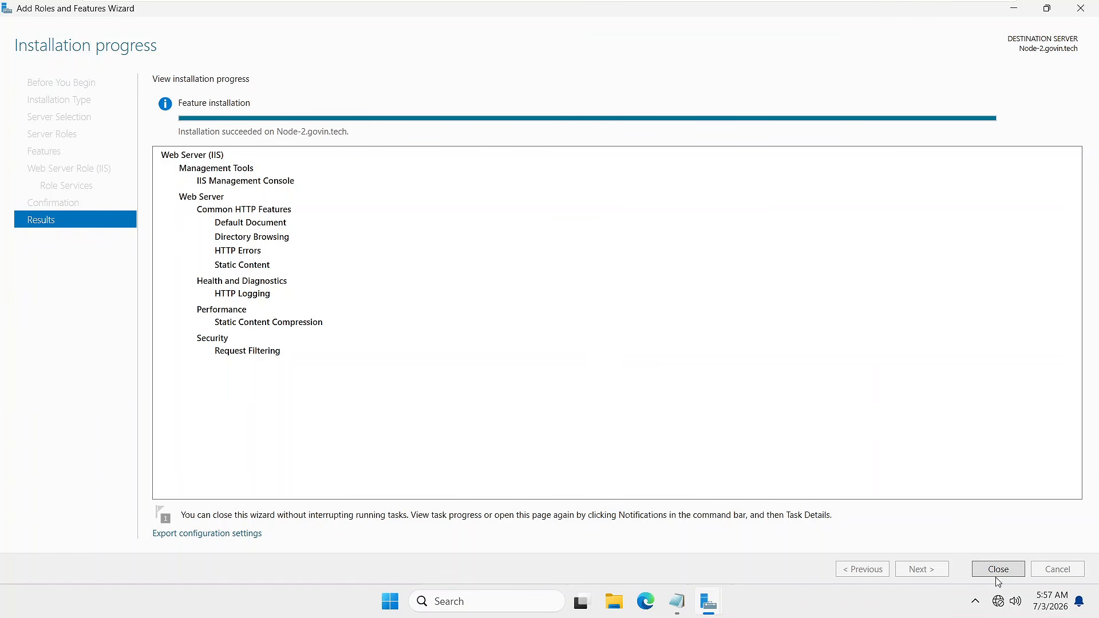
- Close the completed roles wizard and launch IIS Manager from the Tools menu
{"action": "left_click", "coordinate": [998, 570]}
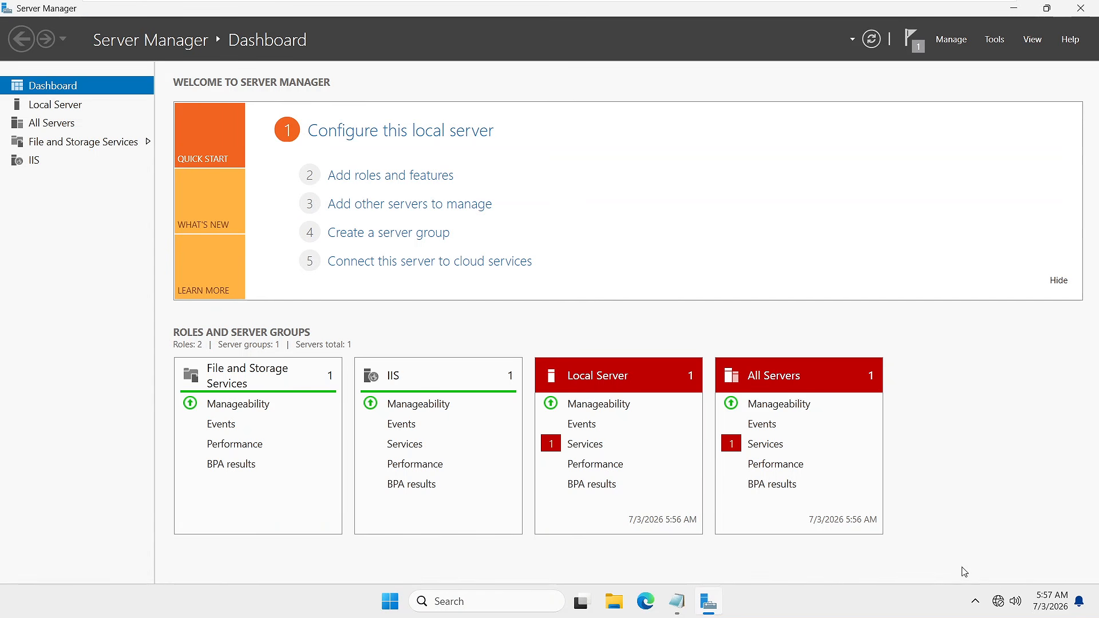
{"action": "left_click", "coordinate": [998, 40]}
{"action": "left_click", "coordinate": [997, 40]}
{"action": "left_click", "coordinate": [994, 40]}
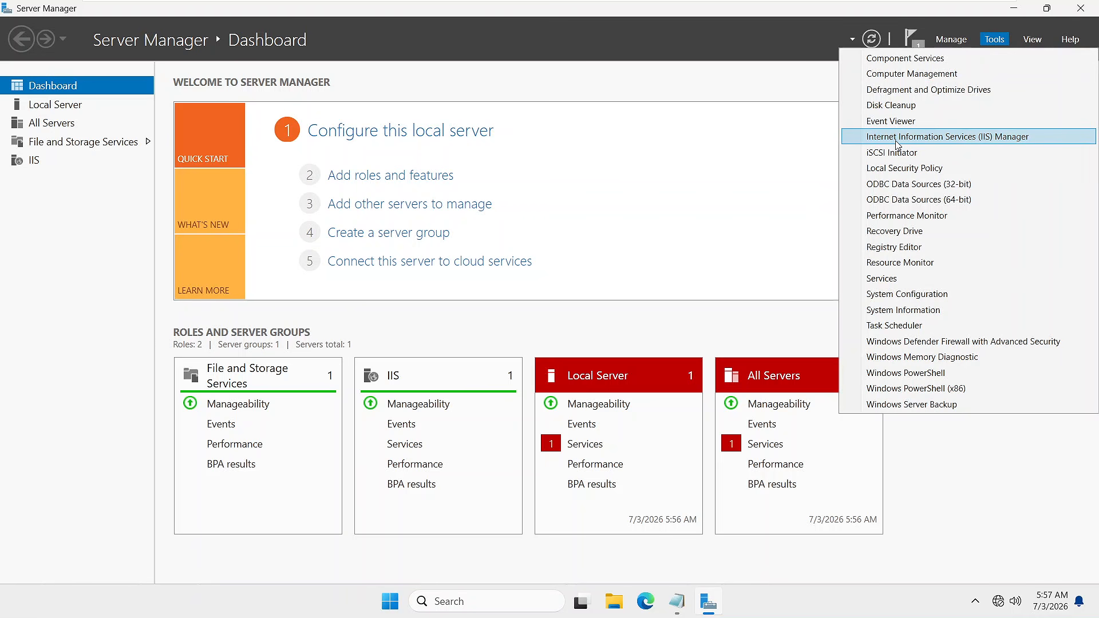
{"action": "left_click", "coordinate": [930, 143]}
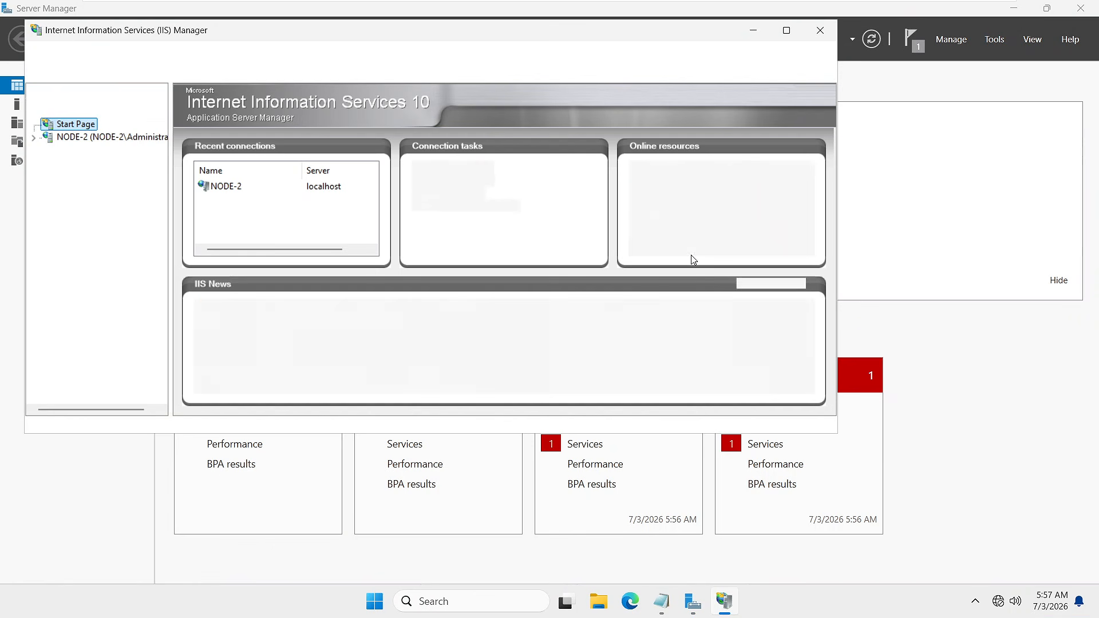
- Maximize IIS Manager and open NODE-2's Default Web Site under Sites
{"action": "left_click", "coordinate": [786, 32]}
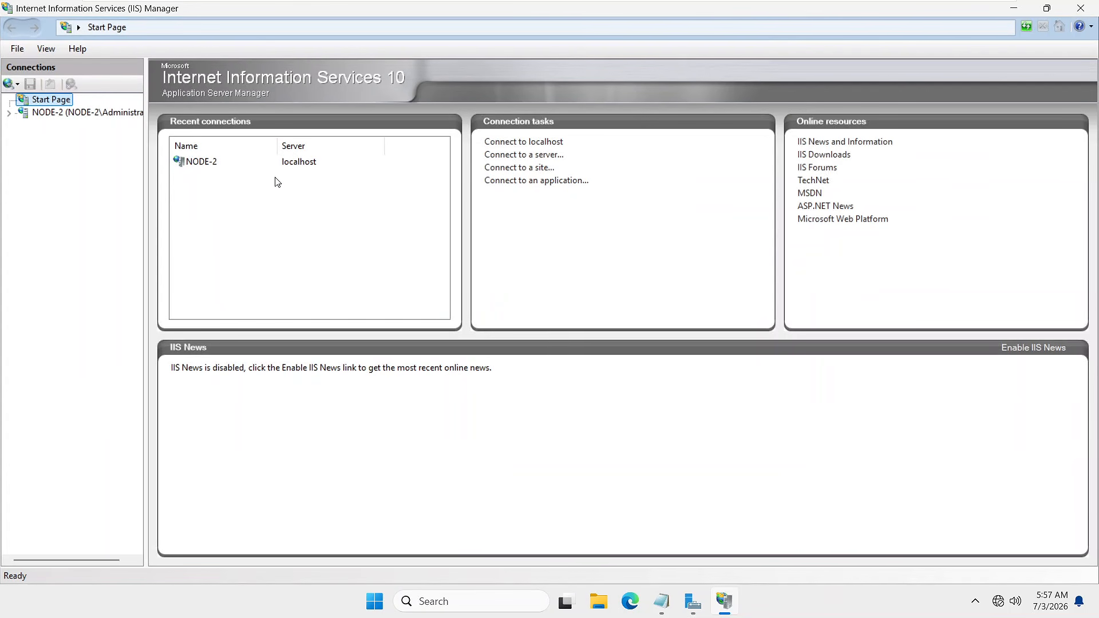
{"action": "left_click", "coordinate": [8, 116]}
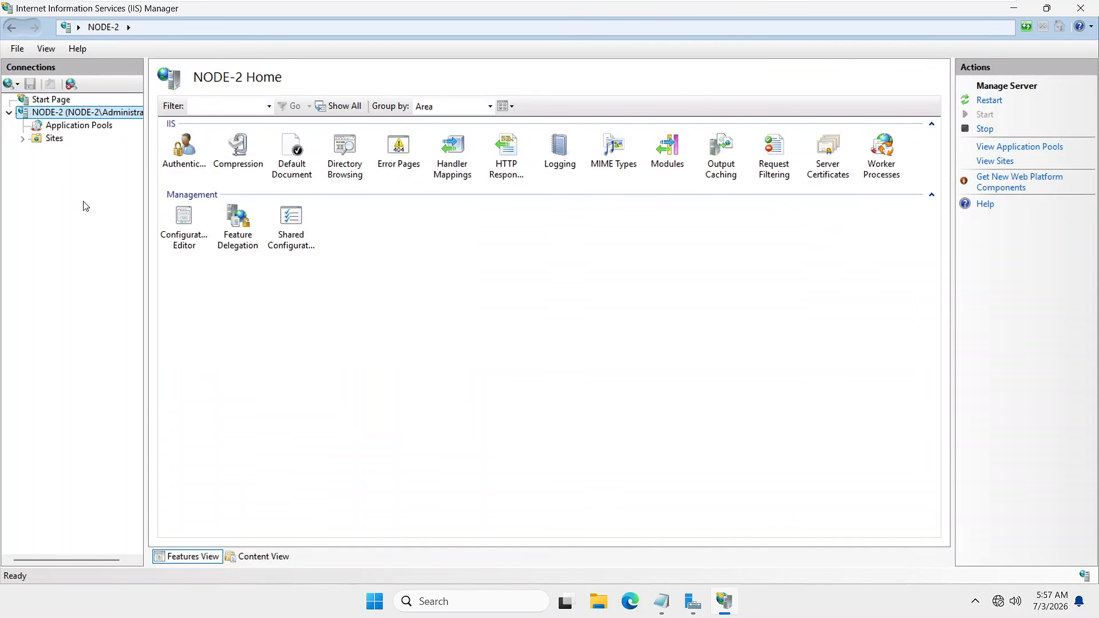
{"action": "left_click", "coordinate": [22, 138]}
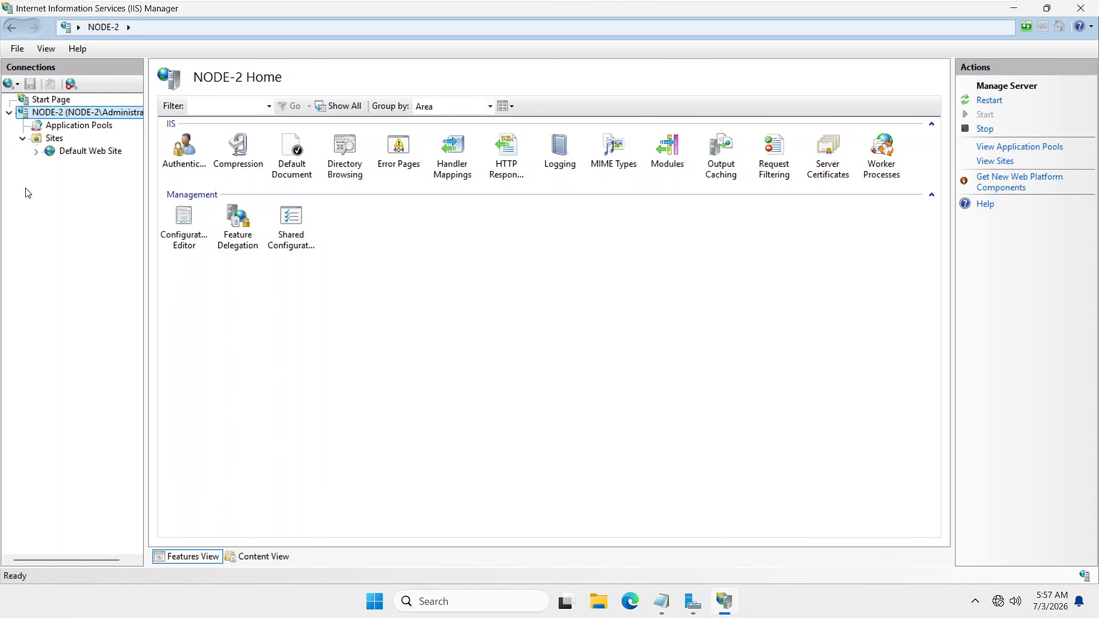
{"action": "left_click", "coordinate": [86, 152]}
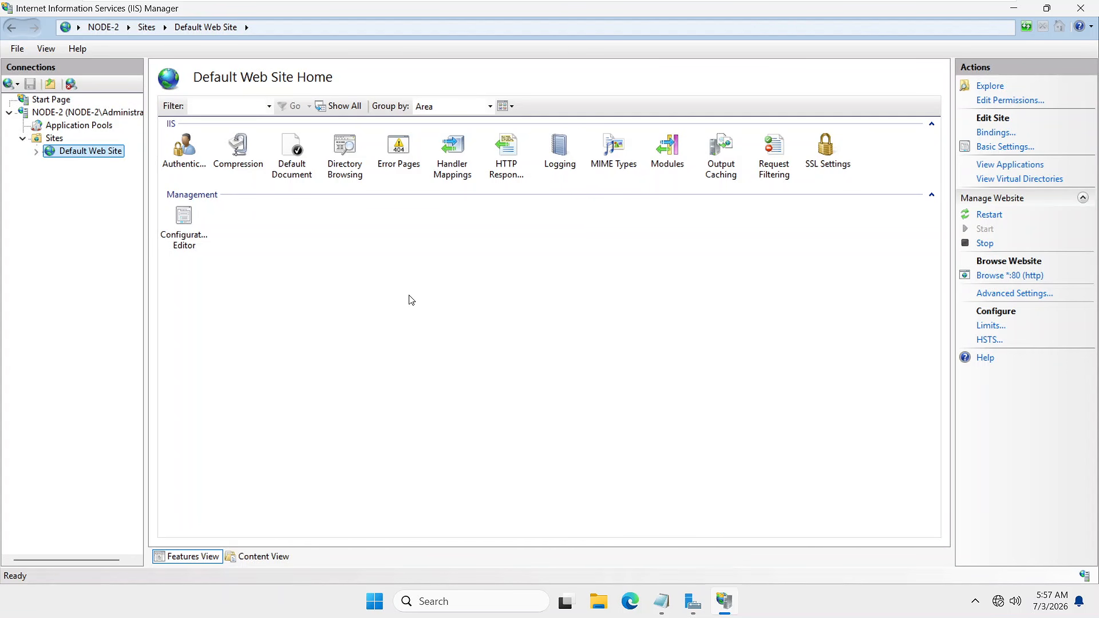
{"action": "right_click", "coordinate": [50, 138]}
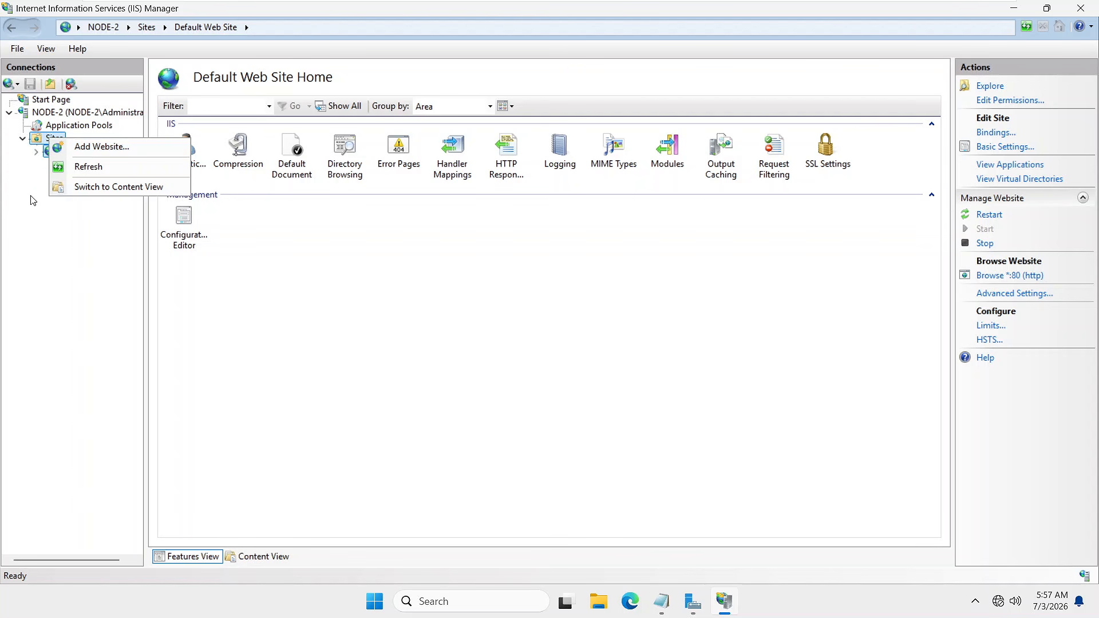
{"action": "left_click", "coordinate": [45, 255]}
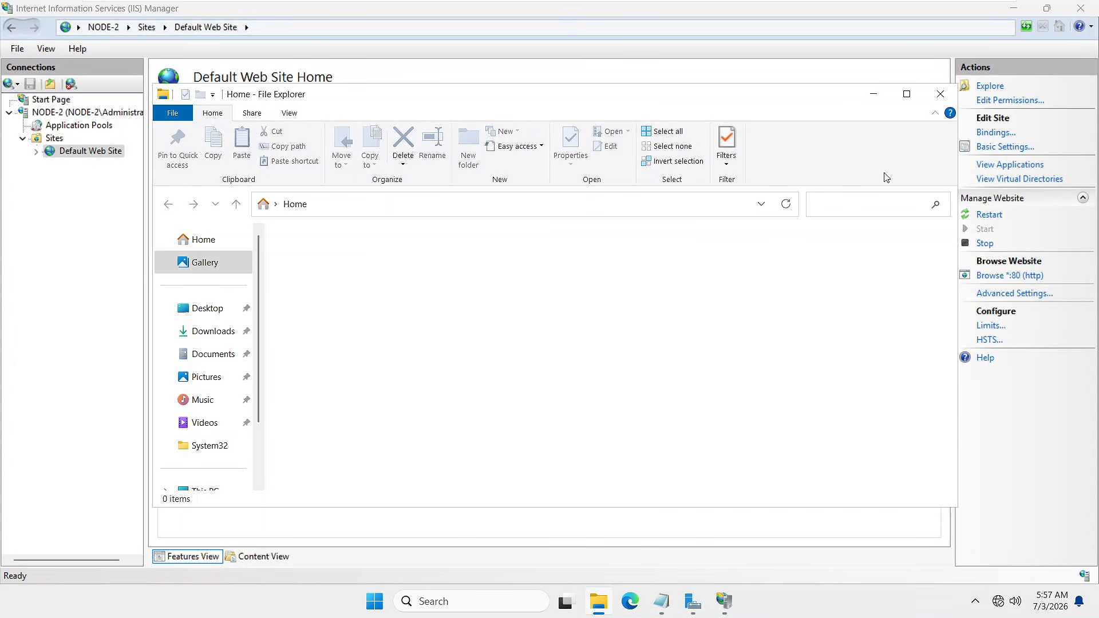
- Maximize File Explorer and navigate through This PC to C:\inetpub\wwwroot
{"action": "left_click", "coordinate": [910, 93]}
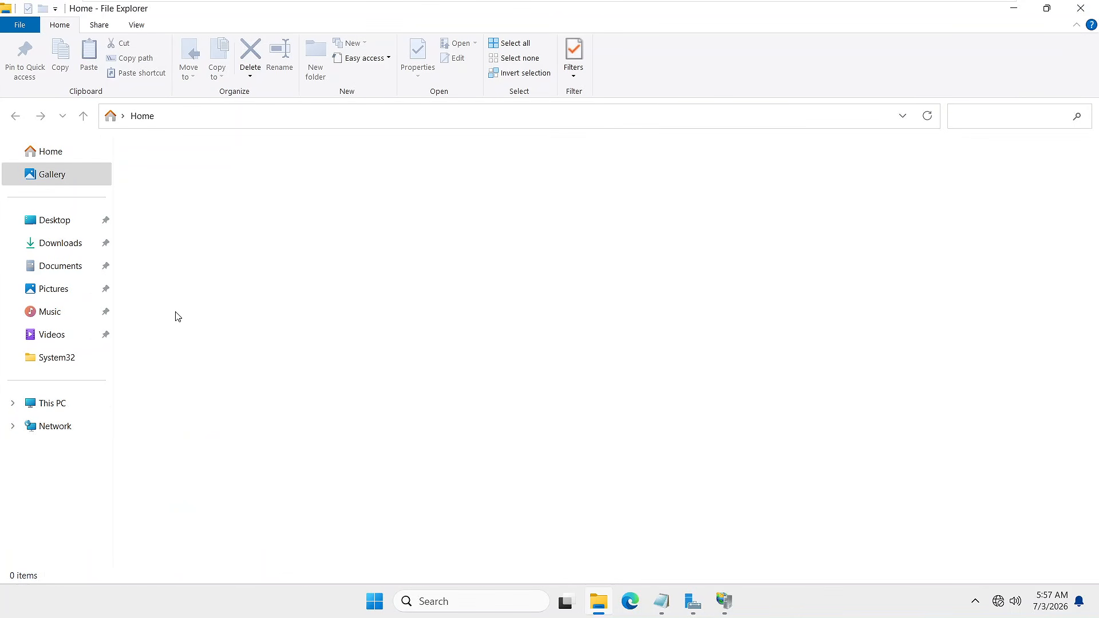
{"action": "left_click", "coordinate": [55, 404]}
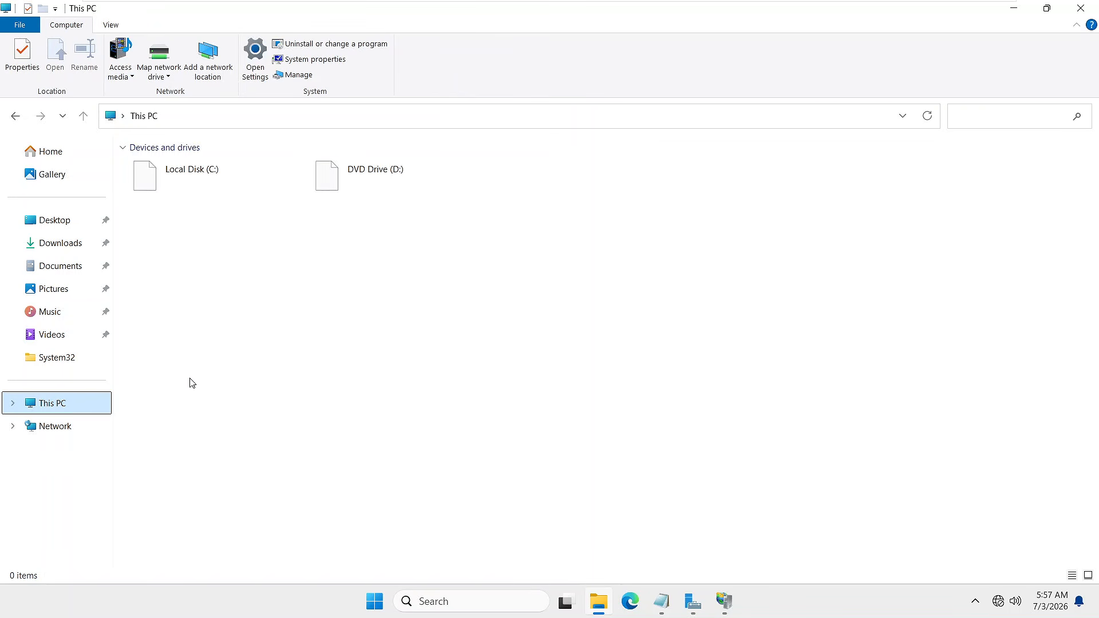
{"action": "double_click", "coordinate": [221, 179]}
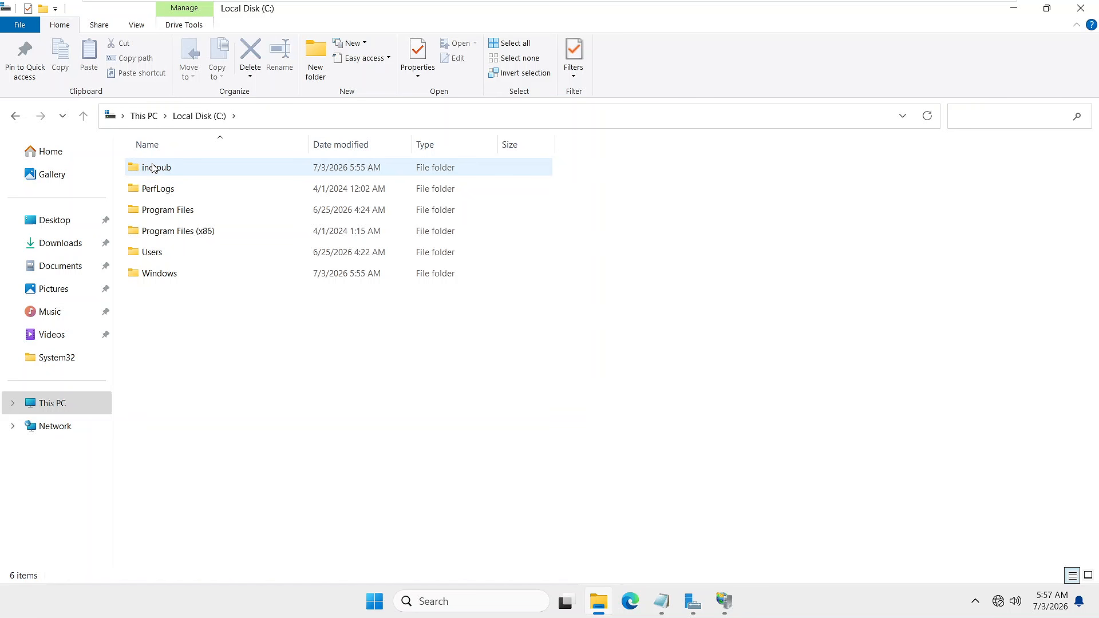
{"action": "double_click", "coordinate": [157, 176]}
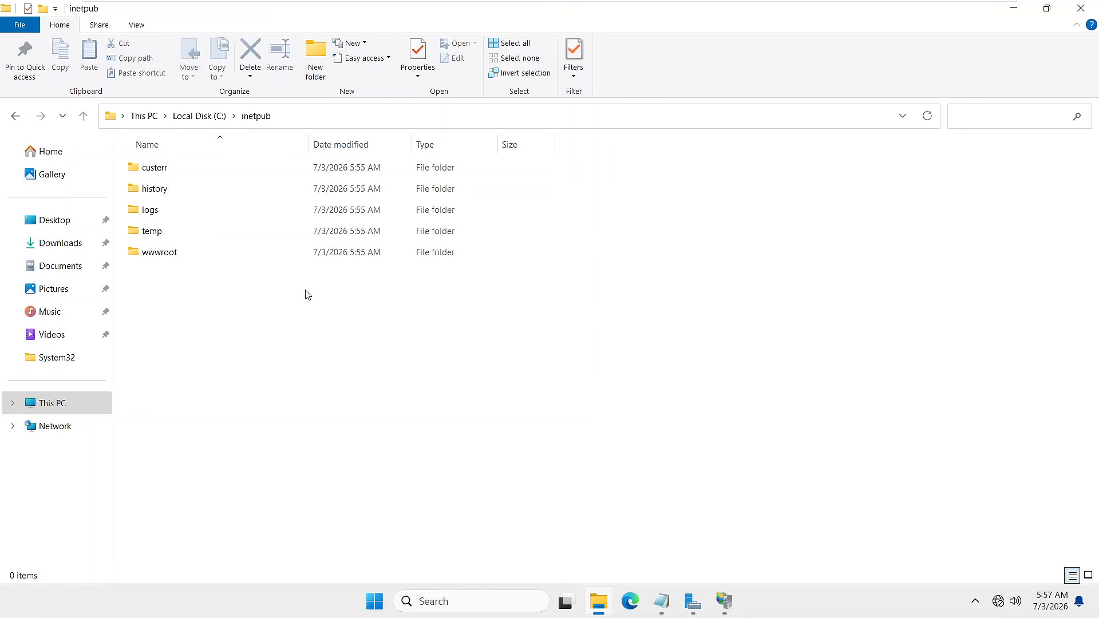
{"action": "double_click", "coordinate": [164, 254]}
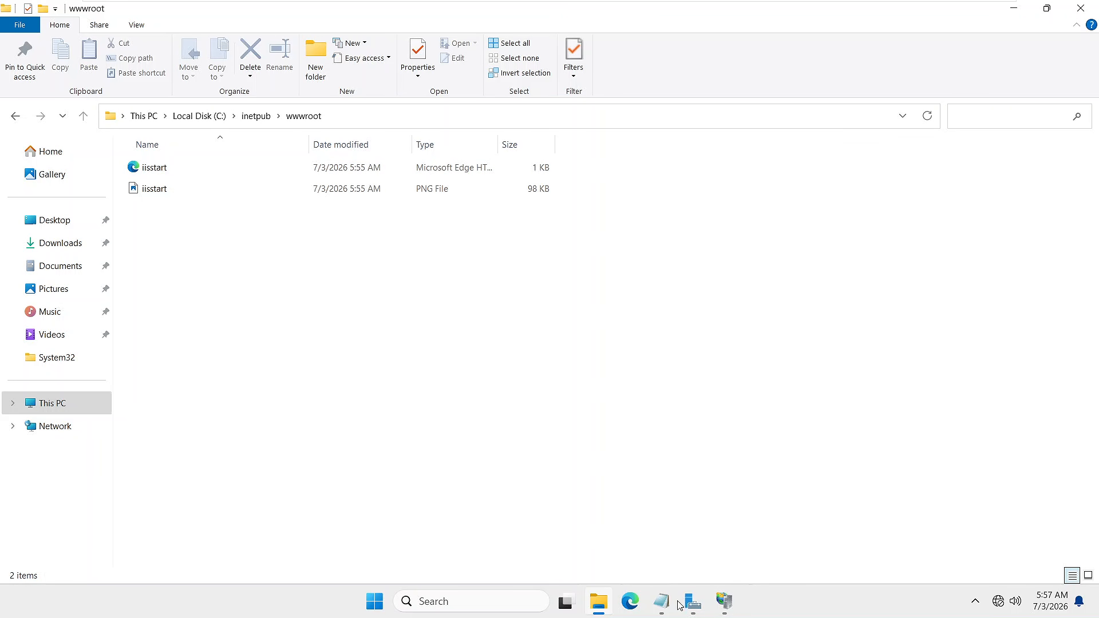
{"action": "left_click", "coordinate": [633, 602]}
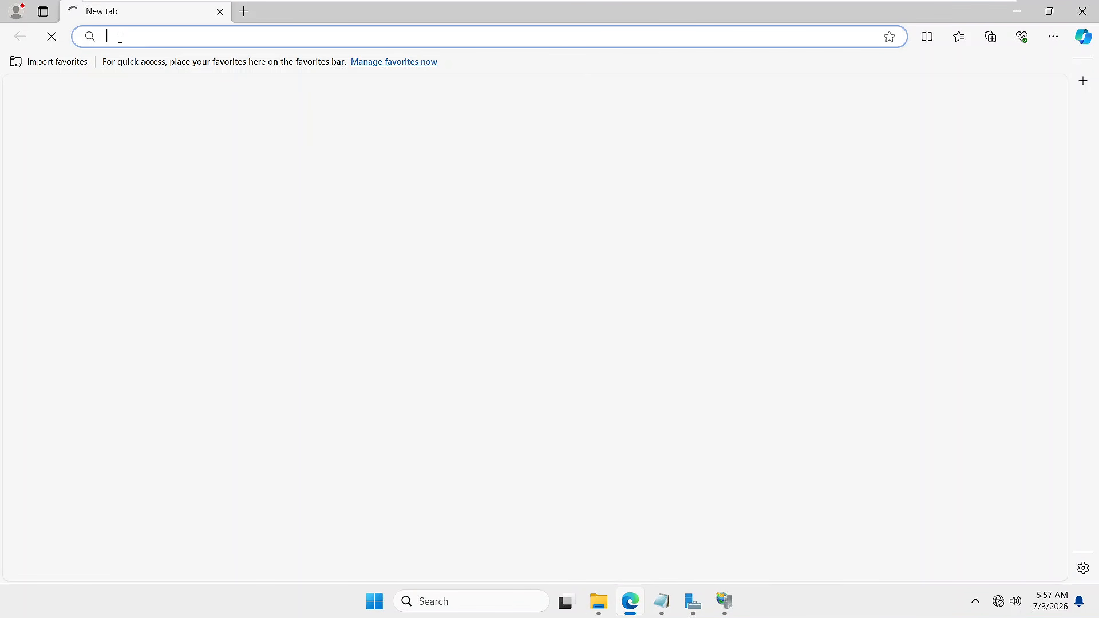
{"action": "type", "text": "http"}
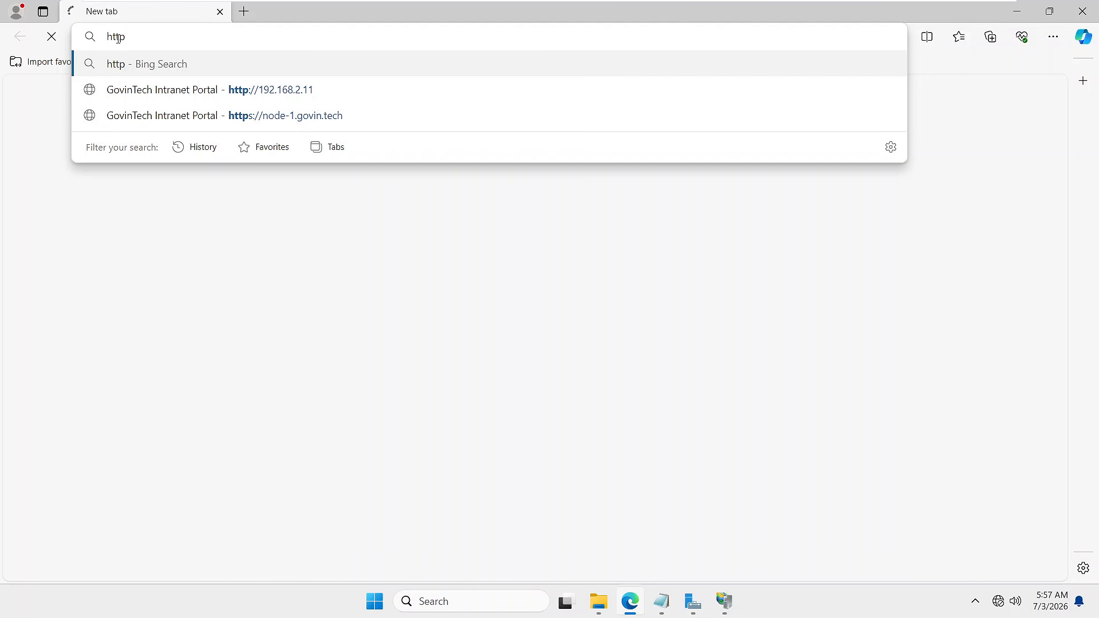
{"action": "type", "text": "://"}
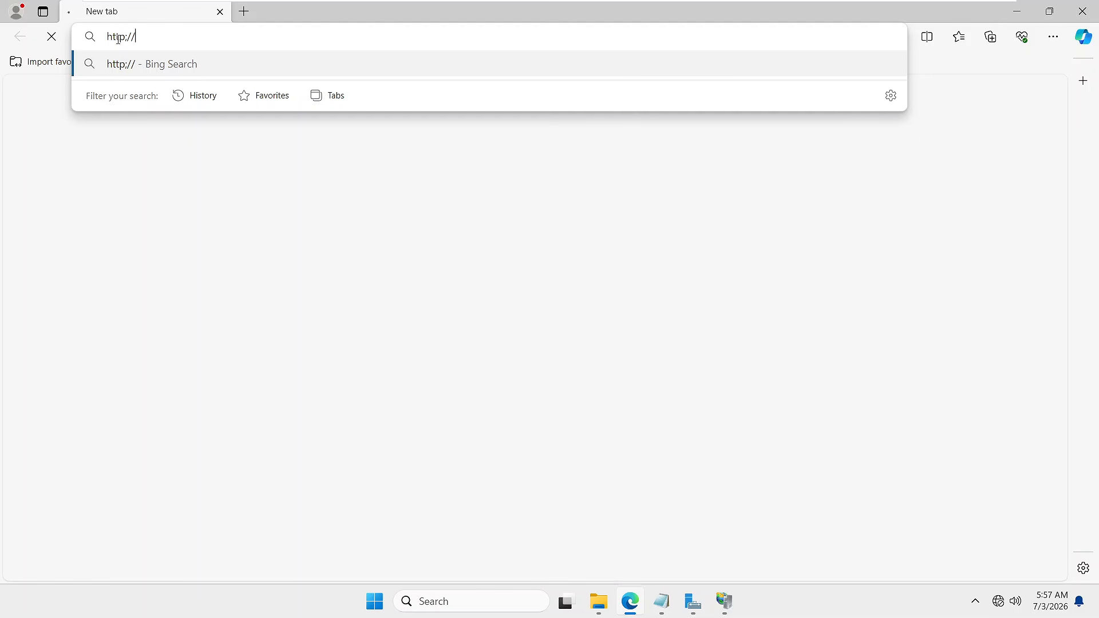
{"action": "type", "text": "localhost"}
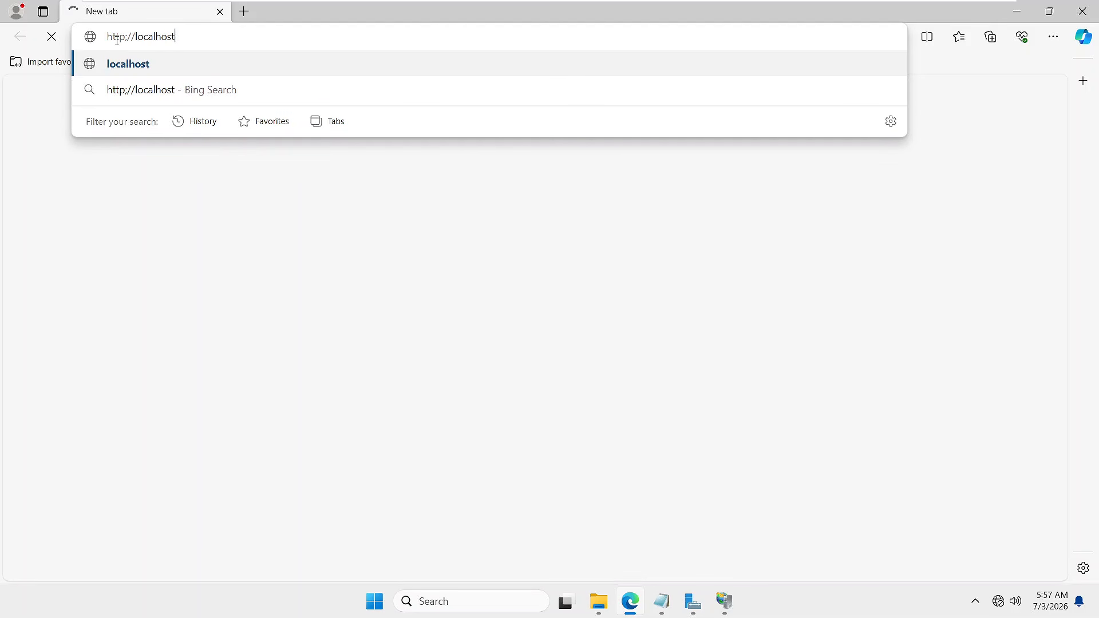
{"action": "key", "text": "Return"}
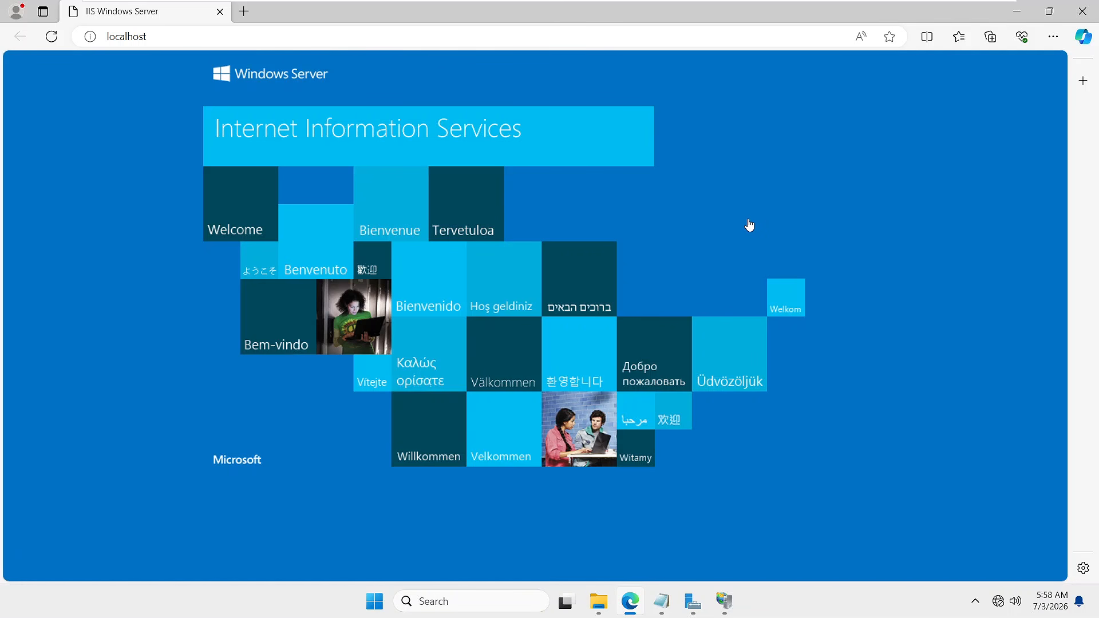
{"action": "mouse_move", "coordinate": [978, 3]}
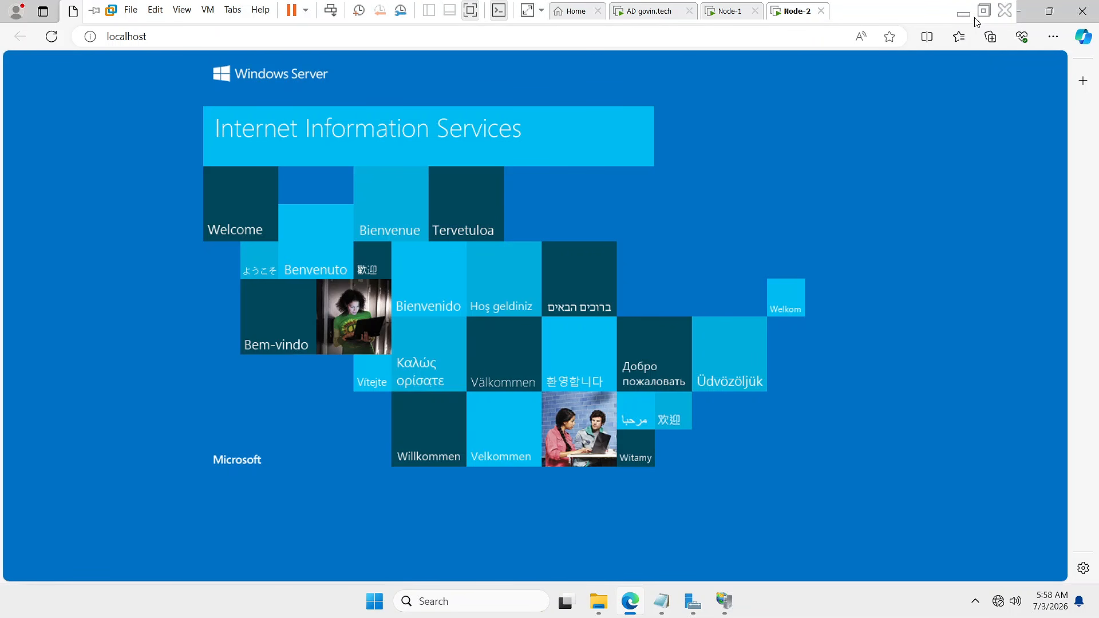
- On Node-1, close the old GovinTech Intranet Portal tabs in Edge, keeping a new tab
{"action": "left_click", "coordinate": [724, 13]}
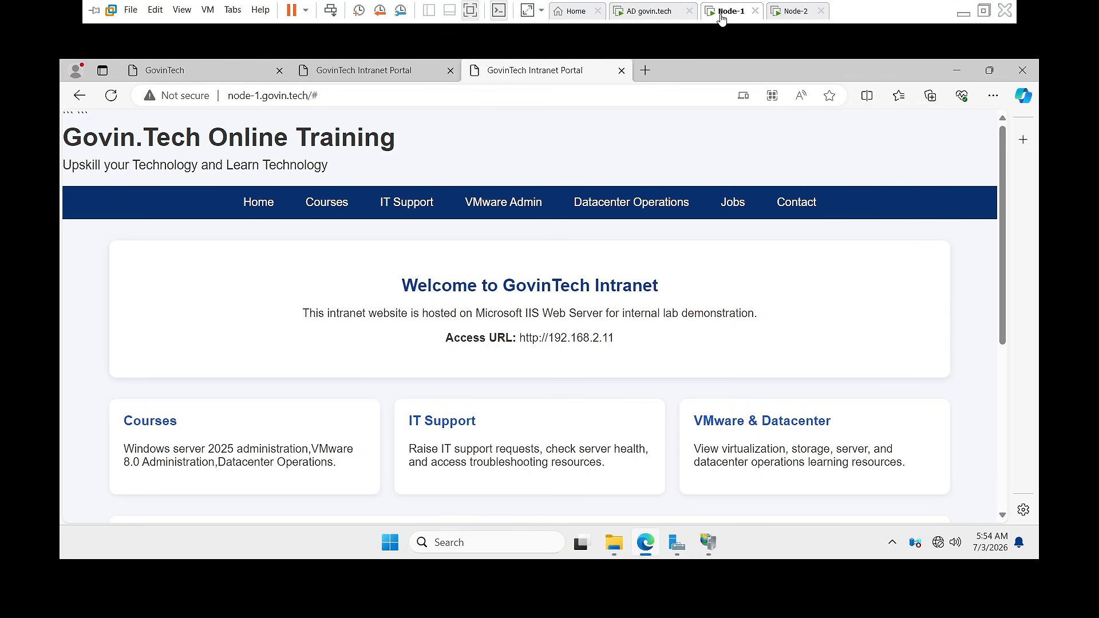
{"action": "left_click", "coordinate": [646, 71]}
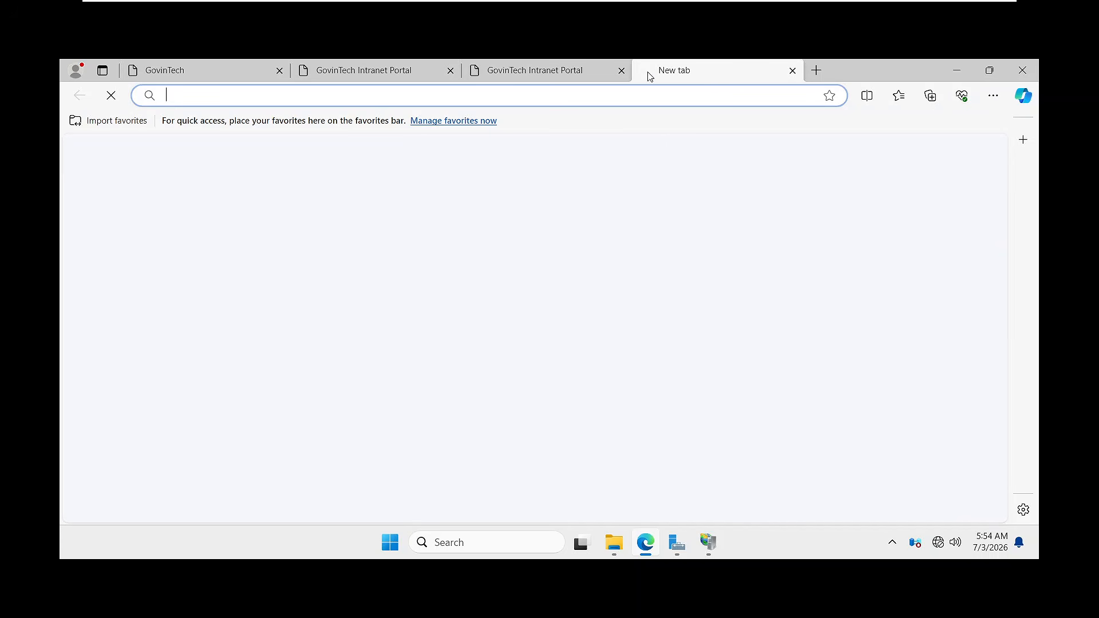
{"action": "left_click", "coordinate": [233, 73]}
{"action": "left_click", "coordinate": [280, 72]}
{"action": "left_click", "coordinate": [280, 71]}
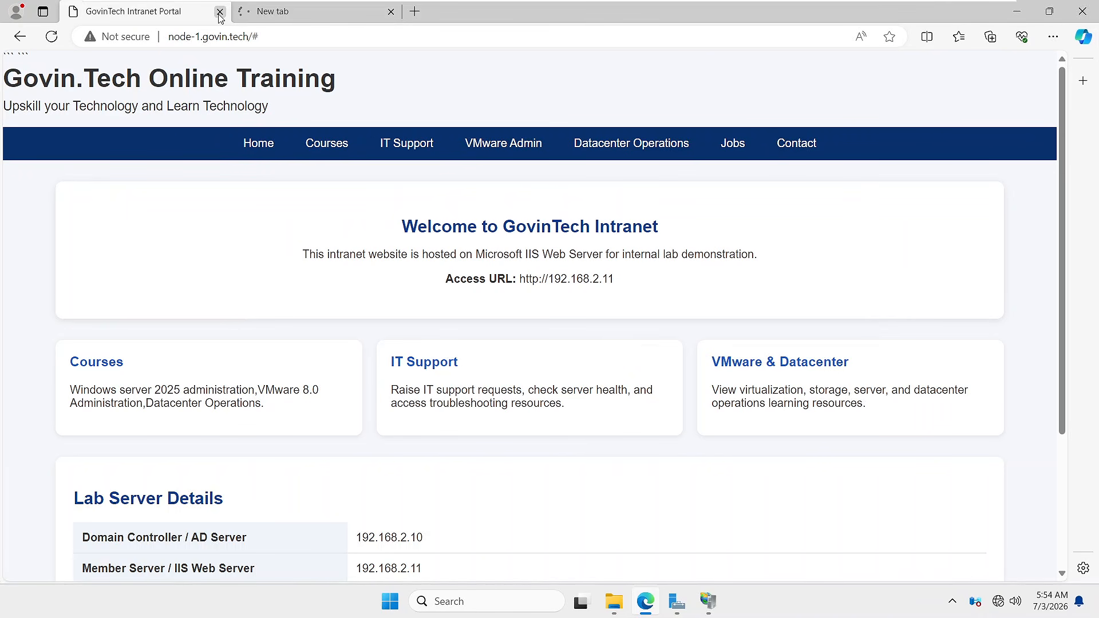
{"action": "left_click", "coordinate": [219, 12]}
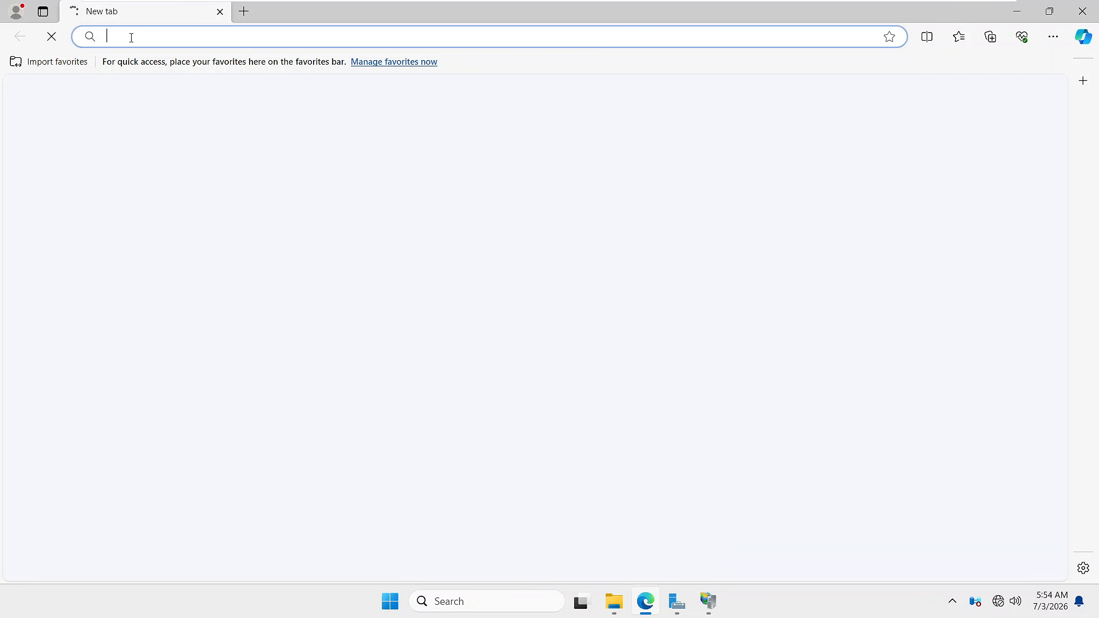
{"action": "type", "text": "htt"}
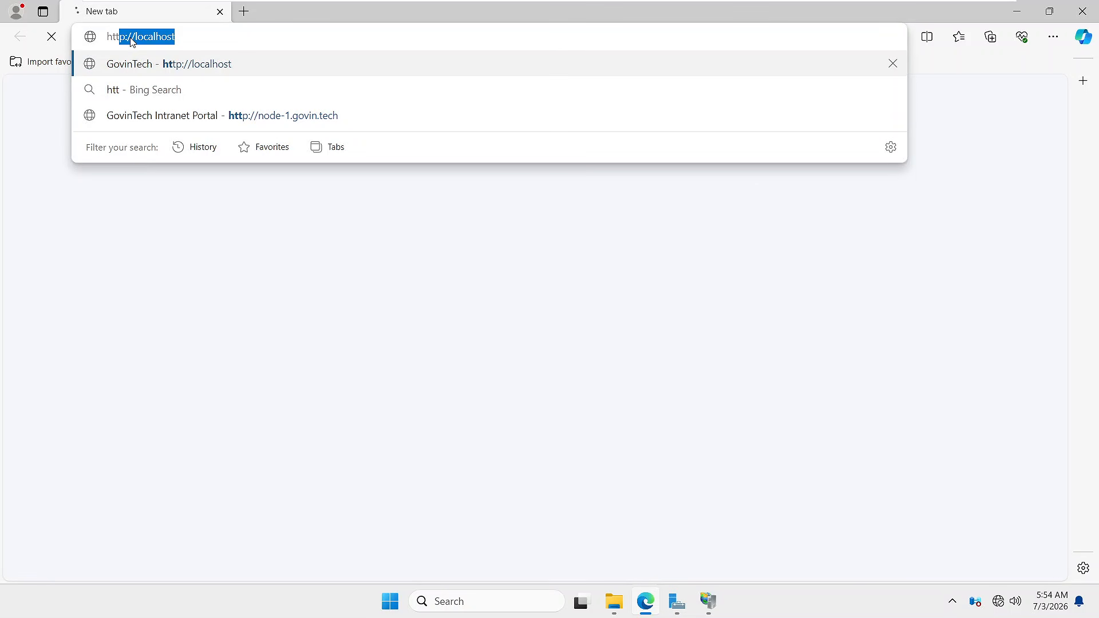
{"action": "type", "text": "ps://"}
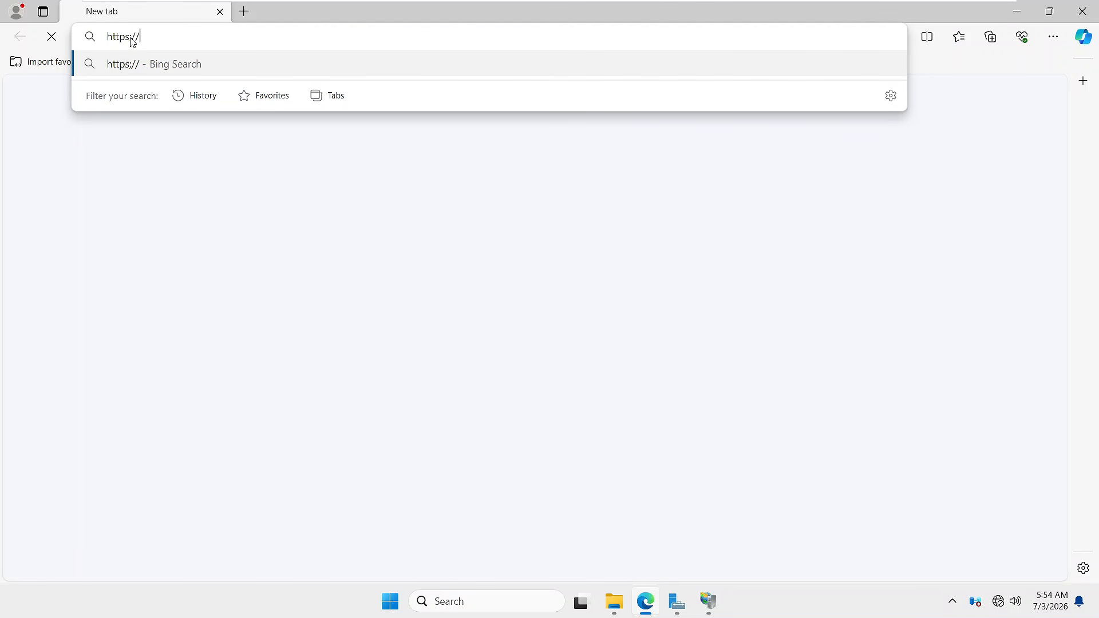
{"action": "type", "text": "192."}
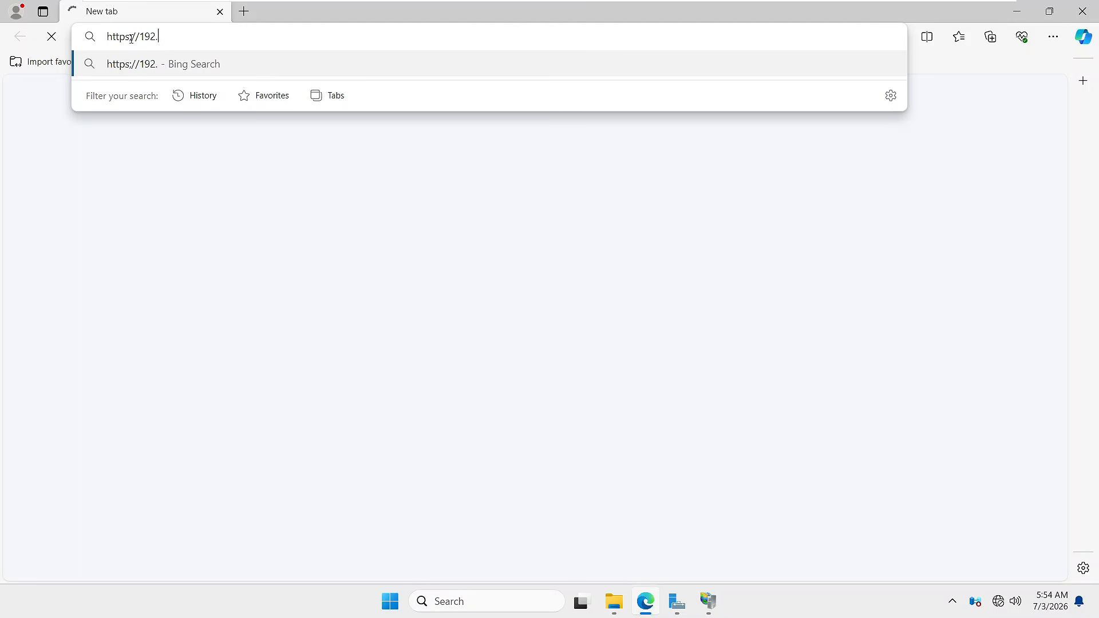
{"action": "type", "text": "168.2."}
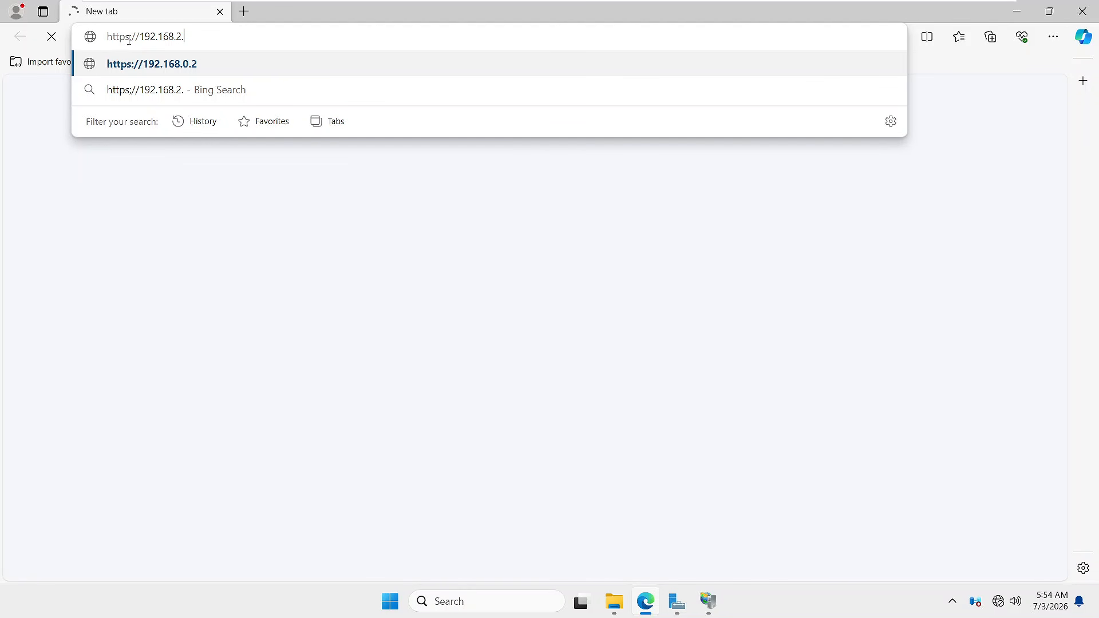
{"action": "type", "text": "11"}
{"action": "key", "text": "Return"}
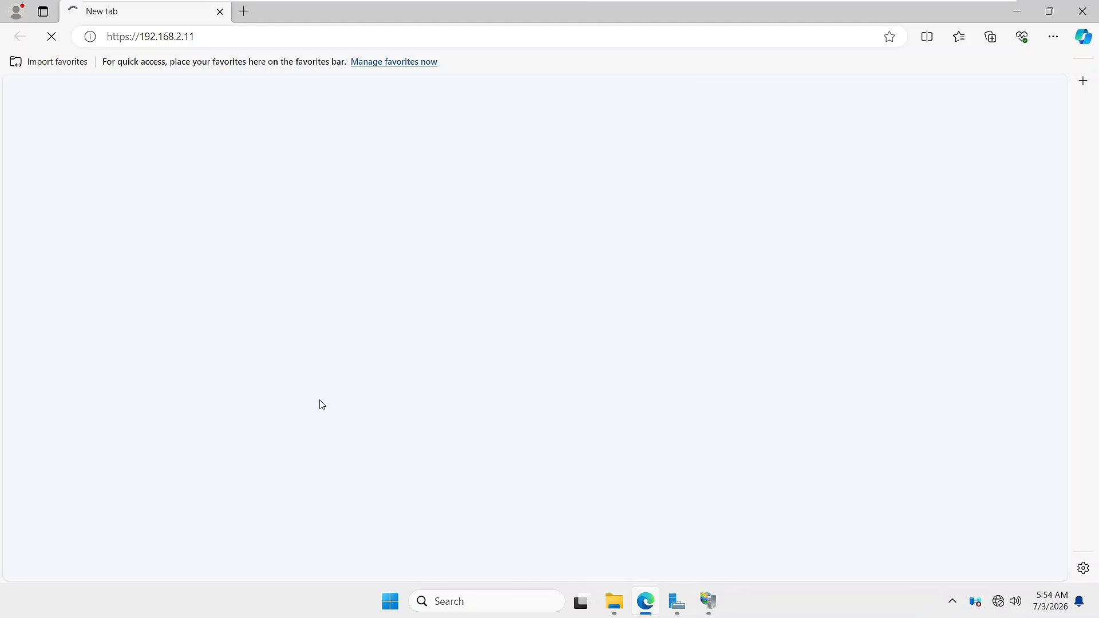
{"action": "left_click", "coordinate": [682, 610]}
- Retry 192.168.2.11 on Node-1, close the AD server's portal browser, and switch to Node-2
{"action": "left_click", "coordinate": [1083, 8]}
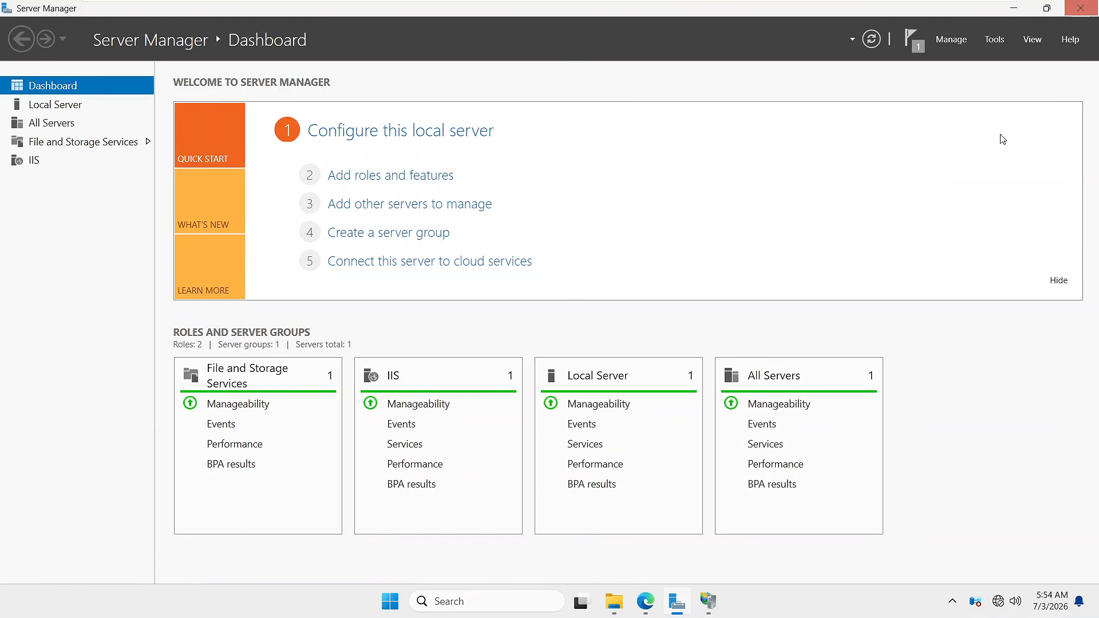
{"action": "left_click", "coordinate": [343, 414]}
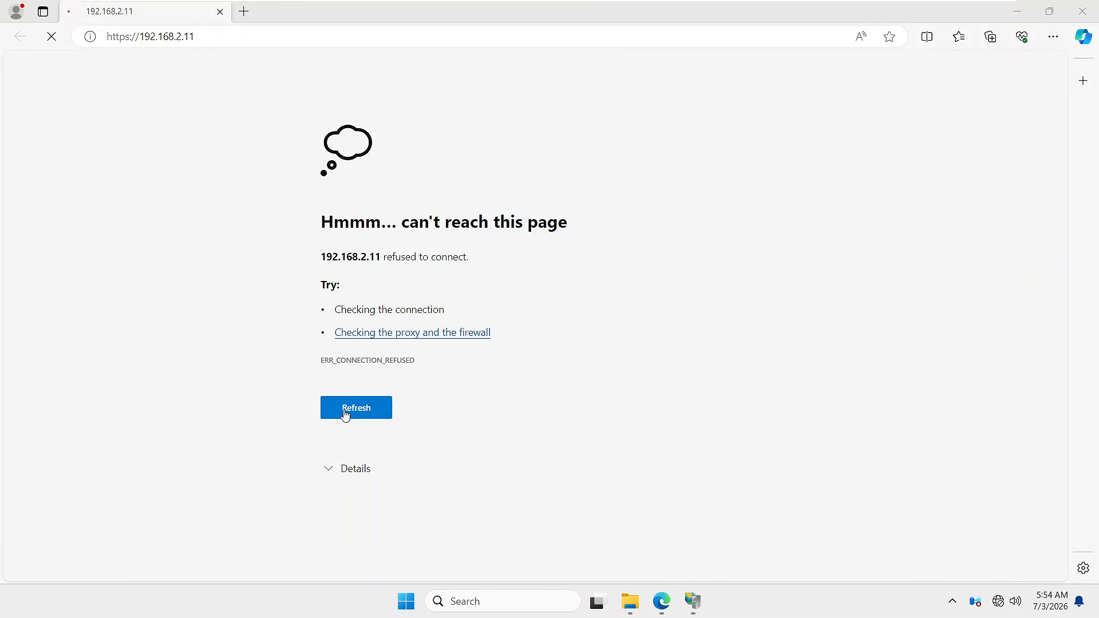
{"action": "mouse_move", "coordinate": [824, 5]}
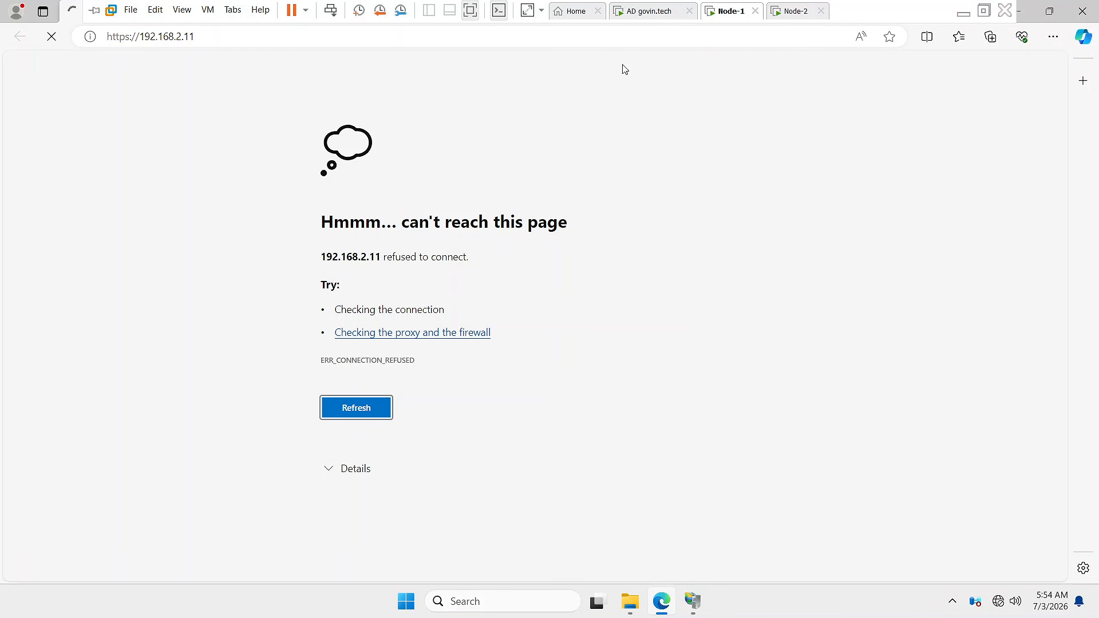
{"action": "left_click", "coordinate": [642, 19]}
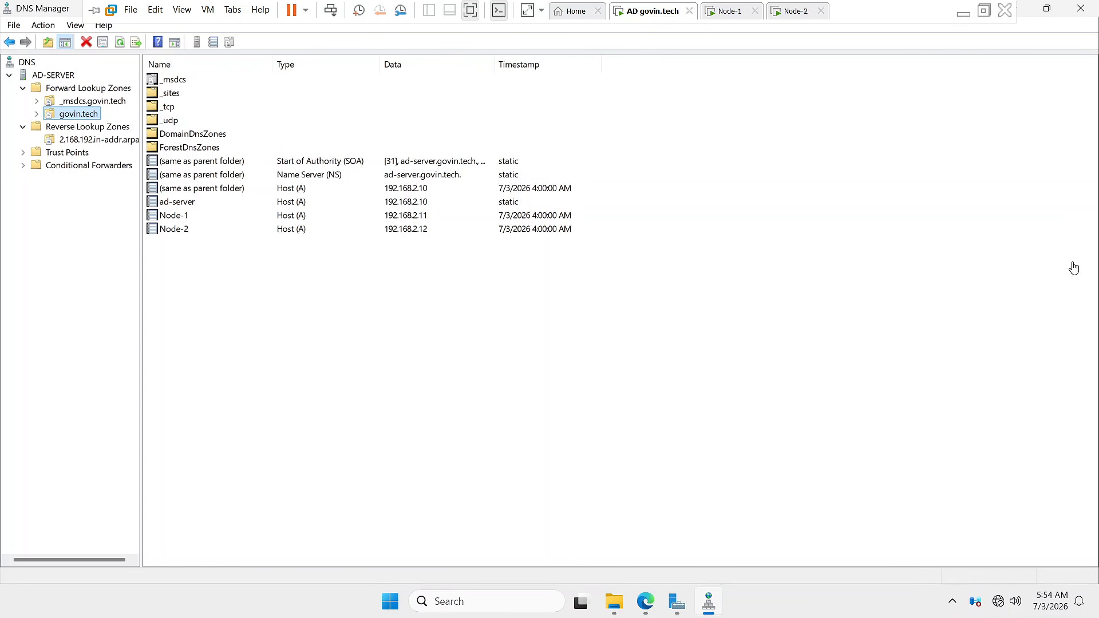
{"action": "left_click", "coordinate": [646, 601]}
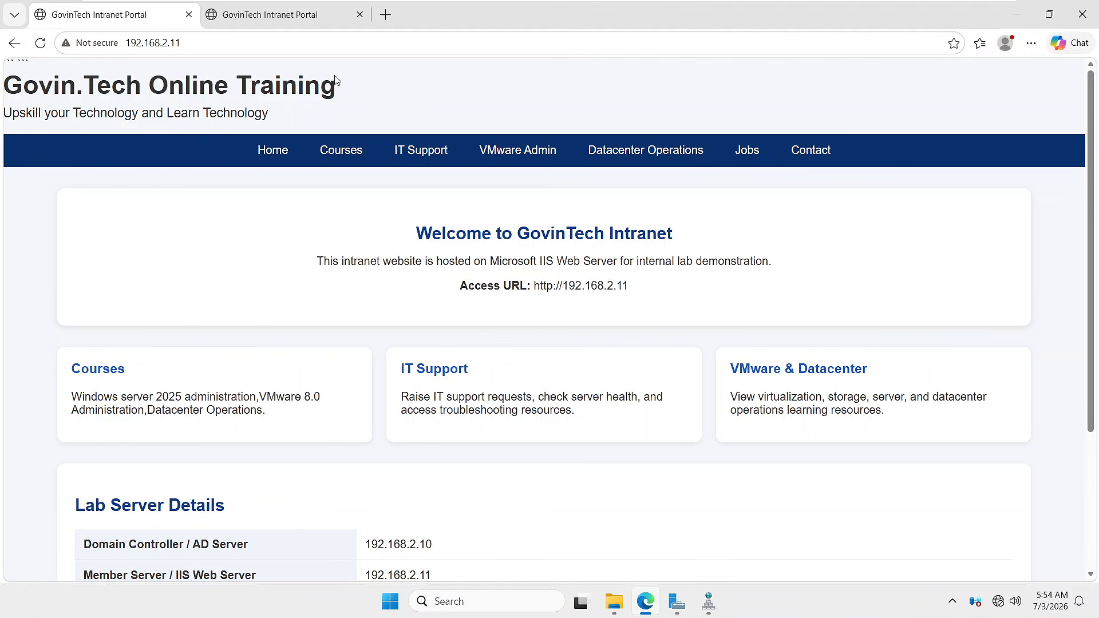
{"action": "left_click", "coordinate": [1094, 19]}
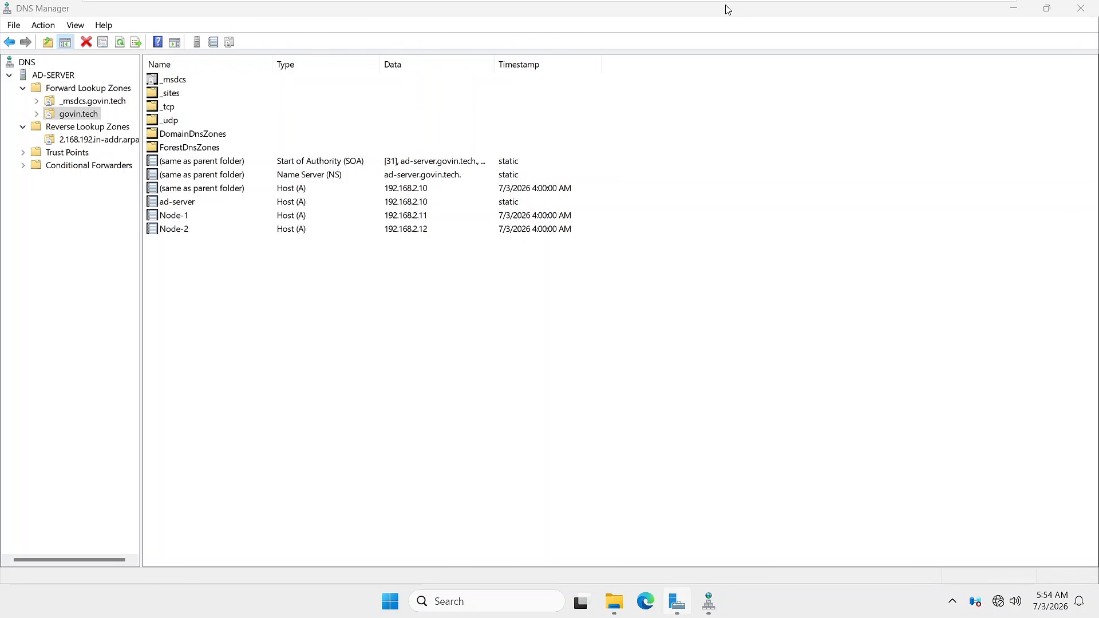
{"action": "mouse_move", "coordinate": [730, 10]}
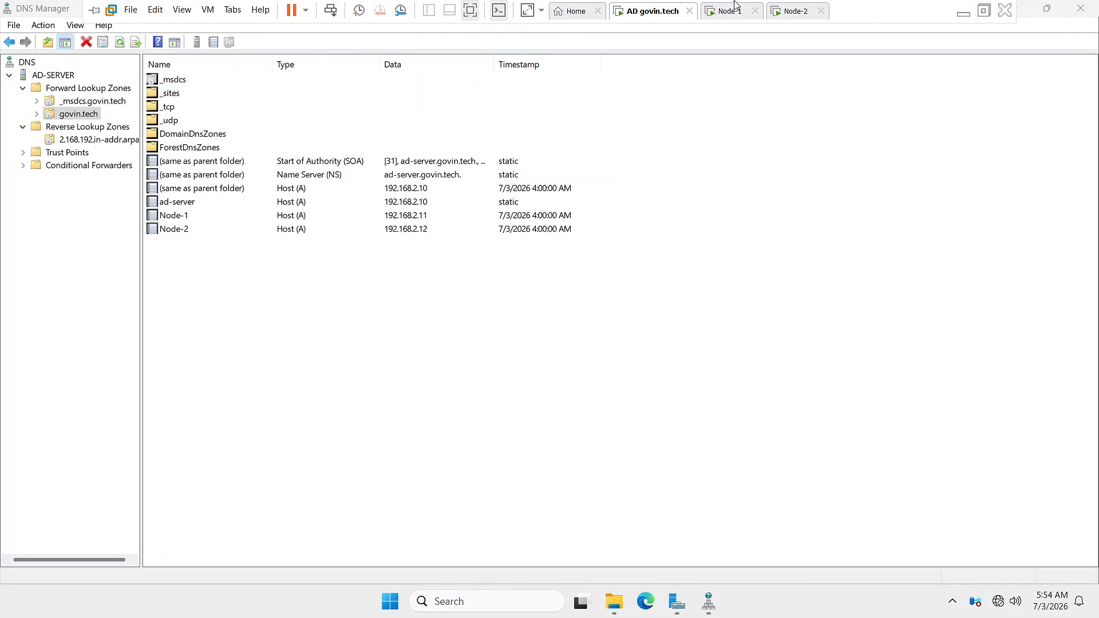
{"action": "left_click", "coordinate": [793, 11]}
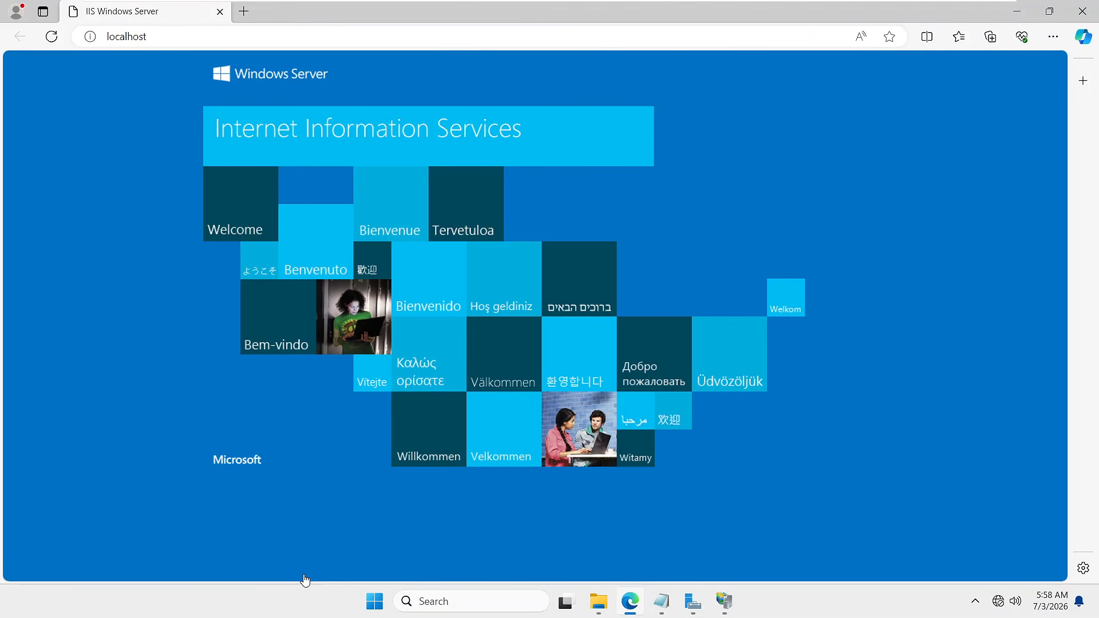
- From Node-2's Run box, try the commands ncpa and then nc
{"action": "left_click", "coordinate": [373, 604]}
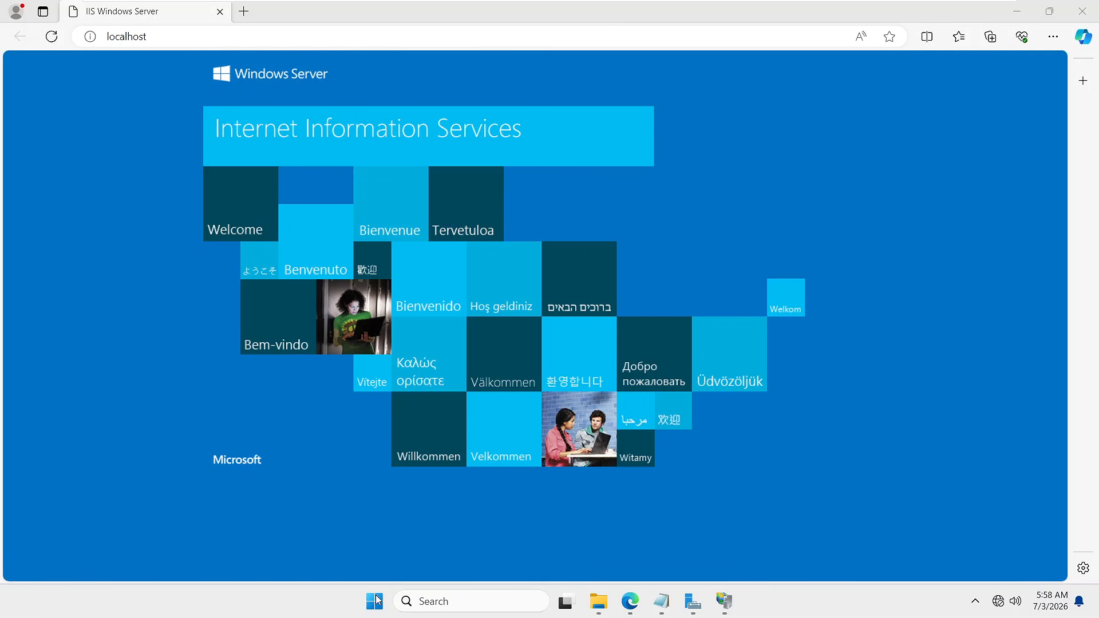
{"action": "right_click", "coordinate": [376, 598]}
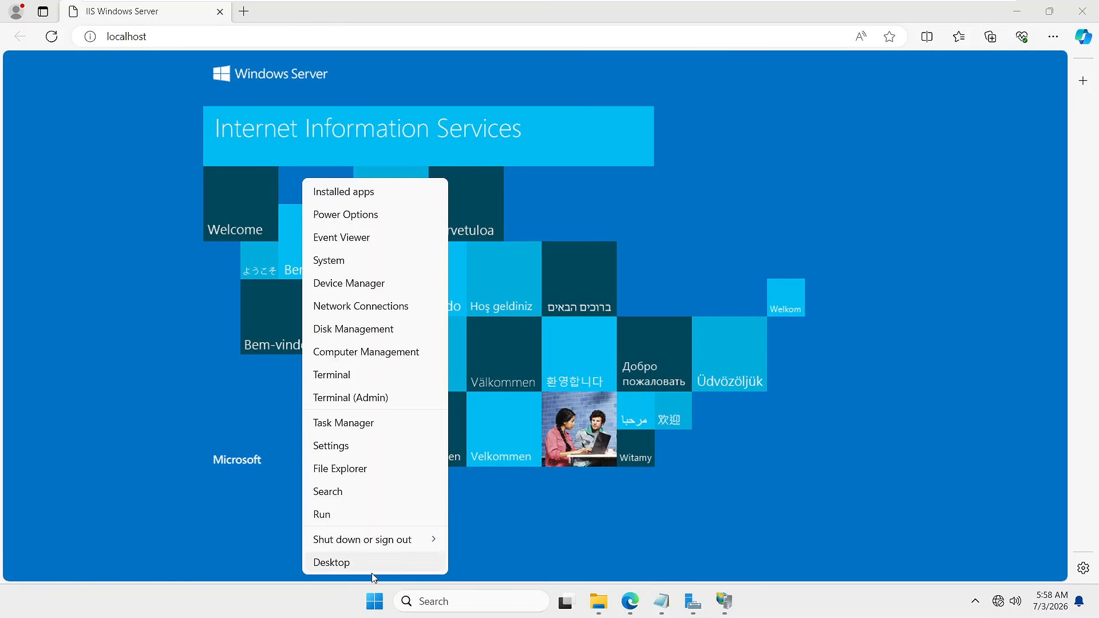
{"action": "left_click", "coordinate": [336, 518]}
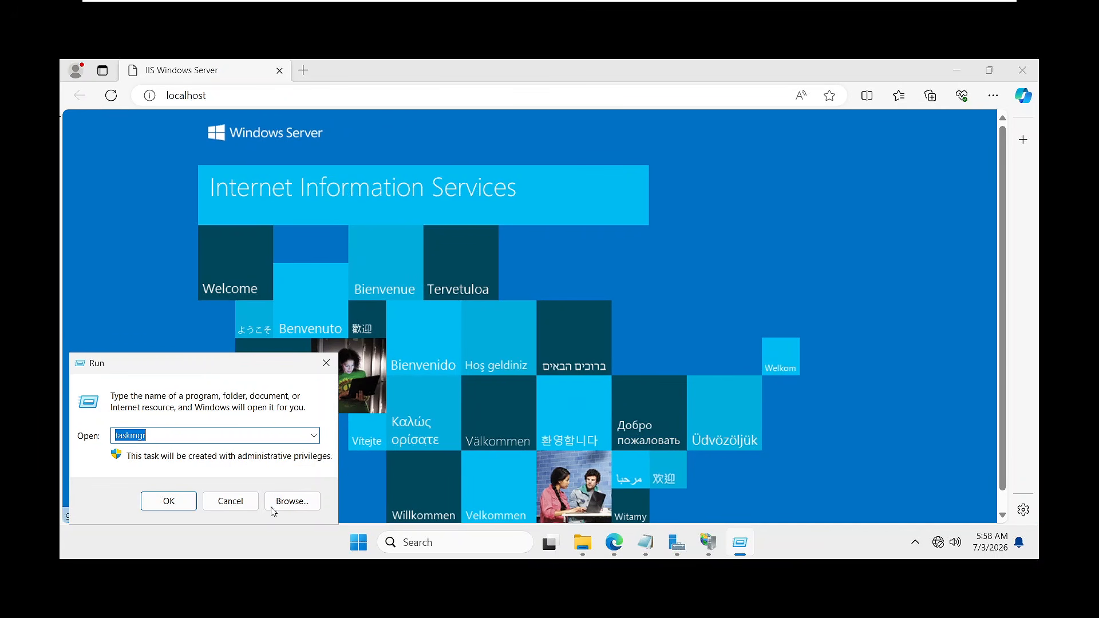
{"action": "type", "text": "nc"}
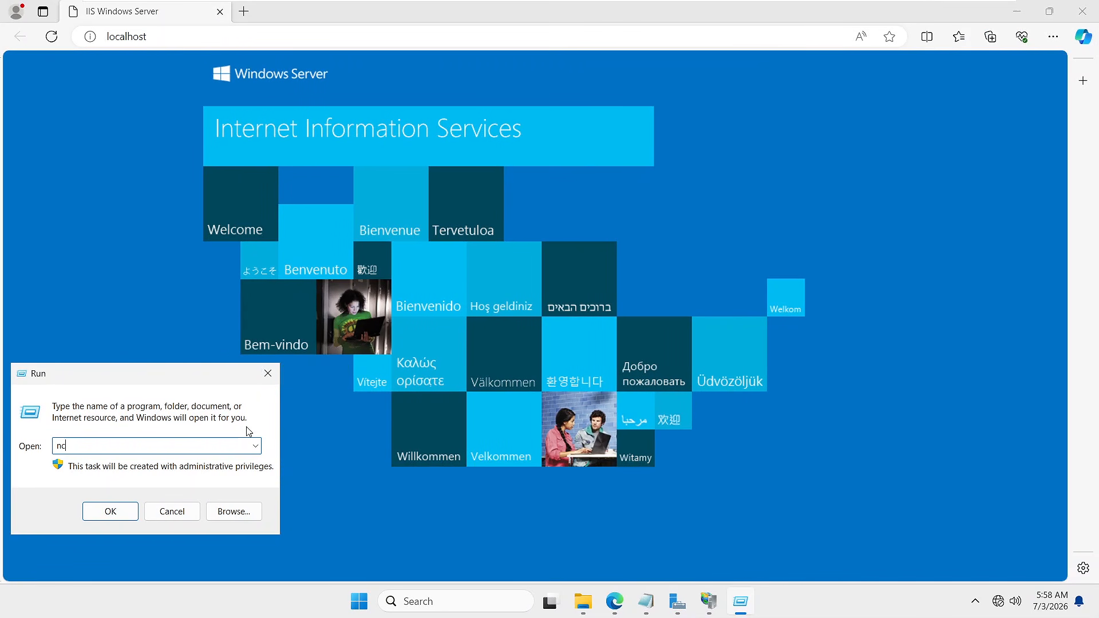
{"action": "type", "text": "pa"}
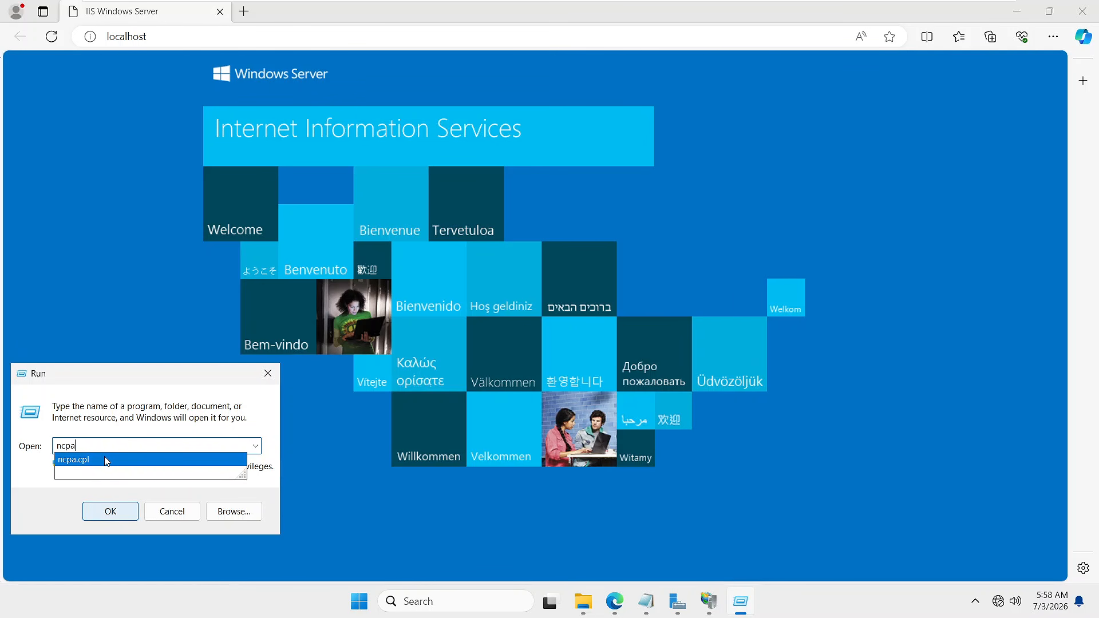
{"action": "left_click", "coordinate": [99, 512]}
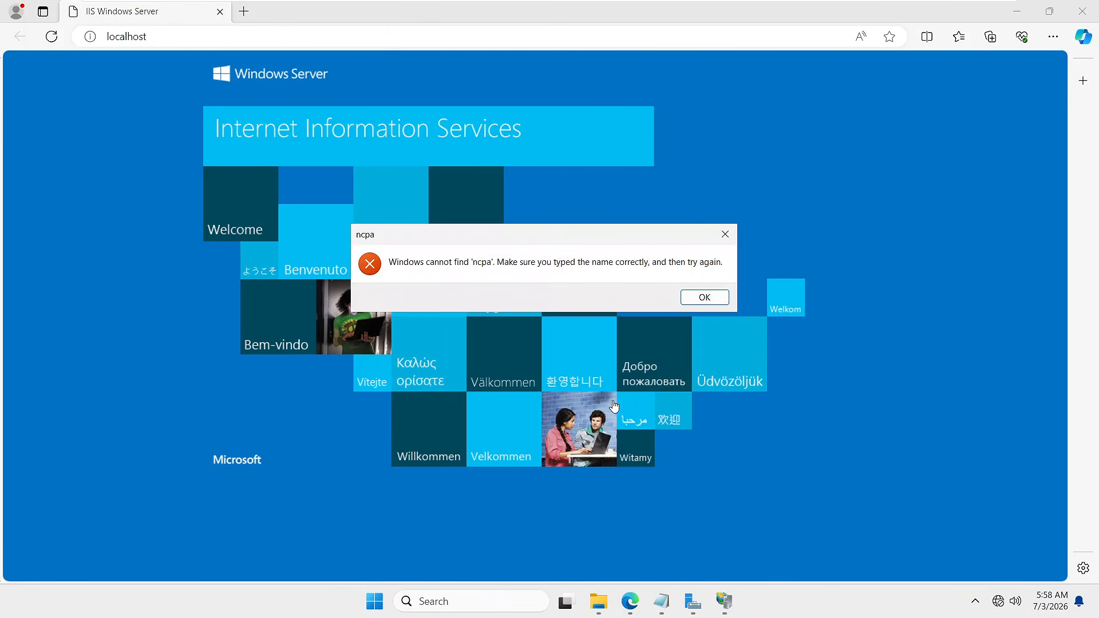
{"action": "left_click", "coordinate": [687, 297]}
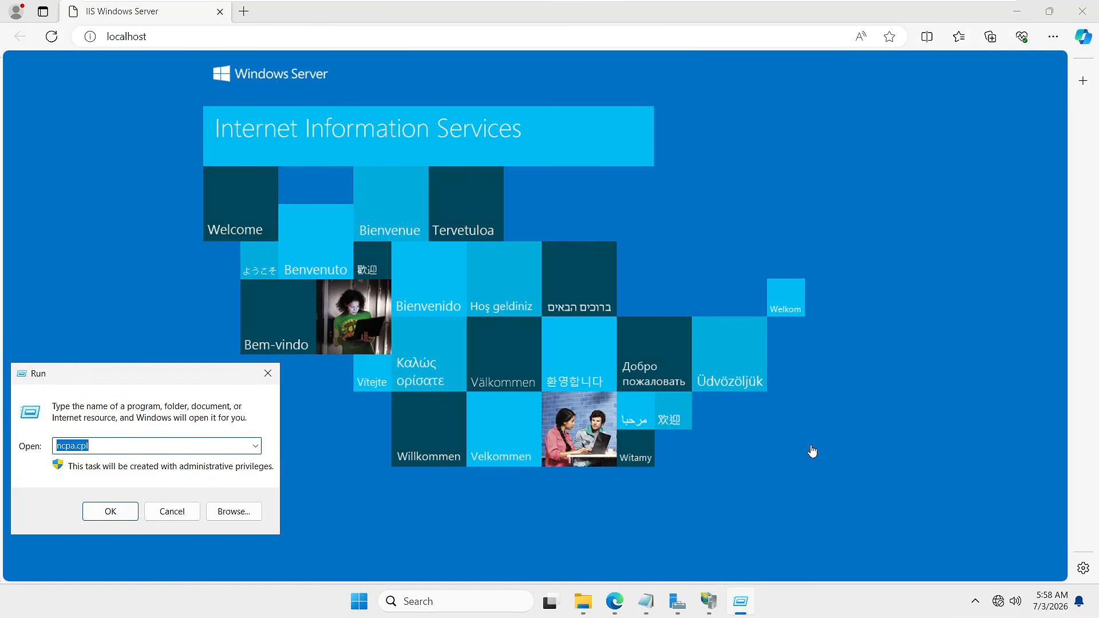
{"action": "type", "text": "nc"}
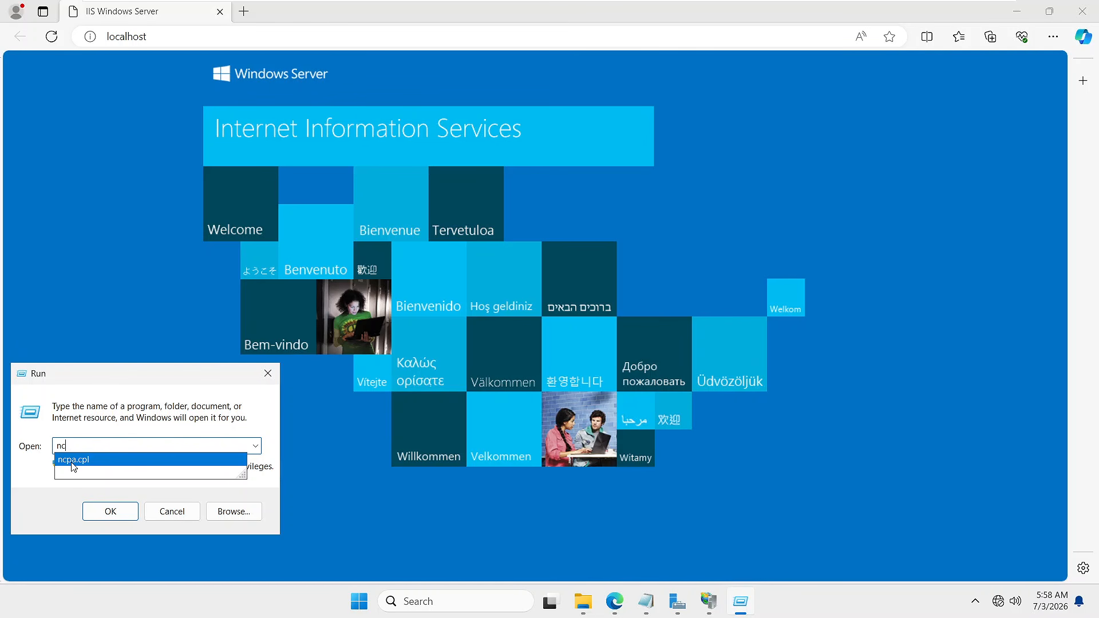
{"action": "left_click", "coordinate": [118, 512]}
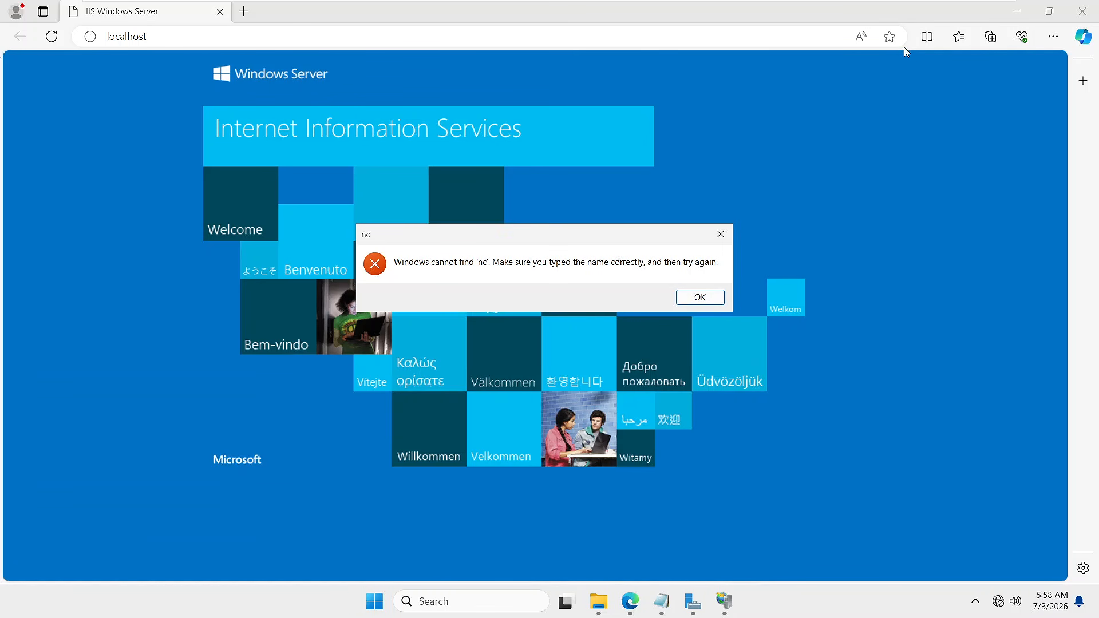
- Exit full-screen view, close the Whiteboard app and dismiss the 'nc' error
{"action": "left_click", "coordinate": [984, 10]}
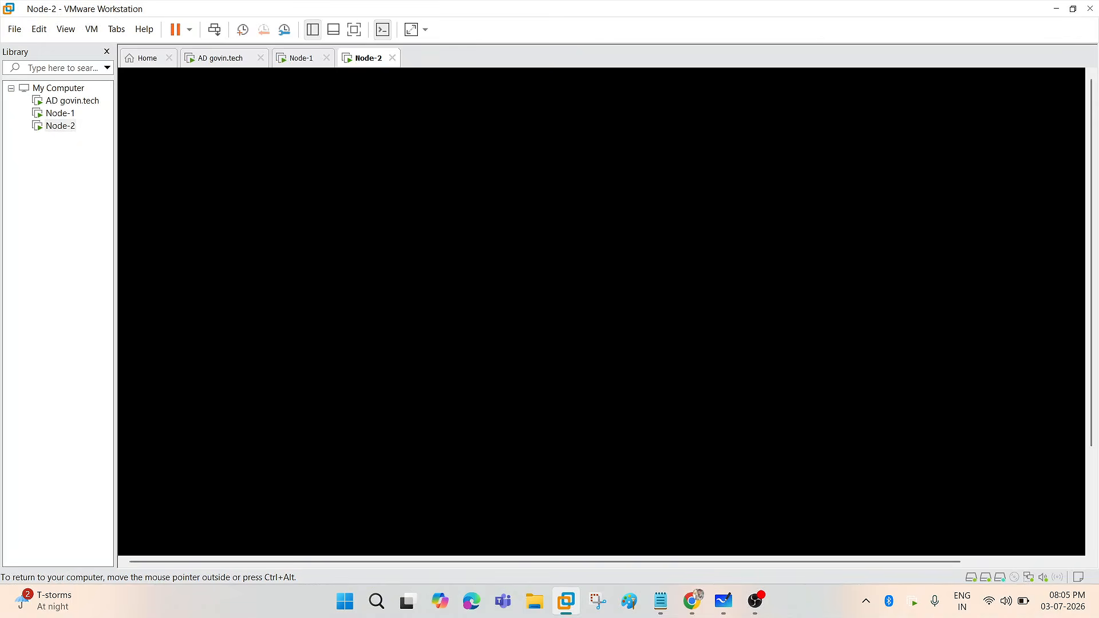
{"action": "mouse_move", "coordinate": [699, 601]}
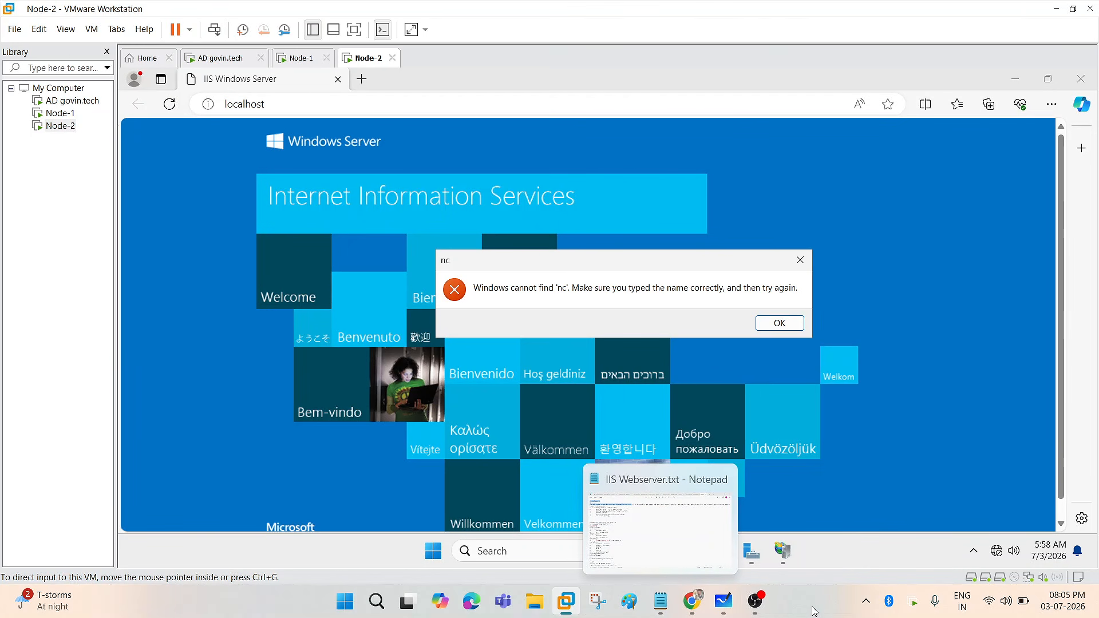
{"action": "left_click", "coordinate": [724, 601]}
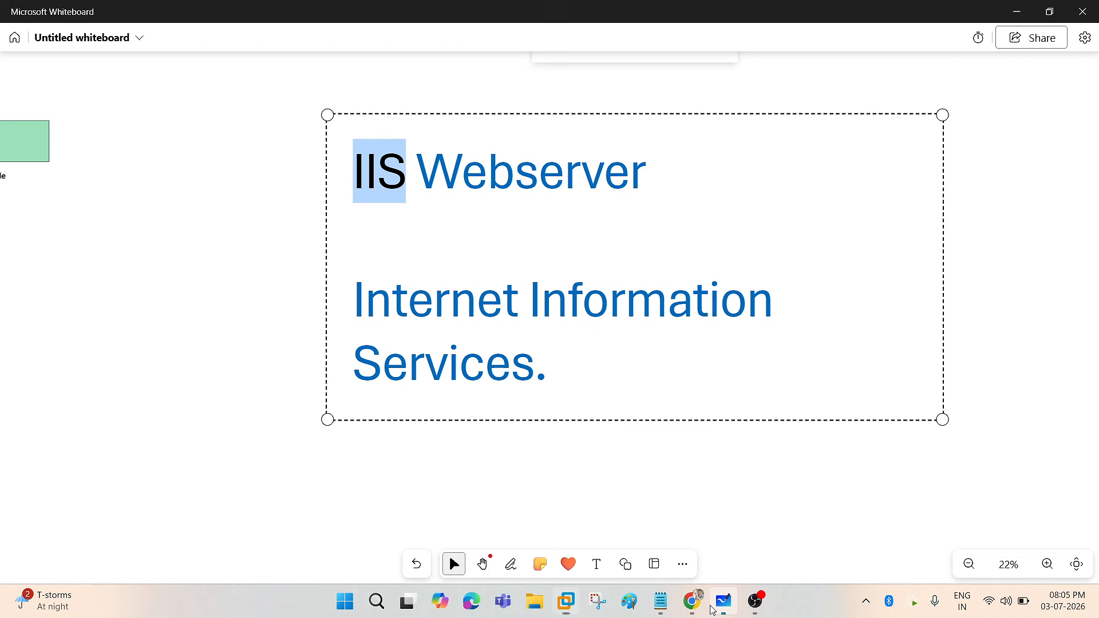
{"action": "left_click", "coordinate": [1096, 9]}
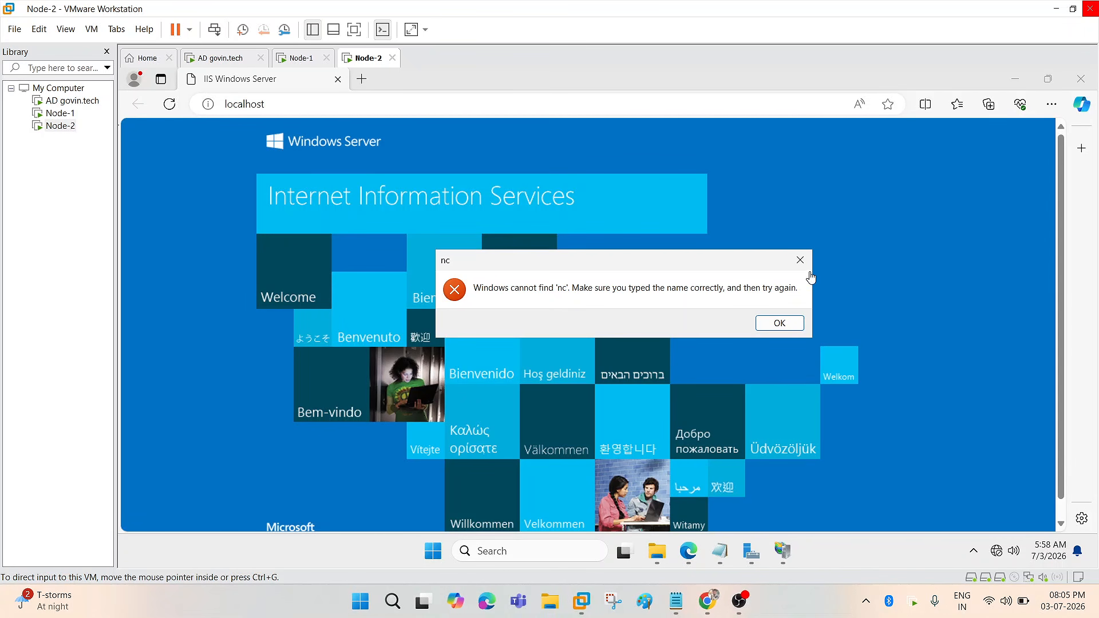
{"action": "left_click", "coordinate": [779, 323]}
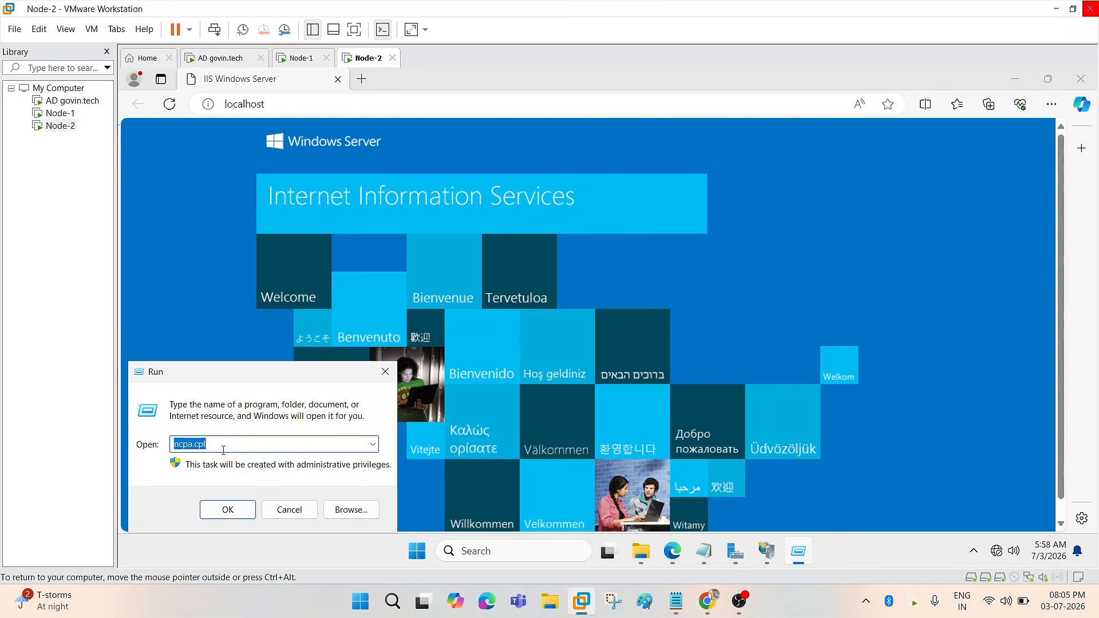
- Run ncpa.cpl, confirm Ethernet0's IPv4 address is 192.168.2.12, then close its dialogs
{"action": "left_click", "coordinate": [226, 514]}
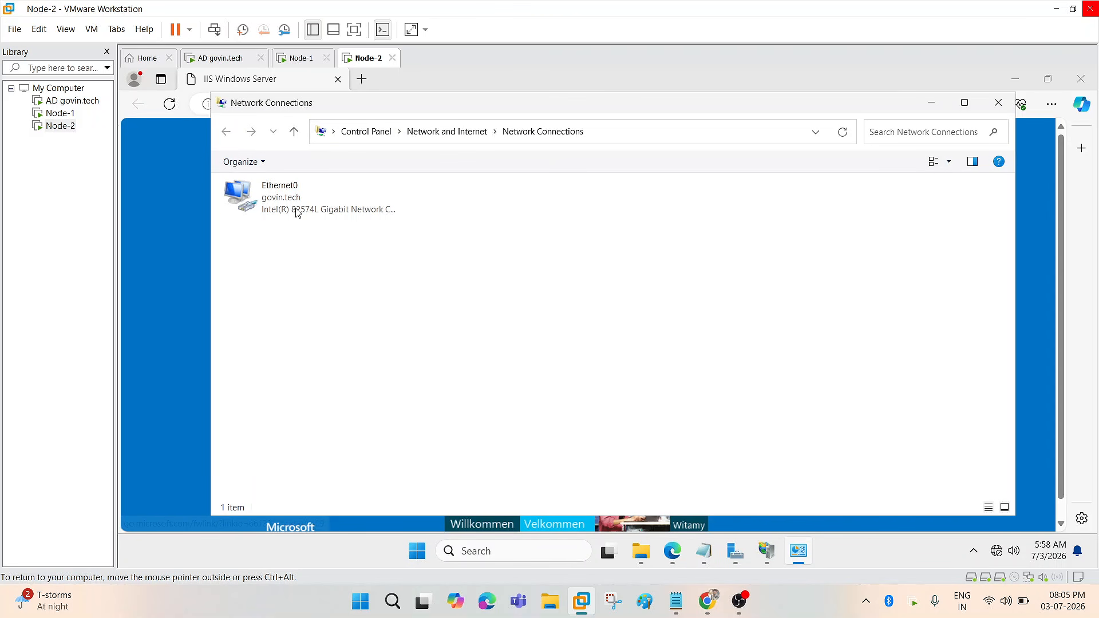
{"action": "double_click", "coordinate": [298, 213]}
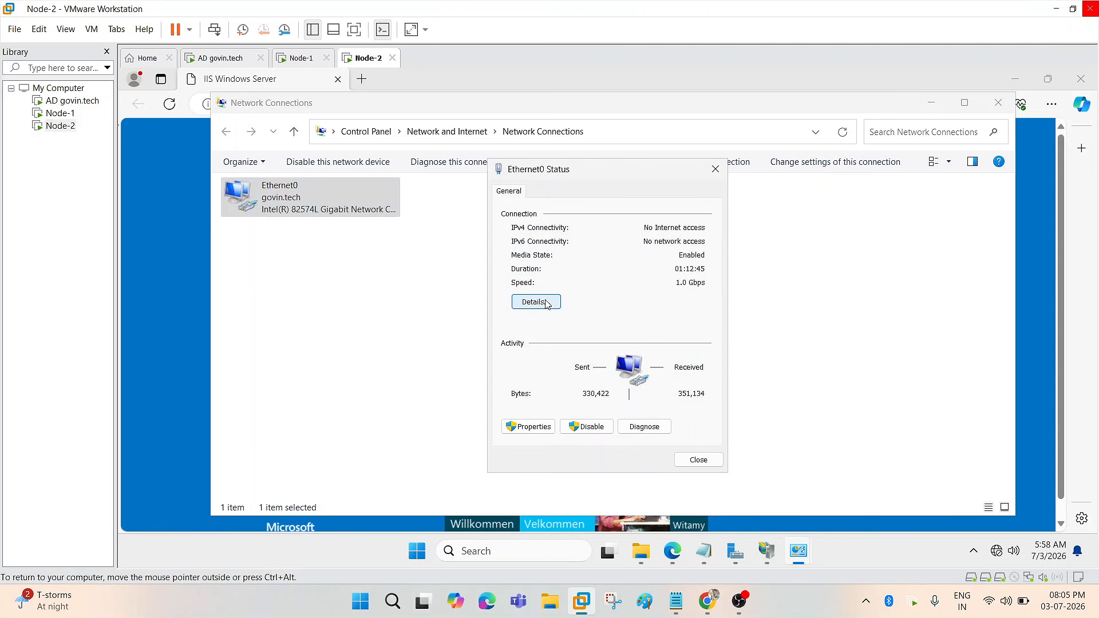
{"action": "left_click", "coordinate": [535, 302]}
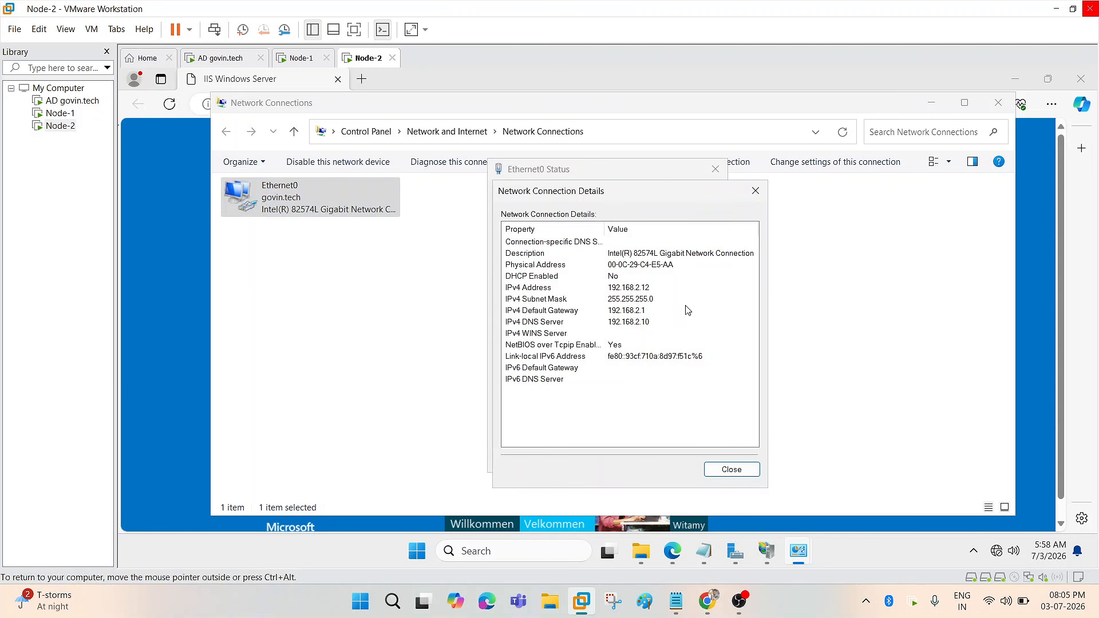
{"action": "left_click", "coordinate": [630, 291]}
{"action": "left_click", "coordinate": [727, 470]}
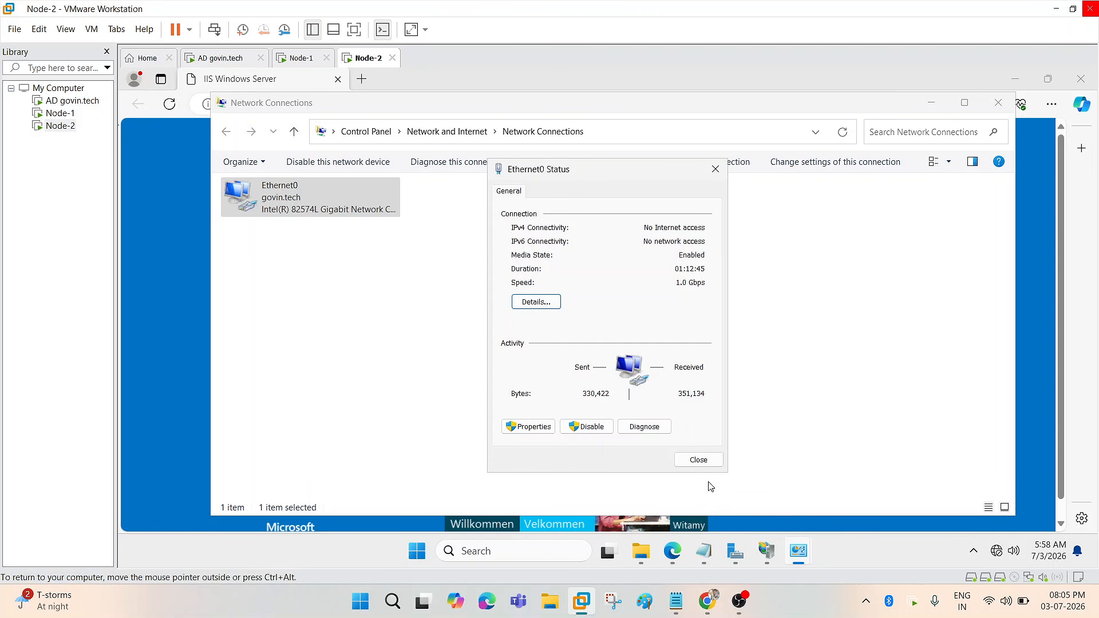
{"action": "left_click", "coordinate": [698, 460]}
- On Node-1, correct the Edge address to 192.168.2.12 and load it
{"action": "left_click", "coordinate": [57, 118]}
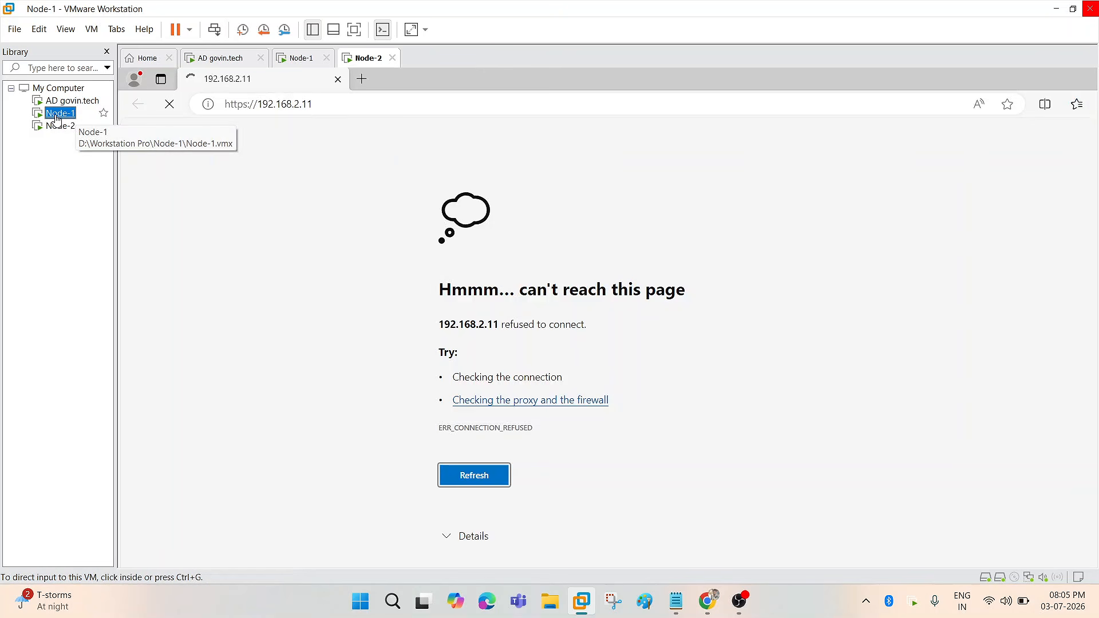
{"action": "left_click", "coordinate": [323, 103]}
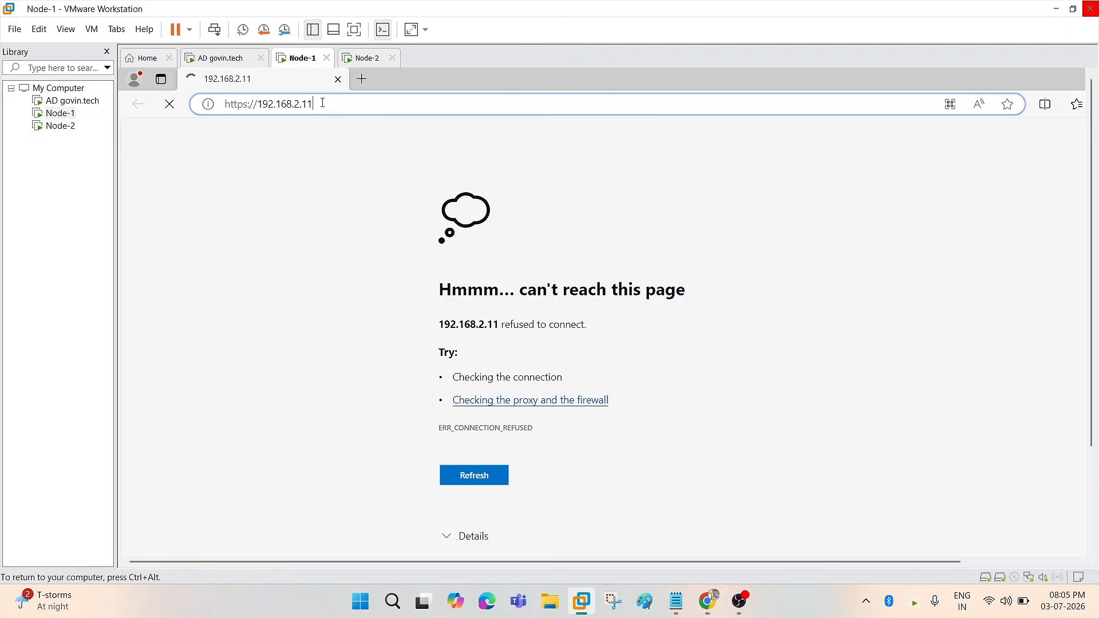
{"action": "left_click", "coordinate": [340, 105]}
{"action": "key", "text": "BackSpace"}
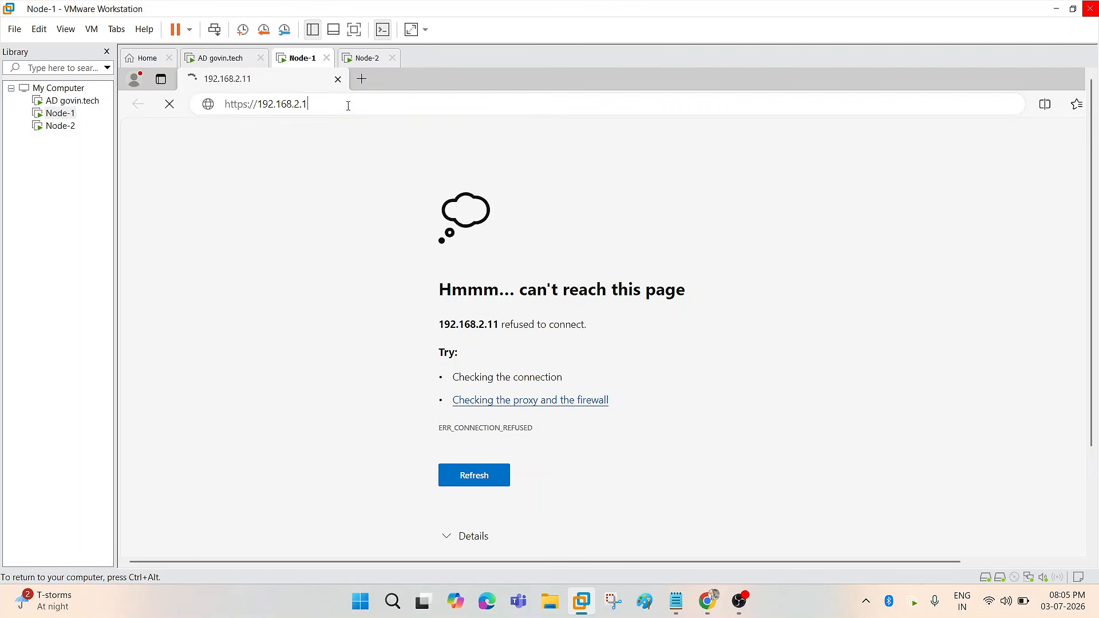
{"action": "type", "text": "w"}
{"action": "key", "text": "BackSpace"}
{"action": "type", "text": "2"}
{"action": "key", "text": "Return"}
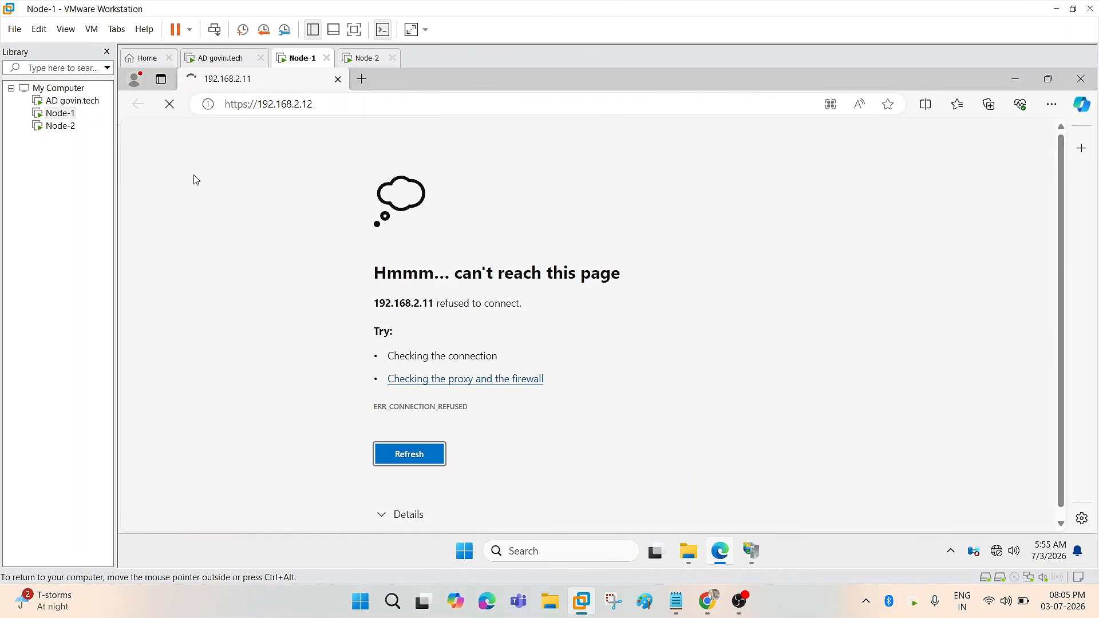
- Change the address protocol to plain http and reload Node-2's IIS welcome page
{"action": "left_click", "coordinate": [250, 107]}
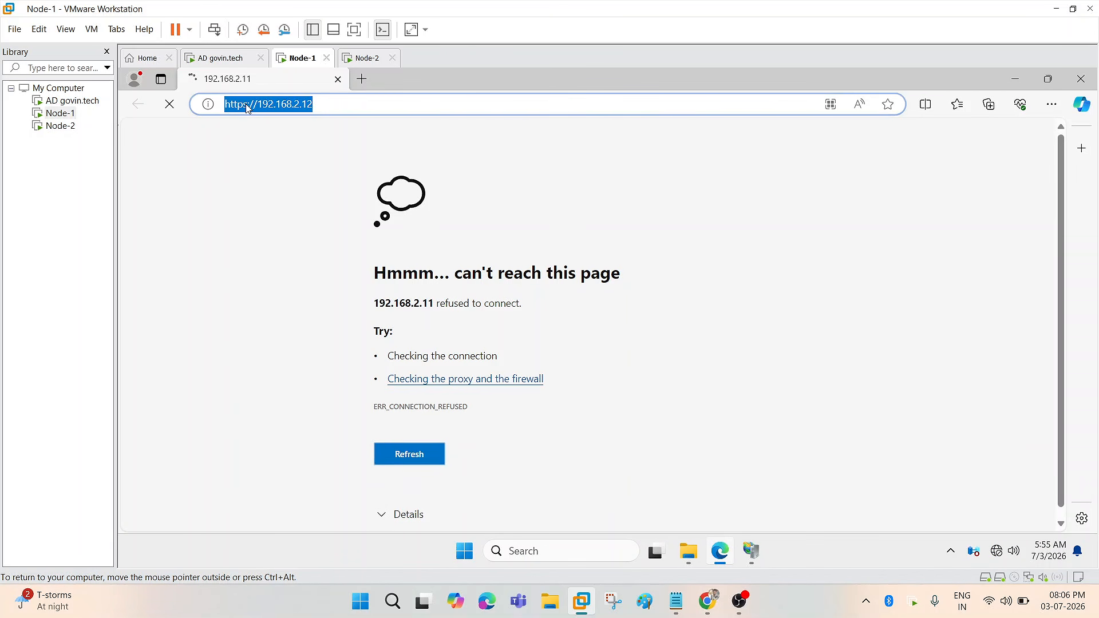
{"action": "double_click", "coordinate": [248, 106]}
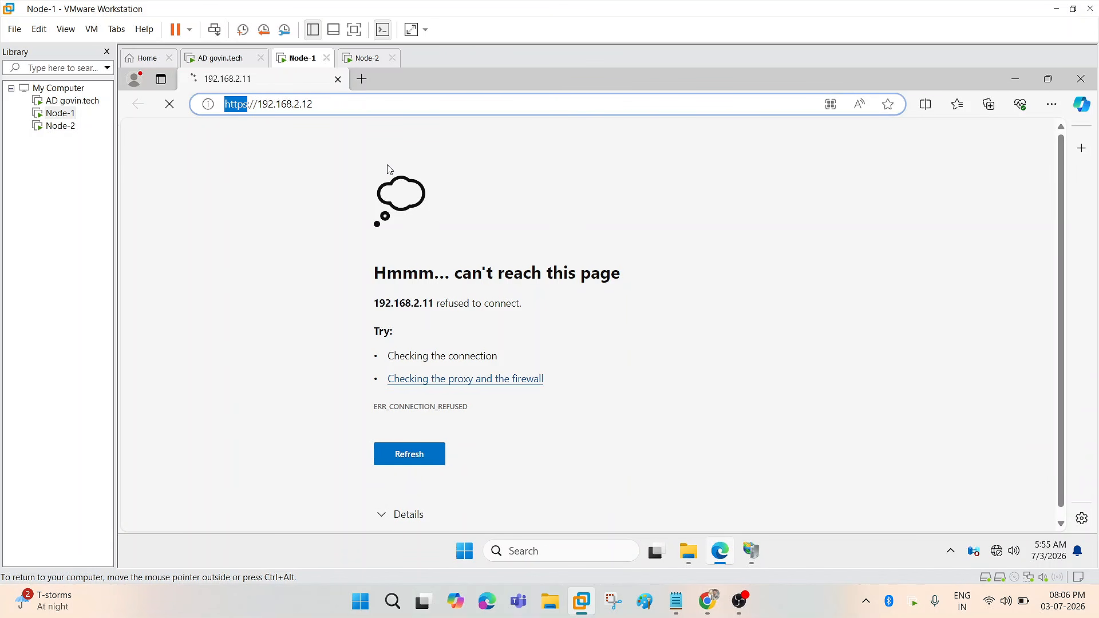
{"action": "left_click", "coordinate": [250, 105]}
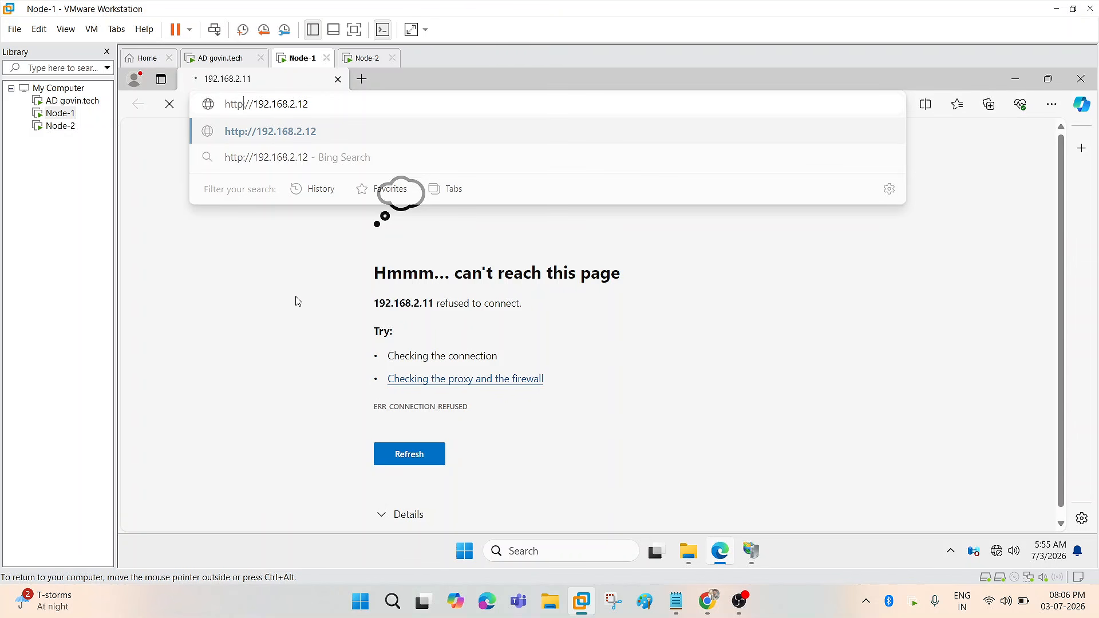
{"action": "key", "text": "Return"}
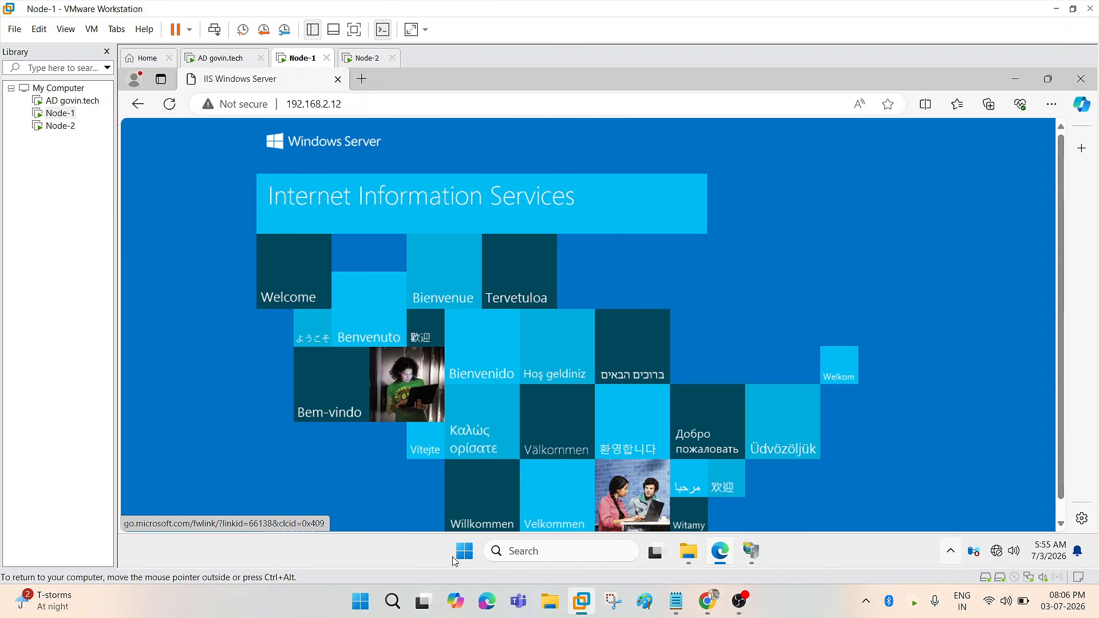
- Open Network Connections on Node-1 by running ncpa.cpl from the Run dialog
{"action": "right_click", "coordinate": [463, 553]}
{"action": "left_click", "coordinate": [464, 551]}
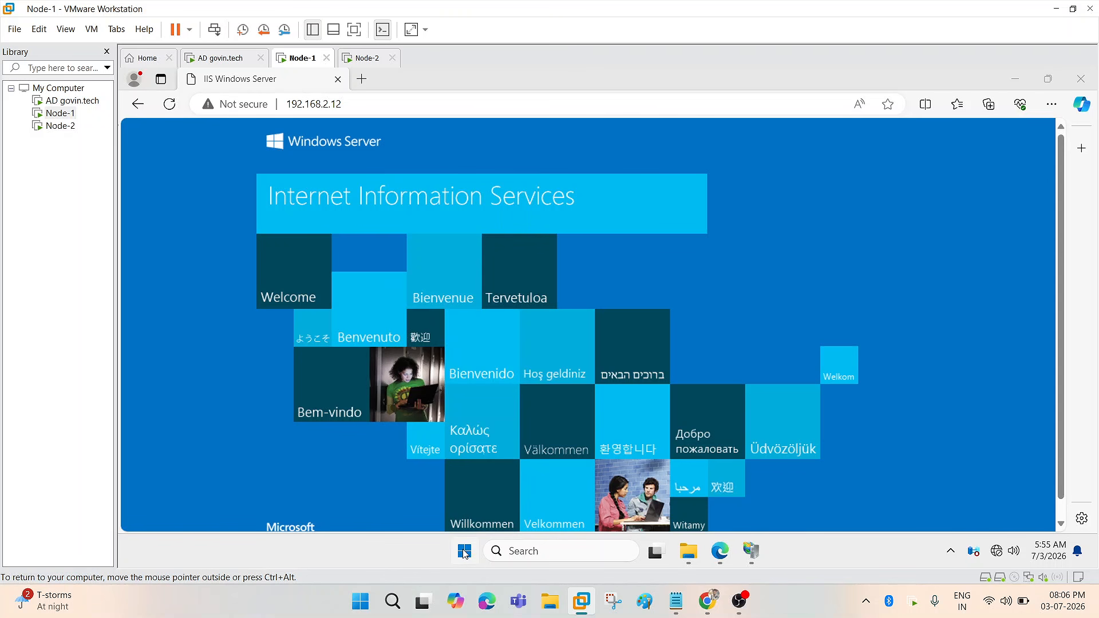
{"action": "right_click", "coordinate": [464, 551]}
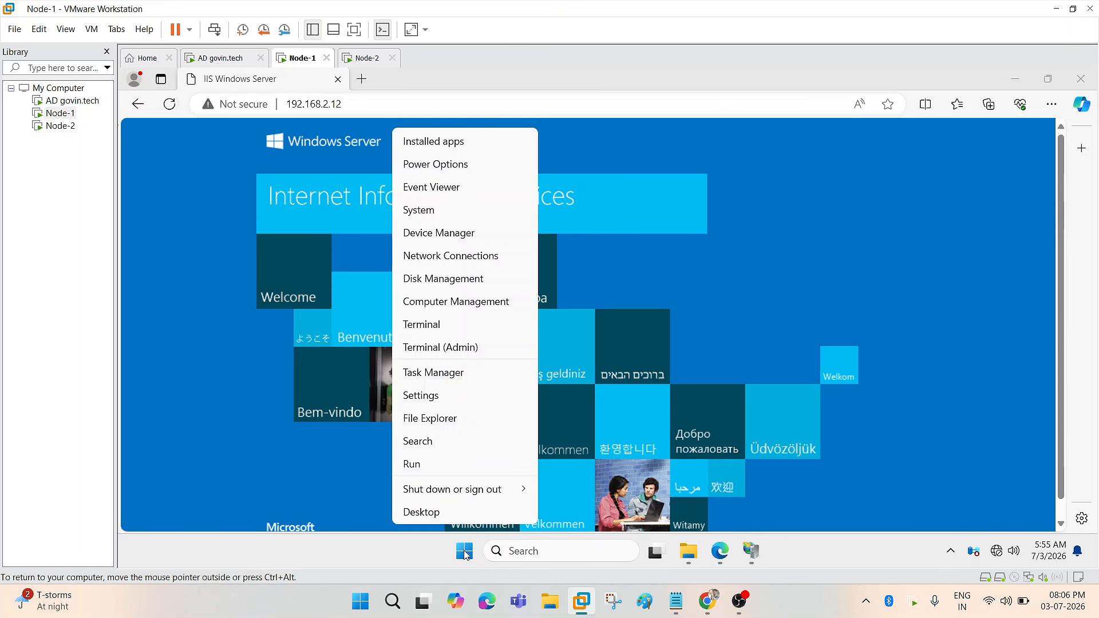
{"action": "left_click", "coordinate": [418, 464]}
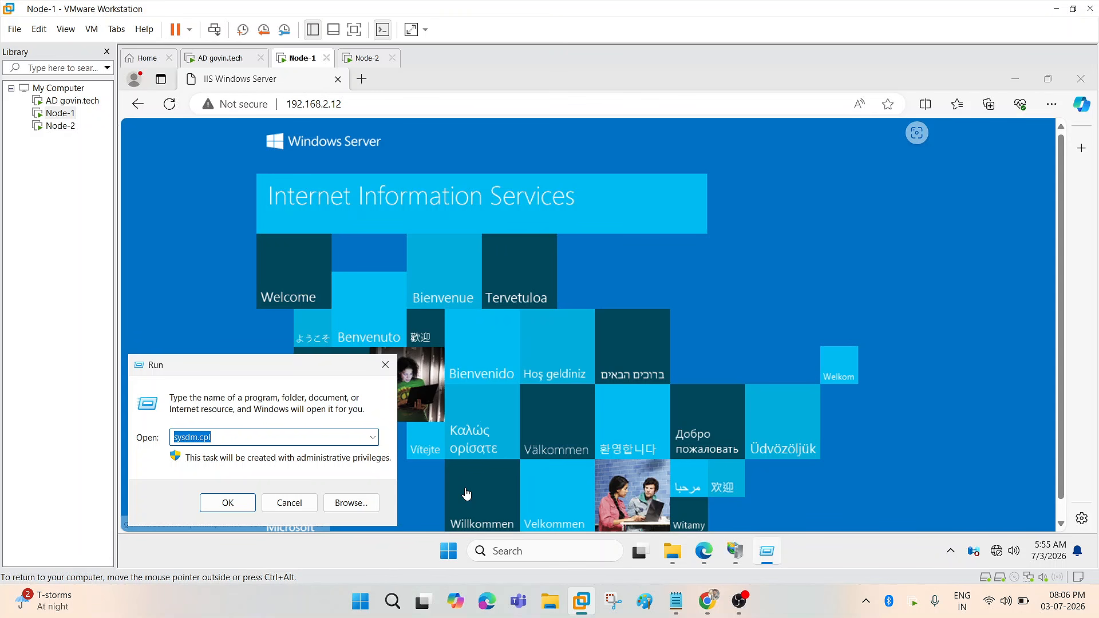
{"action": "type", "text": "nc"}
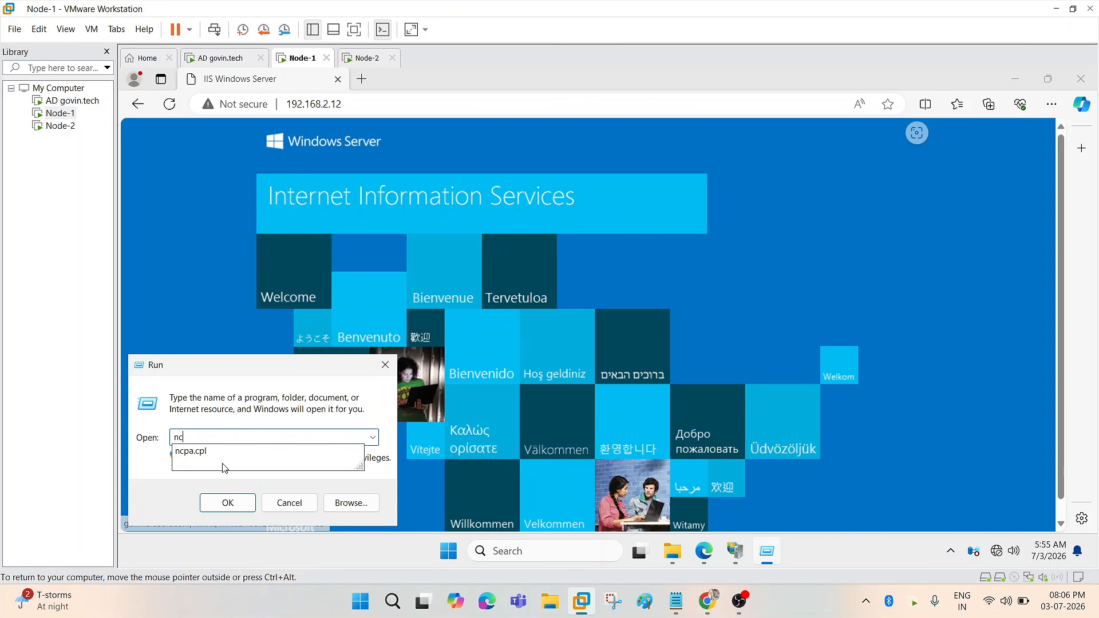
{"action": "left_click", "coordinate": [226, 505]}
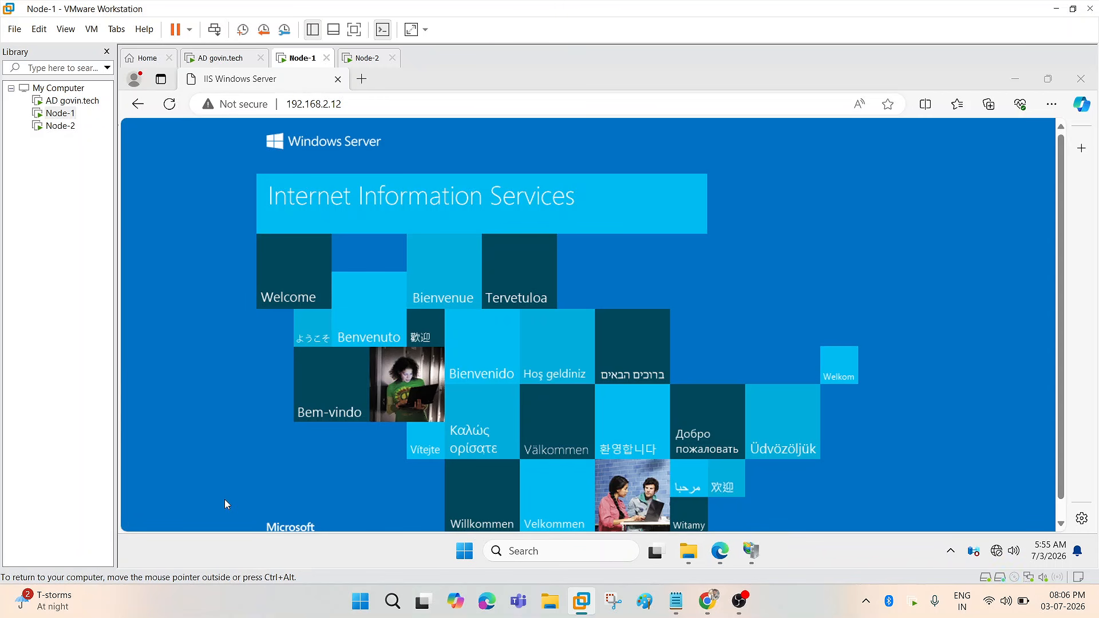
{"action": "left_click", "coordinate": [756, 307]}
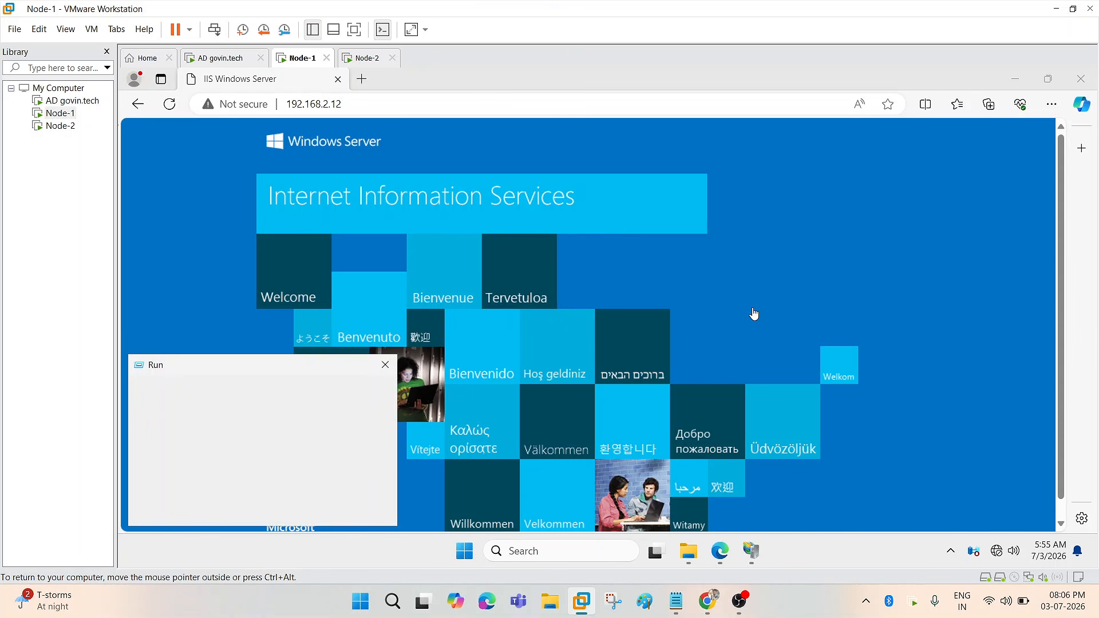
{"action": "left_click", "coordinate": [228, 502]}
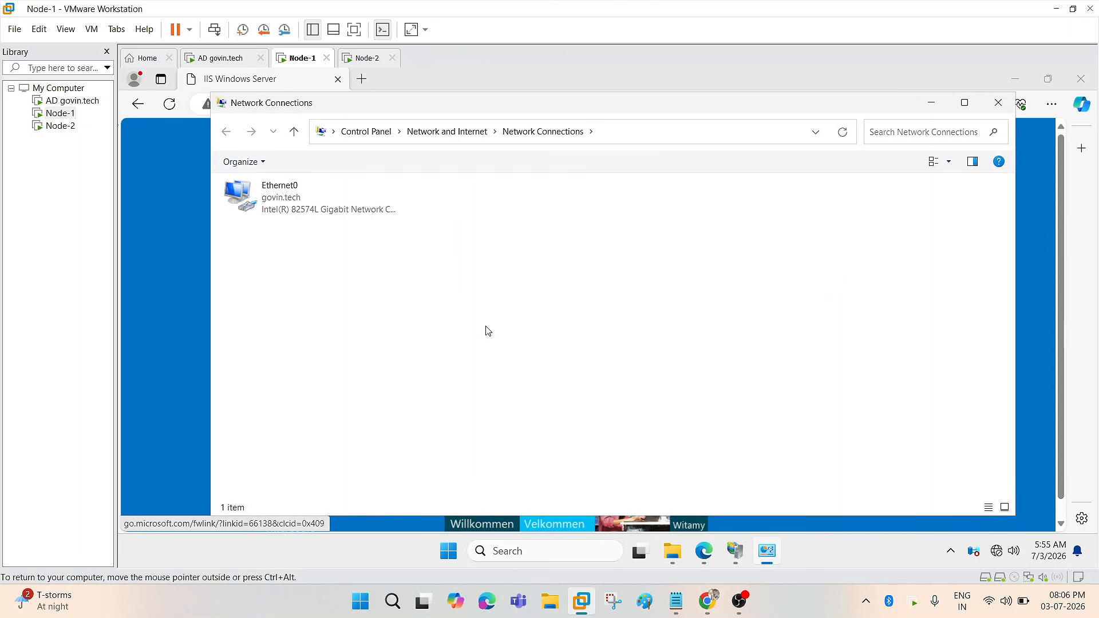
- Check Ethernet0's details for IPv4 192.168.2.11, then bring Edge back and switch to Node-2
{"action": "double_click", "coordinate": [297, 199]}
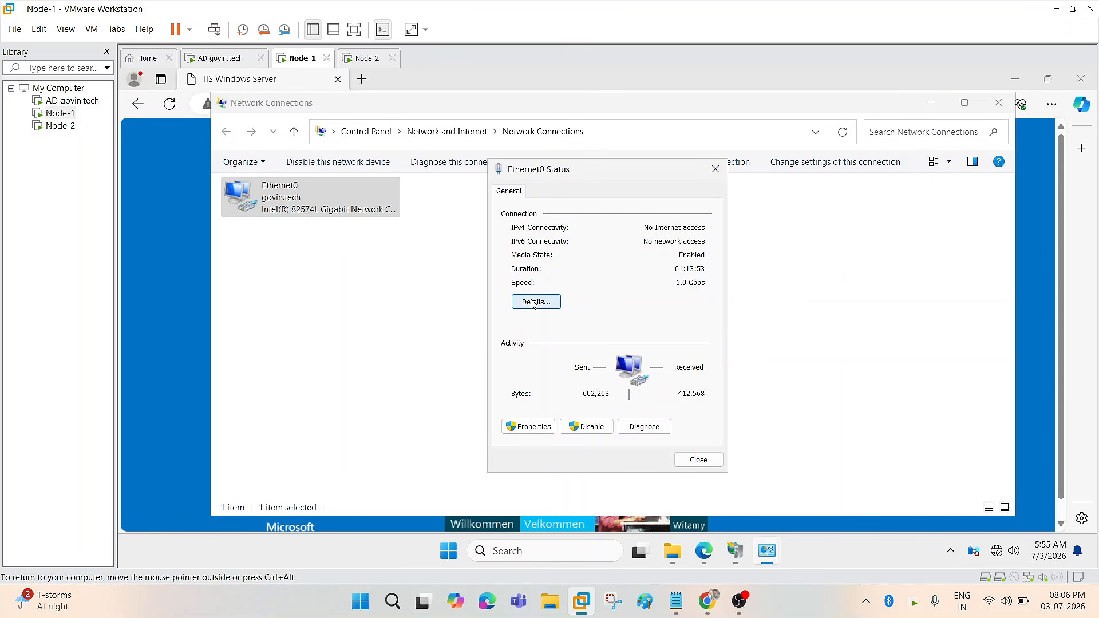
{"action": "left_click", "coordinate": [536, 303]}
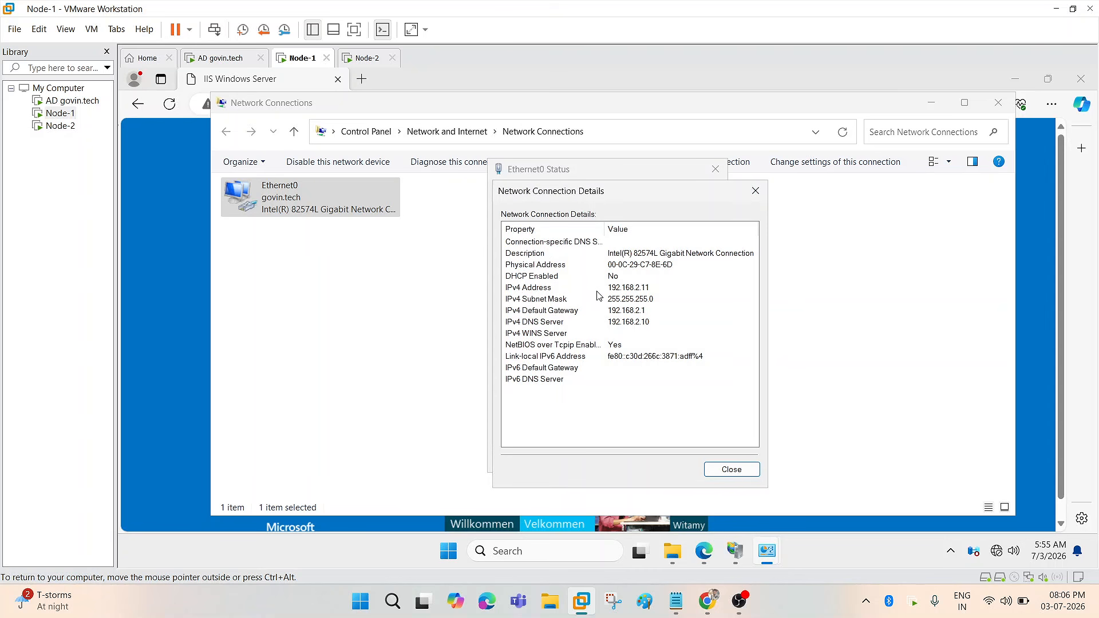
{"action": "left_click", "coordinate": [629, 288]}
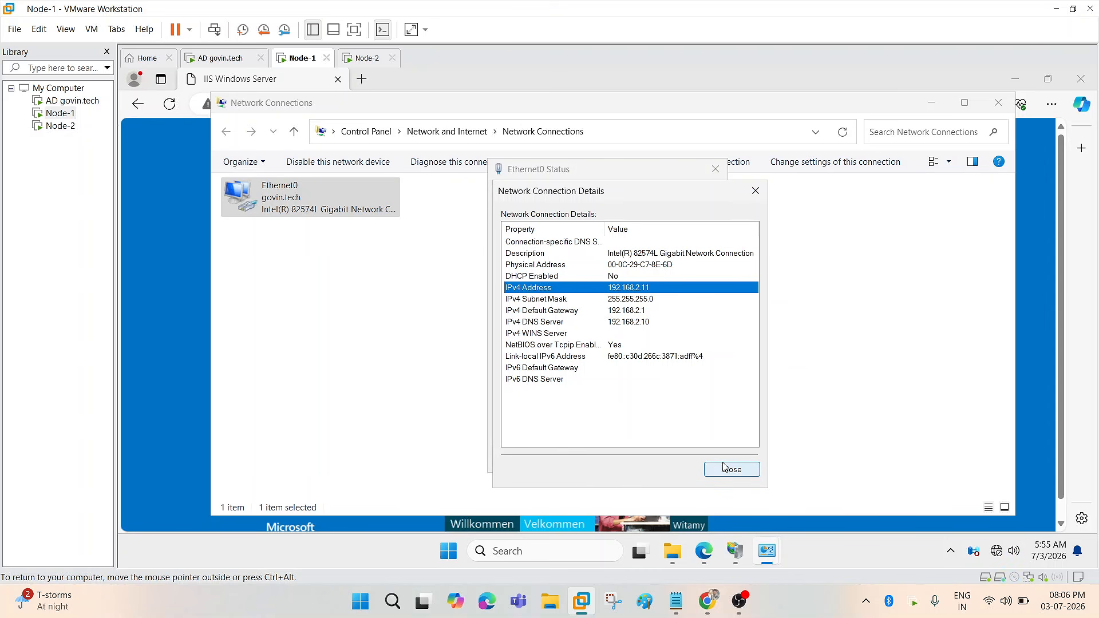
{"action": "left_click", "coordinate": [178, 164]}
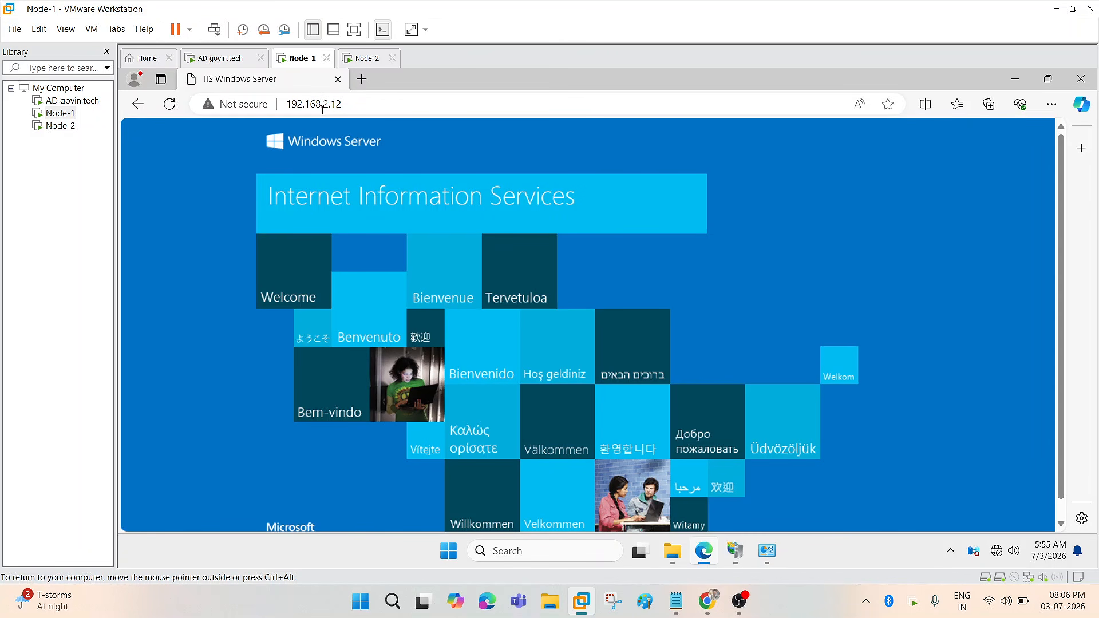
{"action": "left_click", "coordinate": [61, 125]}
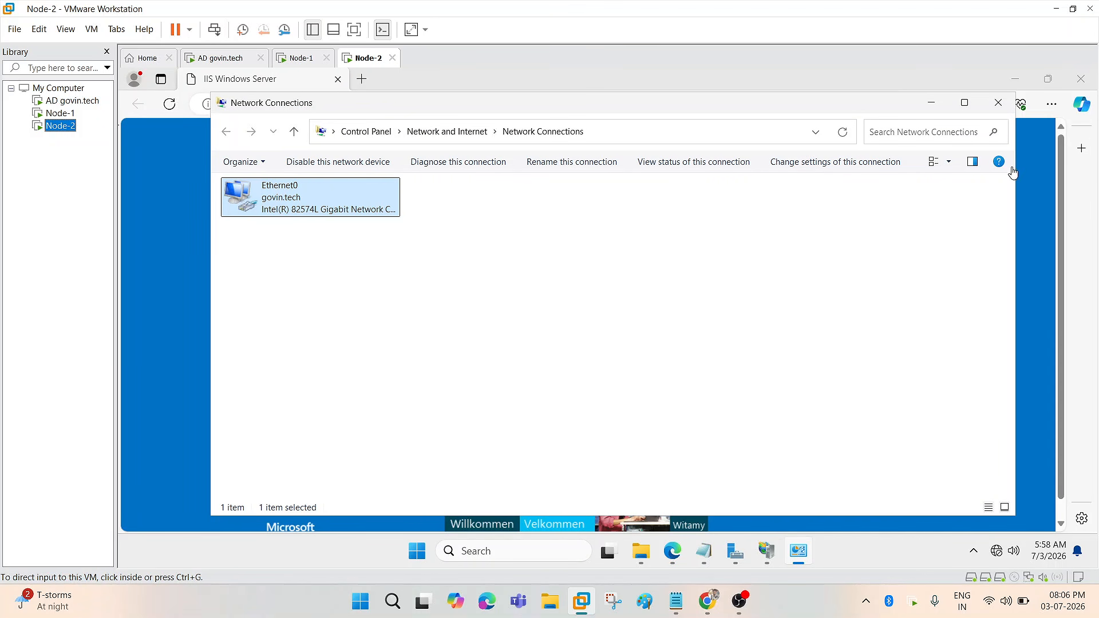
- Close Node-2's Network Connections, run the VM full screen, and bring the wwwroot folder forward
{"action": "left_click", "coordinate": [998, 108]}
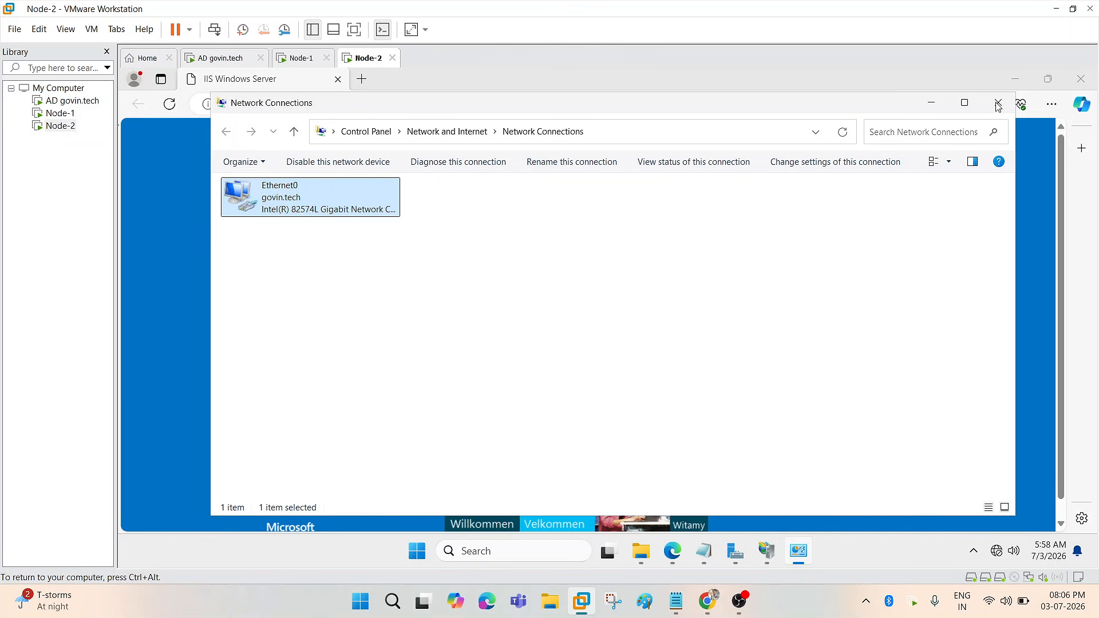
{"action": "left_click", "coordinate": [998, 106]}
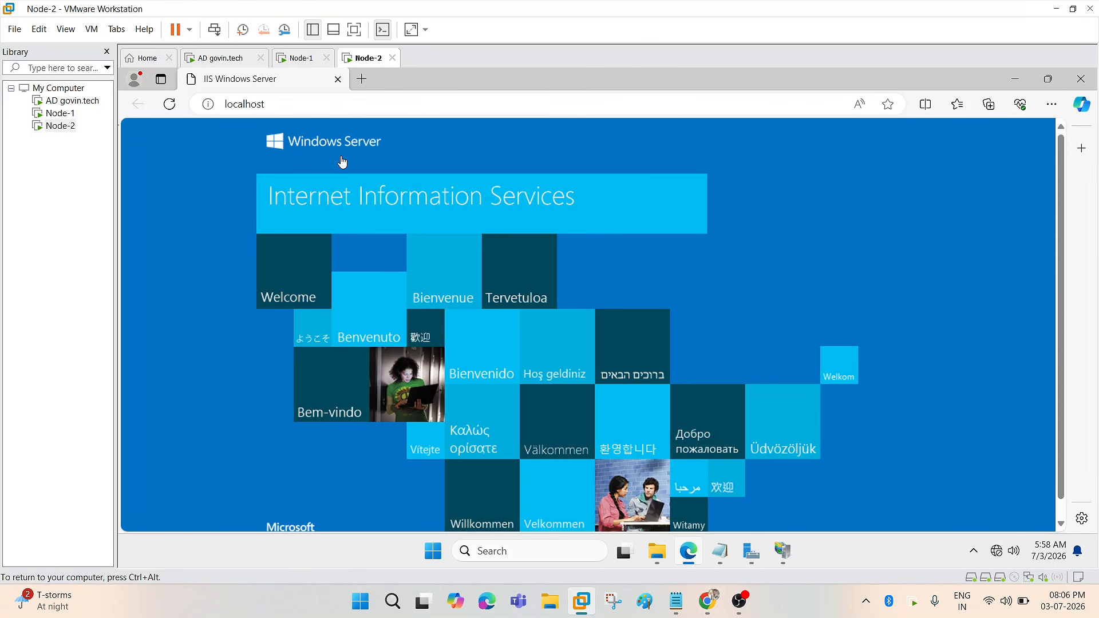
{"action": "left_click", "coordinate": [355, 29]}
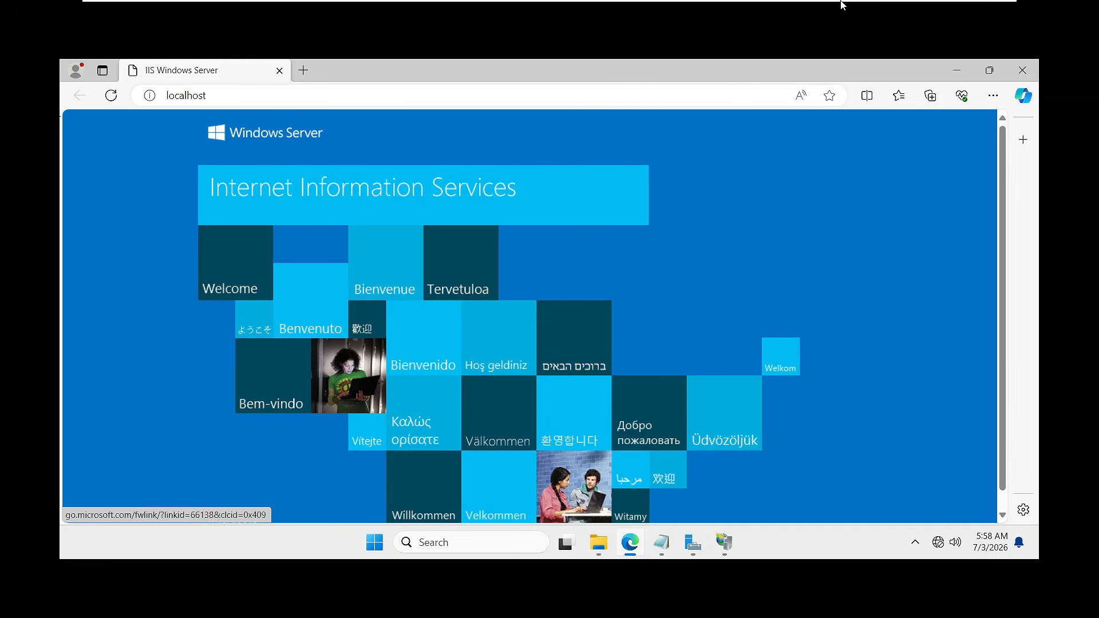
{"action": "mouse_move", "coordinate": [841, 4]}
{"action": "left_click", "coordinate": [984, 14]}
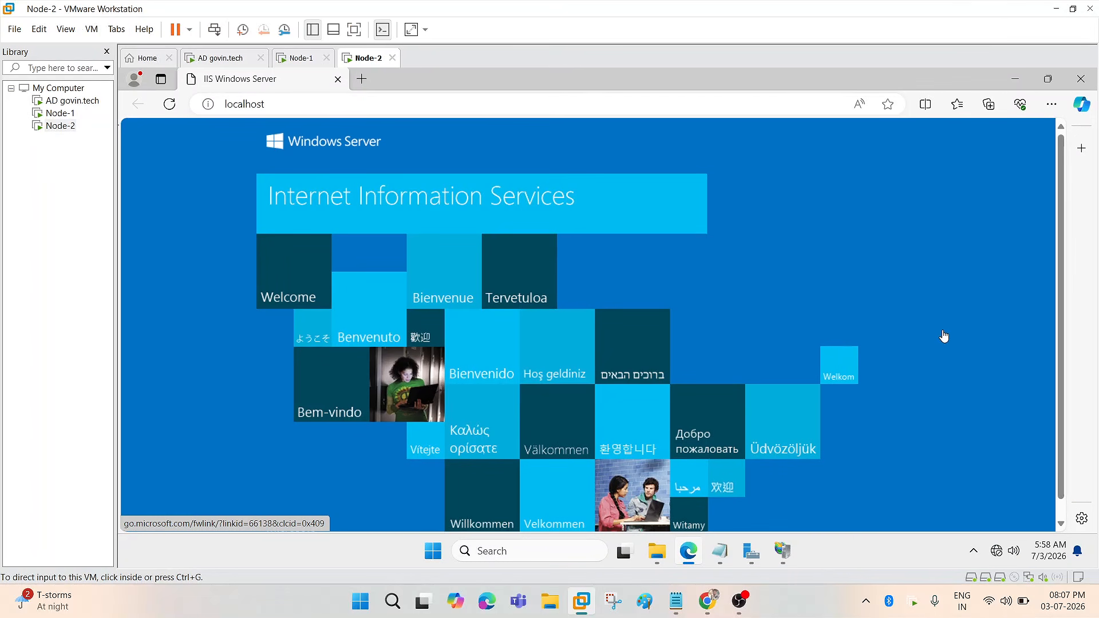
{"action": "left_click", "coordinate": [739, 601]}
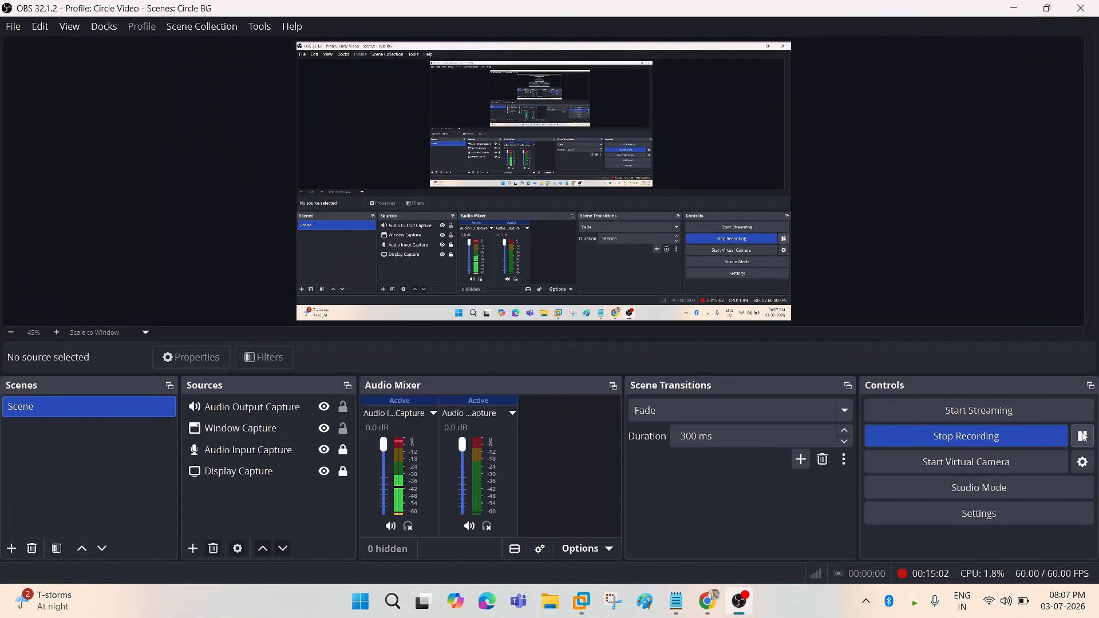
{"action": "left_click", "coordinate": [1014, 8]}
{"action": "left_click", "coordinate": [354, 29]}
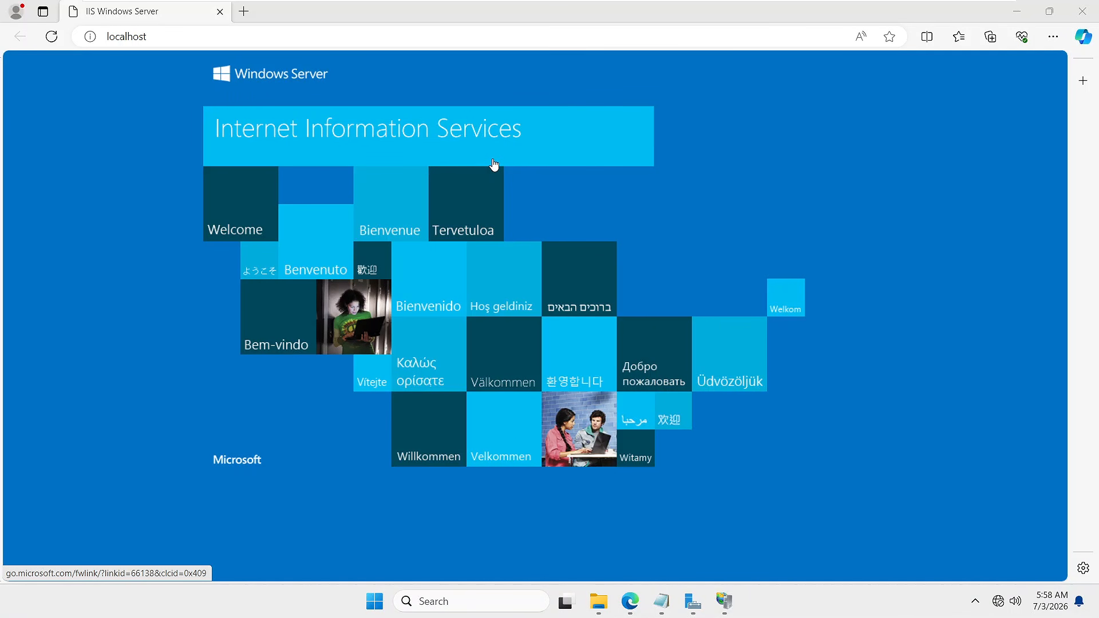
{"action": "left_click", "coordinate": [599, 601]}
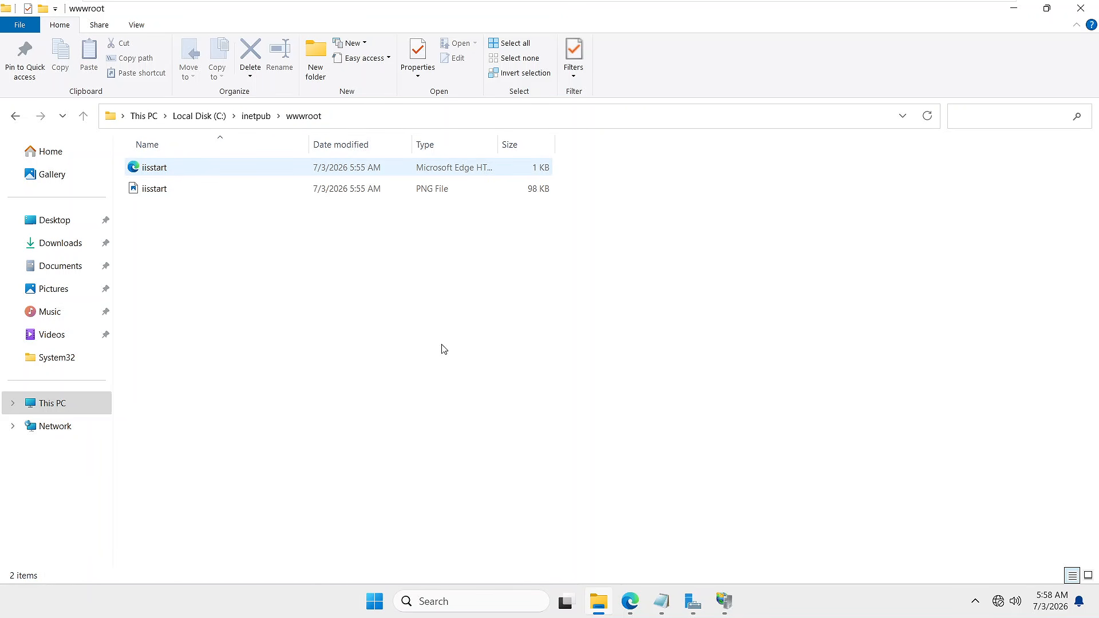
{"action": "left_click", "coordinate": [630, 601]}
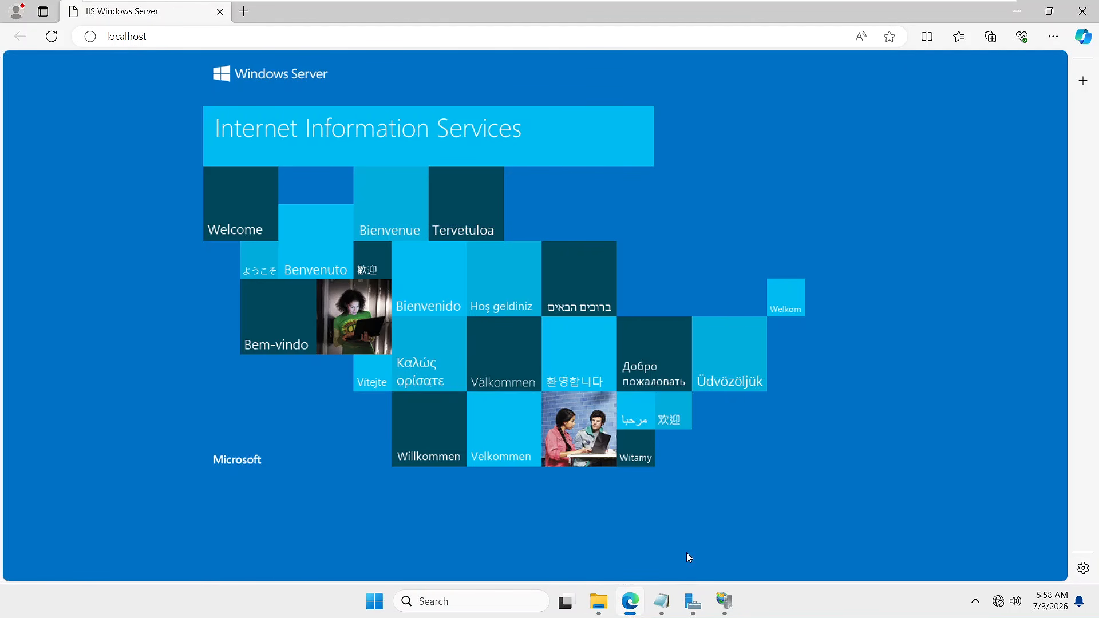
{"action": "left_click", "coordinate": [630, 602]}
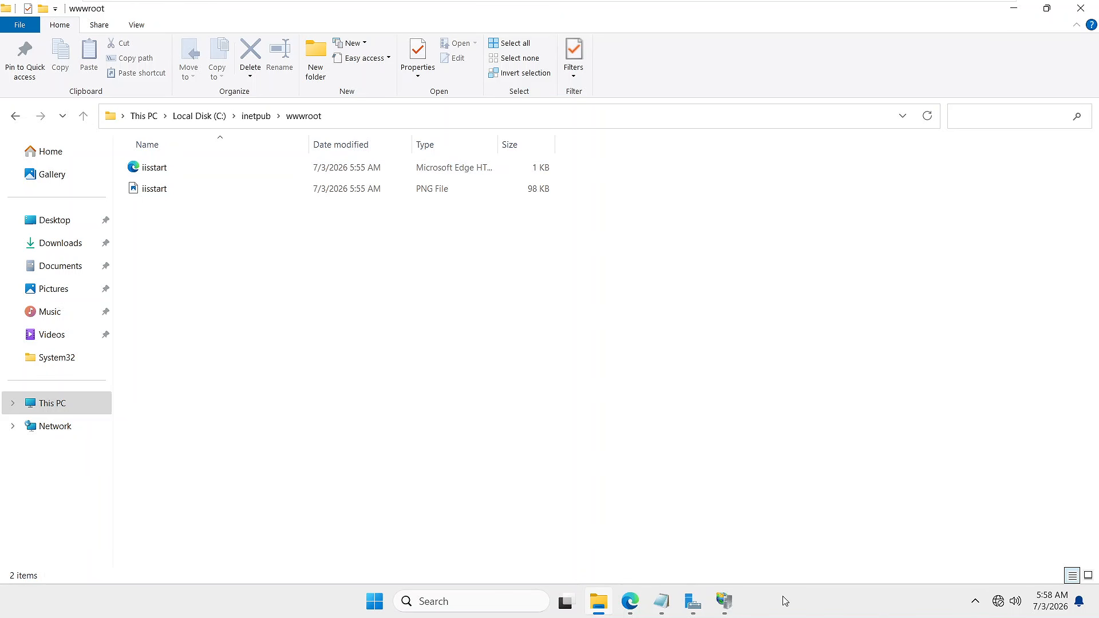
{"action": "left_click", "coordinate": [666, 606]}
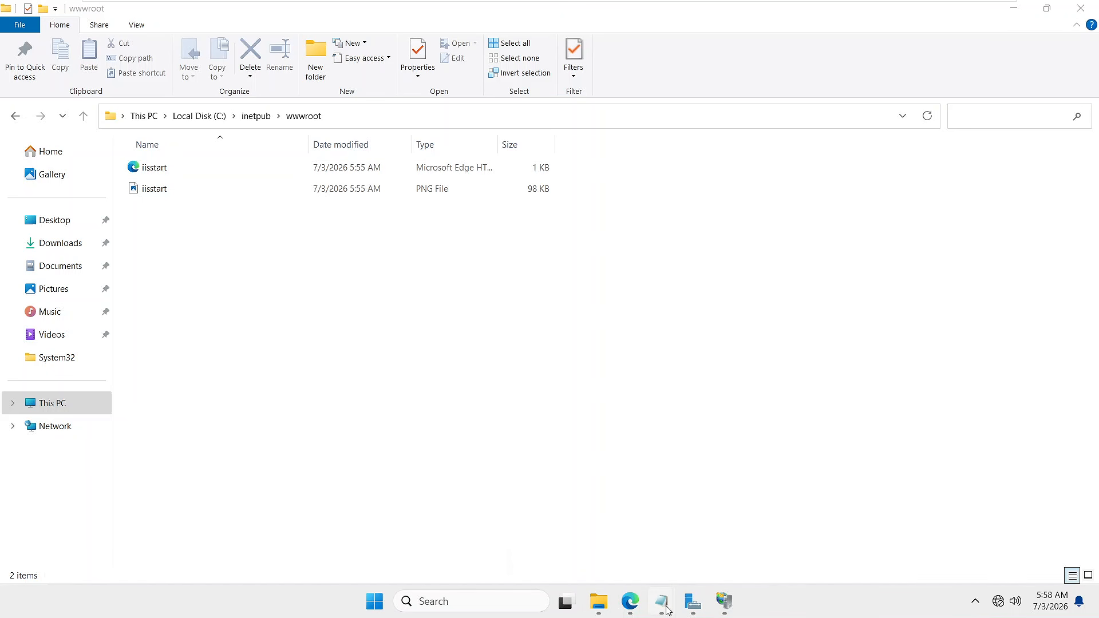
{"action": "mouse_move", "coordinate": [664, 607]}
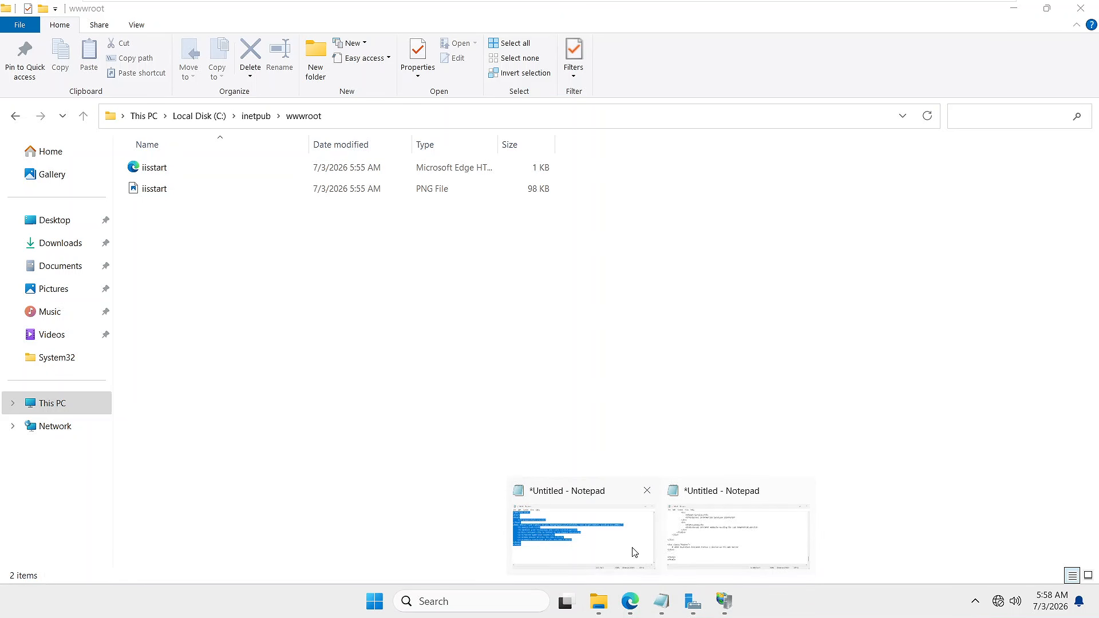
{"action": "left_click", "coordinate": [596, 528]}
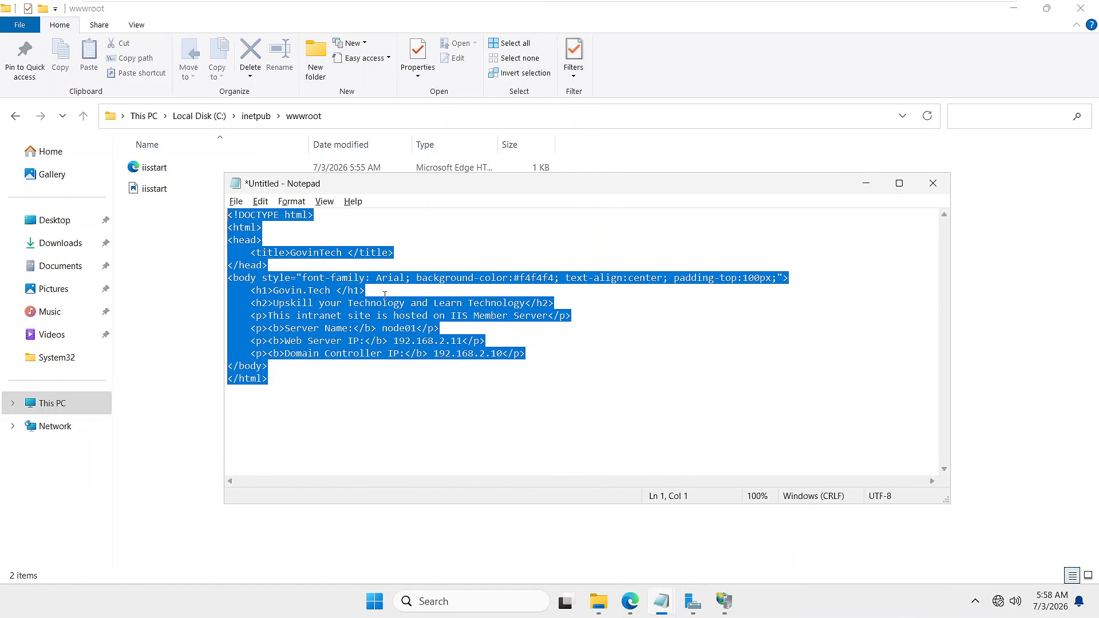
{"action": "key", "text": "Up"}
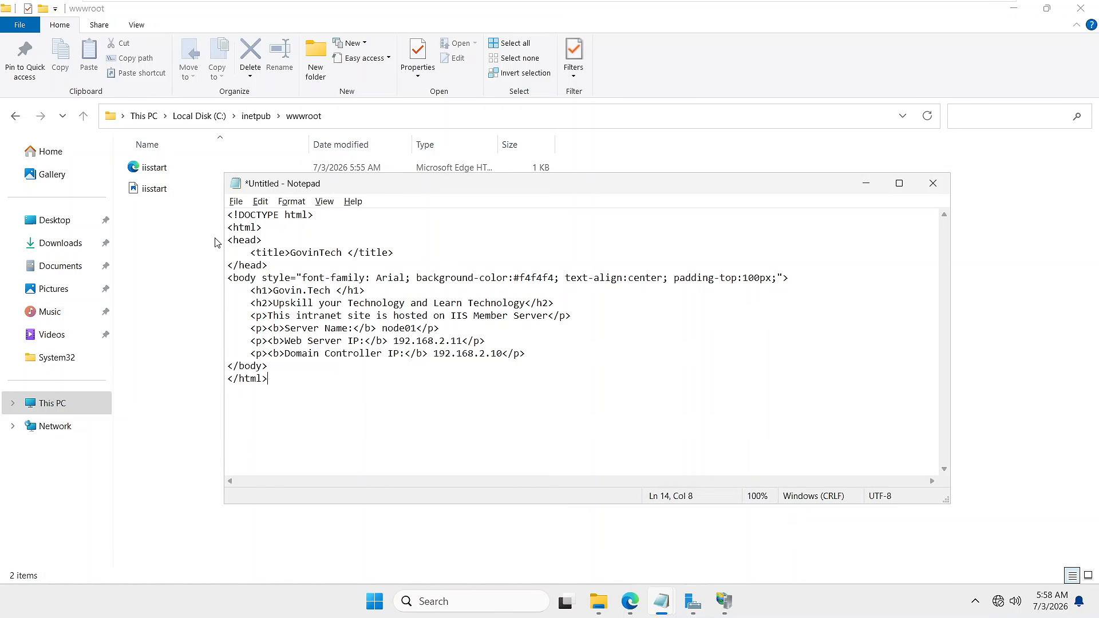
{"action": "left_click_drag", "start_coordinate": [280, 378], "coordinate": [218, 209]}
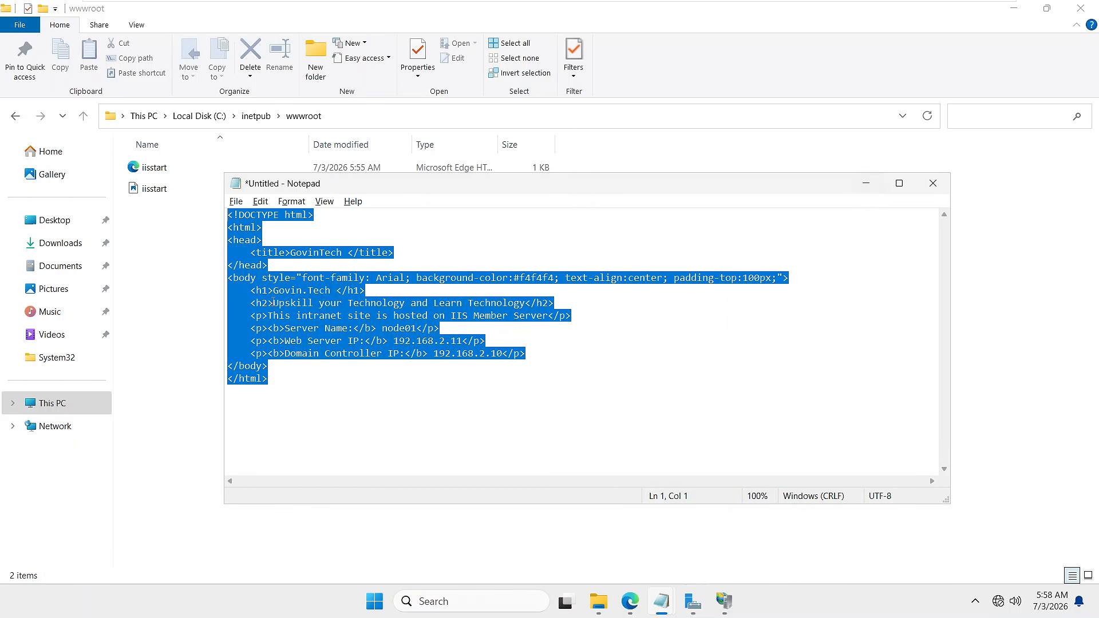
{"action": "left_click", "coordinate": [629, 602]}
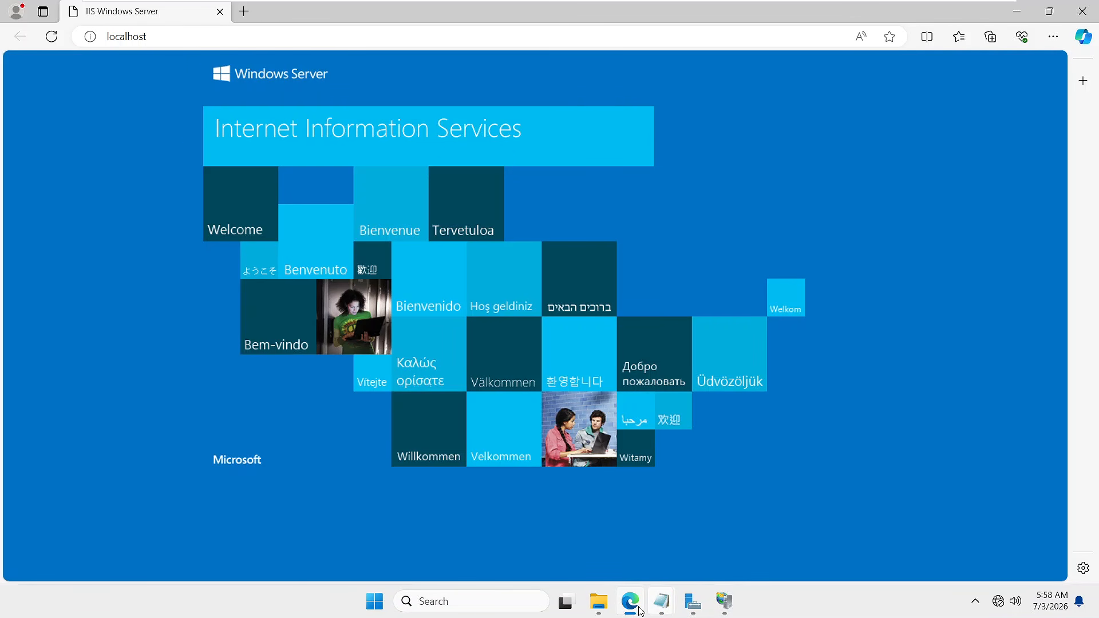
{"action": "left_click", "coordinate": [662, 612]}
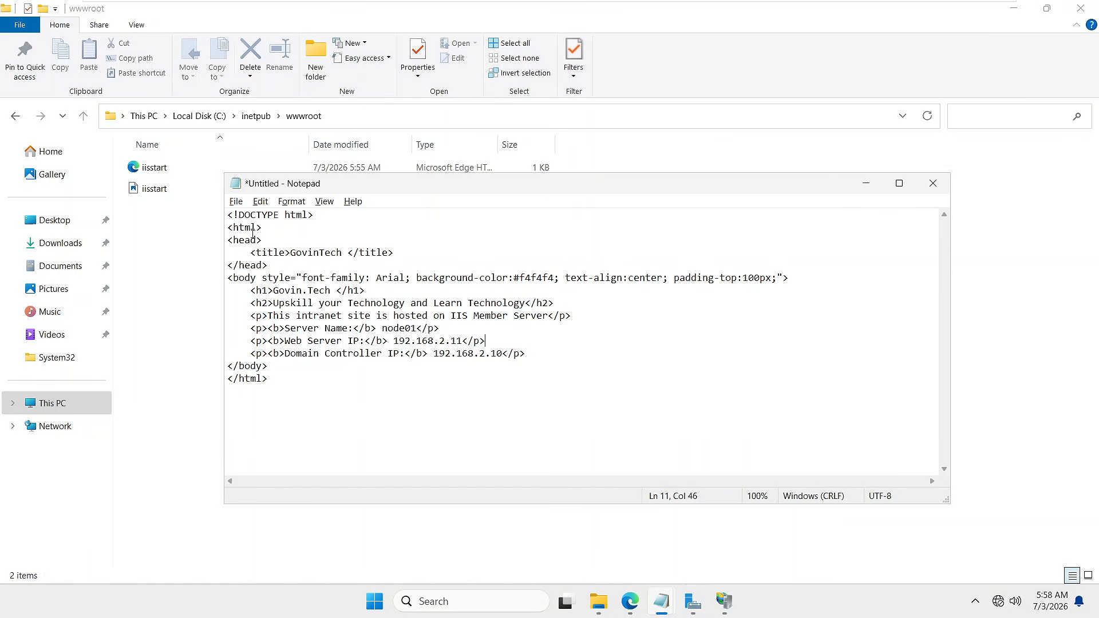
{"action": "left_click_drag", "start_coordinate": [274, 290], "coordinate": [333, 290]}
{"action": "left_click", "coordinate": [277, 303]}
{"action": "left_click_drag", "start_coordinate": [275, 302], "coordinate": [514, 303]}
{"action": "left_click", "coordinate": [518, 341]}
{"action": "left_click_drag", "start_coordinate": [276, 381], "coordinate": [217, 206]}
{"action": "key", "text": "ctrl+c"}
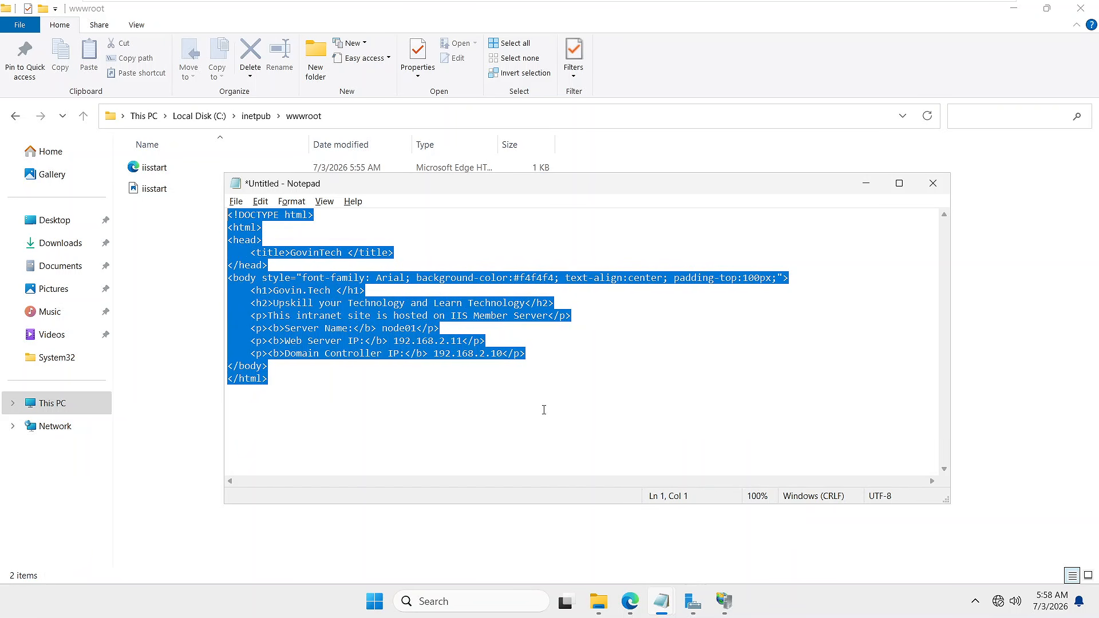
{"action": "left_click", "coordinate": [866, 184]}
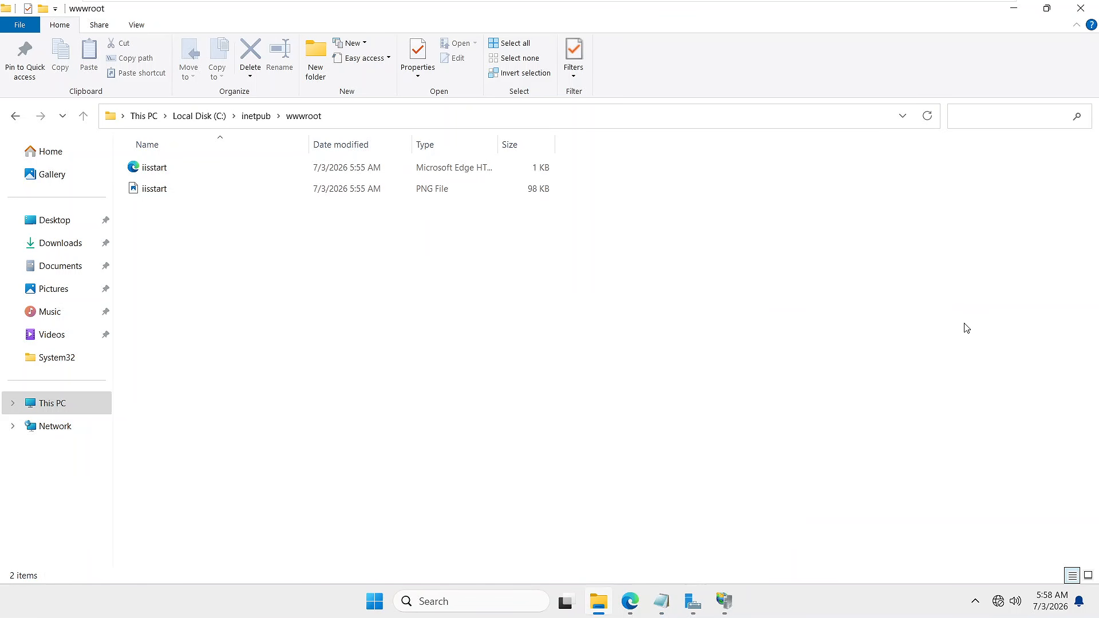
- Open iisstart.htm from wwwroot in Notepad using Open with
{"action": "right_click", "coordinate": [160, 172]}
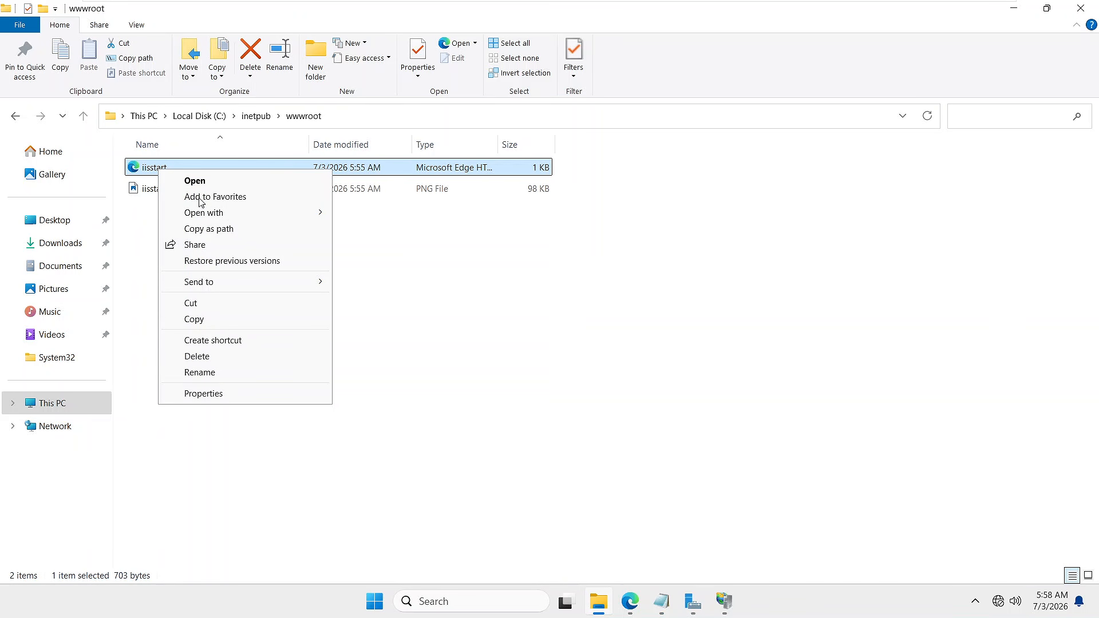
{"action": "left_click", "coordinate": [308, 215]}
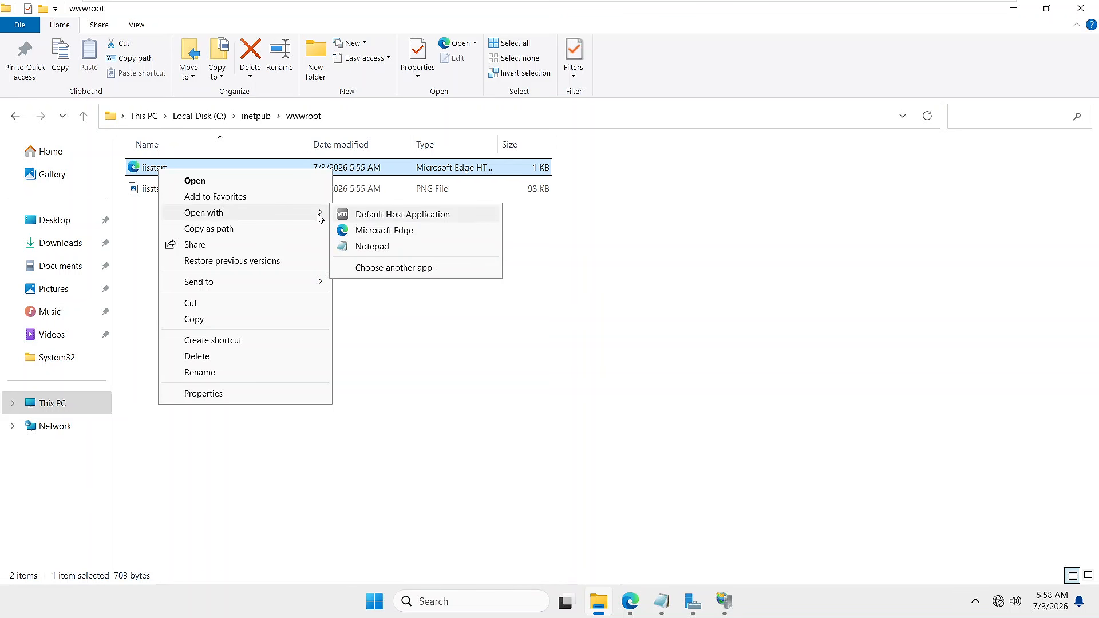
{"action": "left_click", "coordinate": [376, 252]}
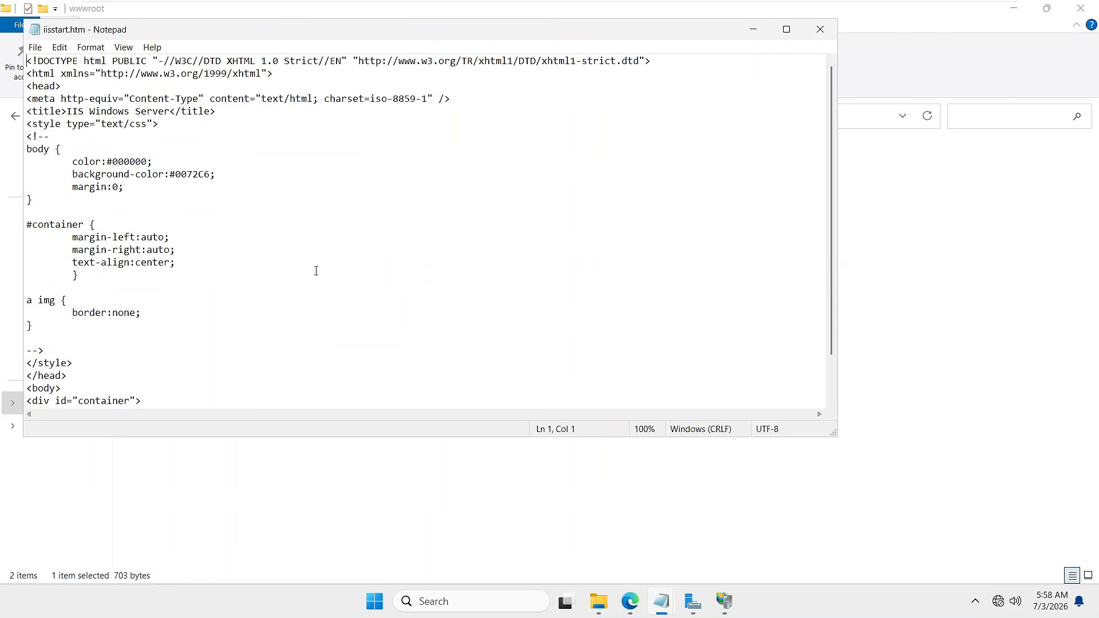
{"action": "scroll", "coordinate": [300, 302], "scroll_direction": "down", "scroll_amount": 1}
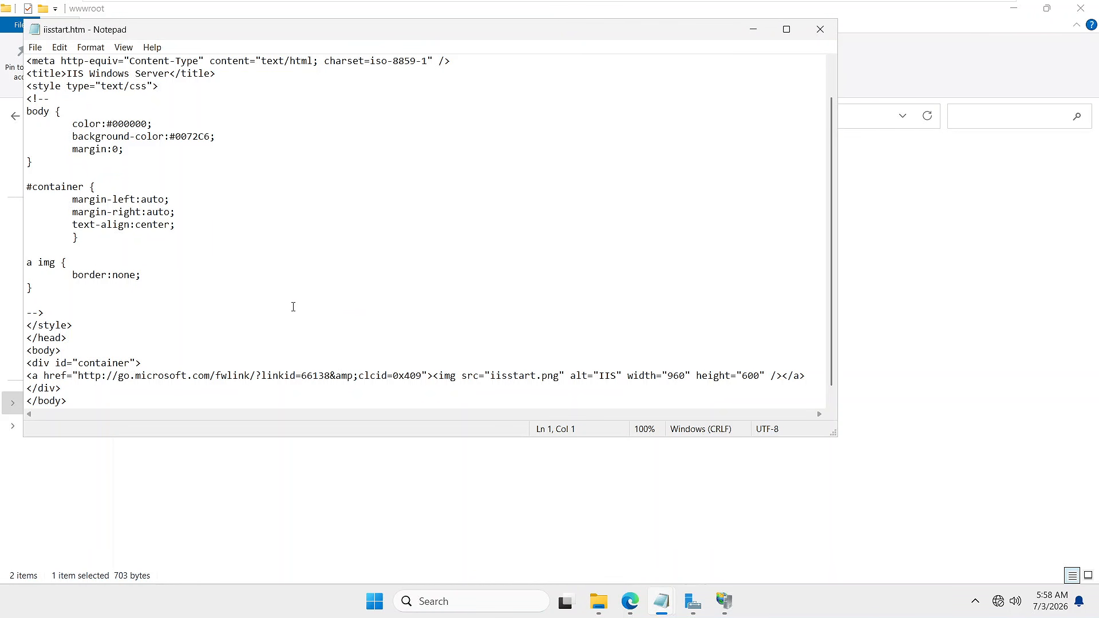
{"action": "scroll", "coordinate": [293, 307], "scroll_direction": "up", "scroll_amount": 1}
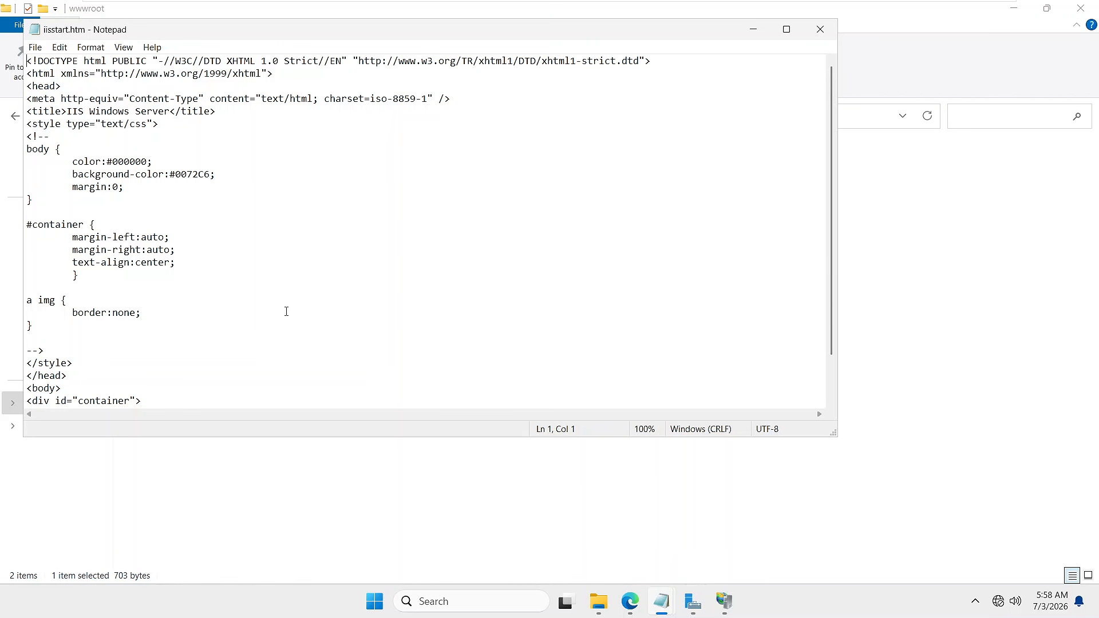
- Replace the page source with the pasted GovinTech intranet HTML, save, and close Notepad
{"action": "left_click", "coordinate": [287, 275]}
{"action": "key", "text": "ctrl+a"}
{"action": "key", "text": "Delete"}
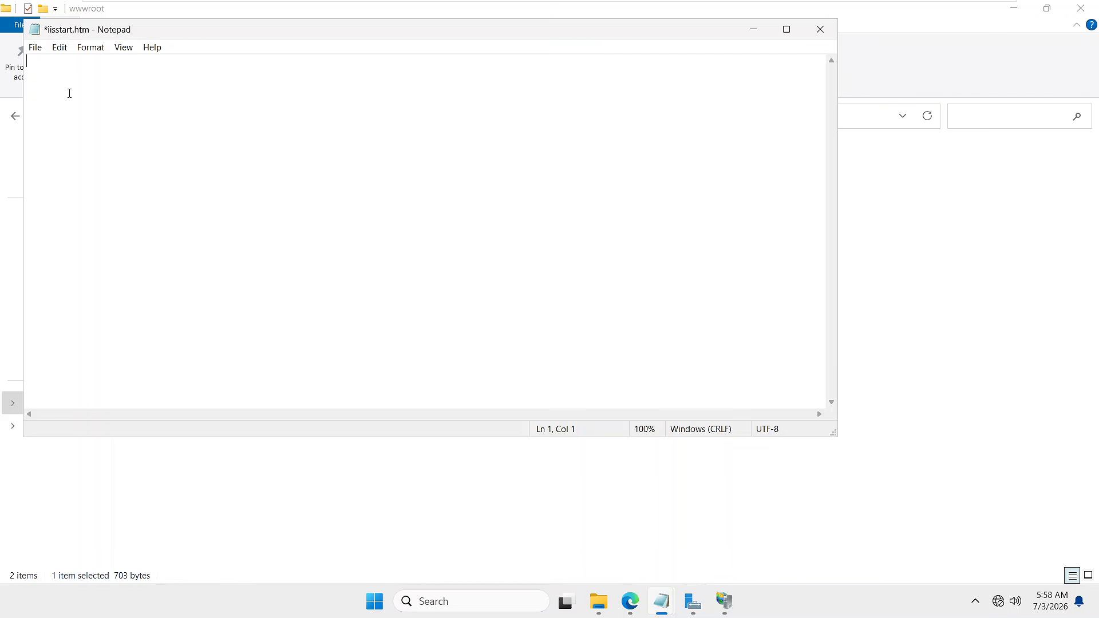
{"action": "key", "text": "ctrl+v"}
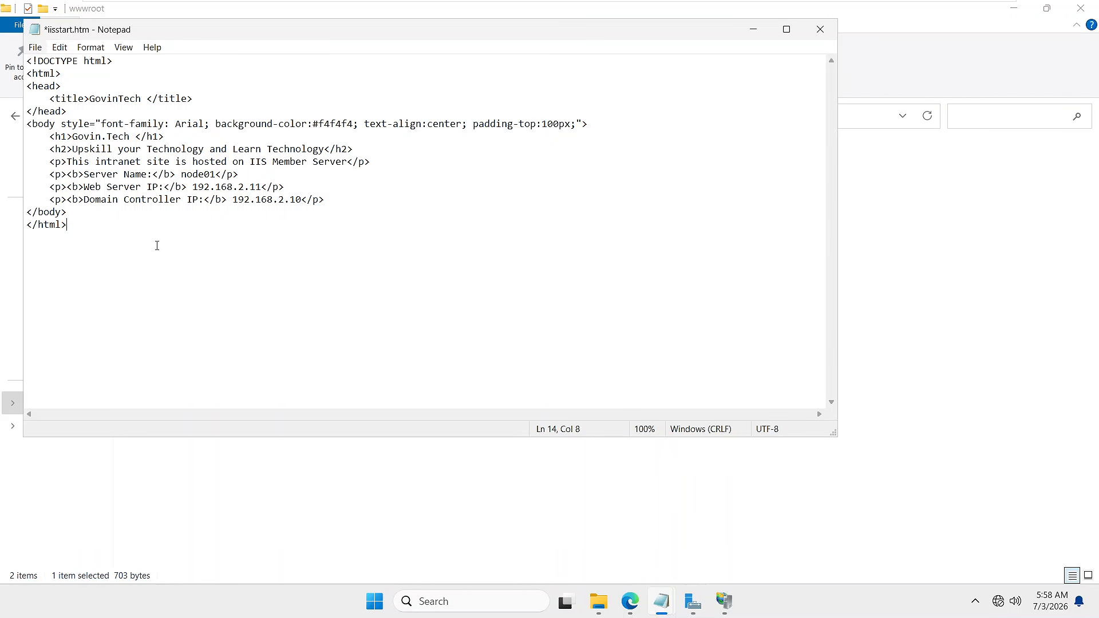
{"action": "key", "text": "ctrl+s"}
{"action": "left_click", "coordinate": [821, 32]}
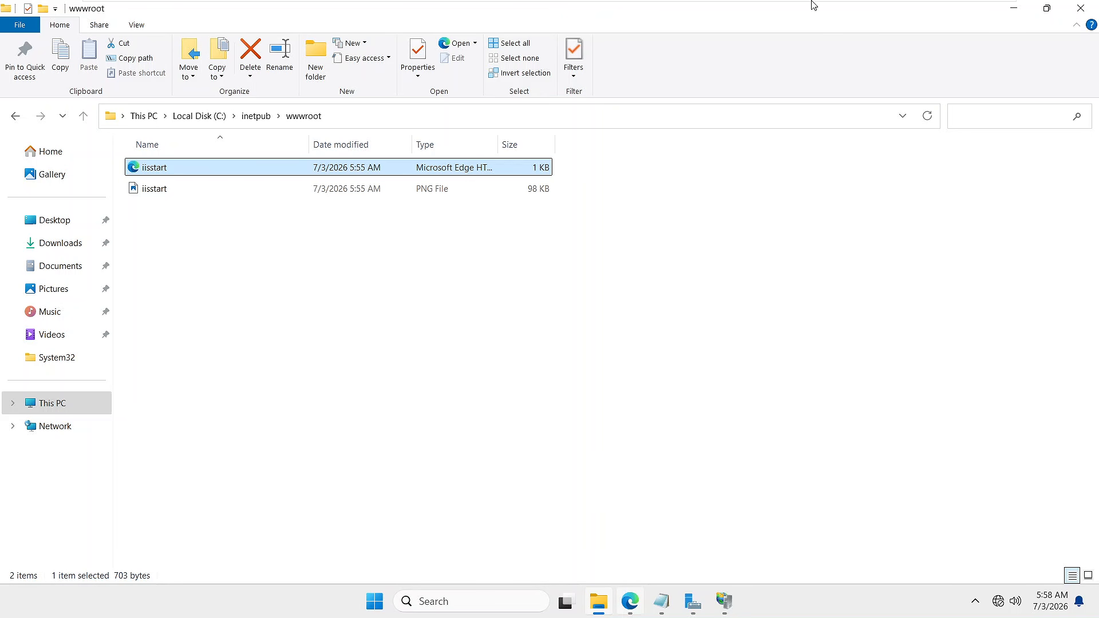
- On Node-1, reload 192.168.2.12 in Edge
{"action": "mouse_move", "coordinate": [812, 2]}
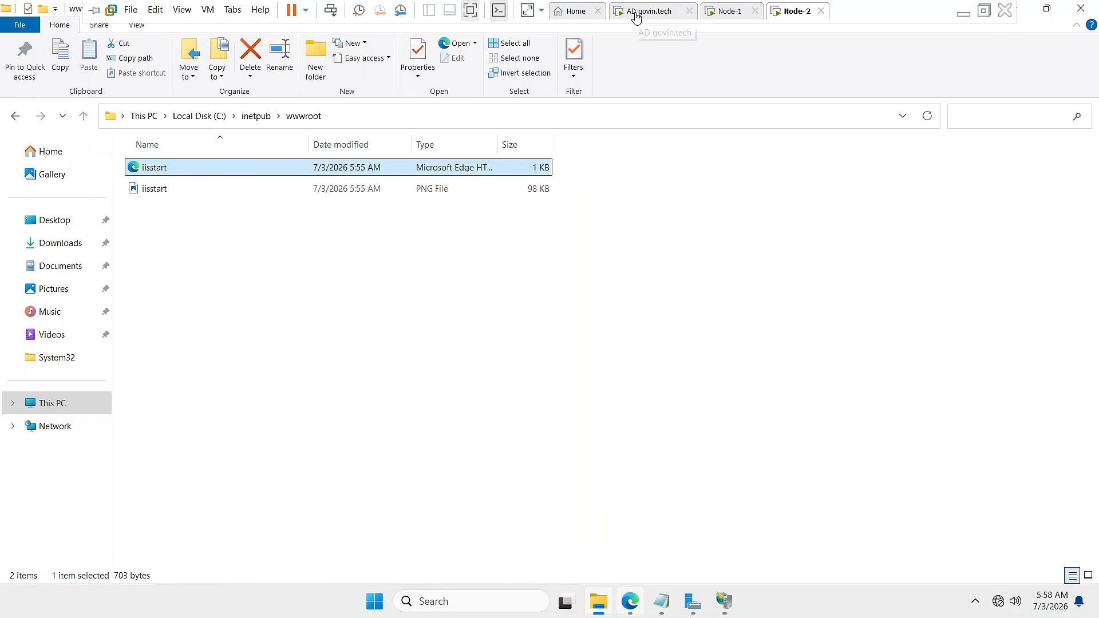
{"action": "left_click", "coordinate": [728, 12]}
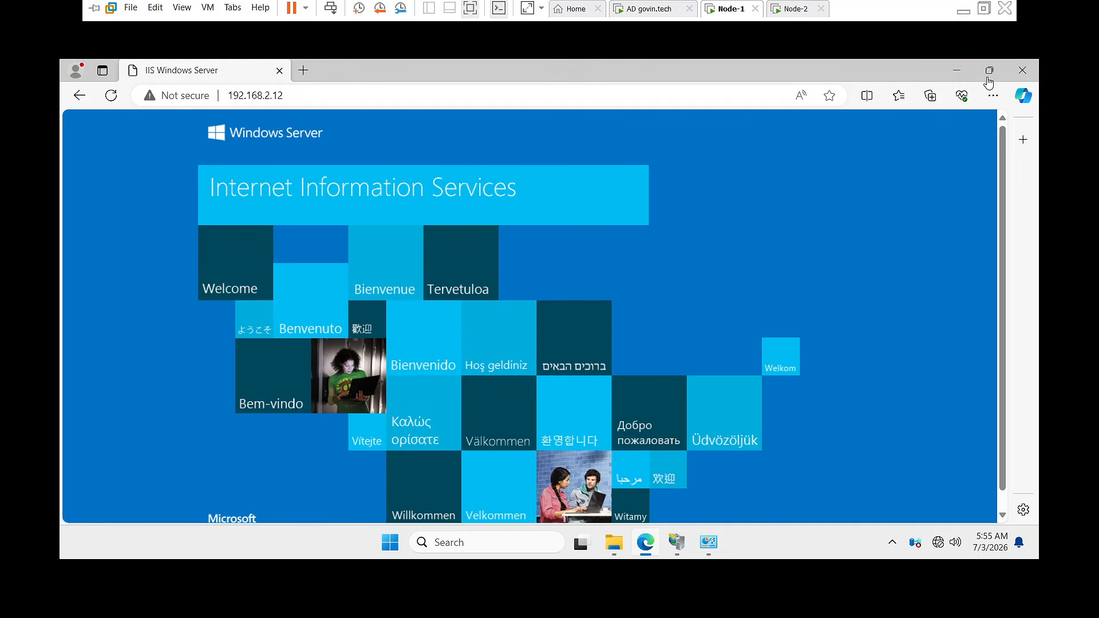
{"action": "left_click", "coordinate": [292, 95]}
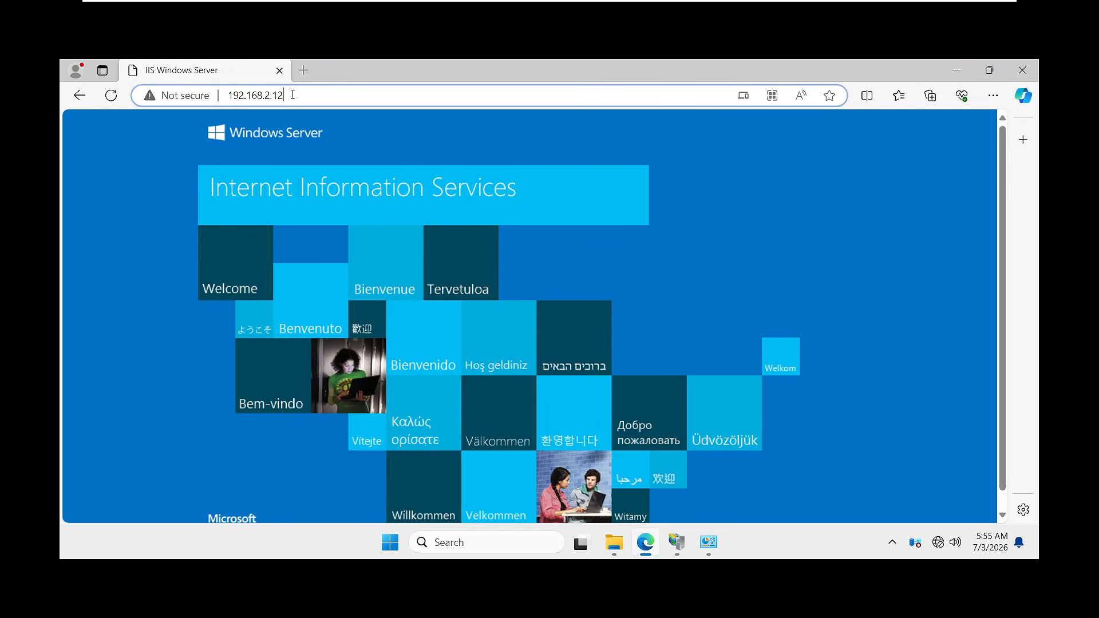
{"action": "key", "text": "Return"}
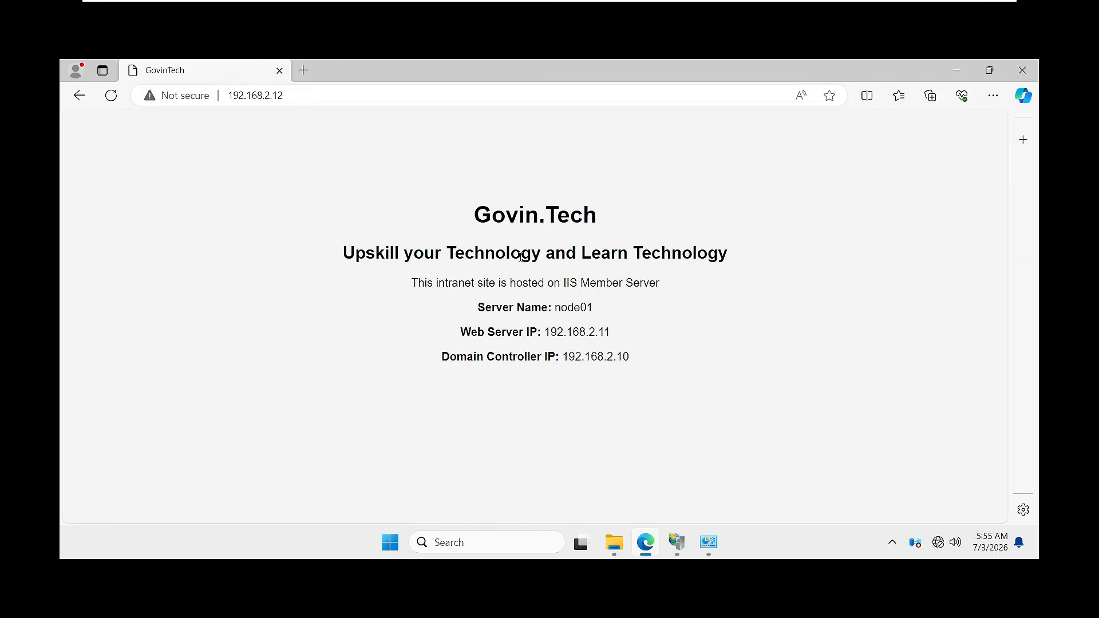
- Highlight the Govin.Tech heading, subheading, server name node01, Web Server IP and Domain Controller IP lines
{"action": "left_click_drag", "start_coordinate": [475, 215], "coordinate": [599, 216]}
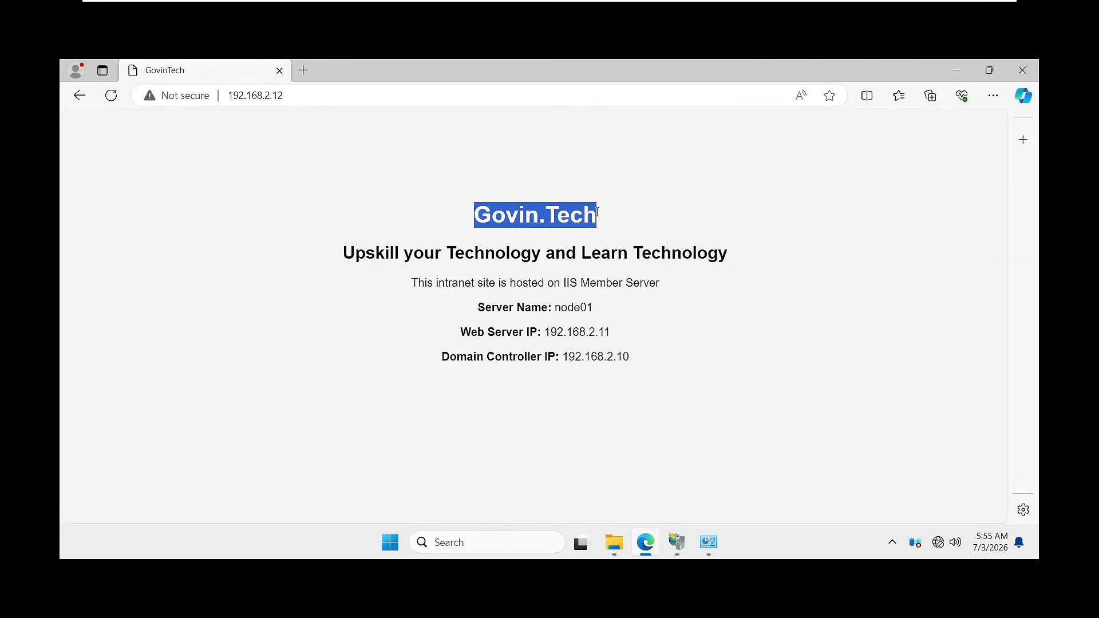
{"action": "left_click", "coordinate": [498, 236]}
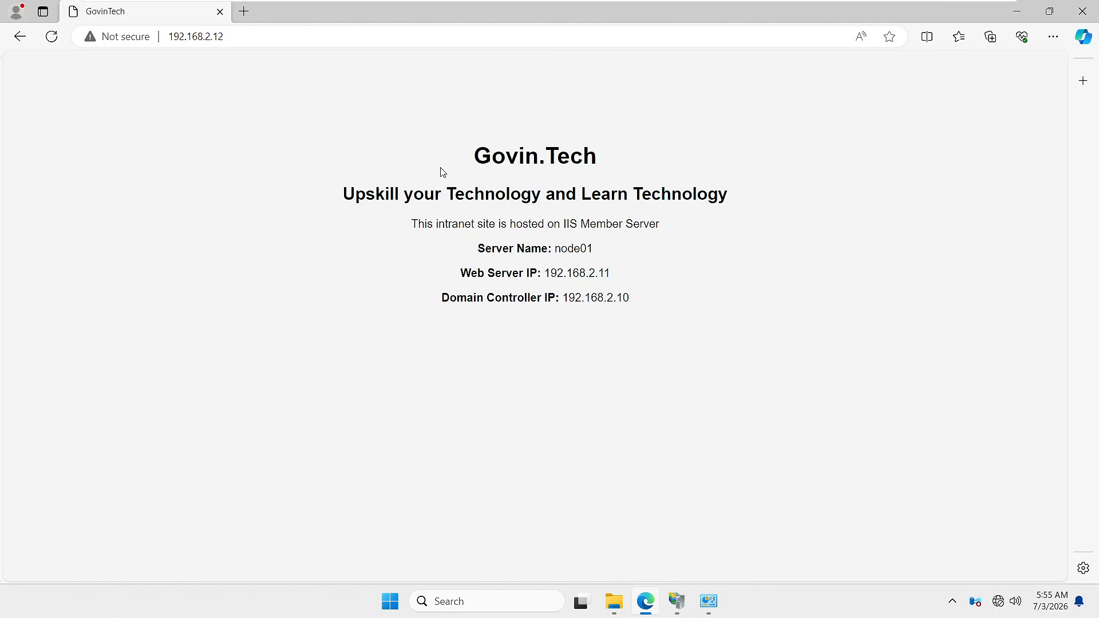
{"action": "left_click_drag", "start_coordinate": [479, 161], "coordinate": [604, 155]}
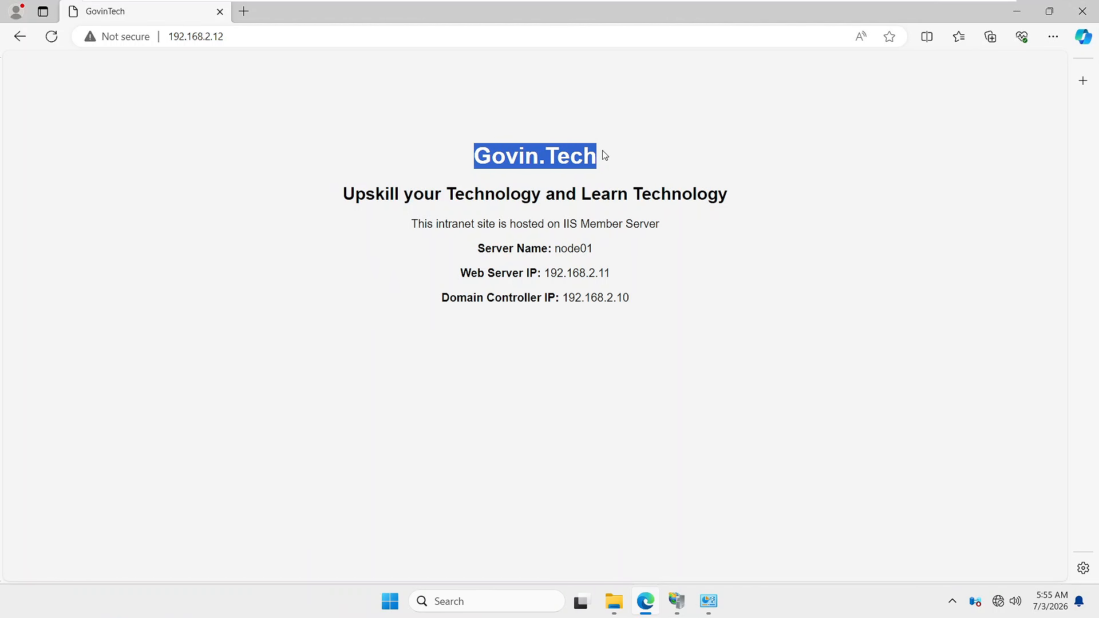
{"action": "left_click_drag", "start_coordinate": [345, 194], "coordinate": [778, 202]}
{"action": "left_click_drag", "start_coordinate": [413, 225], "coordinate": [670, 225]}
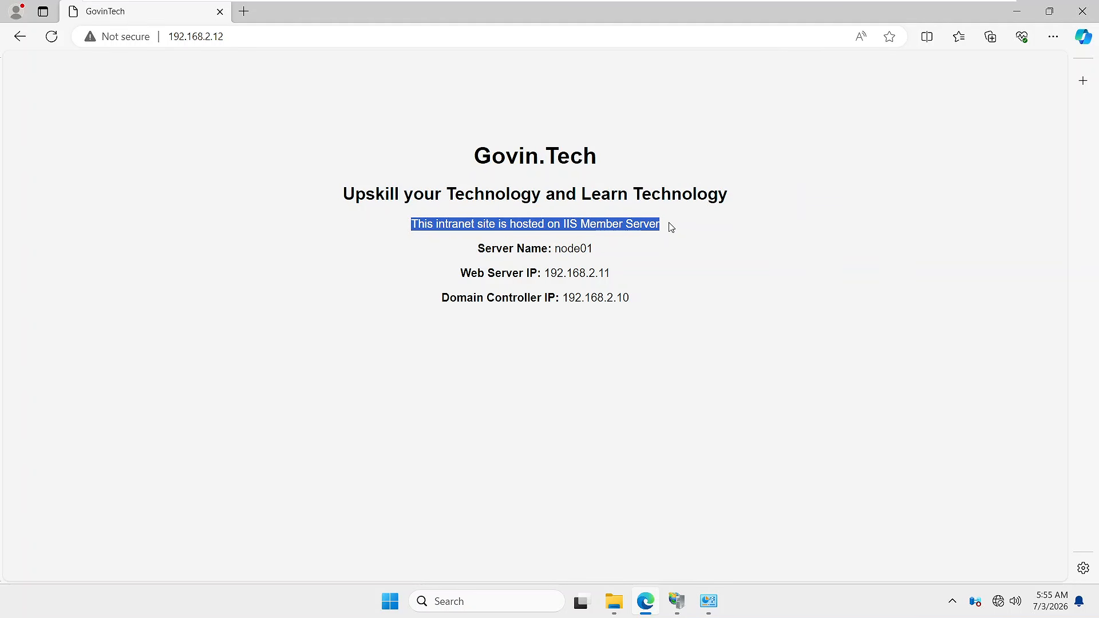
{"action": "left_click_drag", "start_coordinate": [477, 252], "coordinate": [601, 252]}
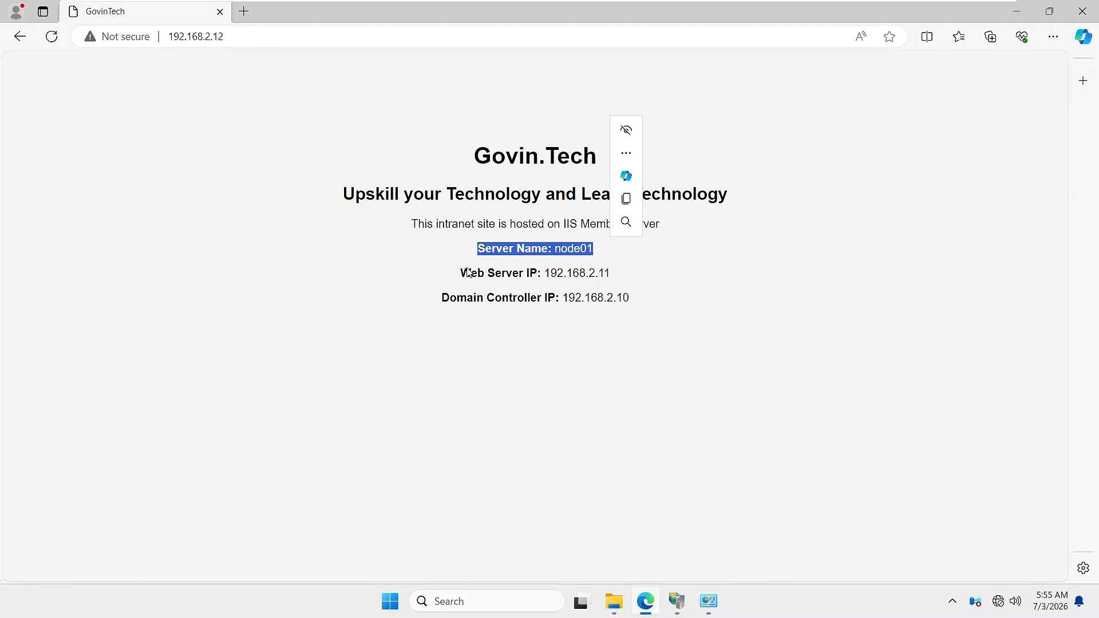
{"action": "left_click_drag", "start_coordinate": [462, 271], "coordinate": [647, 276]}
{"action": "left_click_drag", "start_coordinate": [449, 300], "coordinate": [645, 296]}
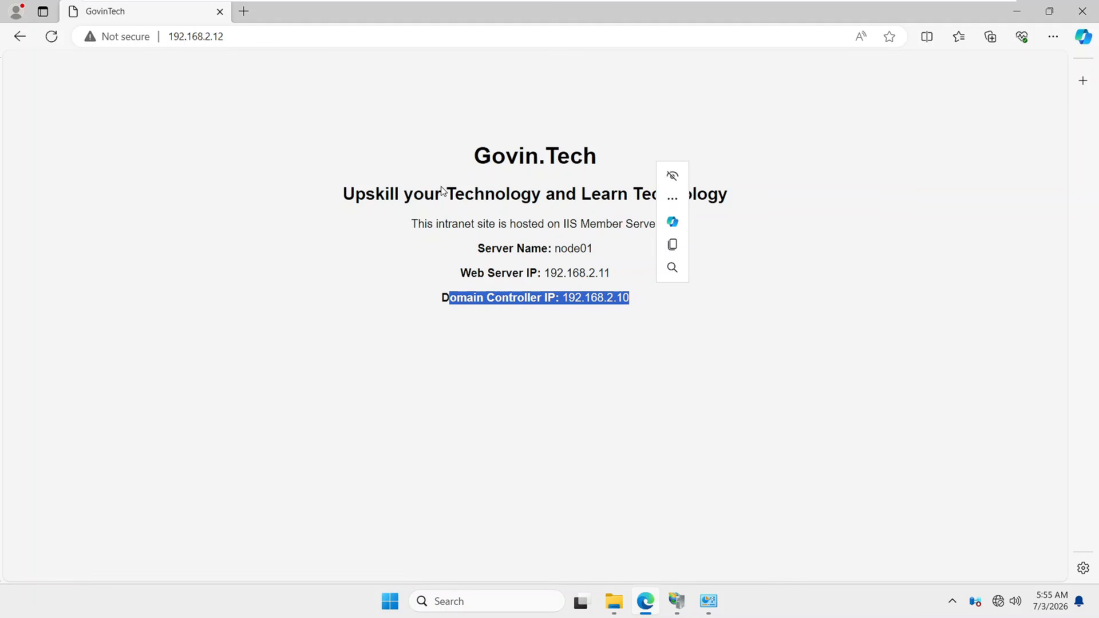
{"action": "left_click", "coordinate": [486, 166]}
{"action": "left_click_drag", "start_coordinate": [484, 166], "coordinate": [649, 307]}
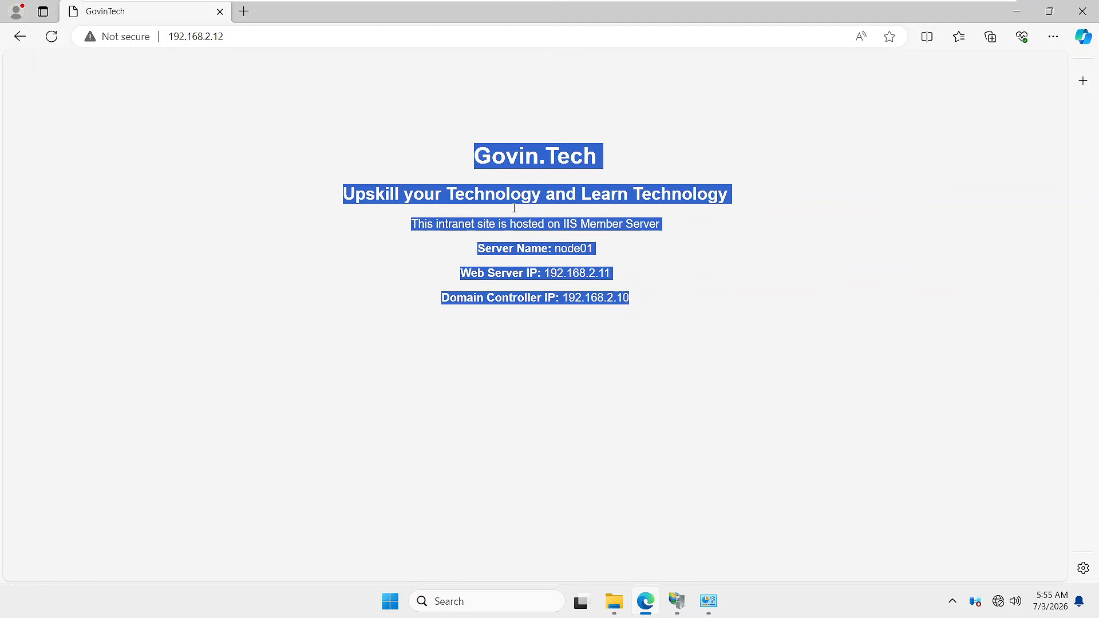
- Switch between Node-2 and Node-1, re-highlight the Govin.Tech heading, then return to Node-2
{"action": "mouse_move", "coordinate": [502, 4]}
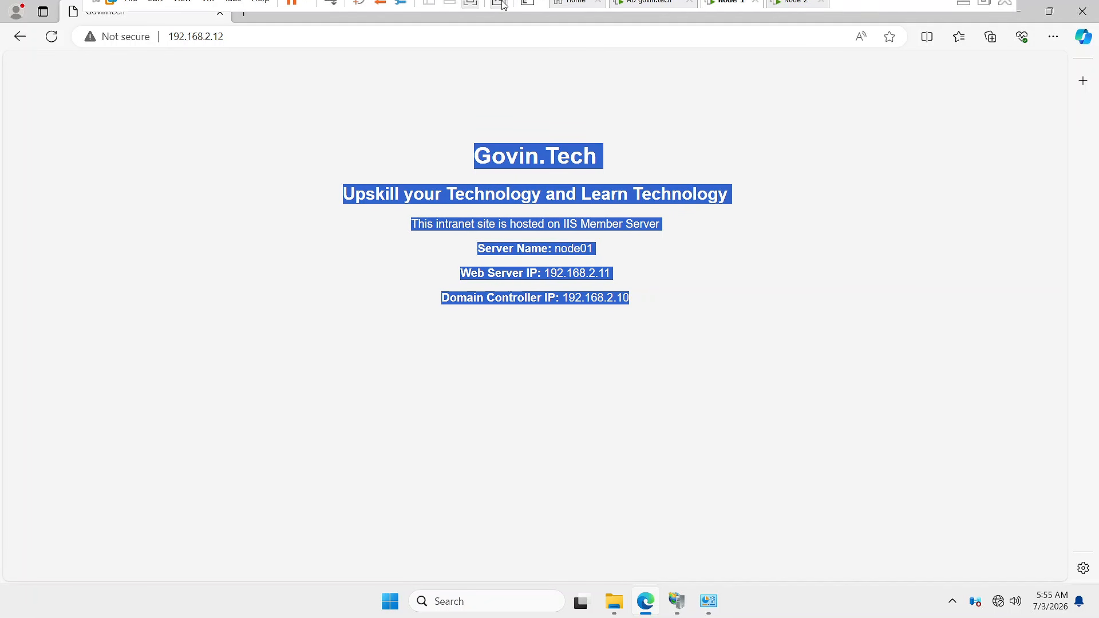
{"action": "left_click", "coordinate": [790, 13]}
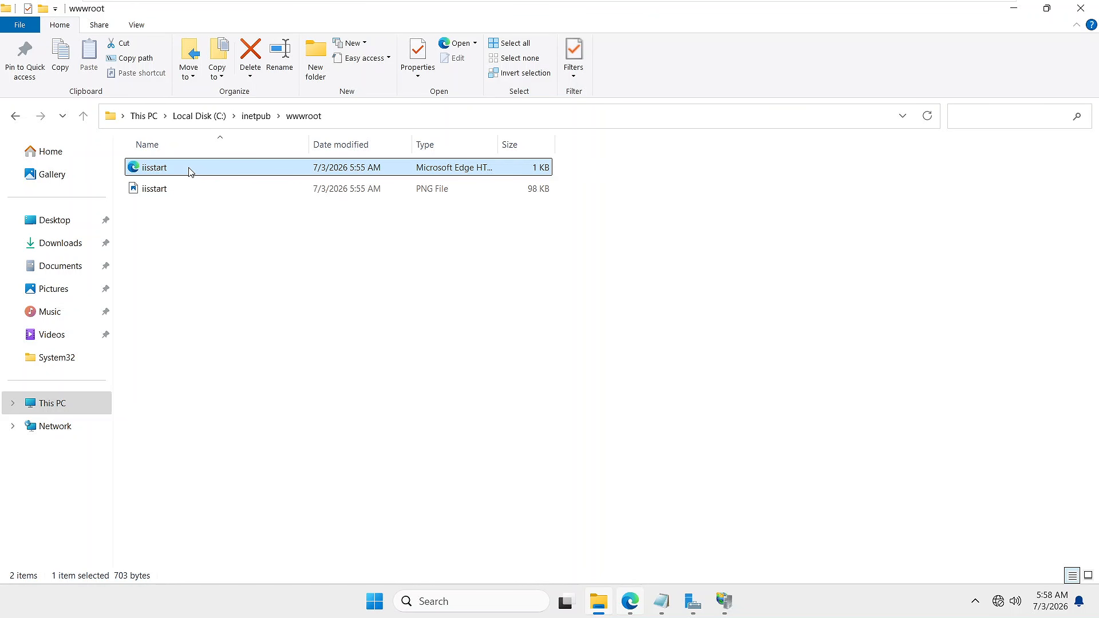
{"action": "mouse_move", "coordinate": [643, 5]}
{"action": "left_click", "coordinate": [729, 16]}
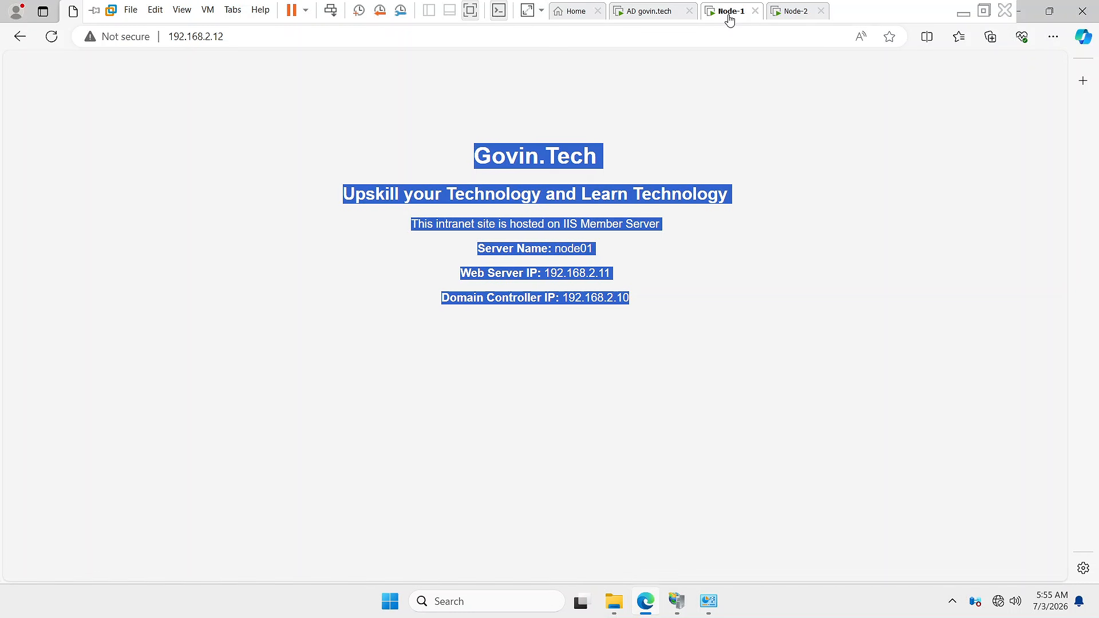
{"action": "left_click", "coordinate": [483, 165]}
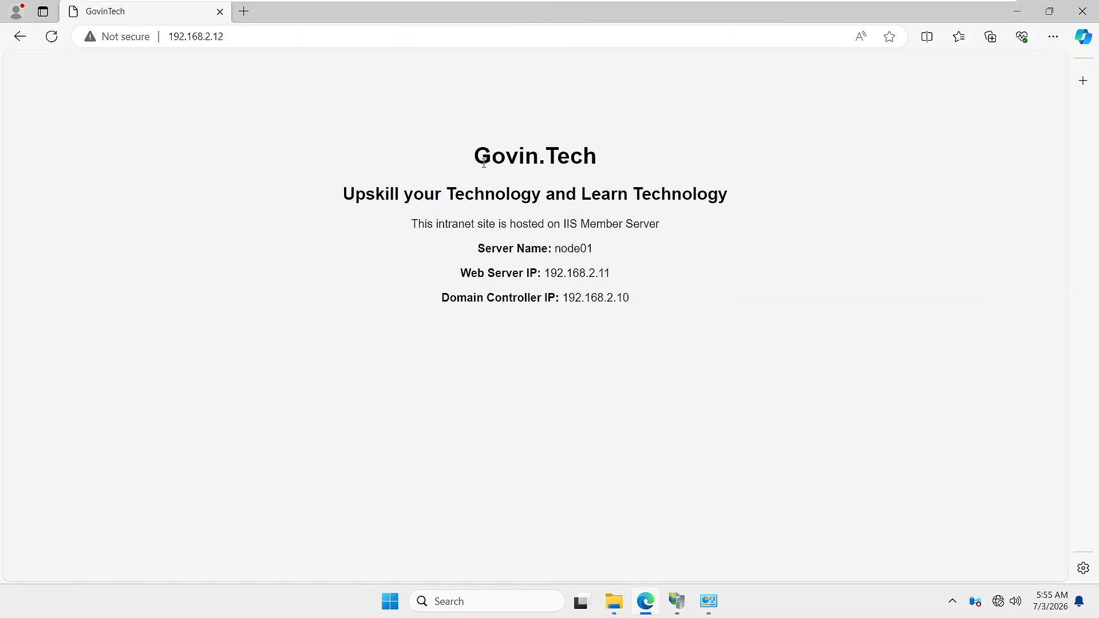
{"action": "double_click", "coordinate": [487, 154]}
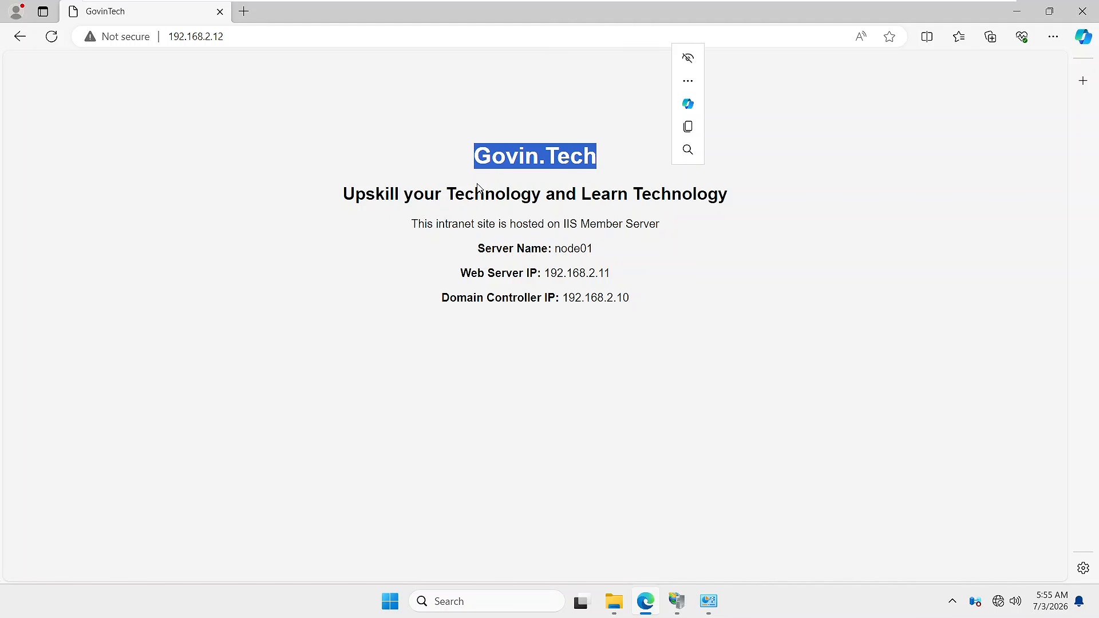
{"action": "left_click", "coordinate": [715, 235]}
{"action": "mouse_move", "coordinate": [821, 2]}
{"action": "left_click", "coordinate": [792, 16]}
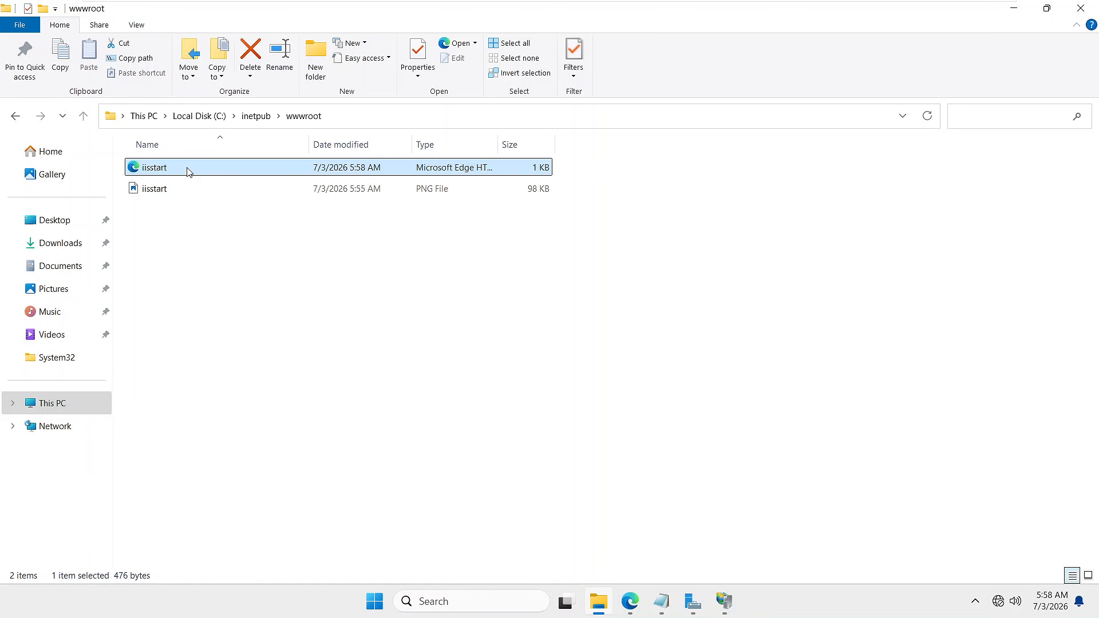
- Open iisstart.htm in wwwroot with Notepad through its Open with menu
{"action": "left_click", "coordinate": [196, 261]}
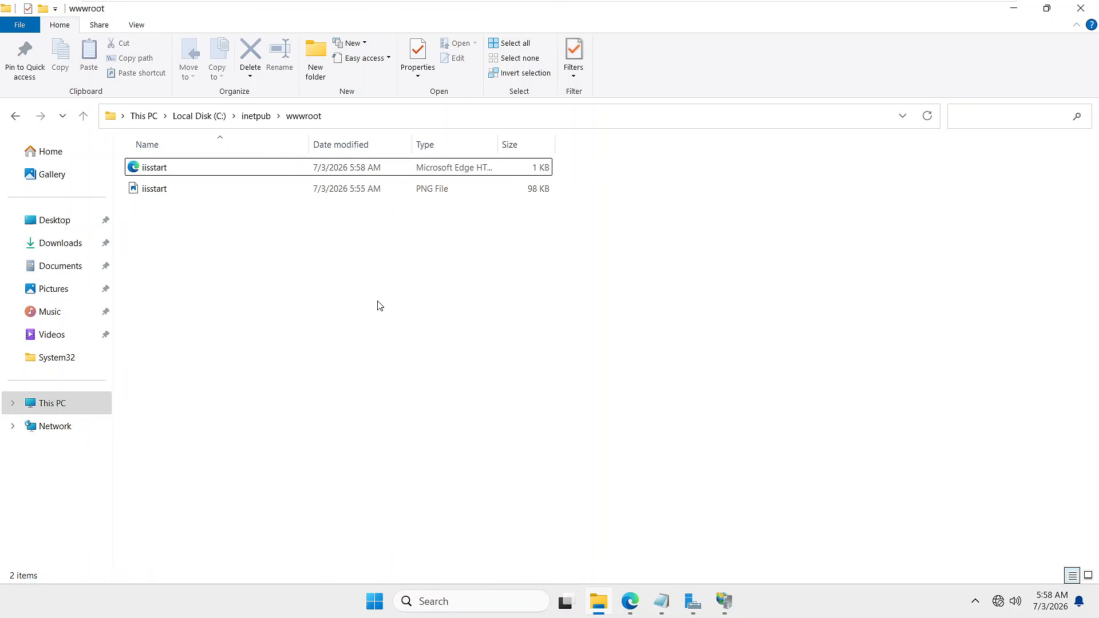
{"action": "double_click", "coordinate": [209, 168]}
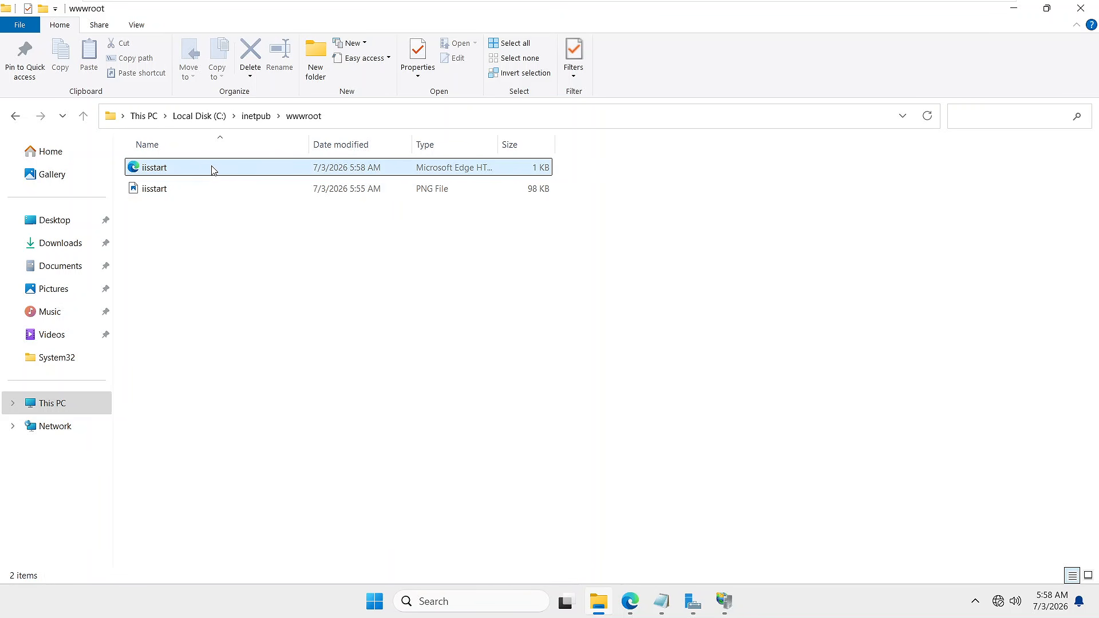
{"action": "right_click", "coordinate": [212, 170]}
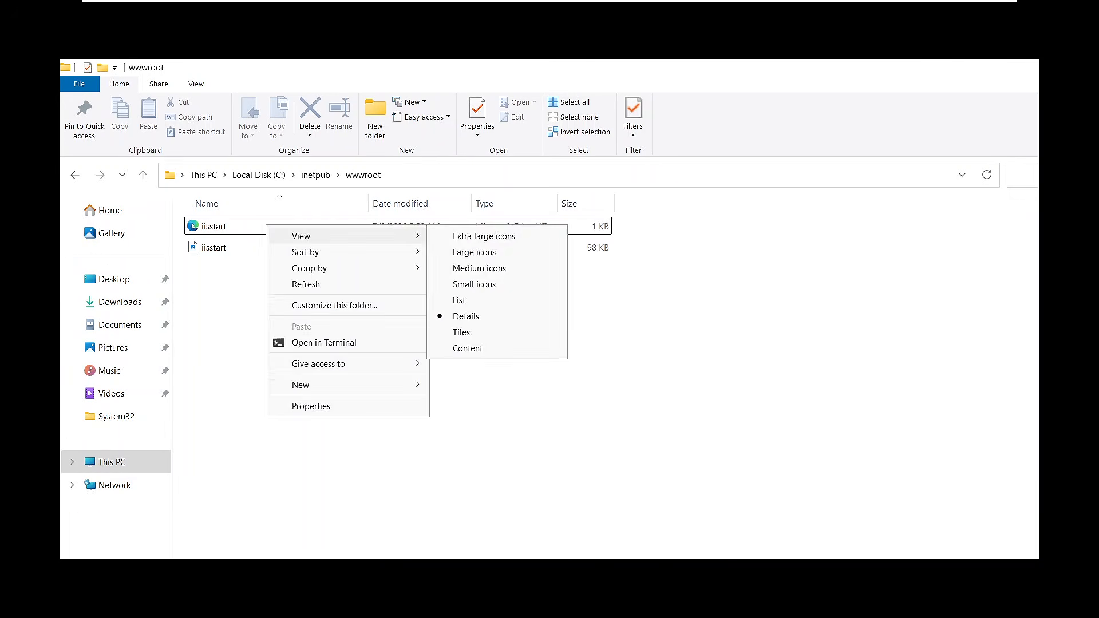
{"action": "key", "text": "Escape"}
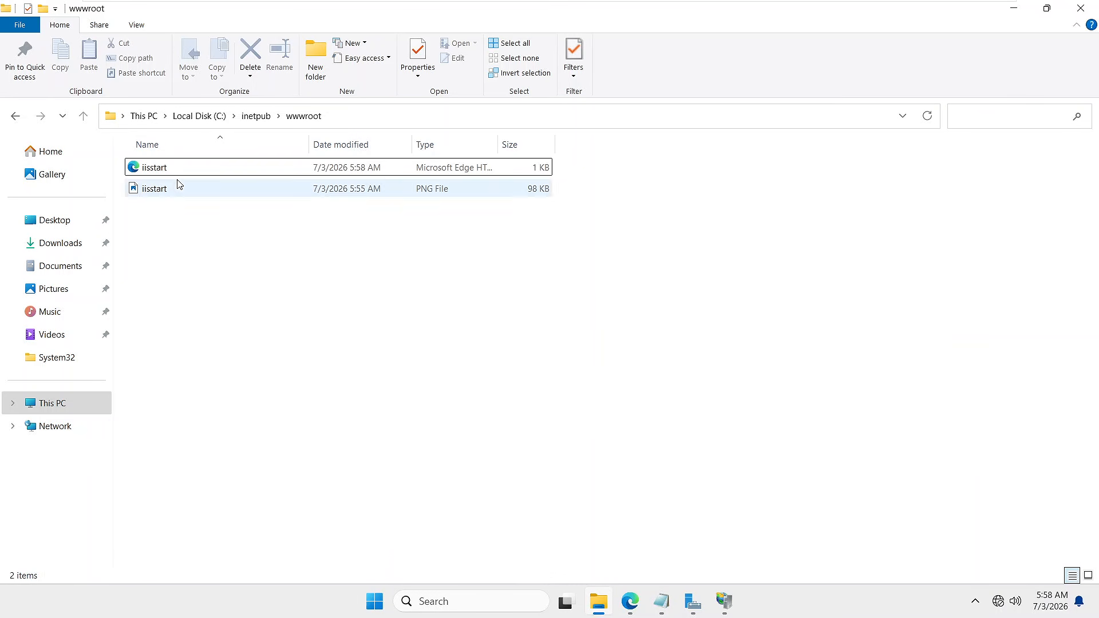
{"action": "right_click", "coordinate": [162, 172]}
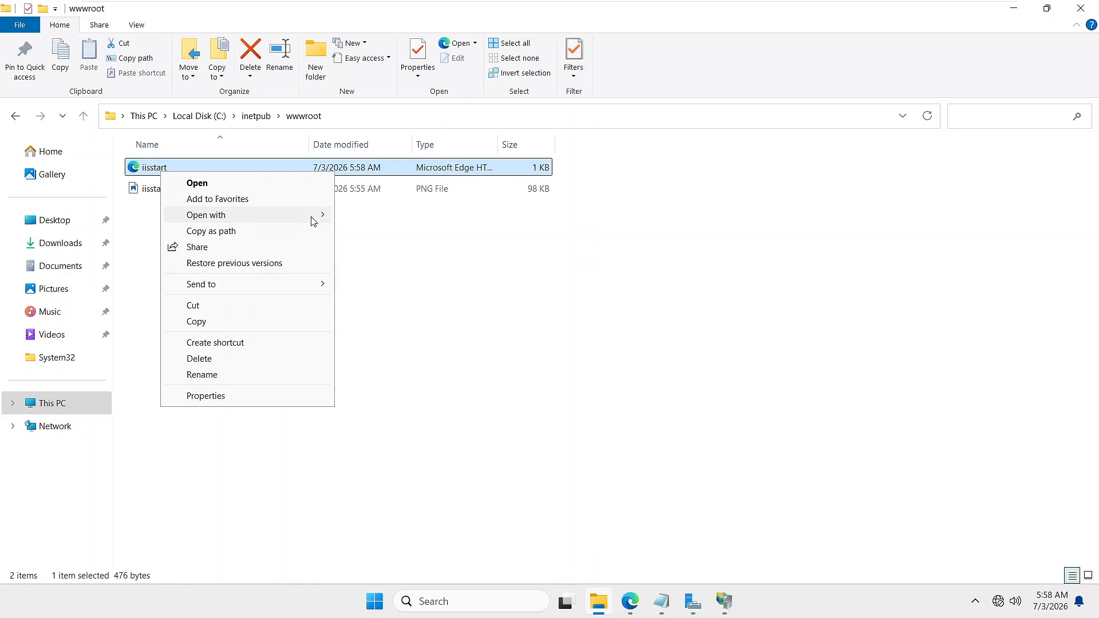
{"action": "left_click", "coordinate": [313, 222]}
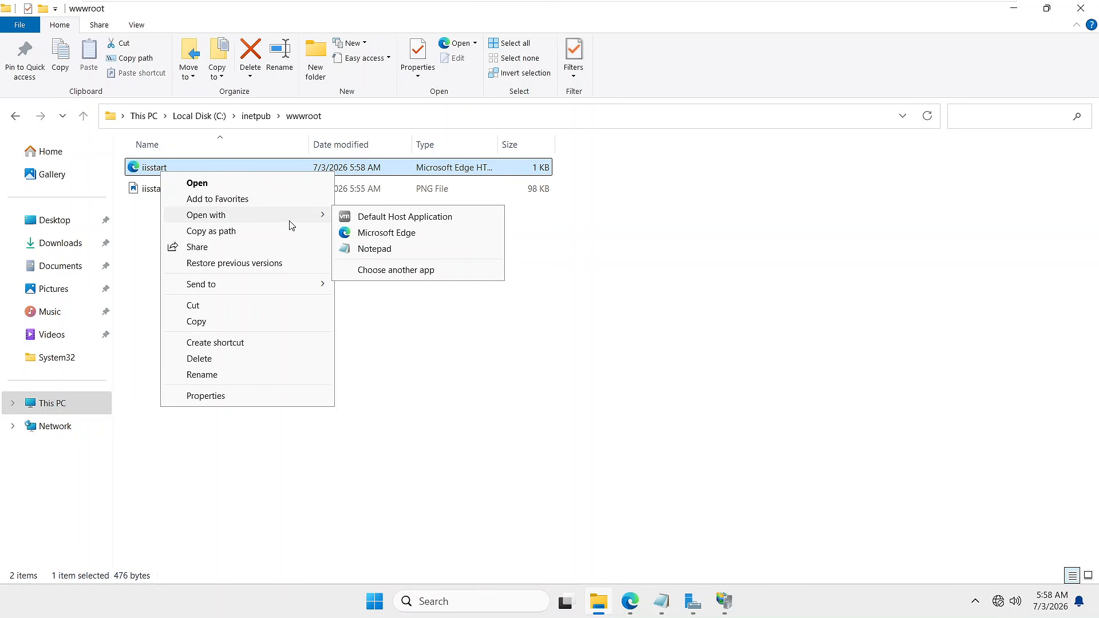
{"action": "left_click", "coordinate": [373, 250]}
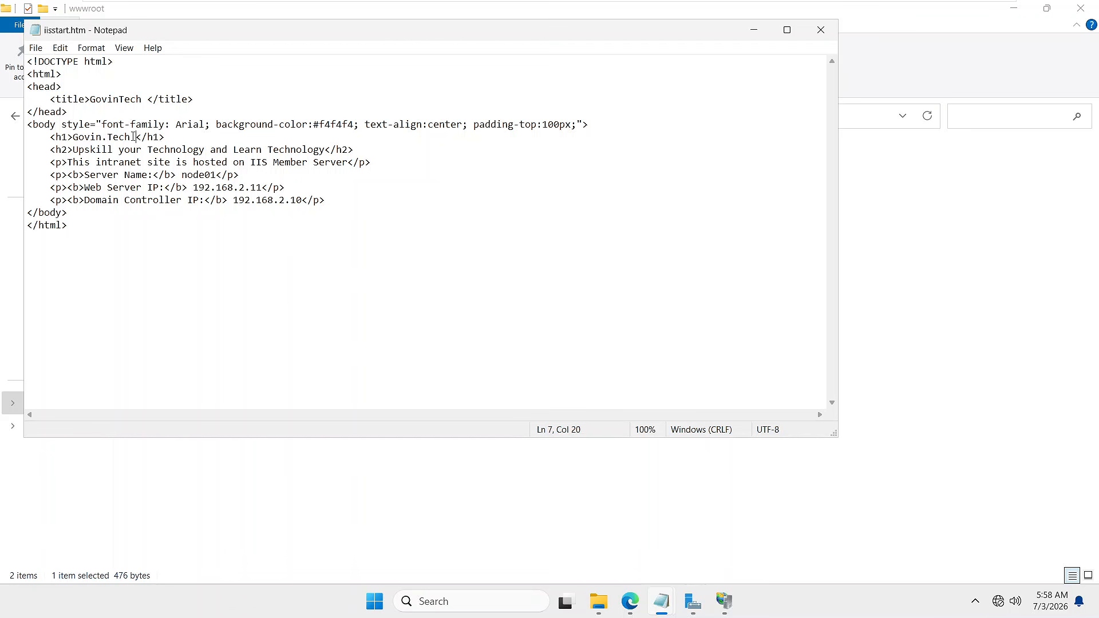
- Replace the Govin.Tech heading with 'Techietheri', save iisstart.htm, and close Notepad
{"action": "left_click_drag", "start_coordinate": [130, 137], "coordinate": [77, 141]}
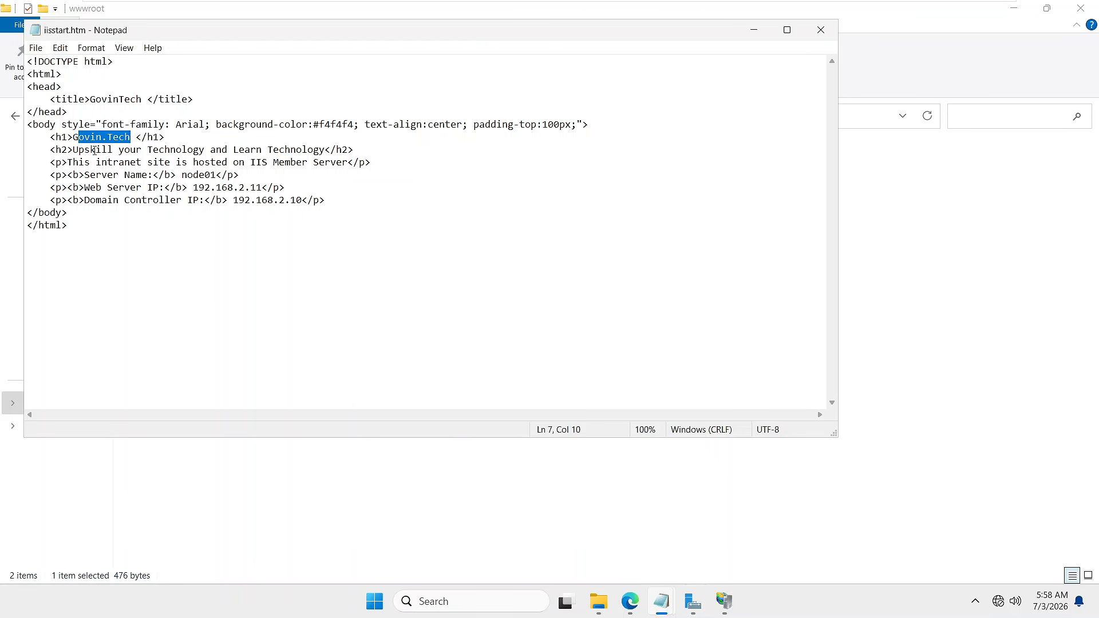
{"action": "key", "text": "BackSpace"}
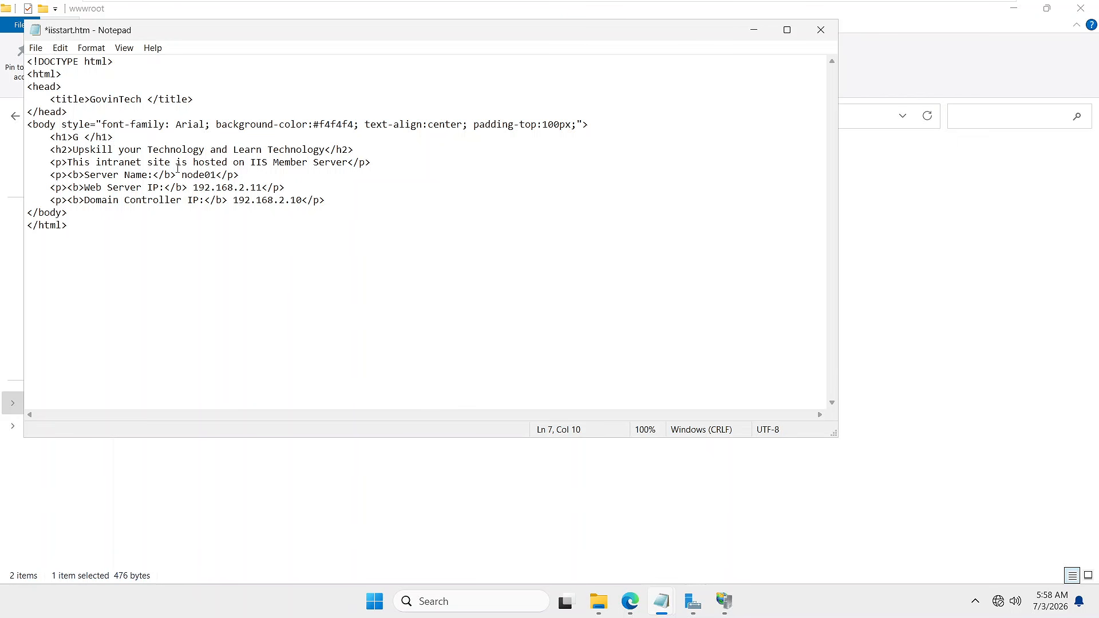
{"action": "key", "text": "BackSpace"}
{"action": "type", "text": "Techietheri"}
{"action": "key", "text": "ctrl+s"}
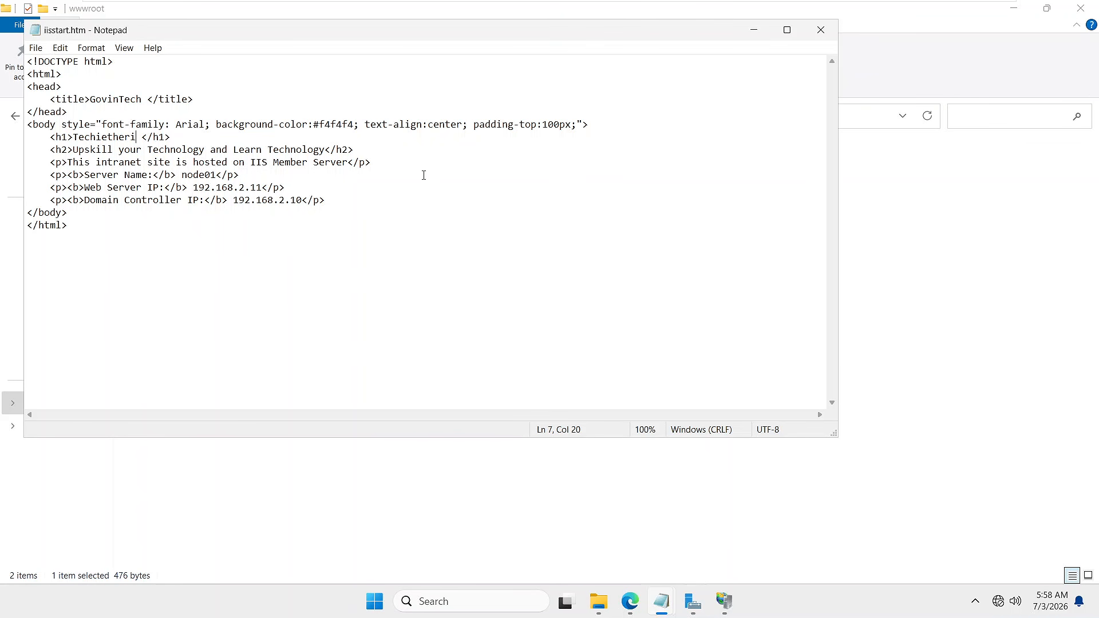
{"action": "left_click", "coordinate": [820, 30]}
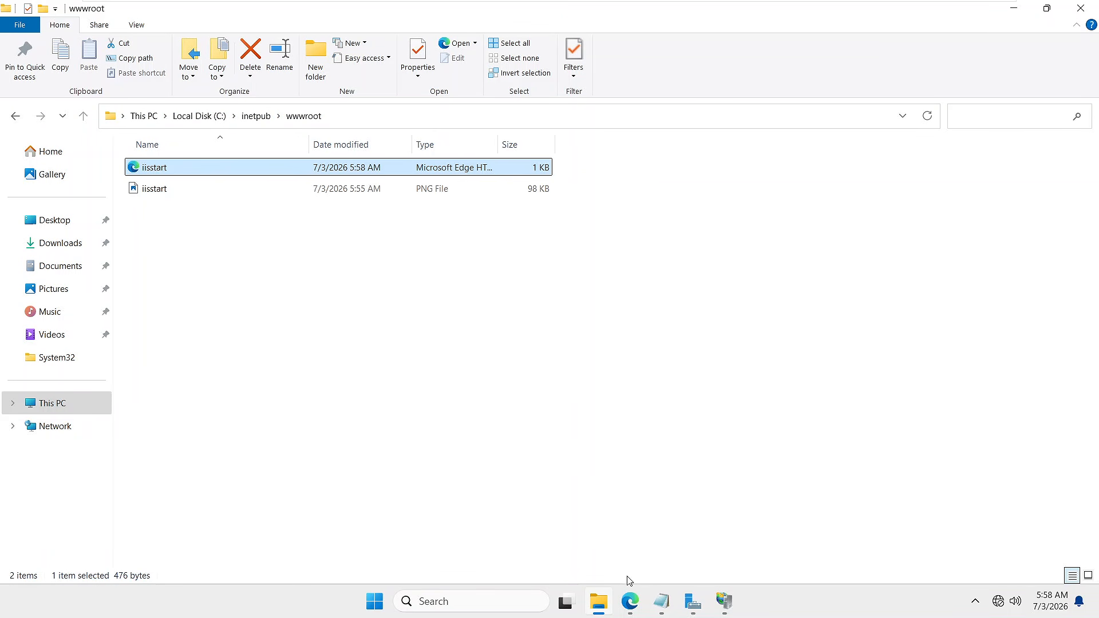
- On Node-1, reload 192.168.2.12 in Edge
{"action": "mouse_move", "coordinate": [864, 5]}
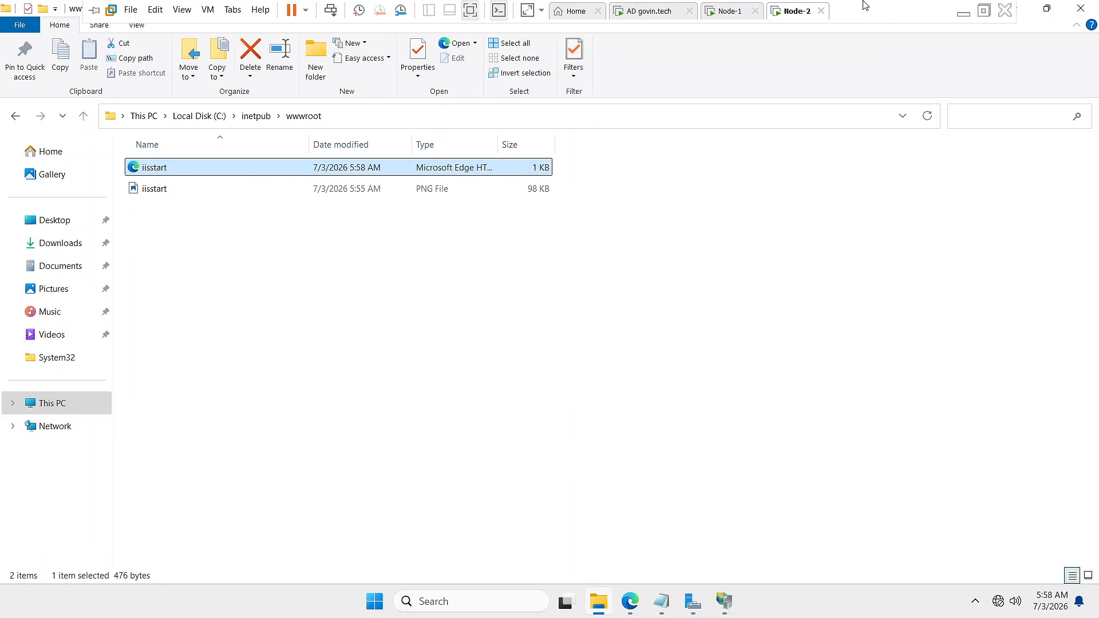
{"action": "left_click", "coordinate": [714, 17]}
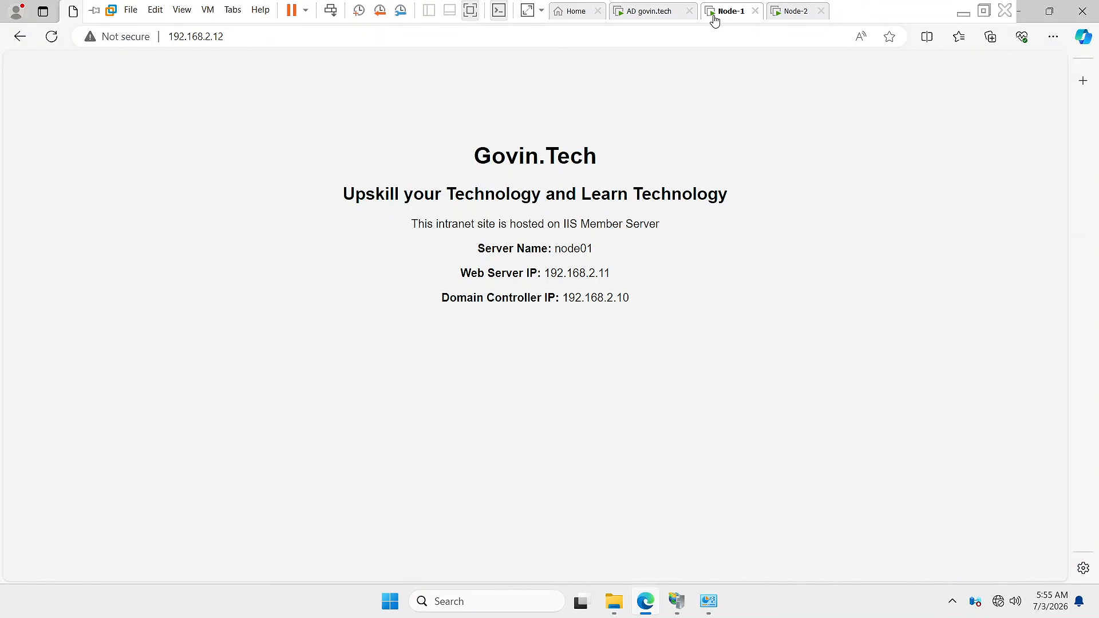
{"action": "left_click", "coordinate": [236, 36]}
{"action": "key", "text": "Return"}
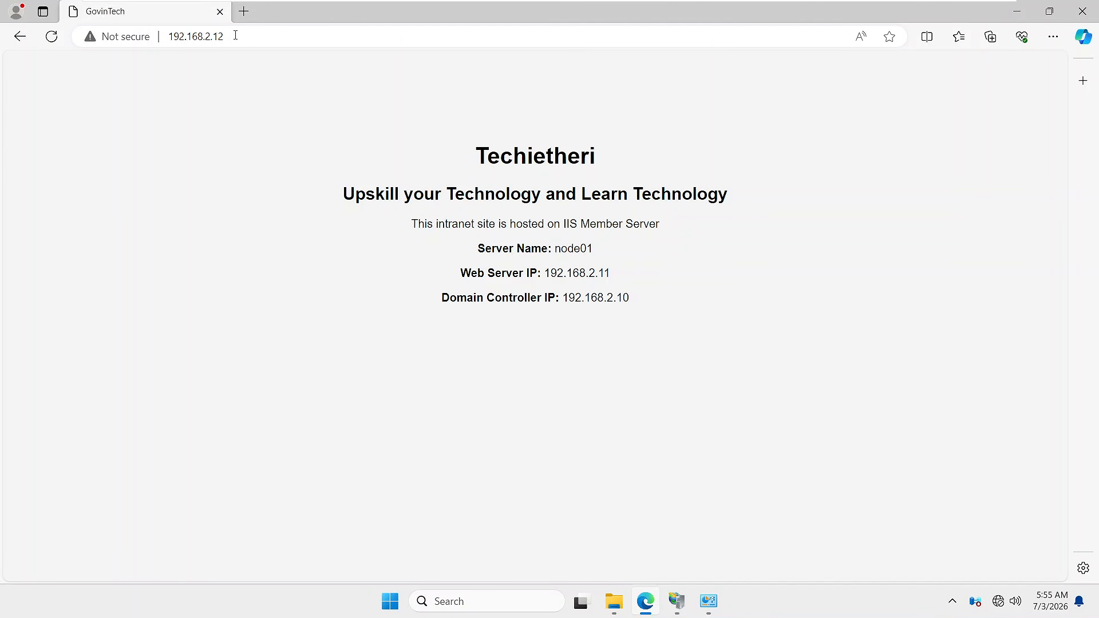
- Highlight the Techietheri heading, subheading and server details, then return to Node-2
{"action": "left_click_drag", "start_coordinate": [487, 155], "coordinate": [596, 156]}
{"action": "left_click_drag", "start_coordinate": [477, 155], "coordinate": [588, 155]}
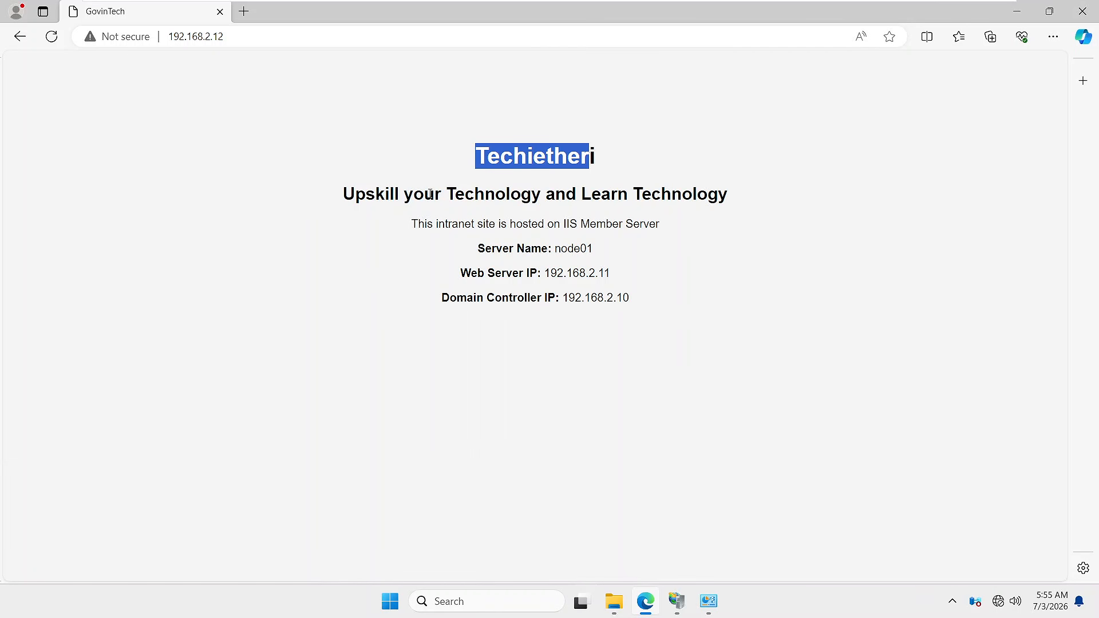
{"action": "left_click_drag", "start_coordinate": [343, 198], "coordinate": [720, 198]}
{"action": "left_click_drag", "start_coordinate": [422, 232], "coordinate": [656, 300]}
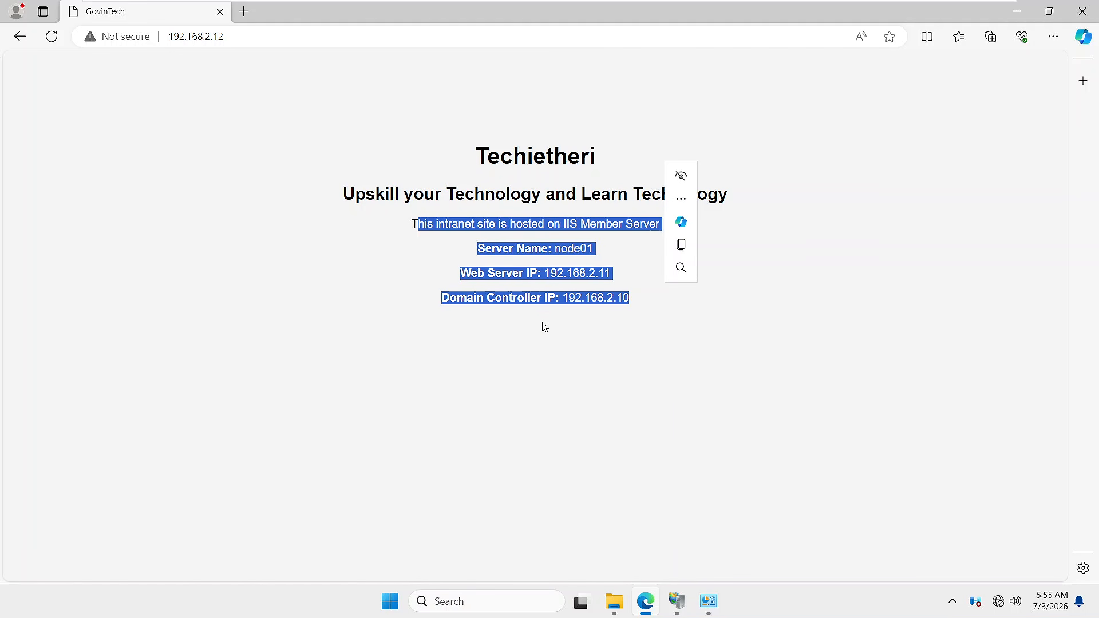
{"action": "mouse_move", "coordinate": [820, 3]}
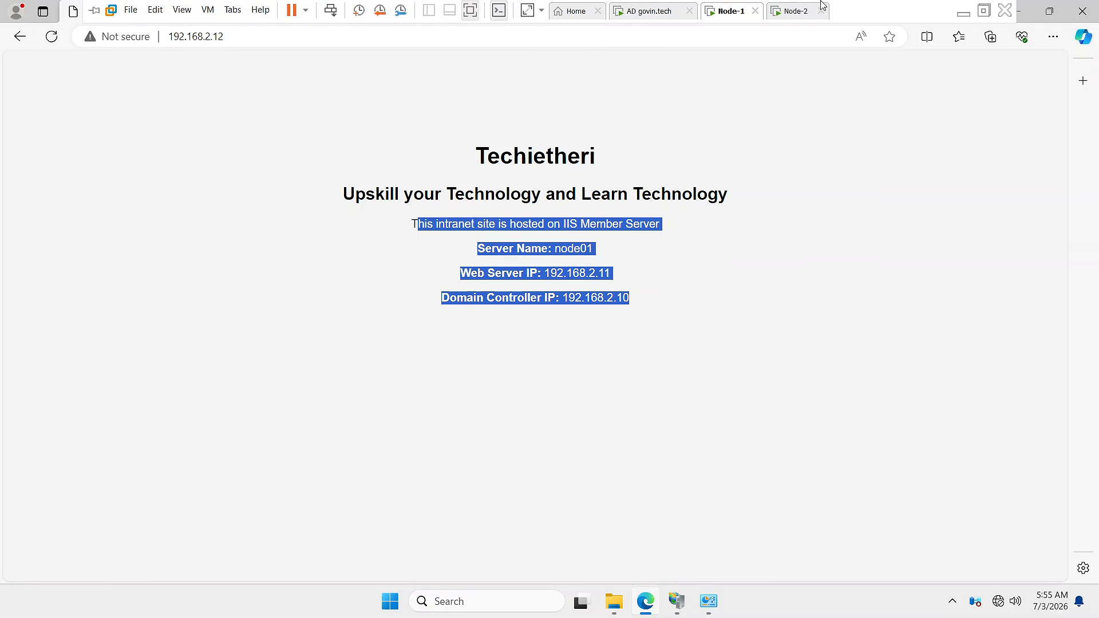
{"action": "left_click", "coordinate": [785, 16]}
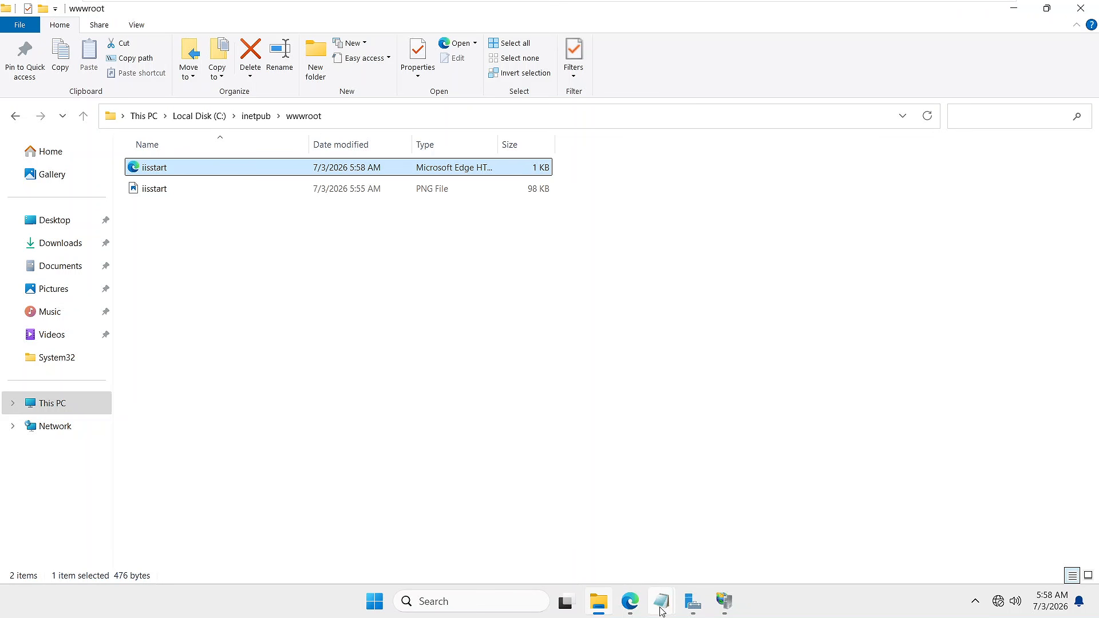
- Bring the untitled Notepad HTML to the front, maximised, and scroll to its top
{"action": "mouse_move", "coordinate": [661, 612]}
{"action": "left_click", "coordinate": [686, 546]}
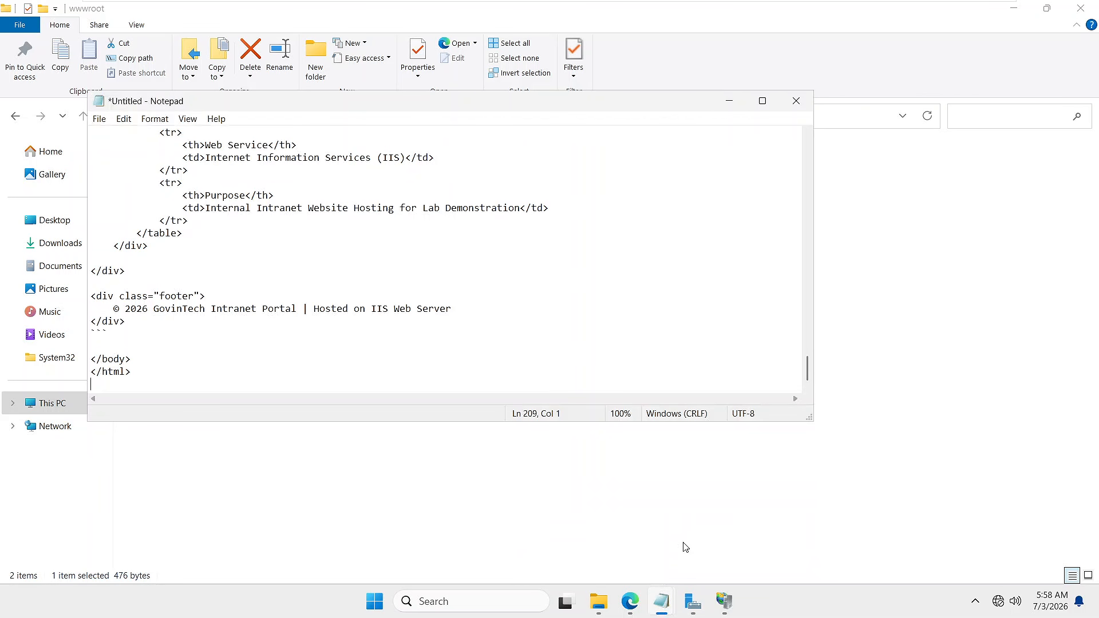
{"action": "left_click", "coordinate": [764, 102]}
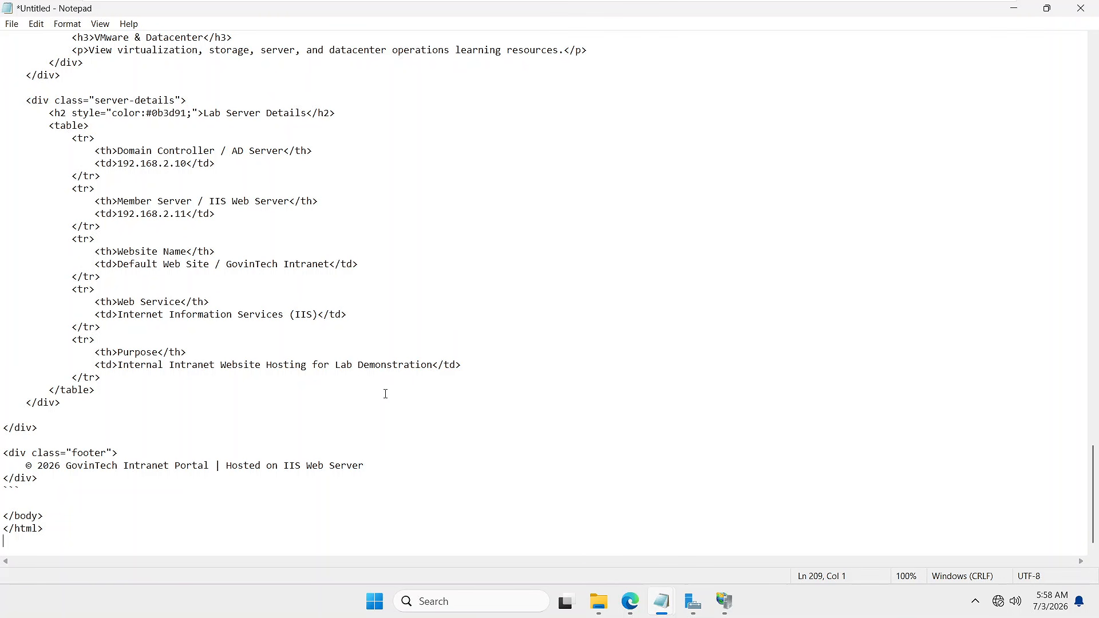
{"action": "scroll", "coordinate": [330, 383], "scroll_direction": "up", "scroll_amount": 9}
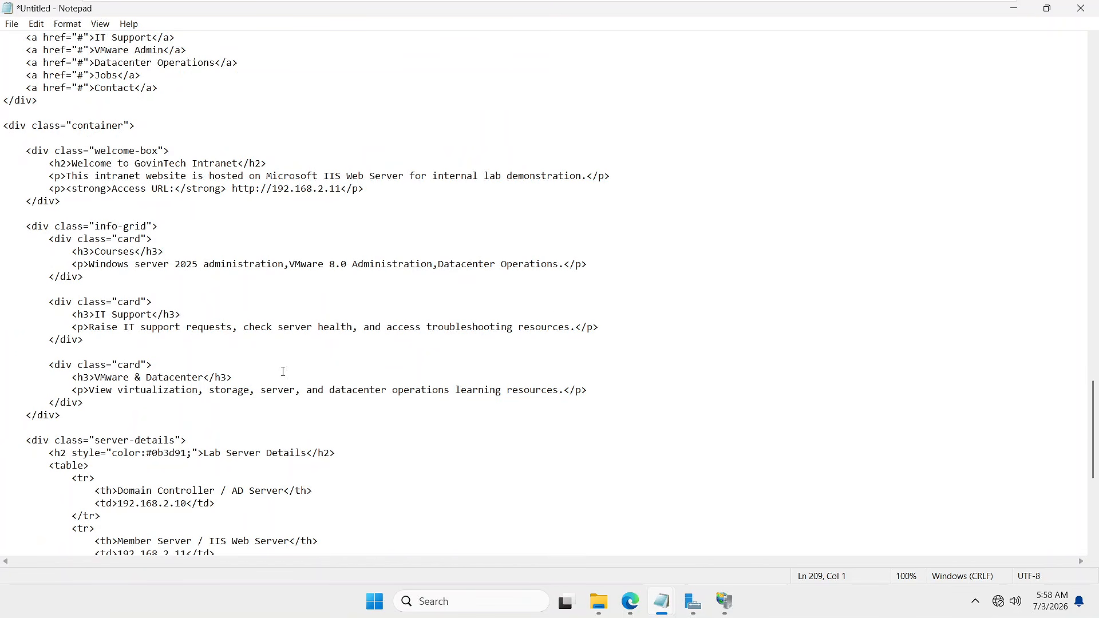
{"action": "scroll", "coordinate": [283, 371], "scroll_direction": "up", "scroll_amount": 20}
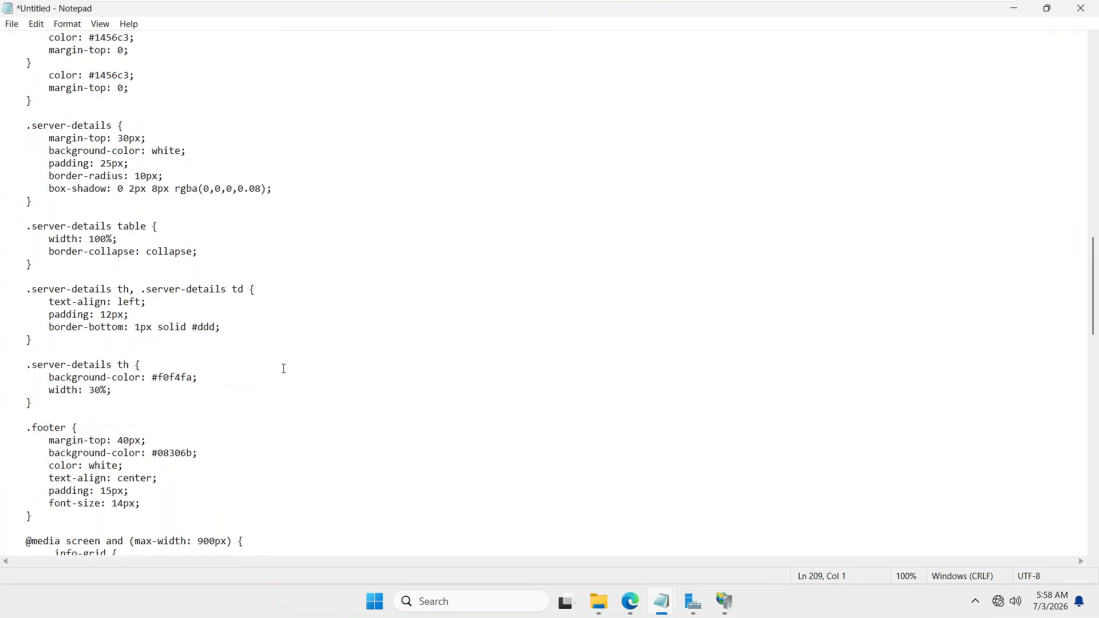
{"action": "scroll", "coordinate": [288, 367], "scroll_direction": "up", "scroll_amount": 15}
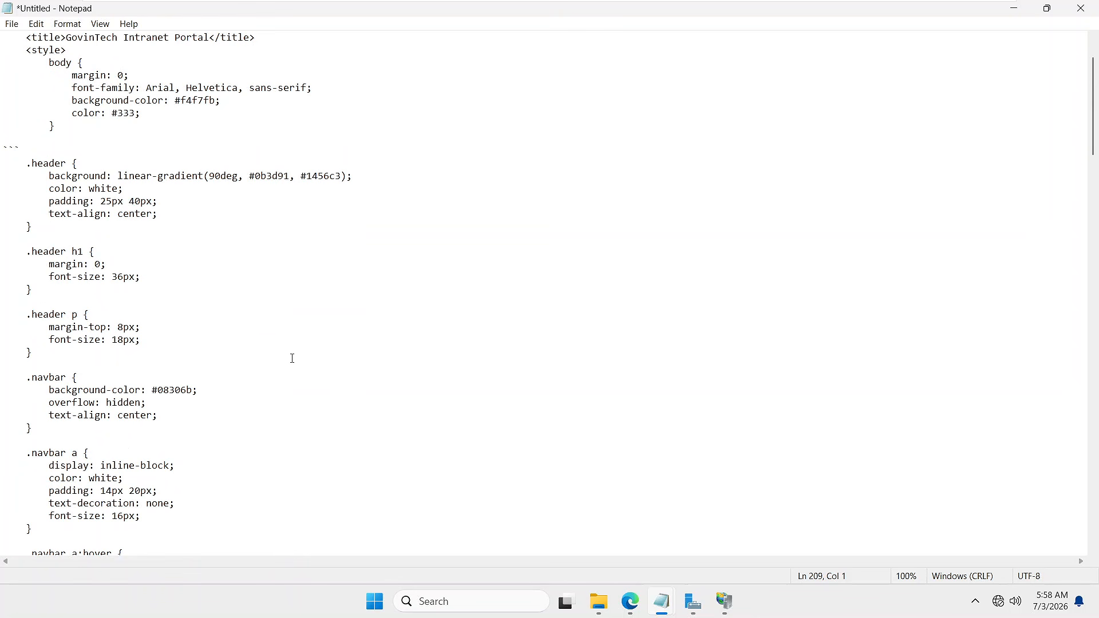
{"action": "scroll", "coordinate": [292, 358], "scroll_direction": "up", "scroll_amount": 2}
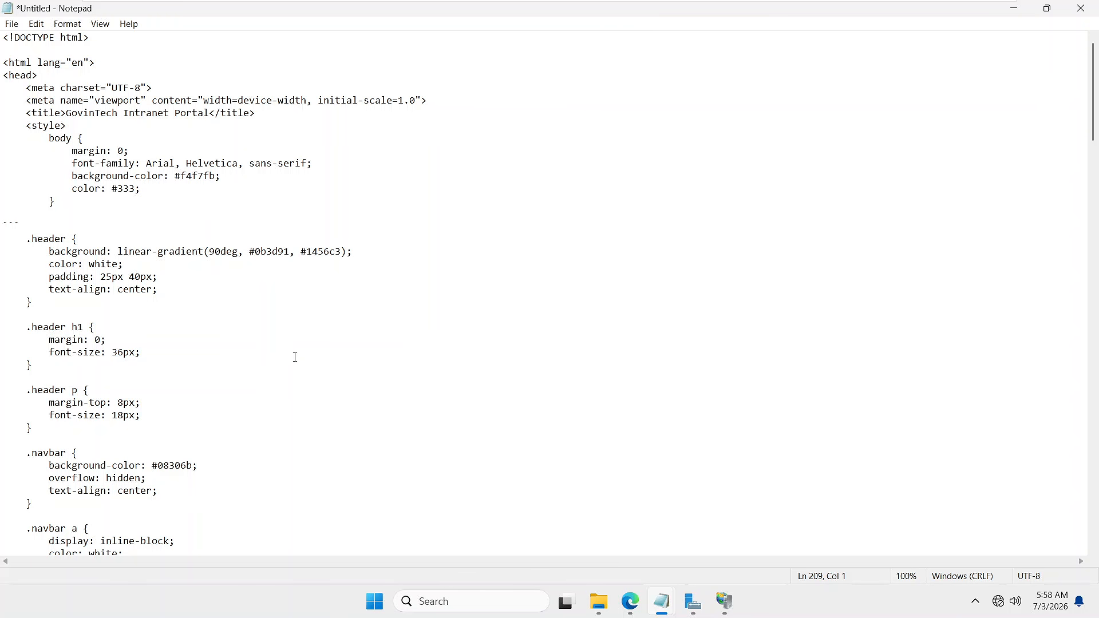
- Scroll through the portal HTML, reviewing its info cards and Lab Server Details table
{"action": "scroll", "coordinate": [145, 302], "scroll_direction": "down", "scroll_amount": 2}
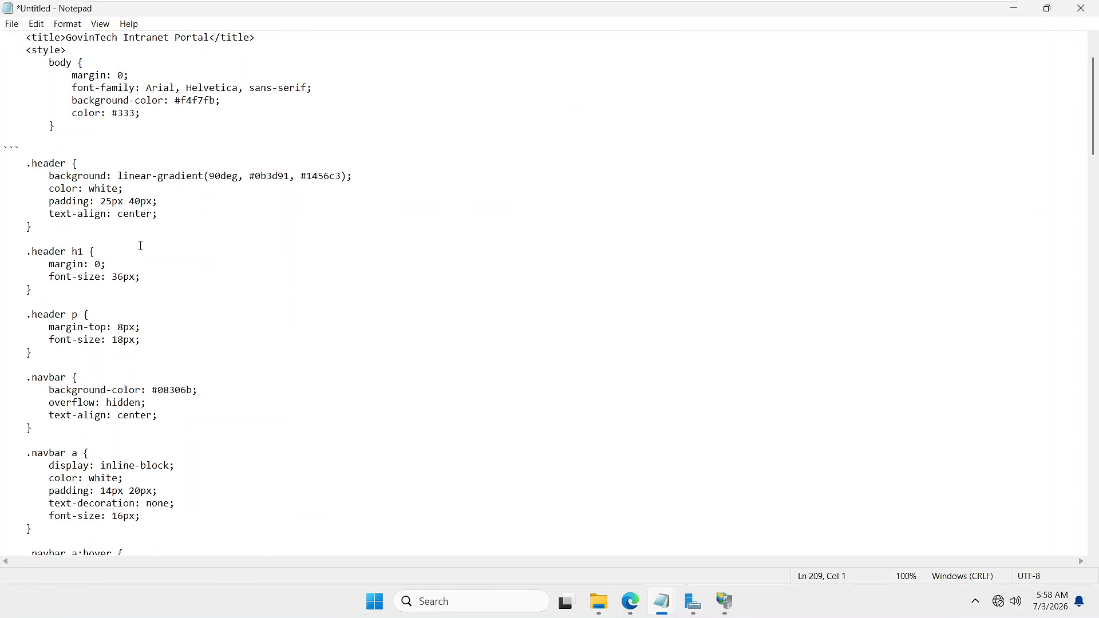
{"action": "scroll", "coordinate": [155, 269], "scroll_direction": "down", "scroll_amount": 1}
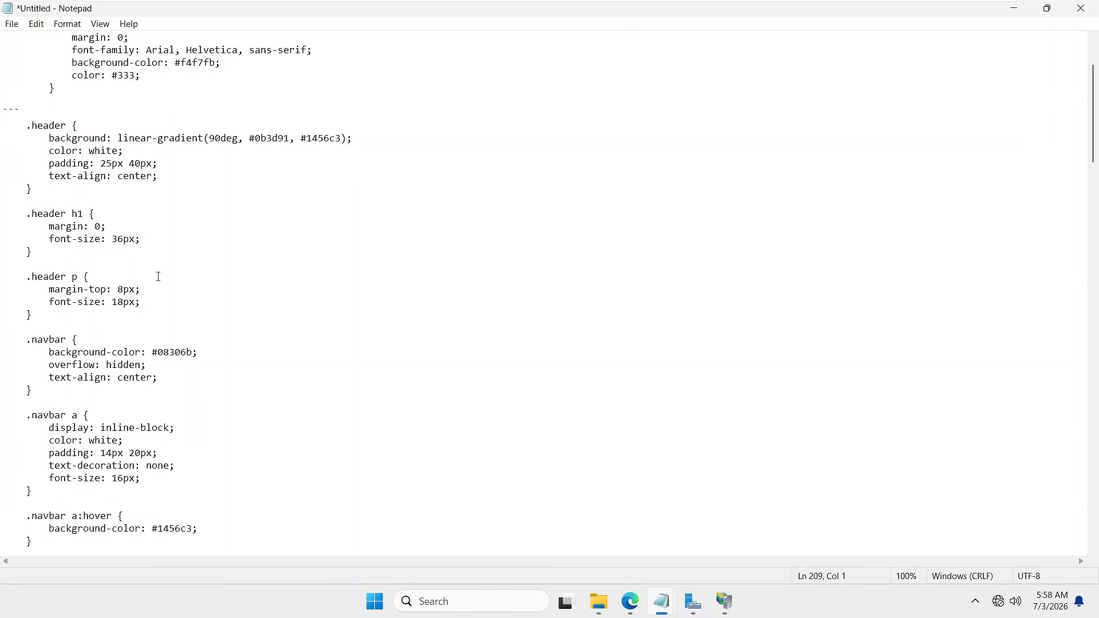
{"action": "scroll", "coordinate": [157, 280], "scroll_direction": "down", "scroll_amount": 1}
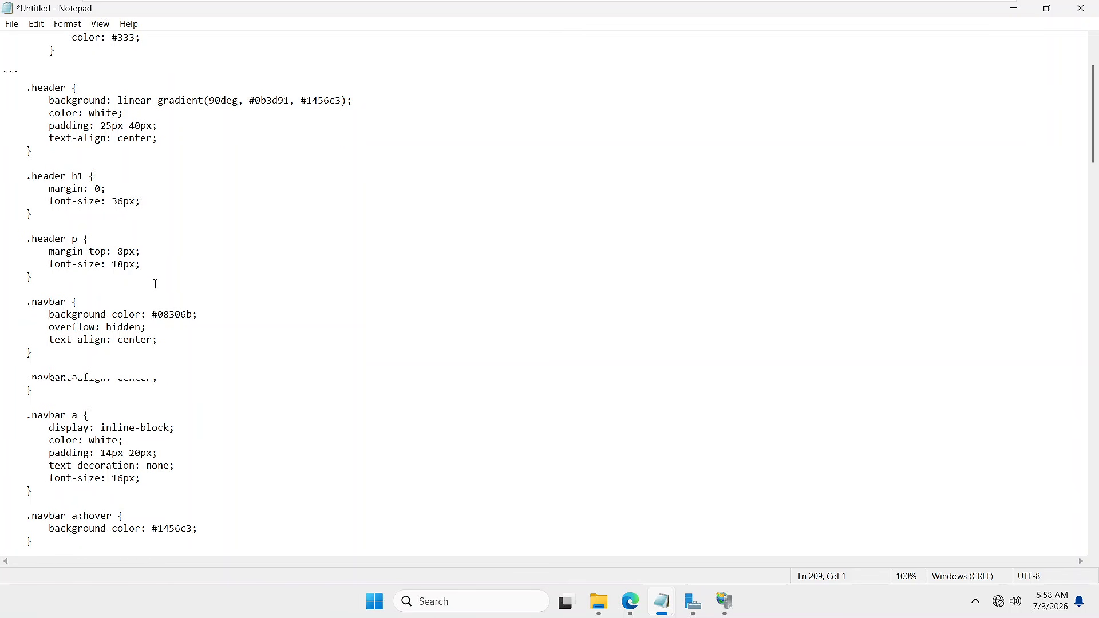
{"action": "scroll", "coordinate": [155, 284], "scroll_direction": "up", "scroll_amount": 4}
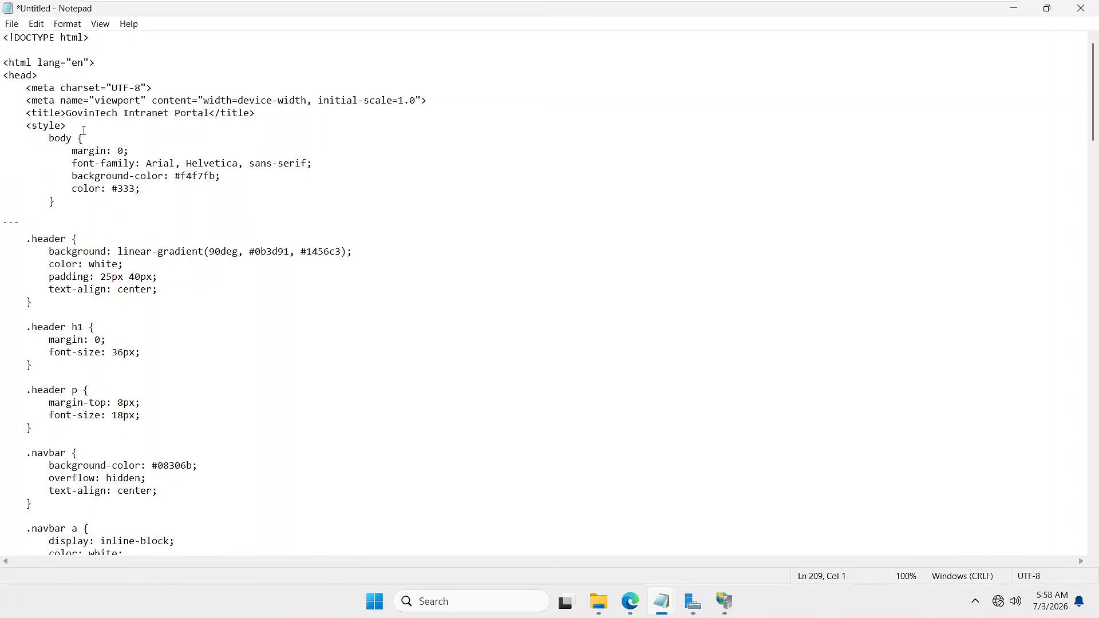
{"action": "scroll", "coordinate": [148, 270], "scroll_direction": "down", "scroll_amount": 2}
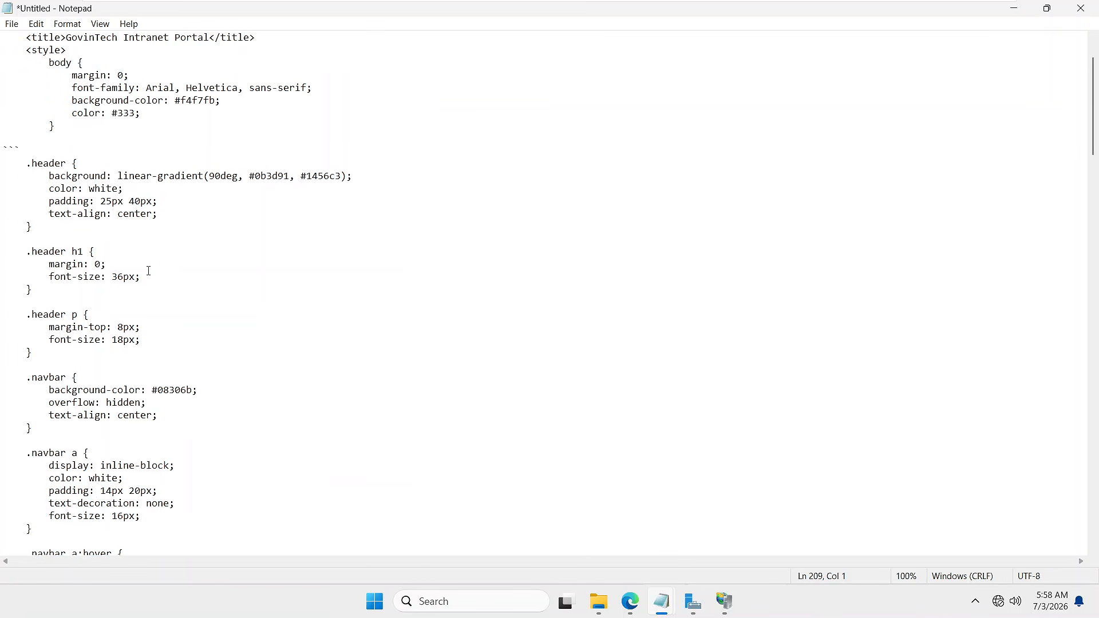
{"action": "scroll", "coordinate": [150, 277], "scroll_direction": "down", "scroll_amount": 9}
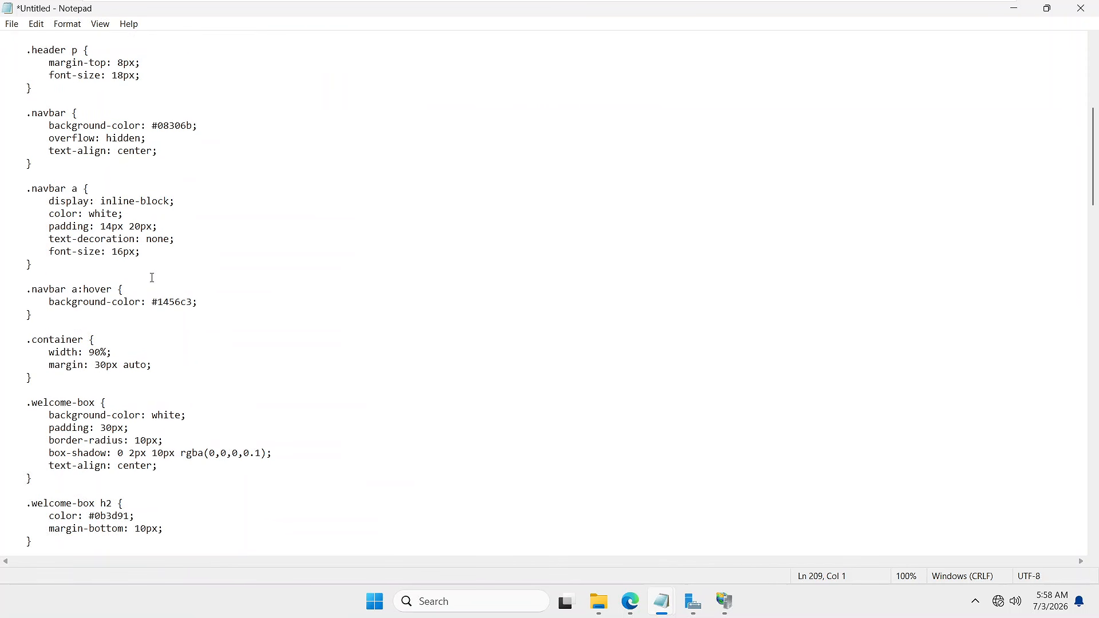
{"action": "scroll", "coordinate": [153, 277], "scroll_direction": "down", "scroll_amount": 13}
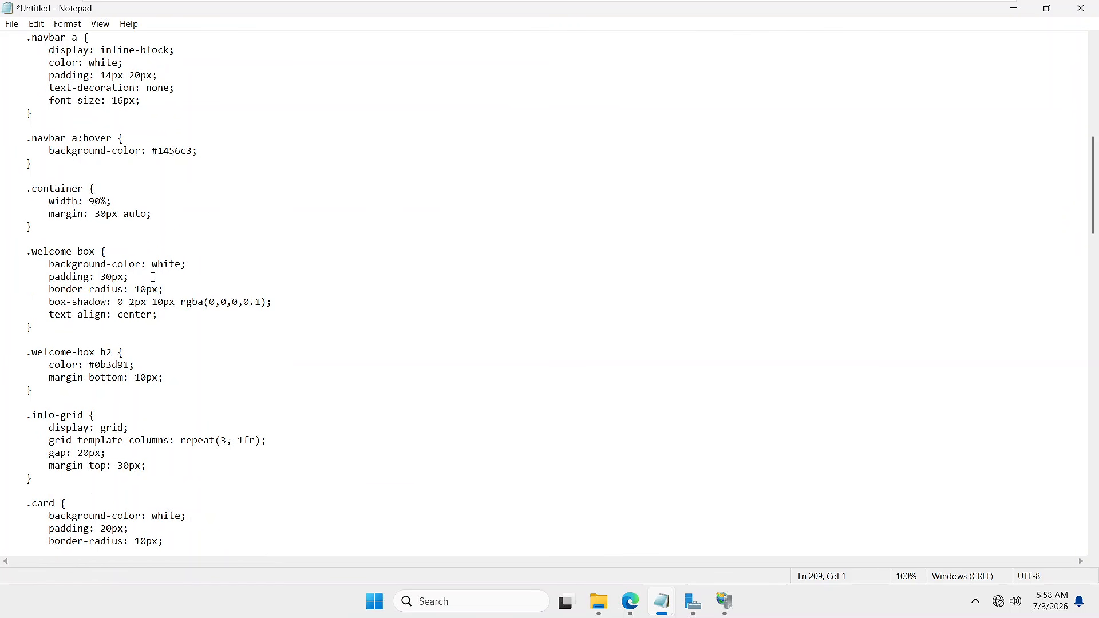
{"action": "scroll", "coordinate": [153, 277], "scroll_direction": "down", "scroll_amount": 14}
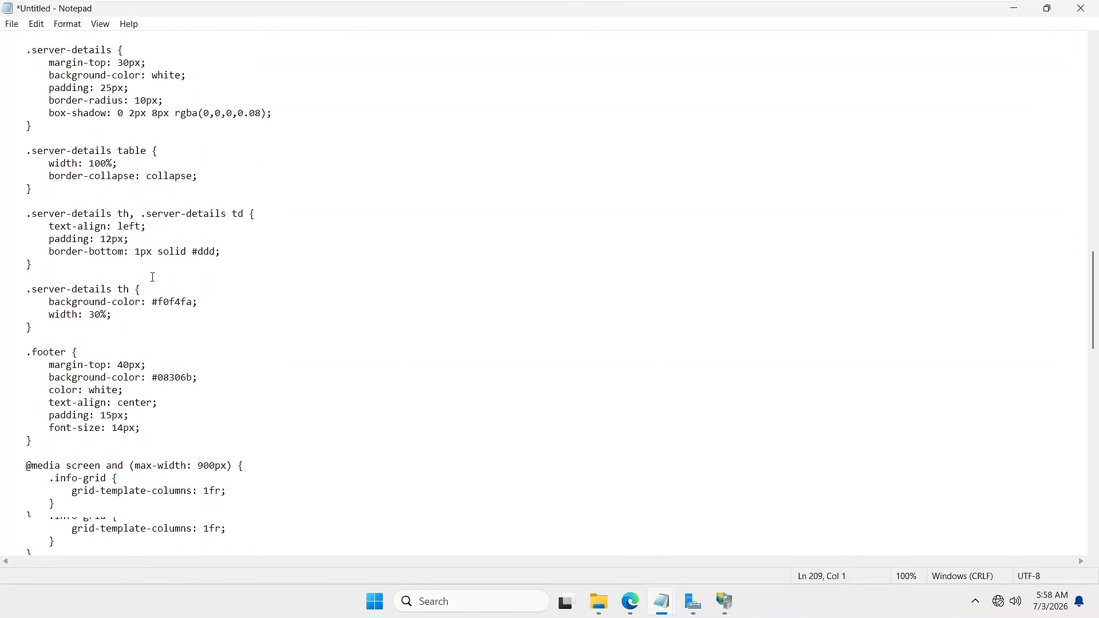
{"action": "scroll", "coordinate": [156, 277], "scroll_direction": "down", "scroll_amount": 16}
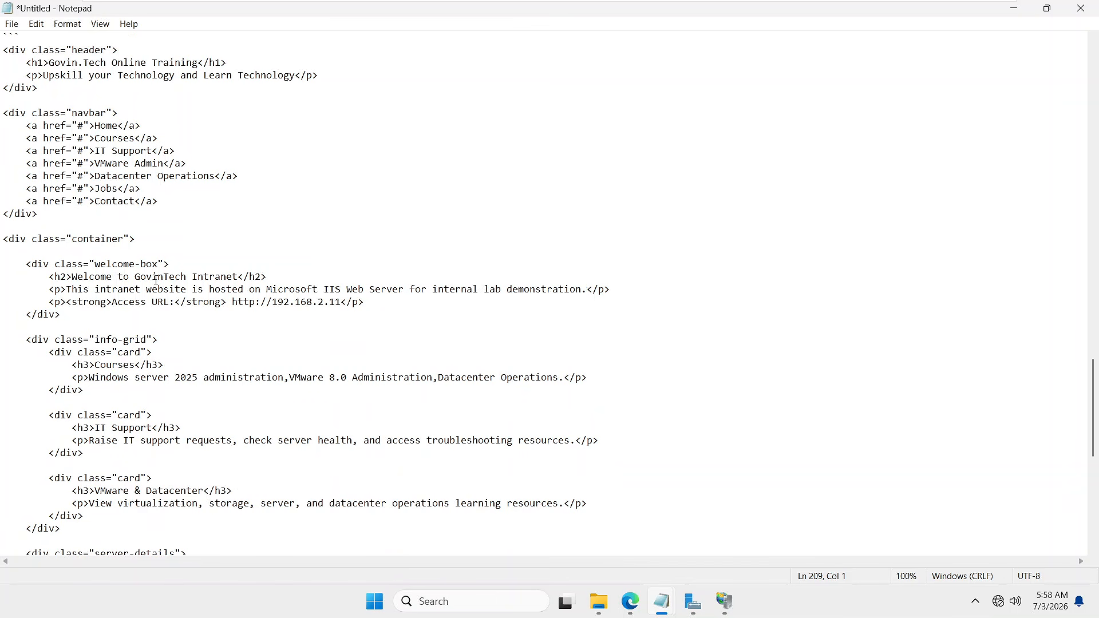
{"action": "scroll", "coordinate": [162, 287], "scroll_direction": "down", "scroll_amount": 2}
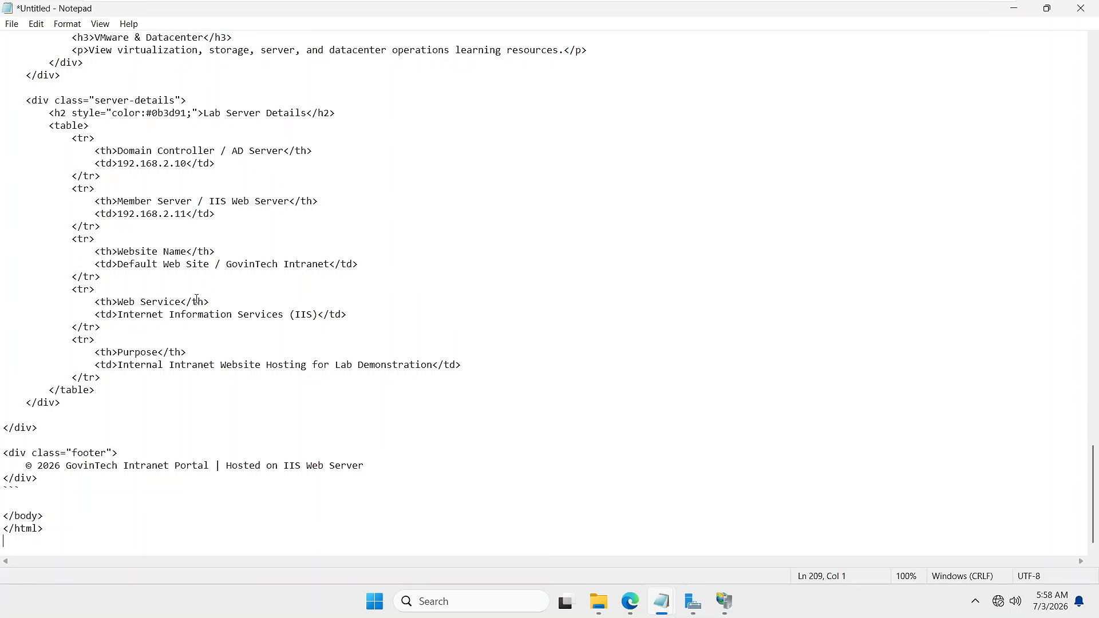
{"action": "scroll", "coordinate": [189, 292], "scroll_direction": "up", "scroll_amount": 4}
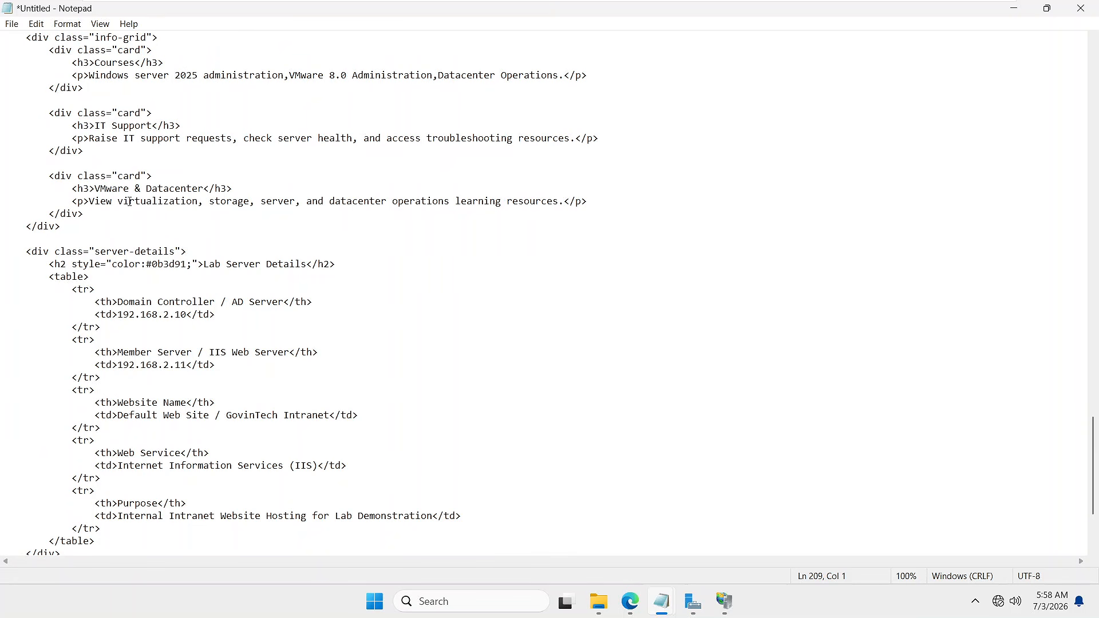
{"action": "scroll", "coordinate": [131, 205], "scroll_direction": "up", "scroll_amount": 2}
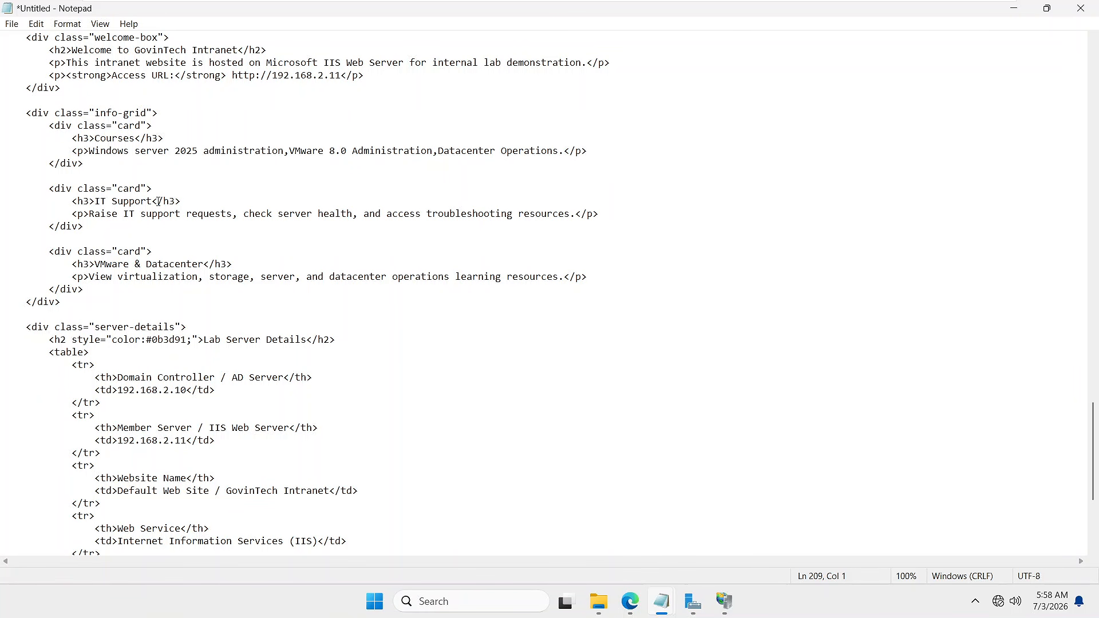
{"action": "scroll", "coordinate": [89, 70], "scroll_direction": "up", "scroll_amount": 1}
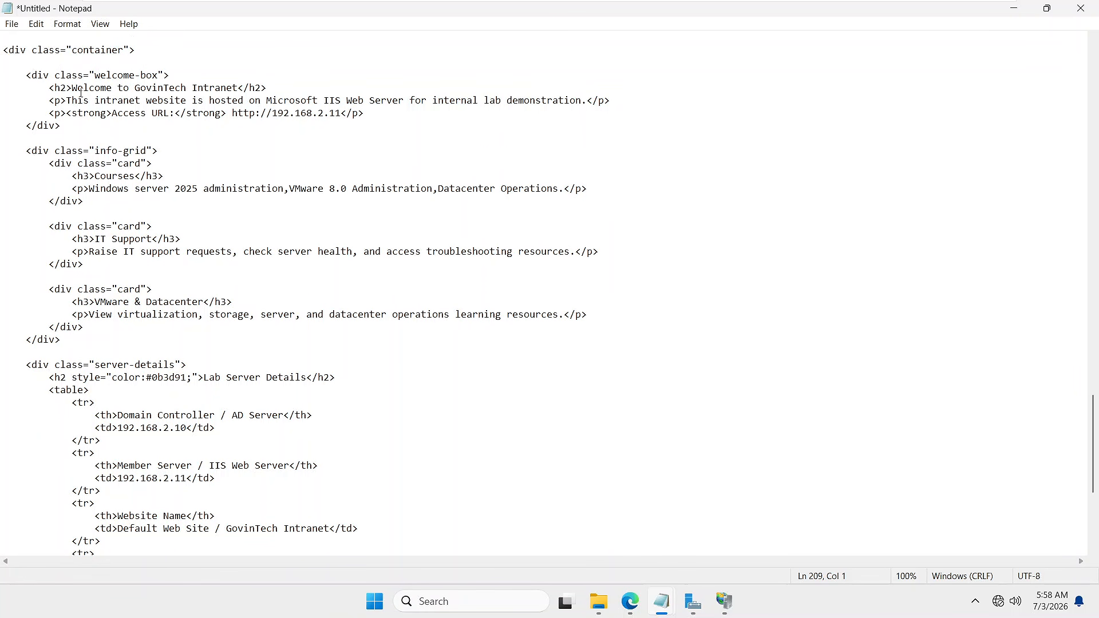
- Replace 'Intranet' with 'TechieThedri' in the <h2> line, giving 'Welcome to GovinTech TechieThedri'
{"action": "left_click", "coordinate": [73, 89]}
{"action": "left_click_drag", "start_coordinate": [237, 89], "coordinate": [192, 84]}
{"action": "key", "text": "Delete"}
{"action": "type", "text": "TechieThedri"}
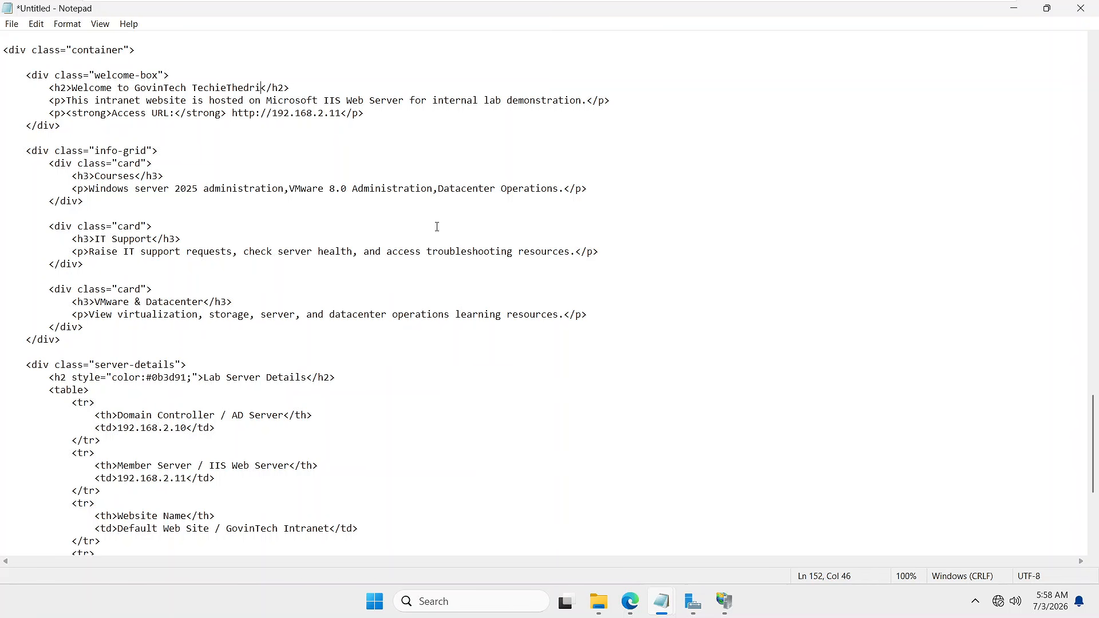
- Remove the stray 'd' so the heading reads 'Welcome to GovinTech TechieTheri', cancelling Save As
{"action": "key", "text": "Left"}
{"action": "key", "text": "Left"}
{"action": "key", "text": "BackSpace"}
{"action": "key", "text": "ctrl+s"}
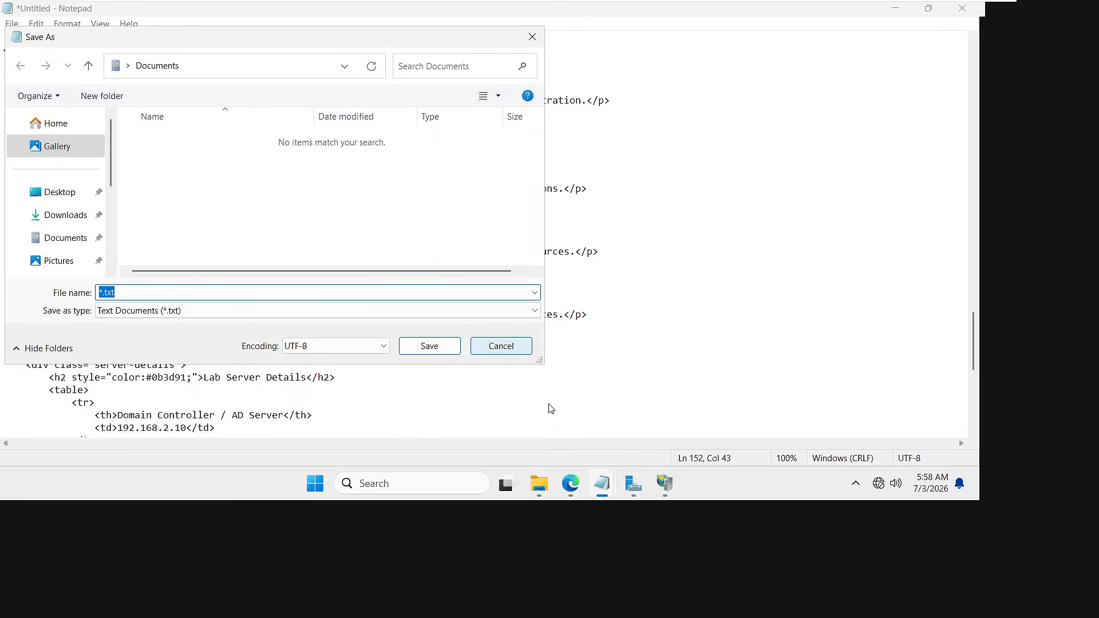
{"action": "left_click", "coordinate": [561, 405]}
- Select all the page HTML, check Edge's localhost page, then return to the wwwroot folder
{"action": "left_click", "coordinate": [431, 446]}
{"action": "key", "text": "ctrl+a"}
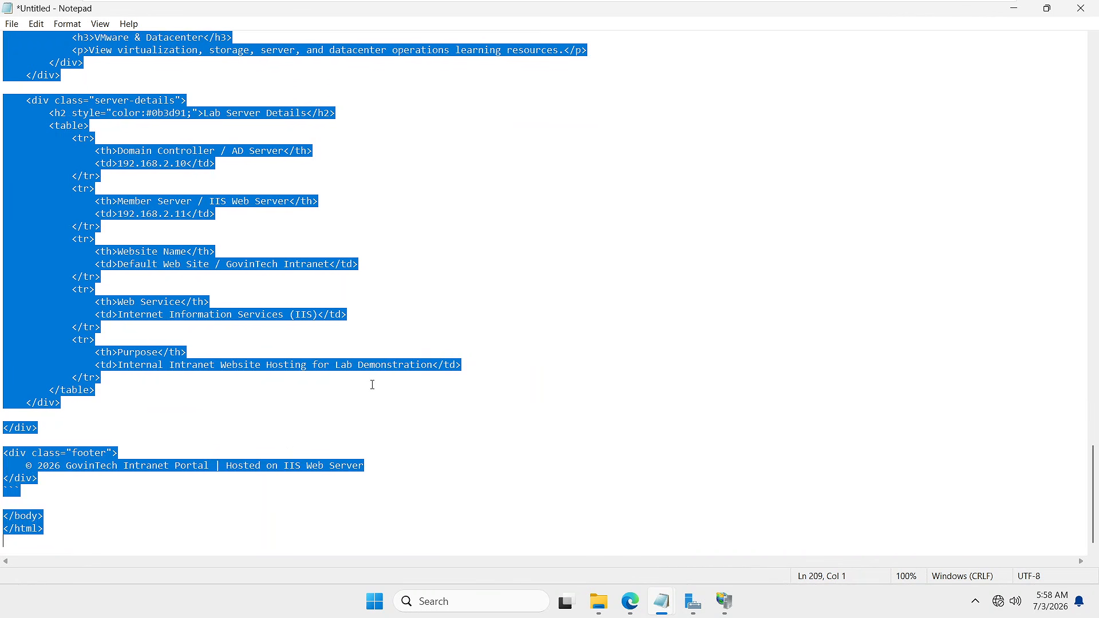
{"action": "left_click", "coordinate": [631, 601]}
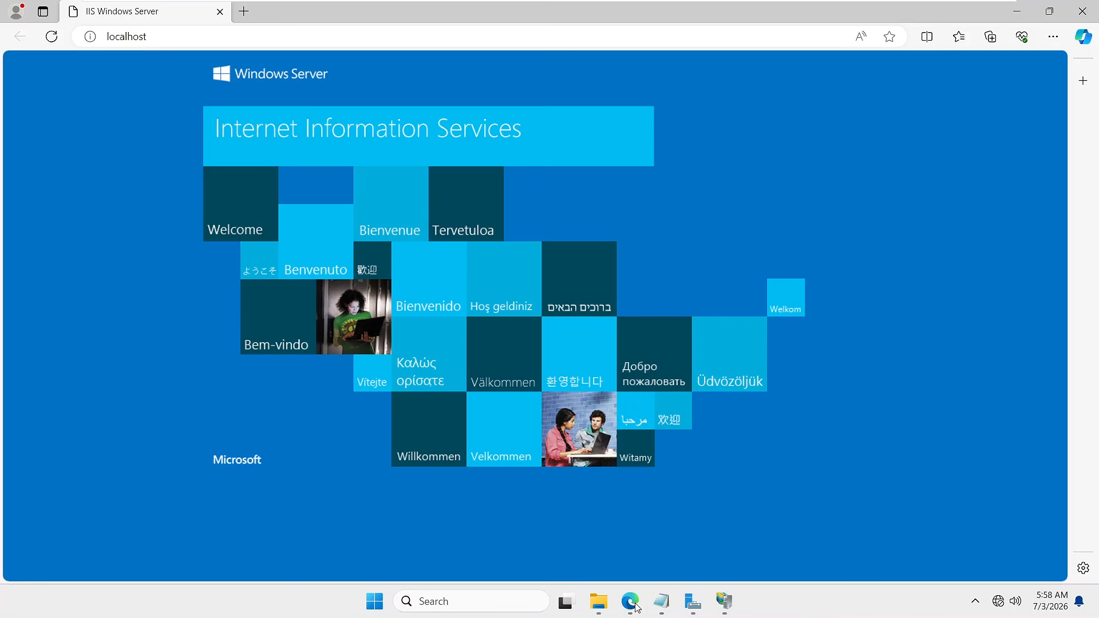
{"action": "left_click", "coordinate": [1017, 16]}
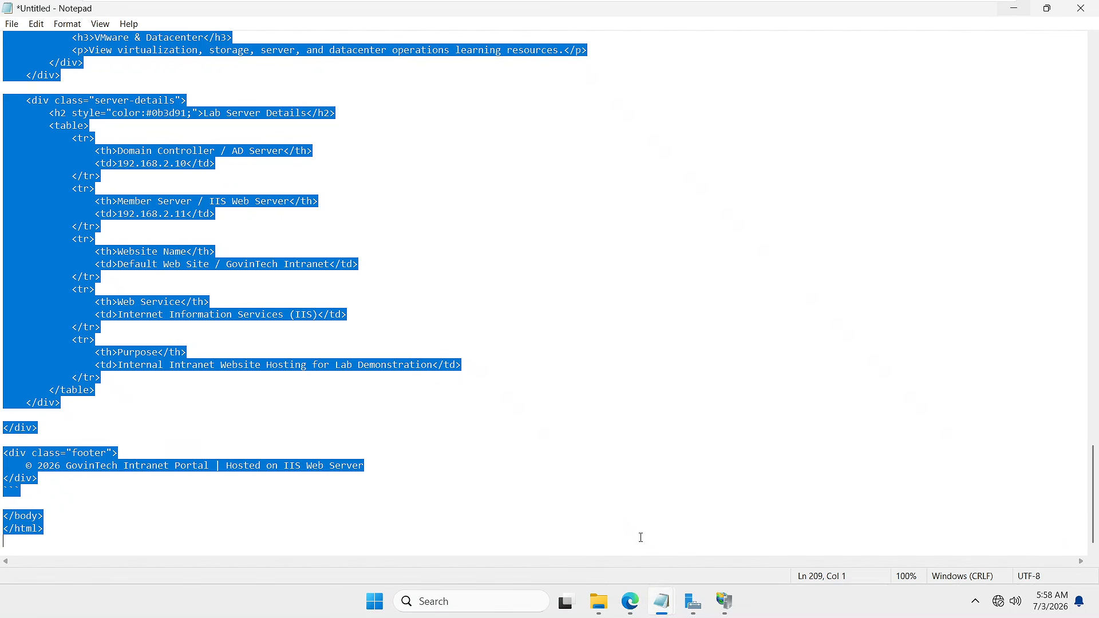
{"action": "left_click", "coordinate": [601, 610]}
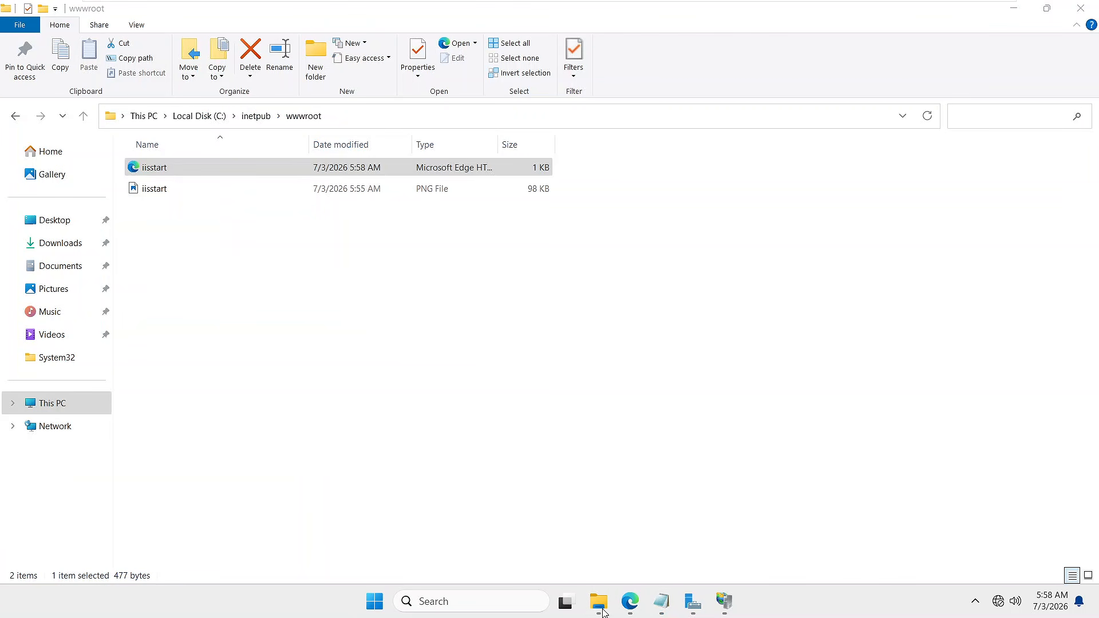
- Open iisstart.htm in Notepad, replace its old code with the pasted TechieTheri page, and save
{"action": "right_click", "coordinate": [160, 169]}
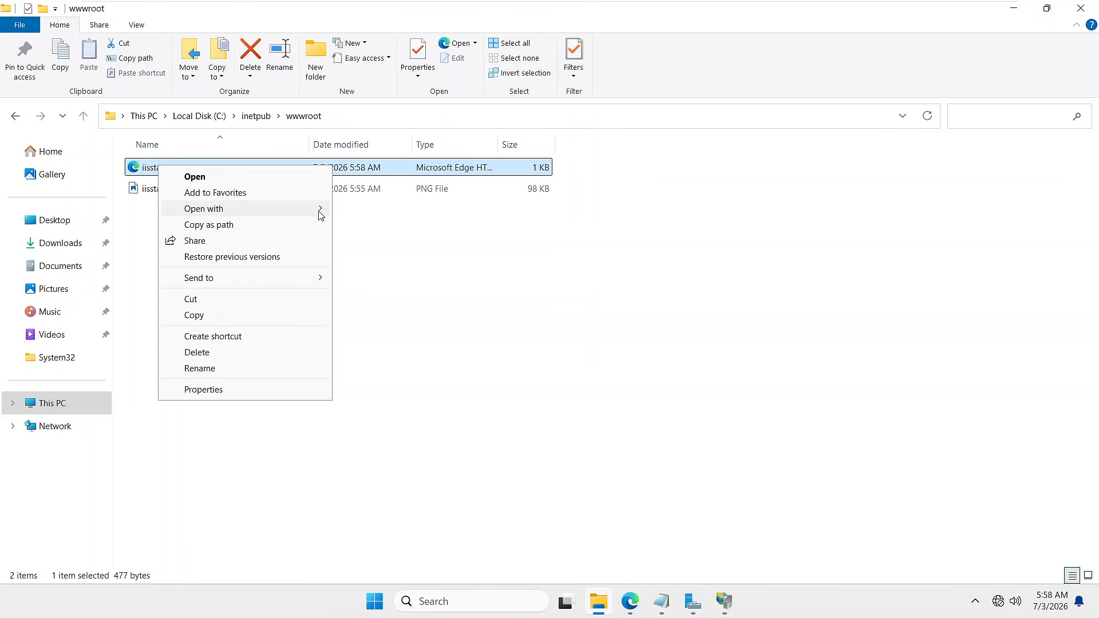
{"action": "left_click", "coordinate": [296, 209]}
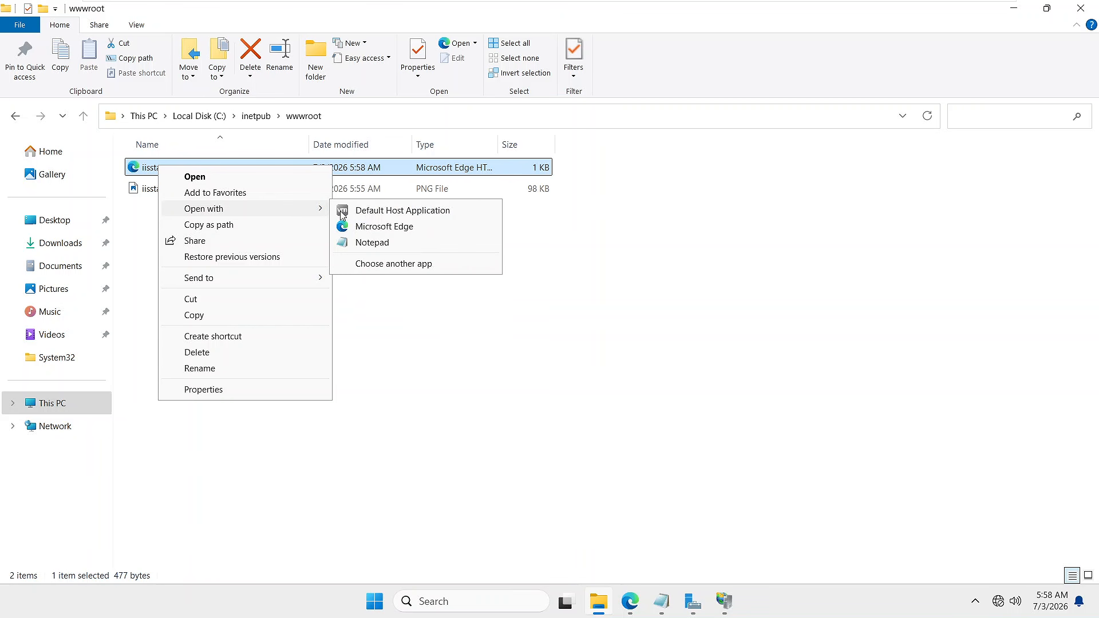
{"action": "left_click", "coordinate": [371, 242]}
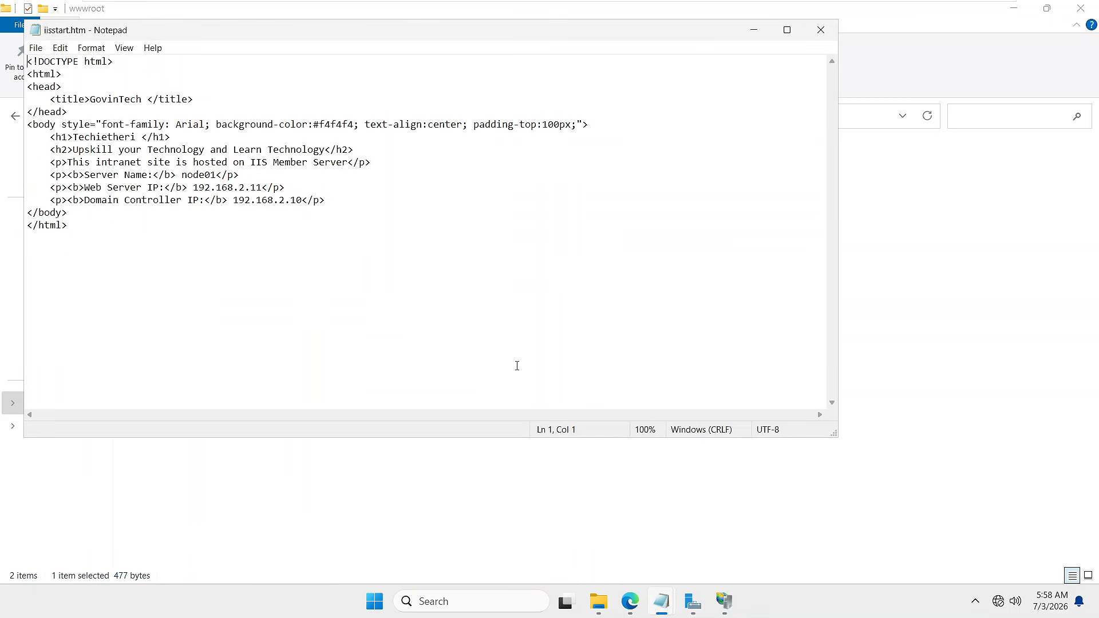
{"action": "left_click", "coordinate": [111, 240]}
{"action": "key", "text": "ctrl+a"}
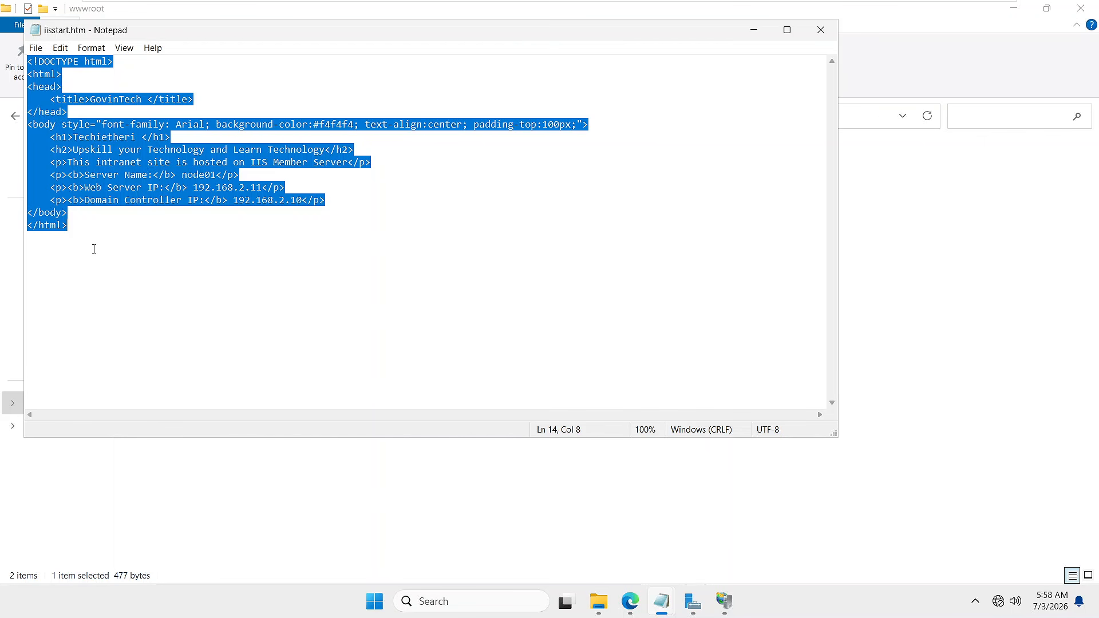
{"action": "key", "text": "Delete"}
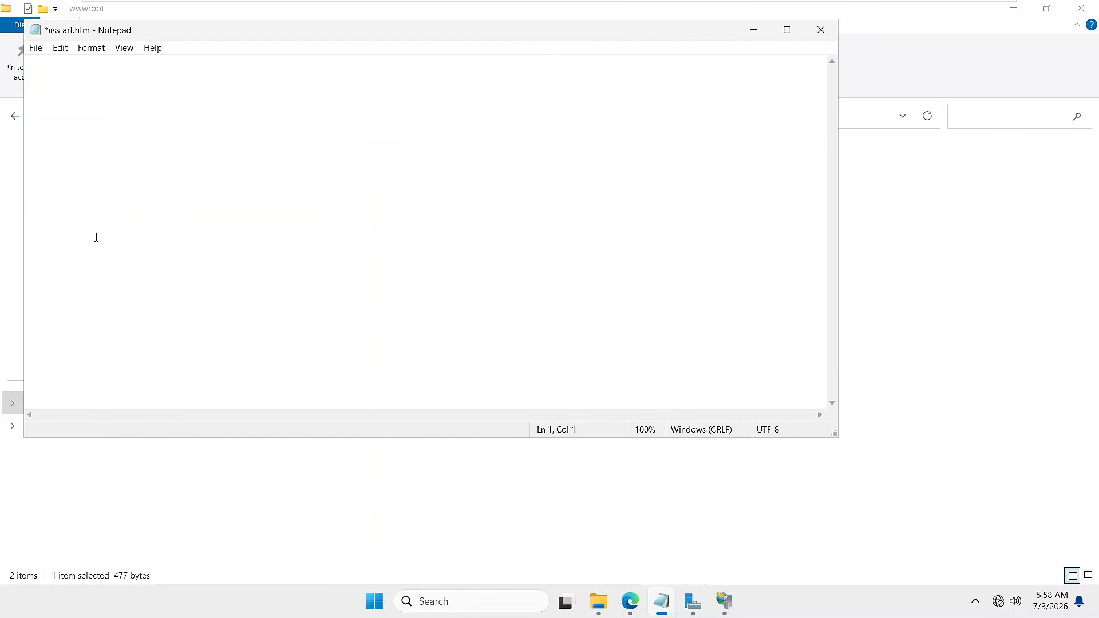
{"action": "key", "text": "ctrl+v"}
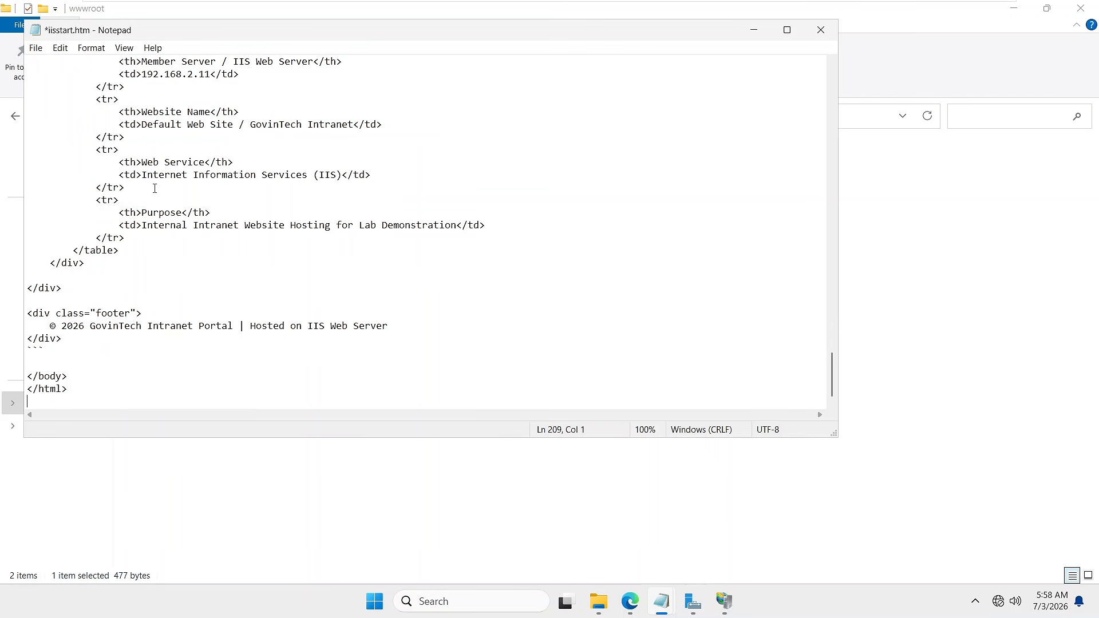
{"action": "key", "text": "ctrl+s"}
{"action": "left_click", "coordinate": [822, 33]}
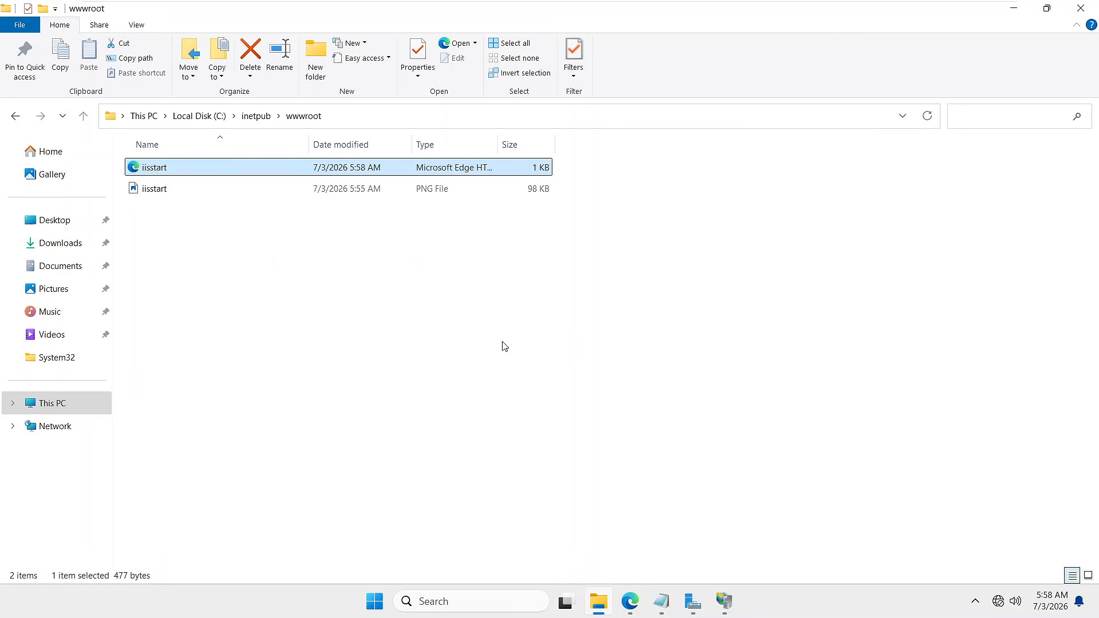
- Reload localhost in Edge to display the new intranet portal
{"action": "left_click", "coordinate": [630, 603]}
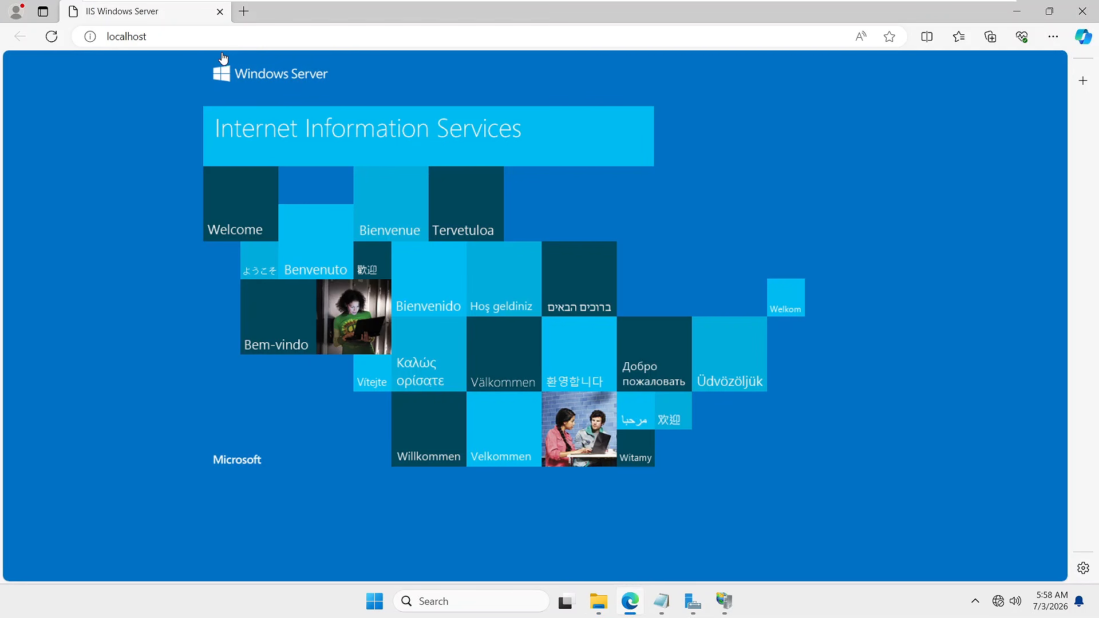
{"action": "left_click", "coordinate": [171, 39]}
{"action": "key", "text": "Return"}
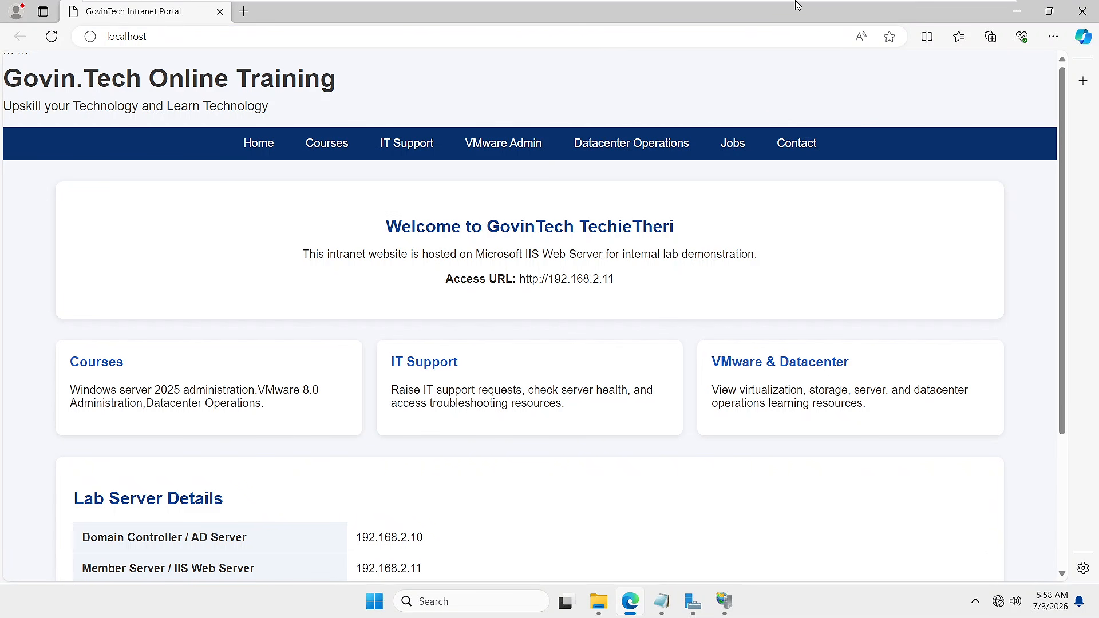
- Switch through the VMware tabs to the Node-1 virtual machine
{"action": "left_click", "coordinate": [644, 18]}
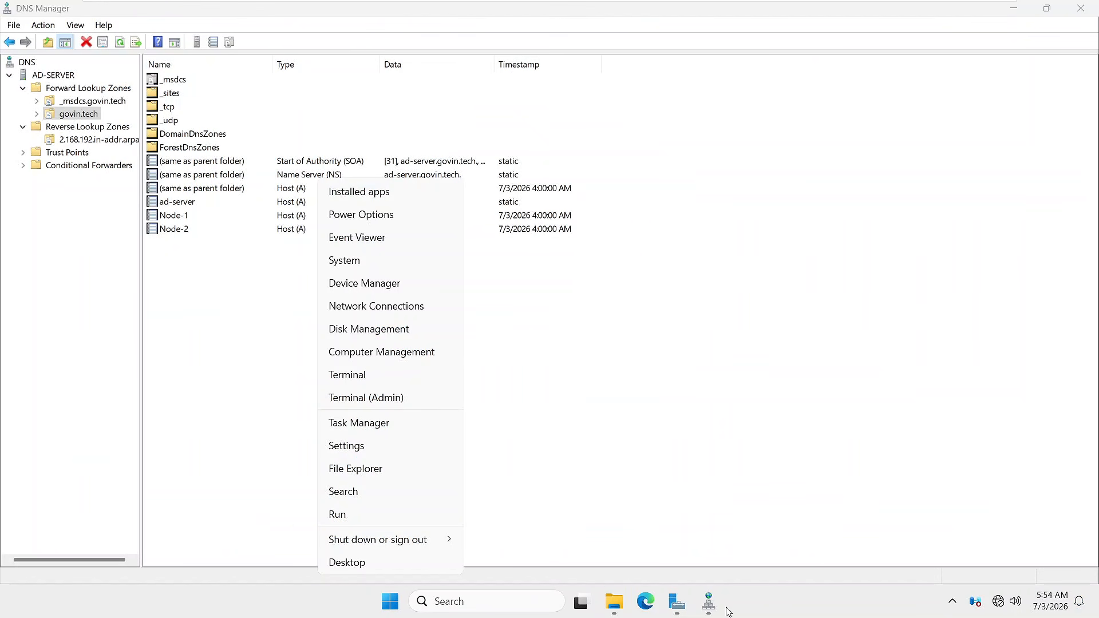
{"action": "left_click", "coordinate": [640, 603]}
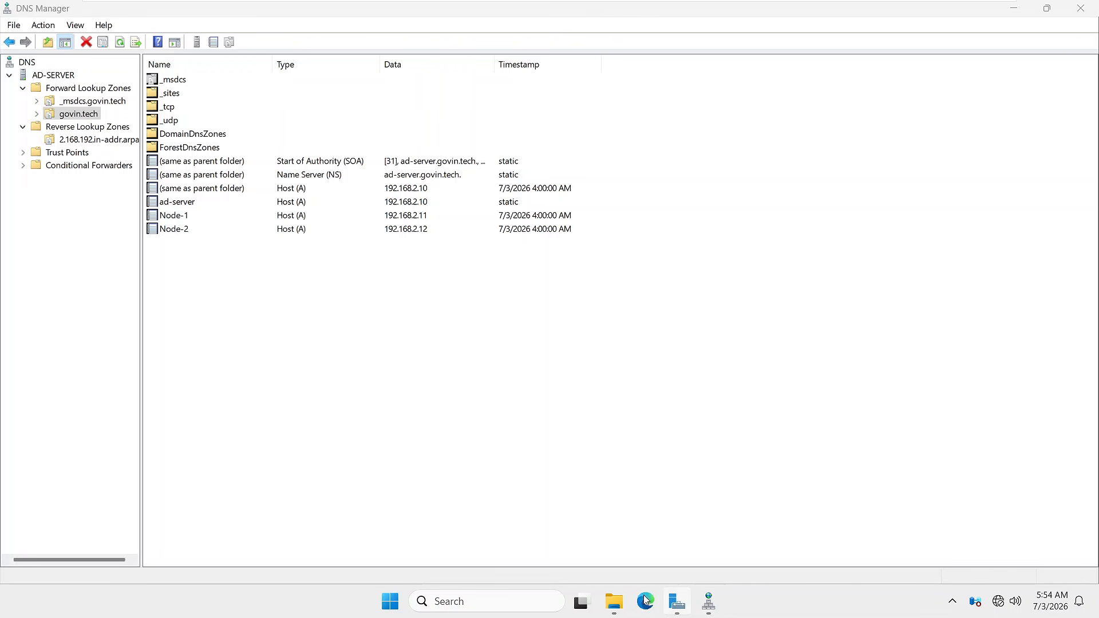
{"action": "mouse_move", "coordinate": [1006, 5]}
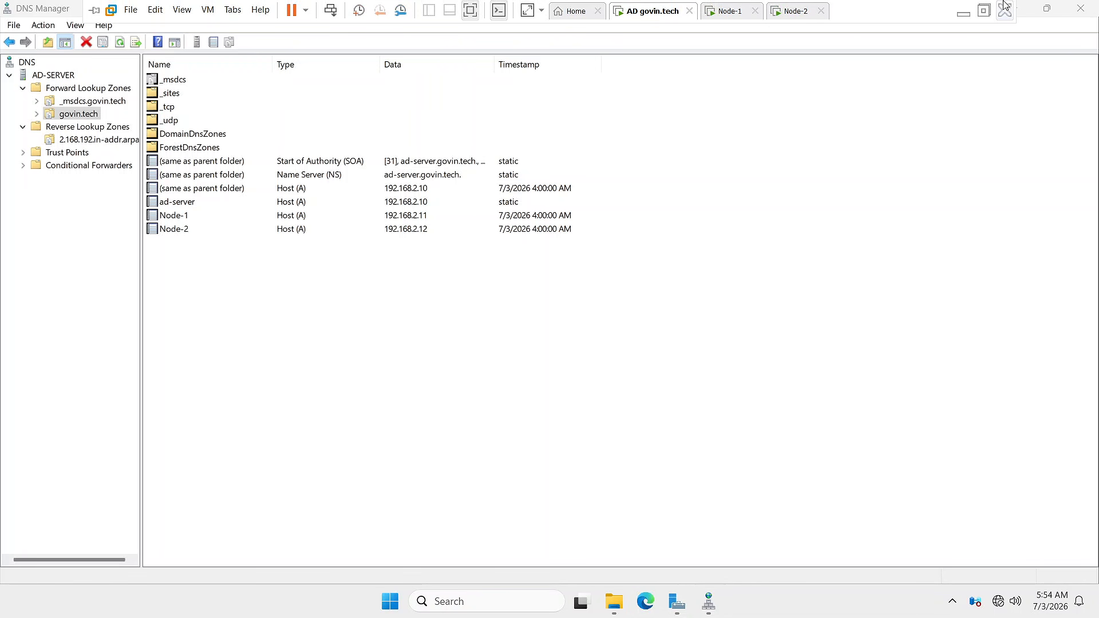
{"action": "left_click", "coordinate": [726, 11]}
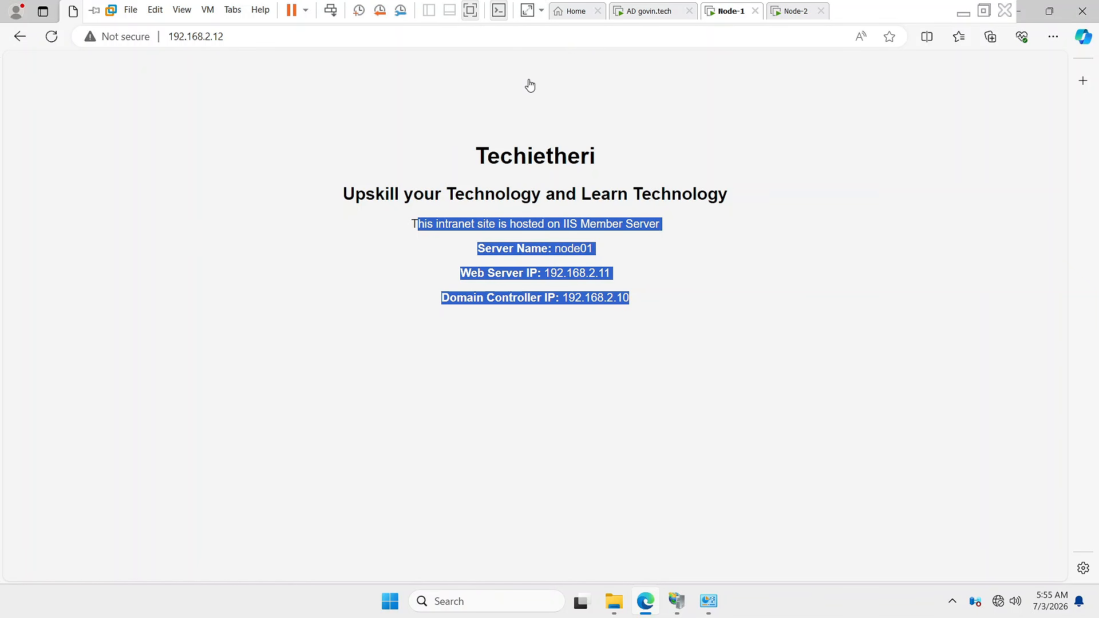
- Reload 192.168.2.12 in Edge so the new portal page appears
{"action": "left_click", "coordinate": [238, 31]}
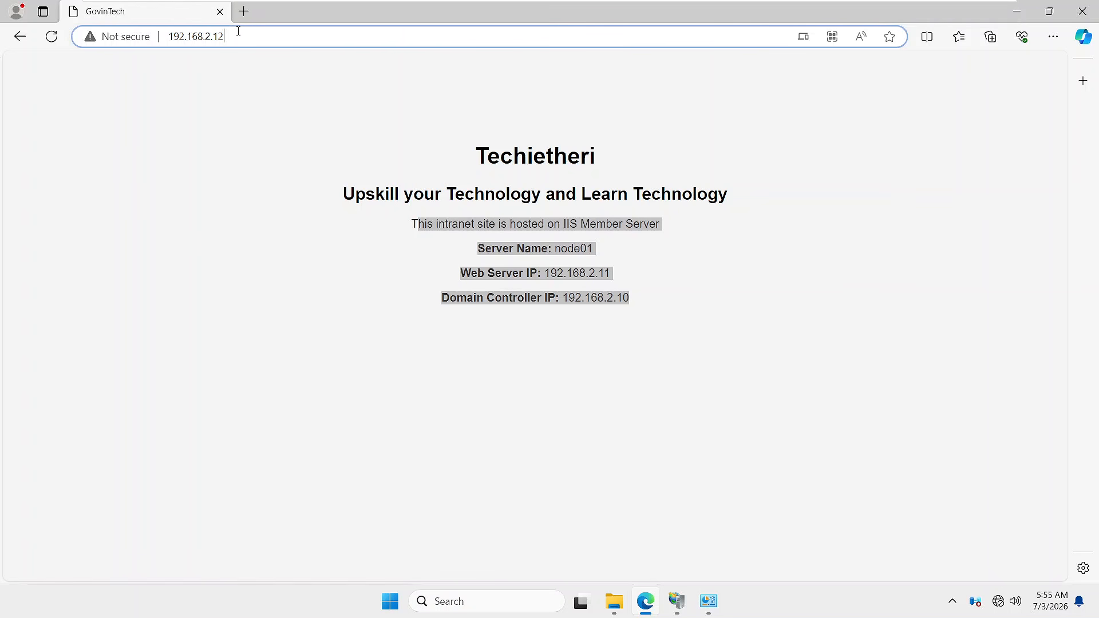
{"action": "key", "text": "Return"}
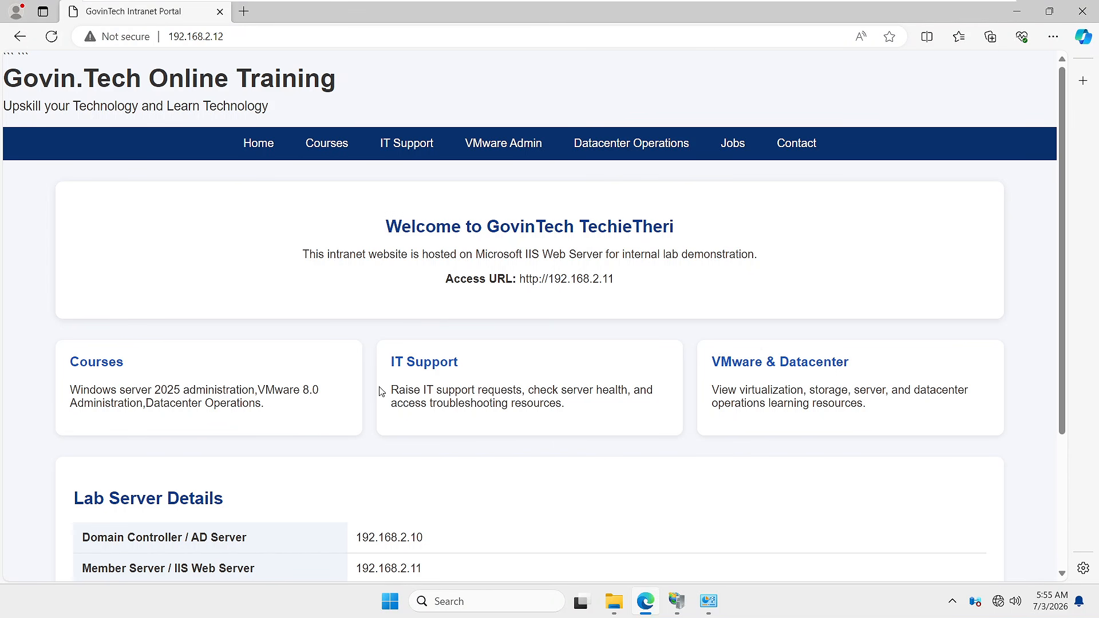
{"action": "scroll", "coordinate": [509, 395], "scroll_direction": "down", "scroll_amount": 3}
{"action": "scroll", "coordinate": [544, 425], "scroll_direction": "up", "scroll_amount": 3}
{"action": "key", "text": "ctrl+alt+Return"}
- Highlight the 'Welcome ... TechieTheri' heading, the Online Training site title and its tagline
{"action": "left_click_drag", "start_coordinate": [387, 226], "coordinate": [580, 221]}
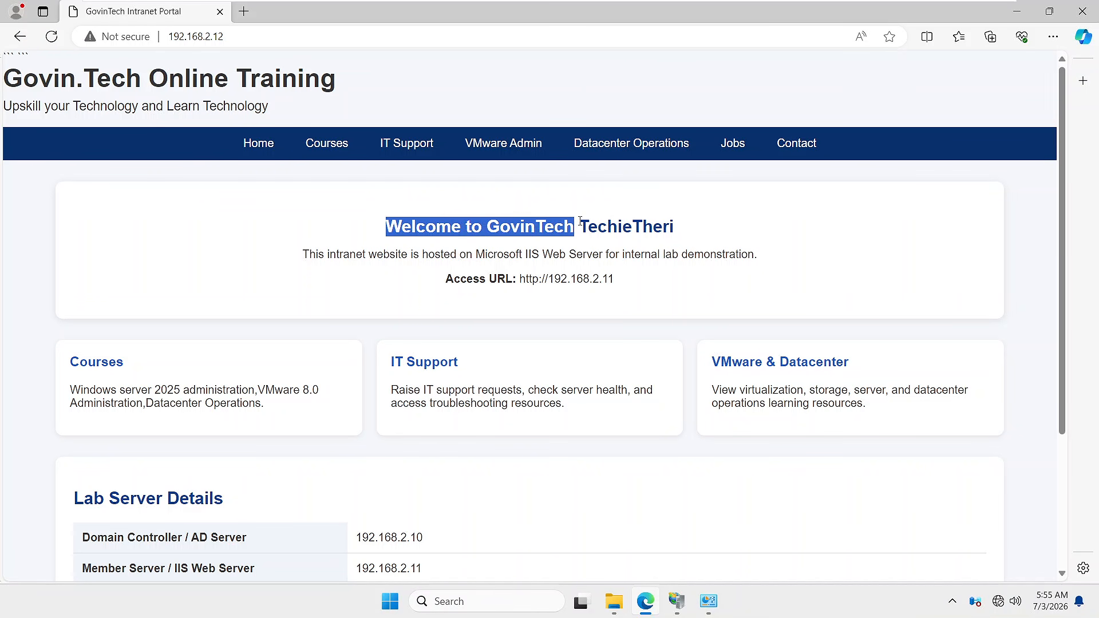
{"action": "left_click_drag", "start_coordinate": [680, 227], "coordinate": [574, 226]}
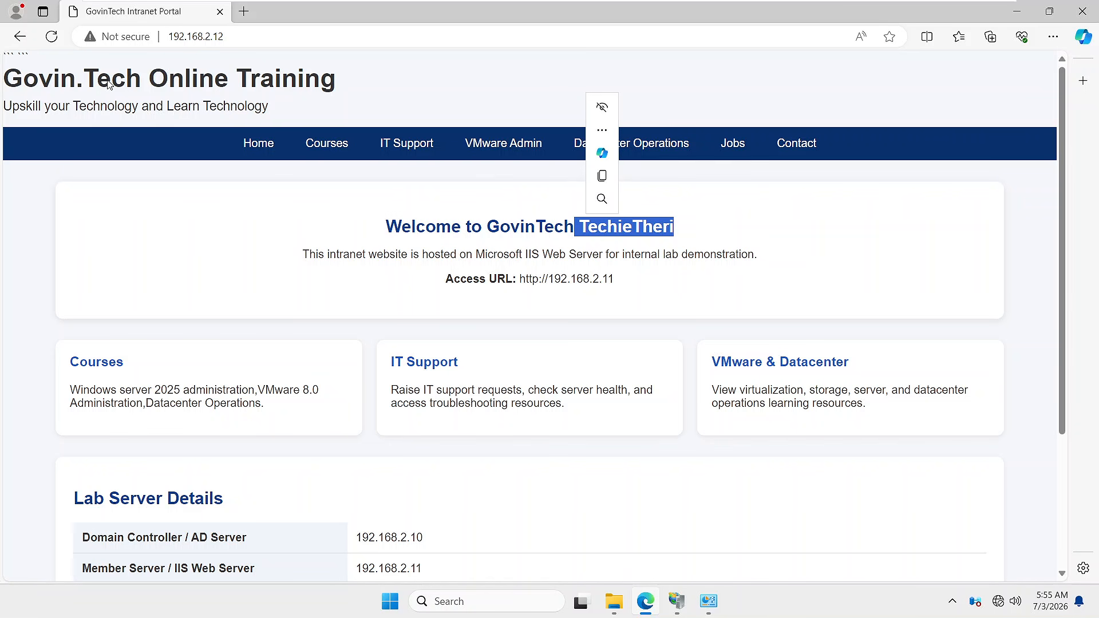
{"action": "left_click_drag", "start_coordinate": [148, 78], "coordinate": [366, 82]}
{"action": "left_click_drag", "start_coordinate": [4, 106], "coordinate": [282, 112]}
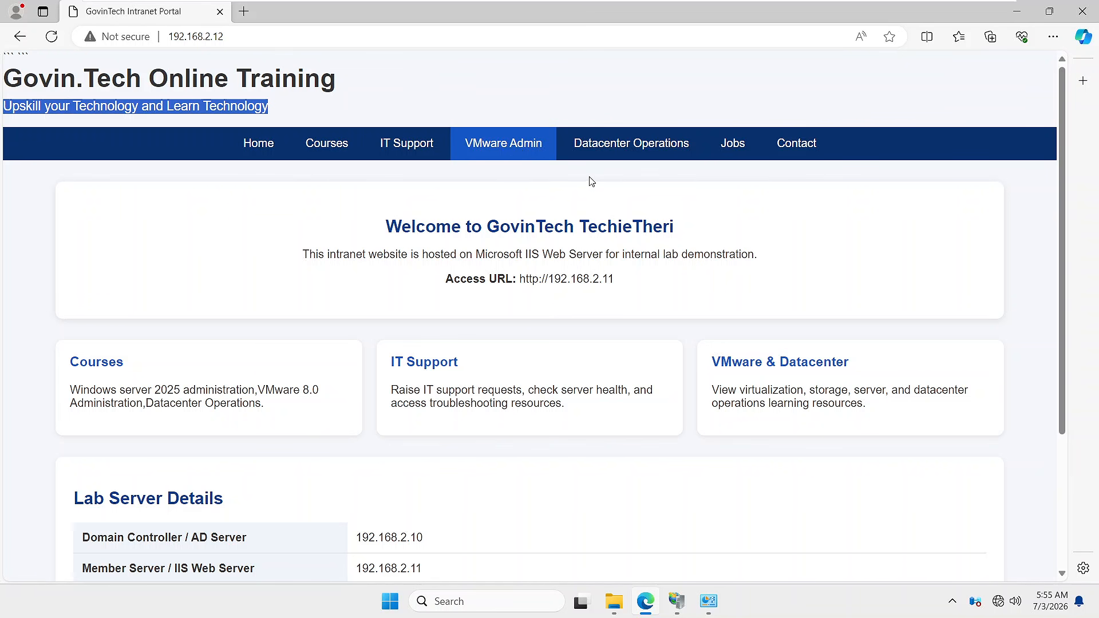
- Try the Datacenter Operations link and highlight the Courses, IT Support, VMware cards and Access URL
{"action": "left_click", "coordinate": [625, 150]}
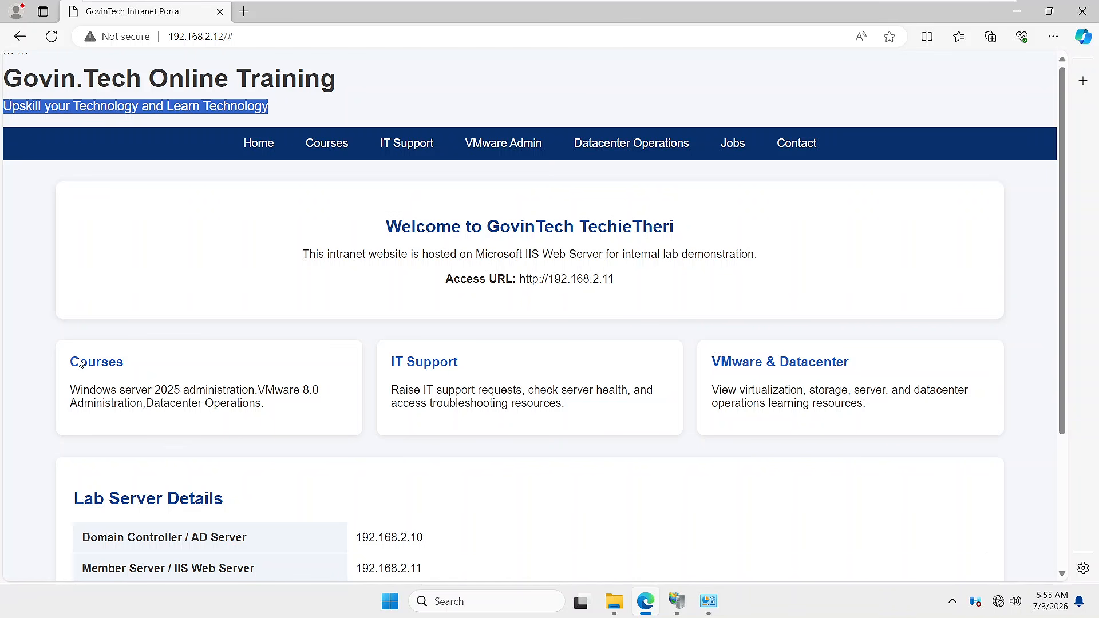
{"action": "left_click_drag", "start_coordinate": [70, 361], "coordinate": [124, 362]}
{"action": "left_click_drag", "start_coordinate": [391, 361], "coordinate": [494, 392]}
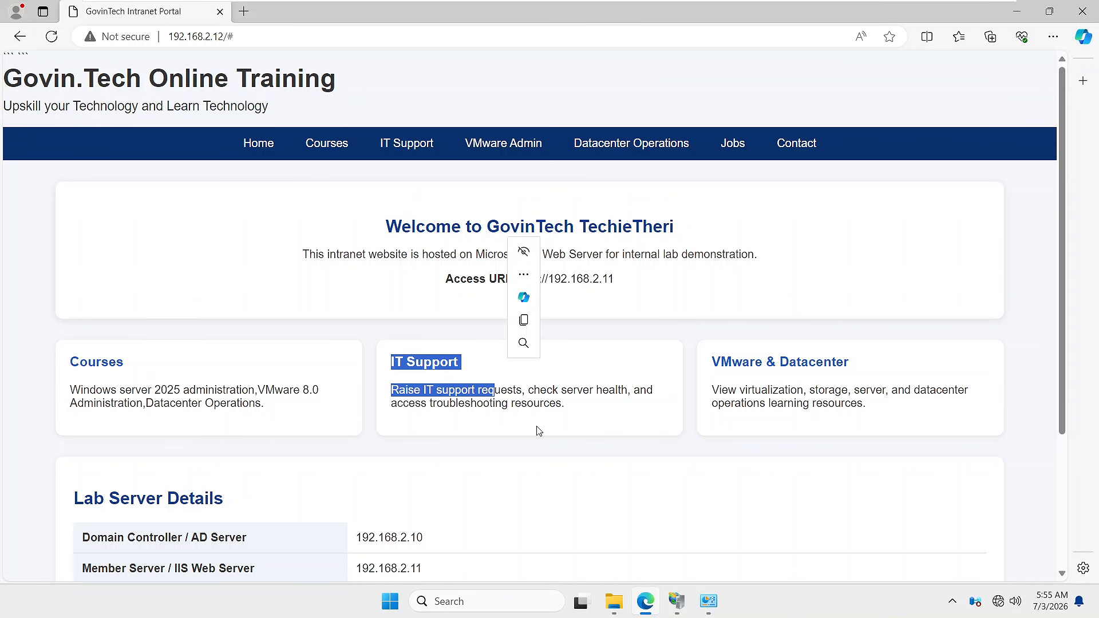
{"action": "left_click_drag", "start_coordinate": [721, 365], "coordinate": [831, 368]}
{"action": "right_click", "coordinate": [818, 379]}
{"action": "left_click", "coordinate": [754, 410]}
{"action": "scroll", "coordinate": [725, 422], "scroll_direction": "down", "scroll_amount": 4}
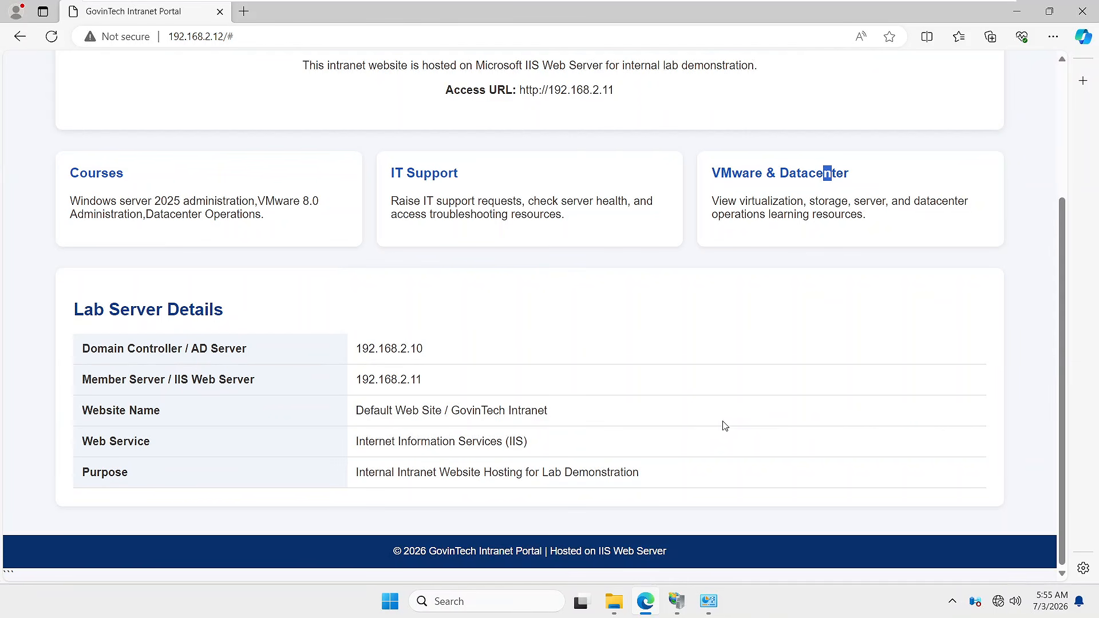
{"action": "scroll", "coordinate": [697, 412], "scroll_direction": "up", "scroll_amount": 4}
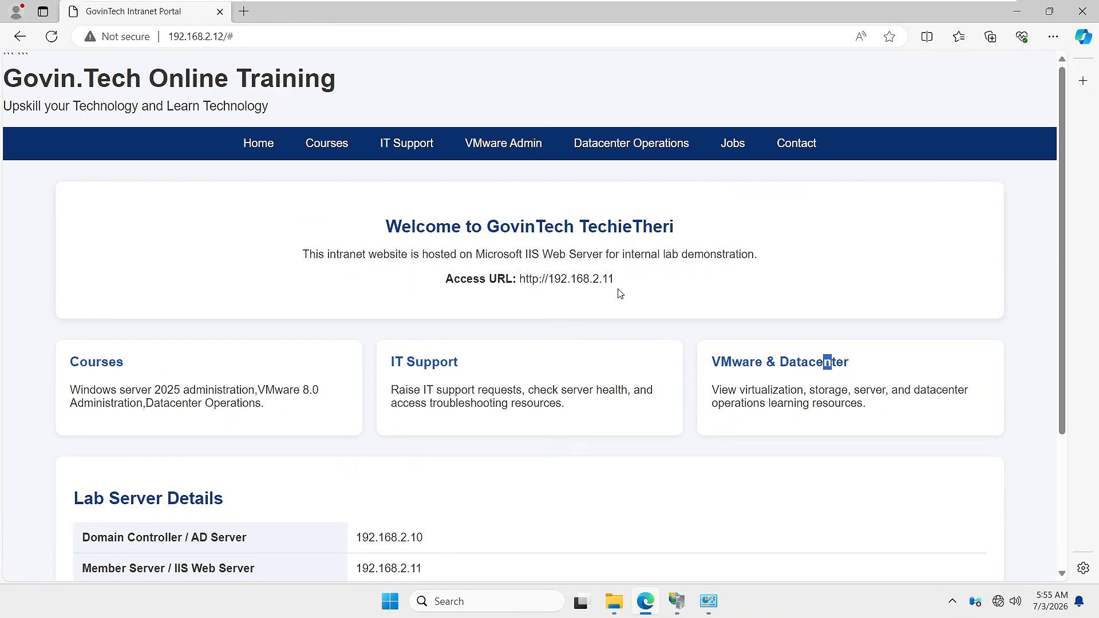
{"action": "left_click_drag", "start_coordinate": [624, 278], "coordinate": [446, 282]}
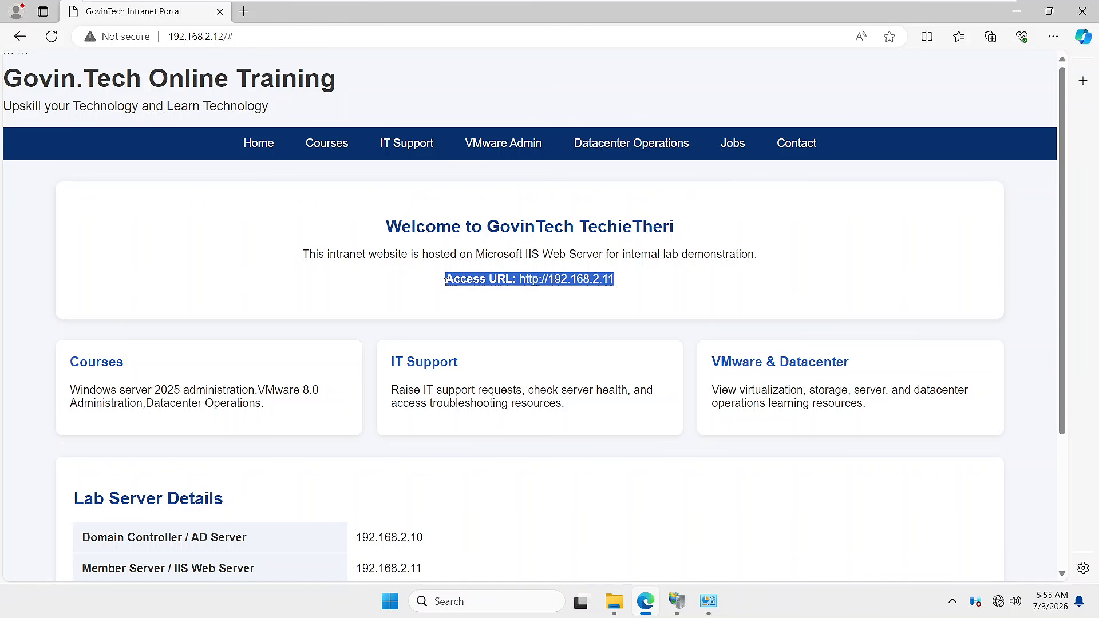
{"action": "left_click", "coordinate": [681, 318]}
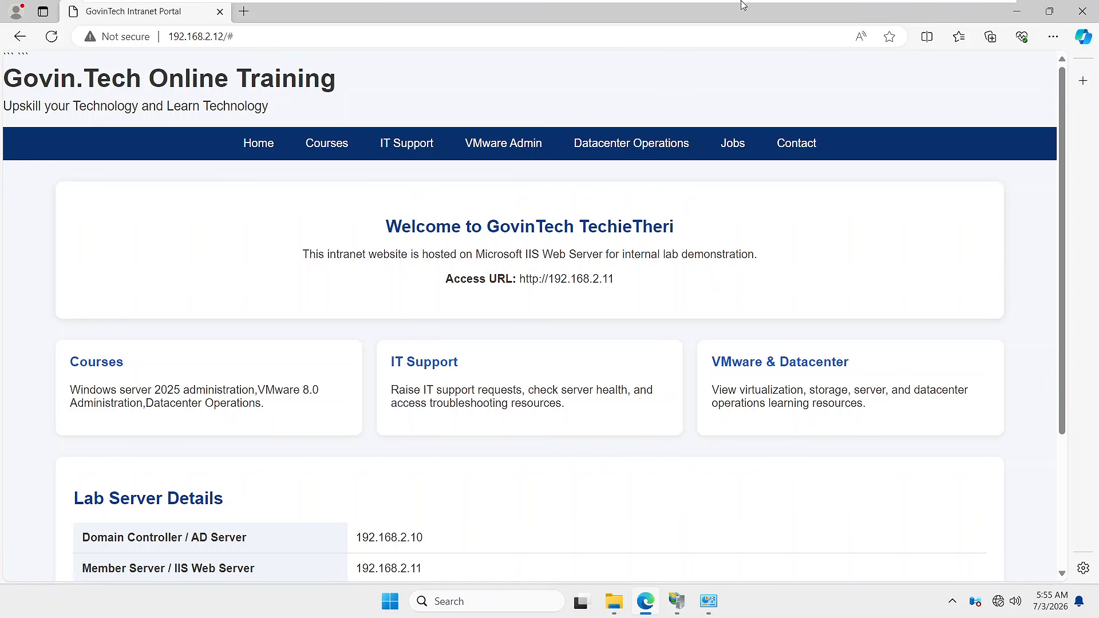
{"action": "mouse_move", "coordinate": [742, 4]}
{"action": "left_click", "coordinate": [644, 12]}
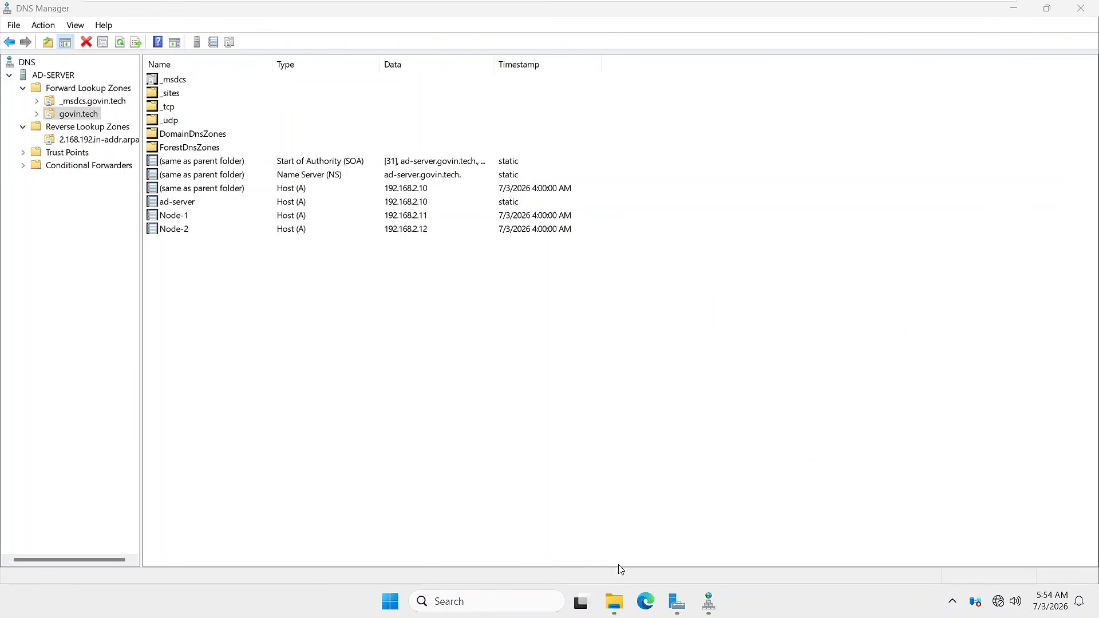
{"action": "left_click", "coordinate": [646, 602]}
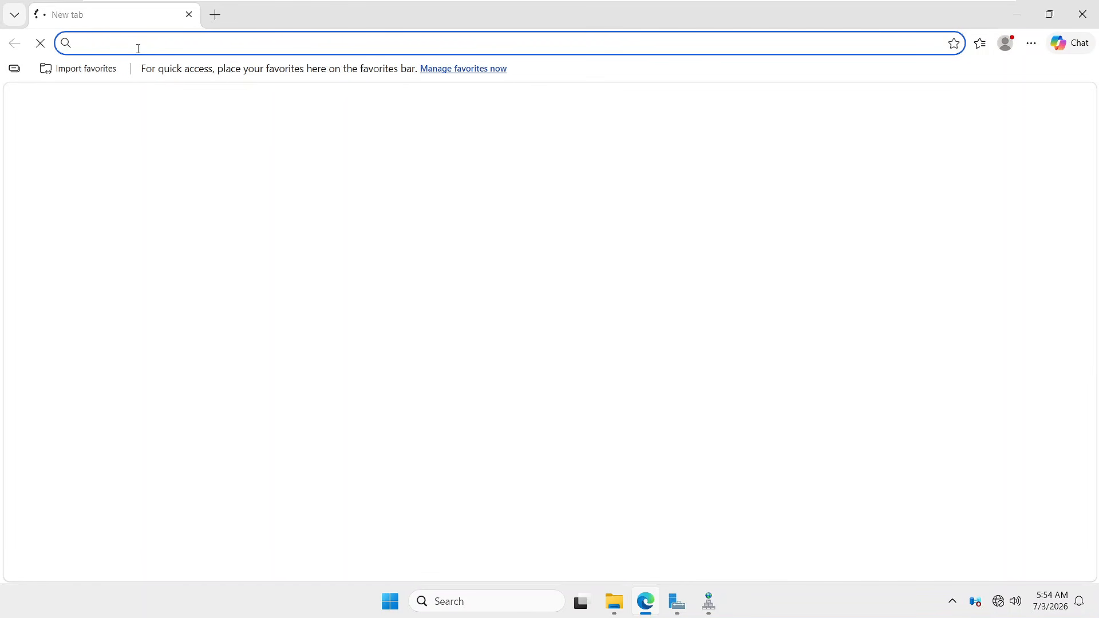
{"action": "type", "text": "ht"}
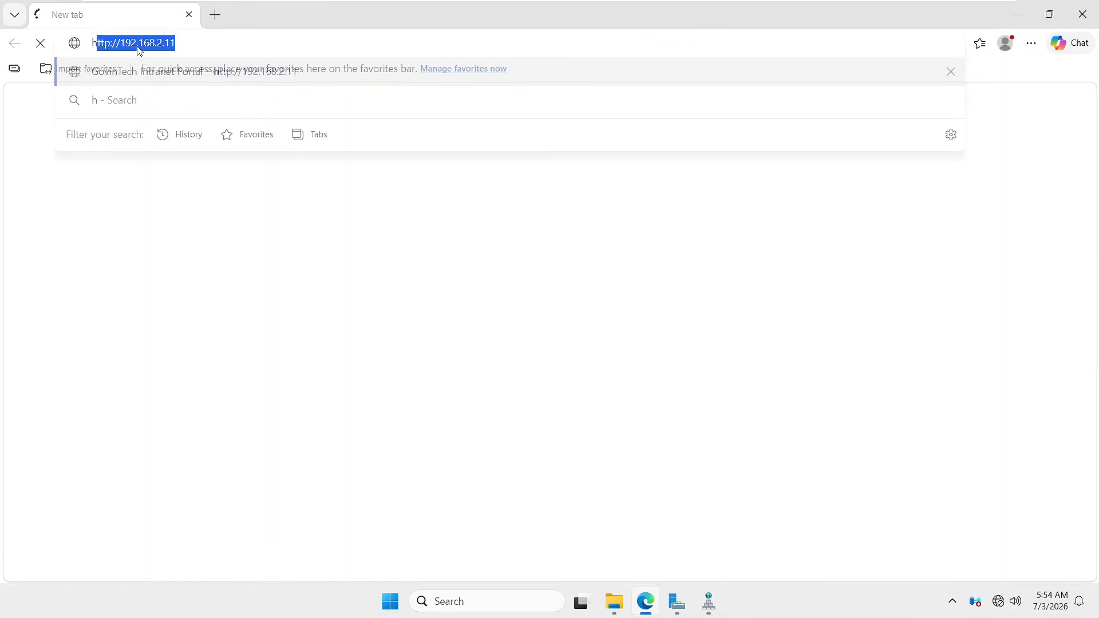
{"action": "type", "text": "t"}
{"action": "key", "text": "Right"}
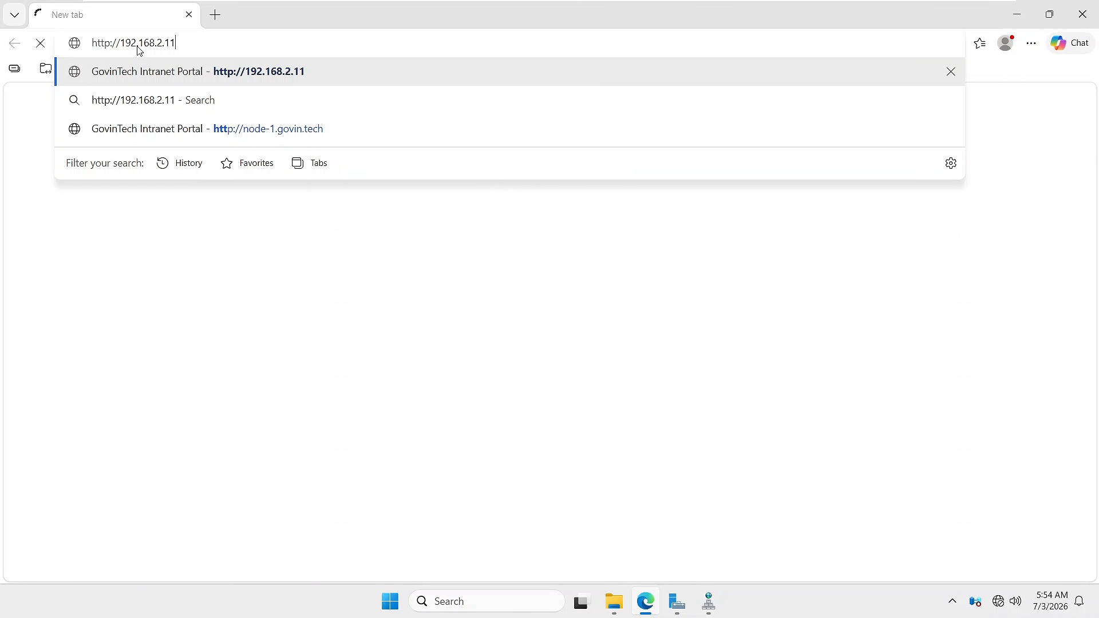
{"action": "key", "text": "BackSpace"}
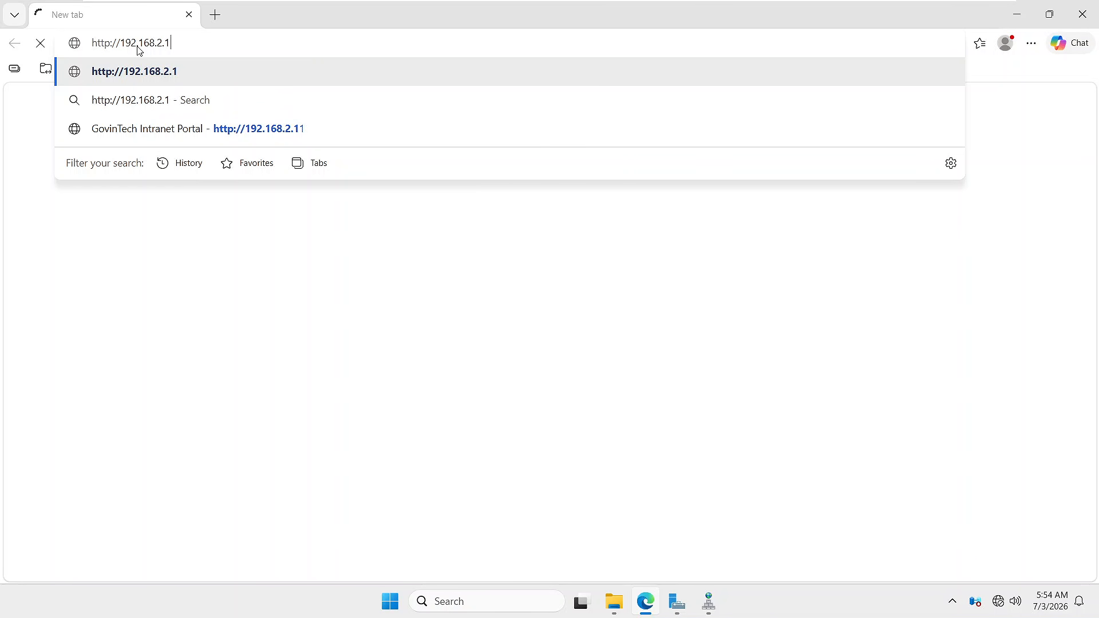
{"action": "type", "text": "2"}
{"action": "key", "text": "Return"}
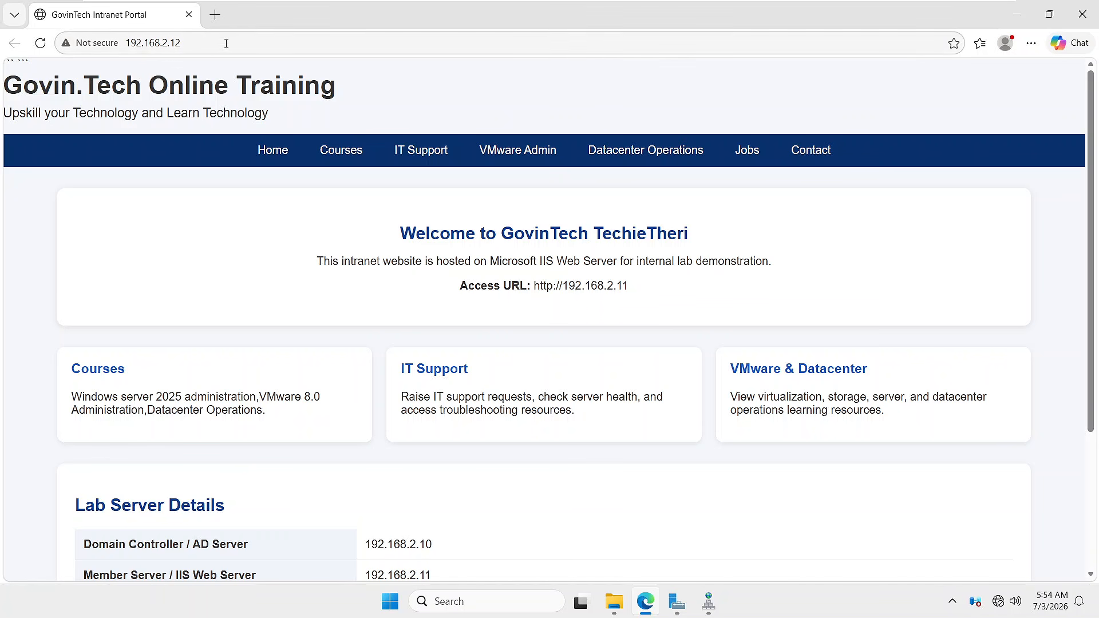
{"action": "left_click", "coordinate": [712, 615]}
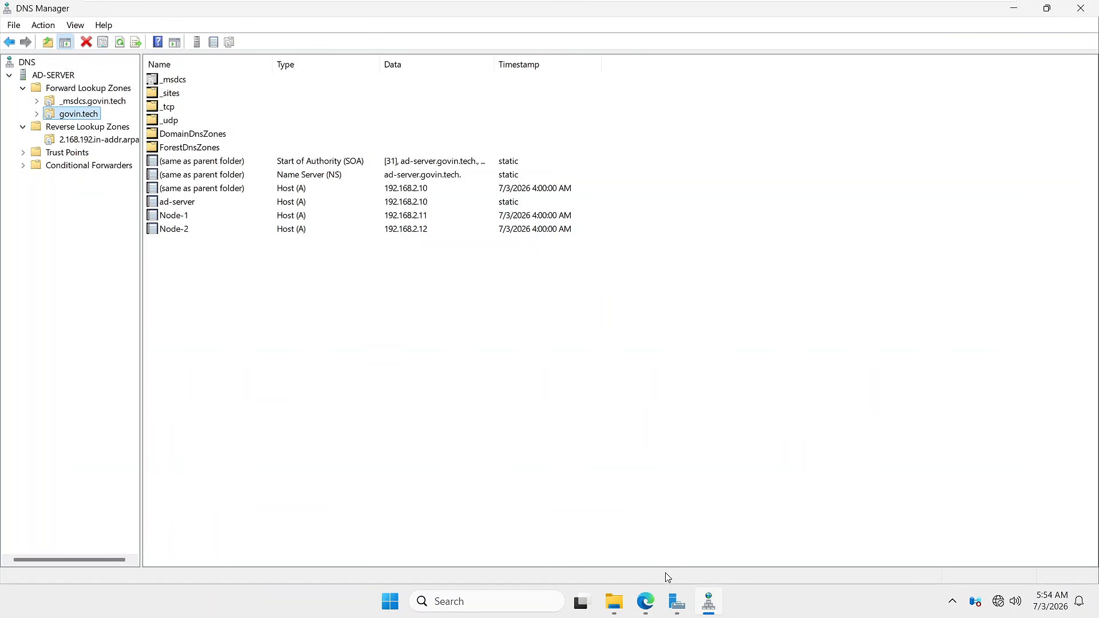
- Launch DNS Manager from Server Manager's Tools menu and maximise it
{"action": "left_click", "coordinate": [676, 602]}
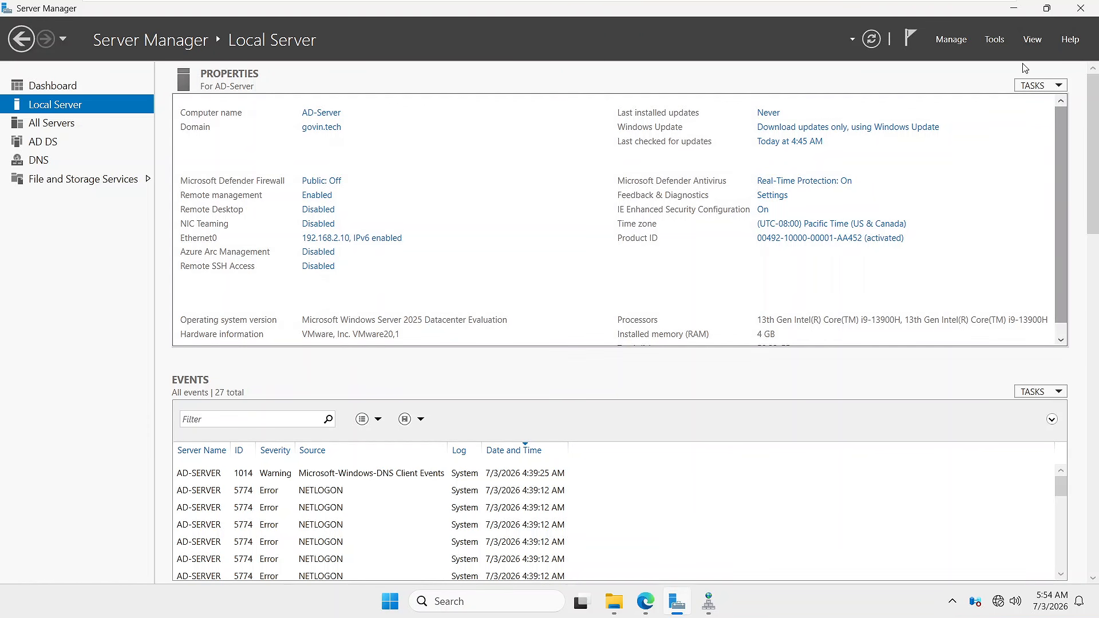
{"action": "left_click", "coordinate": [989, 39]}
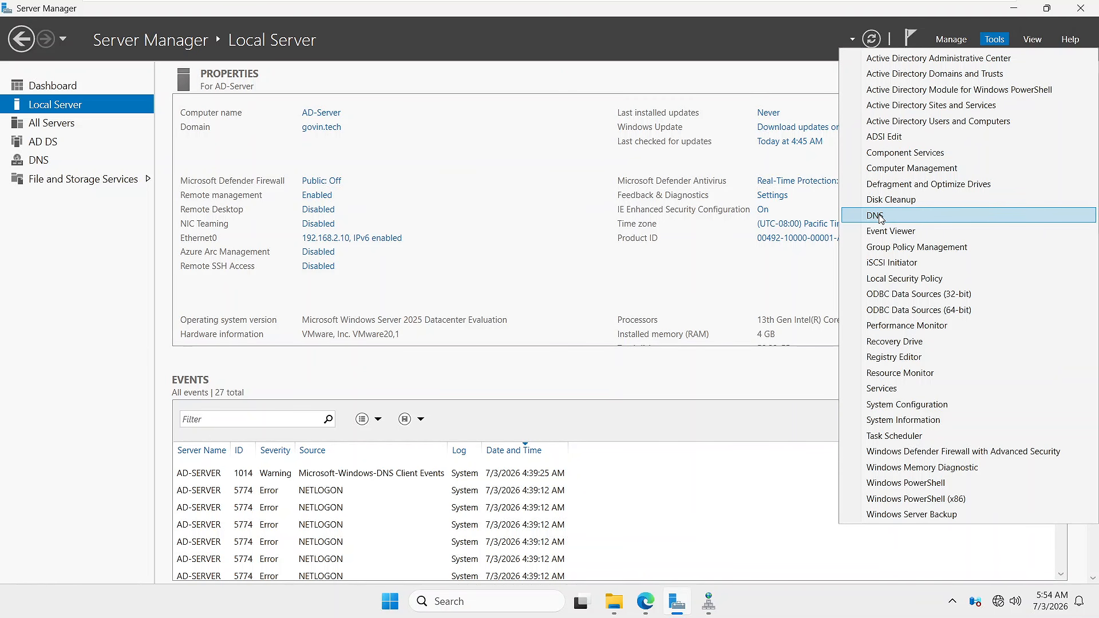
{"action": "left_click", "coordinate": [879, 218]}
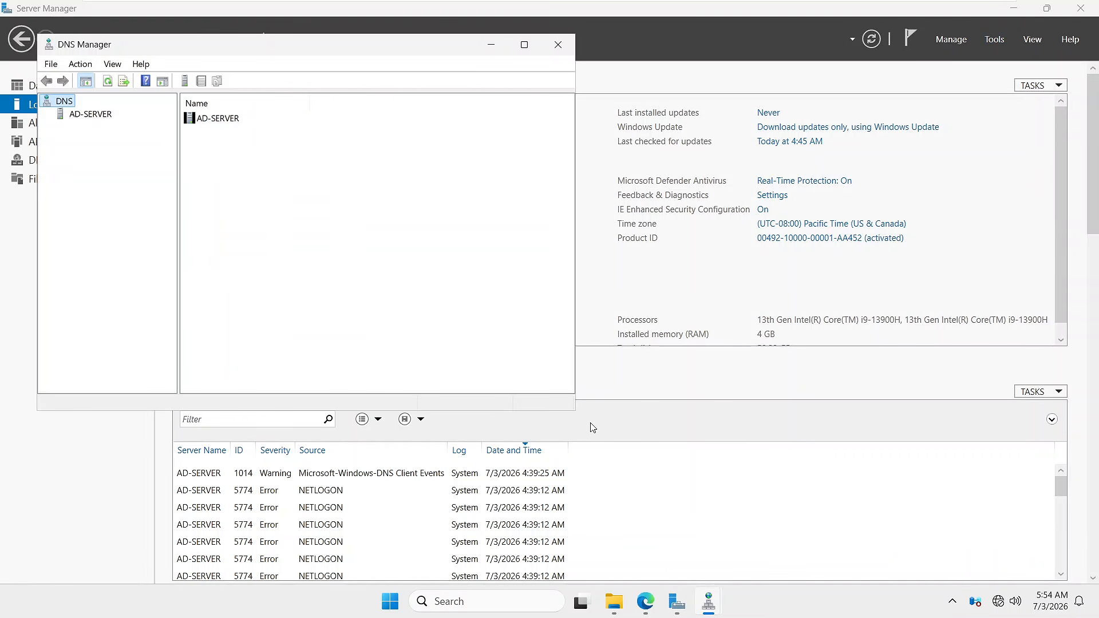
{"action": "left_click", "coordinate": [528, 45]}
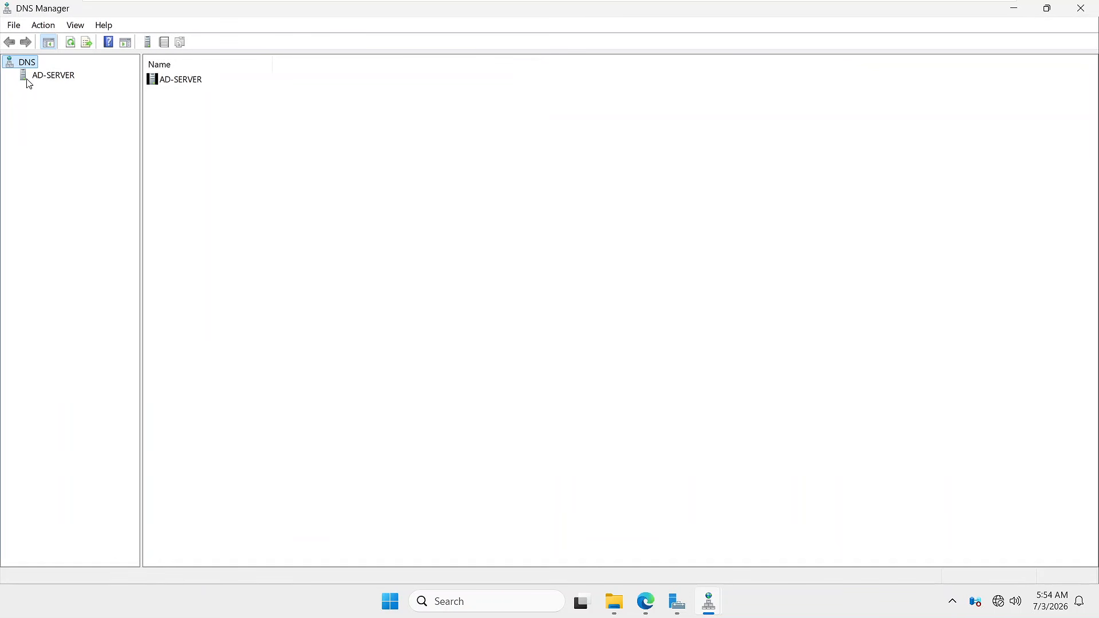
- Expand AD-SERVER > Forward Lookup Zones > govin.tech and select the Node-1 and Node-2 host records
{"action": "left_click", "coordinate": [29, 81]}
{"action": "left_click", "coordinate": [20, 80]}
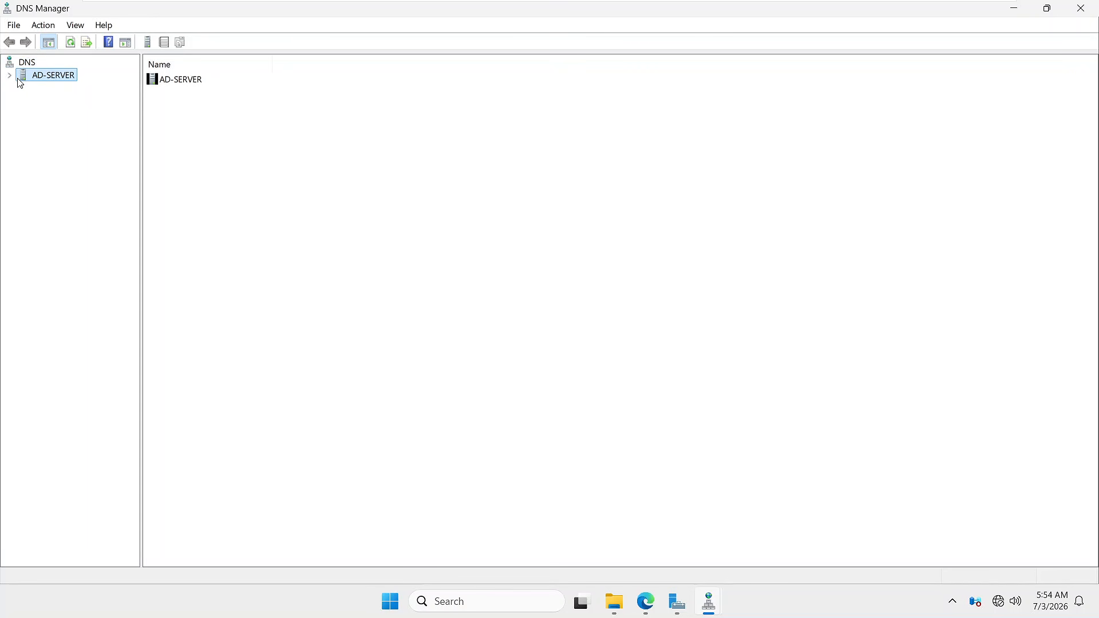
{"action": "left_click", "coordinate": [10, 75]}
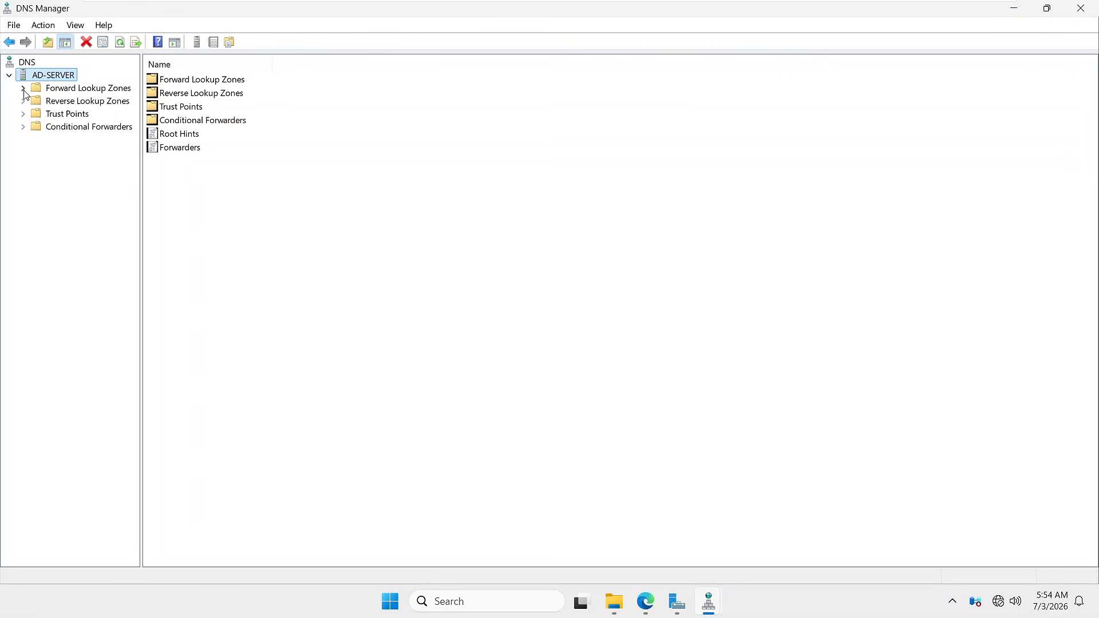
{"action": "double_click", "coordinate": [26, 90]}
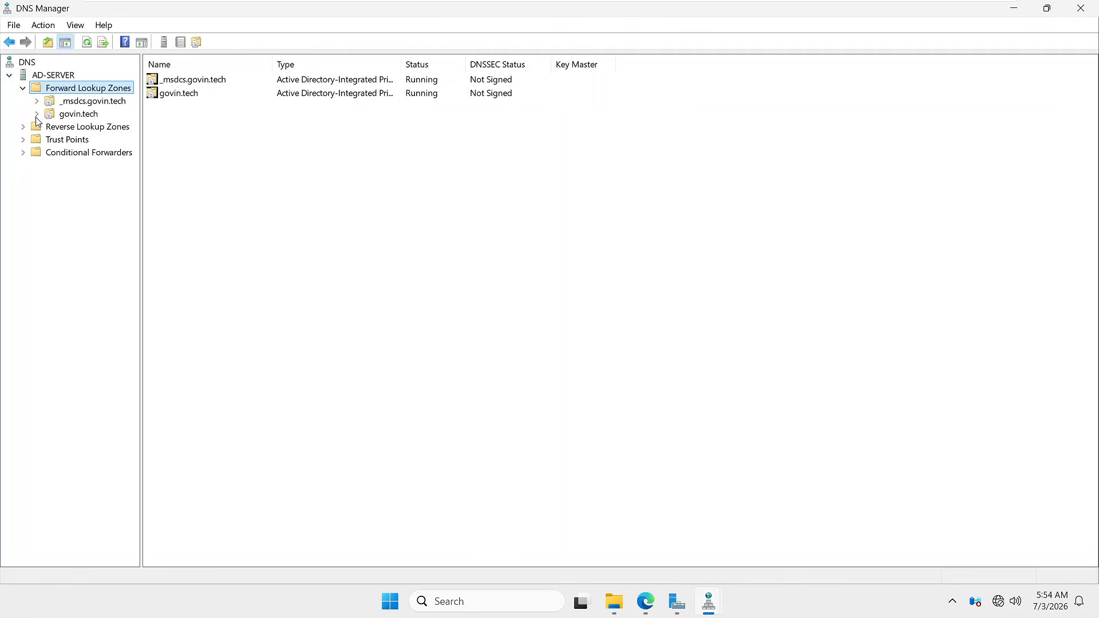
{"action": "left_click", "coordinate": [37, 115]}
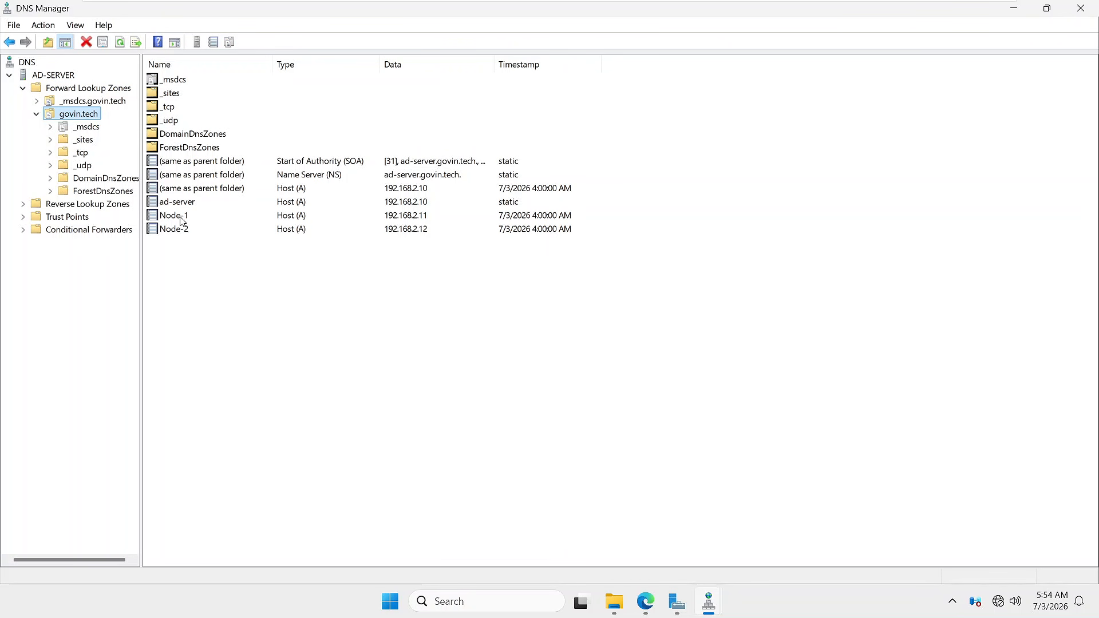
{"action": "left_click", "coordinate": [411, 220]}
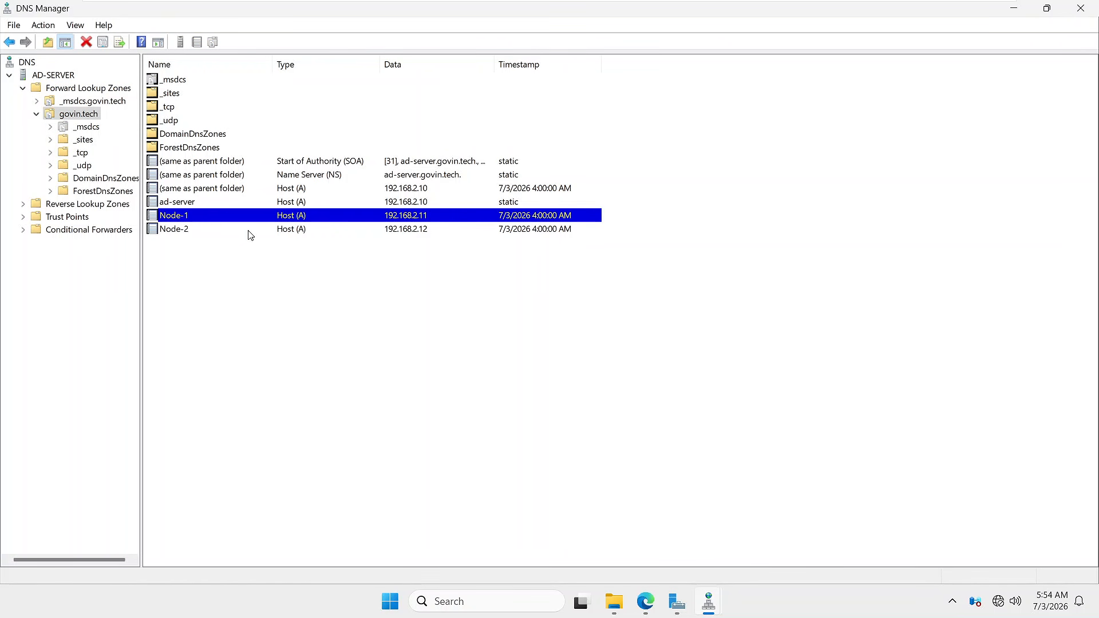
{"action": "left_click", "coordinate": [178, 230]}
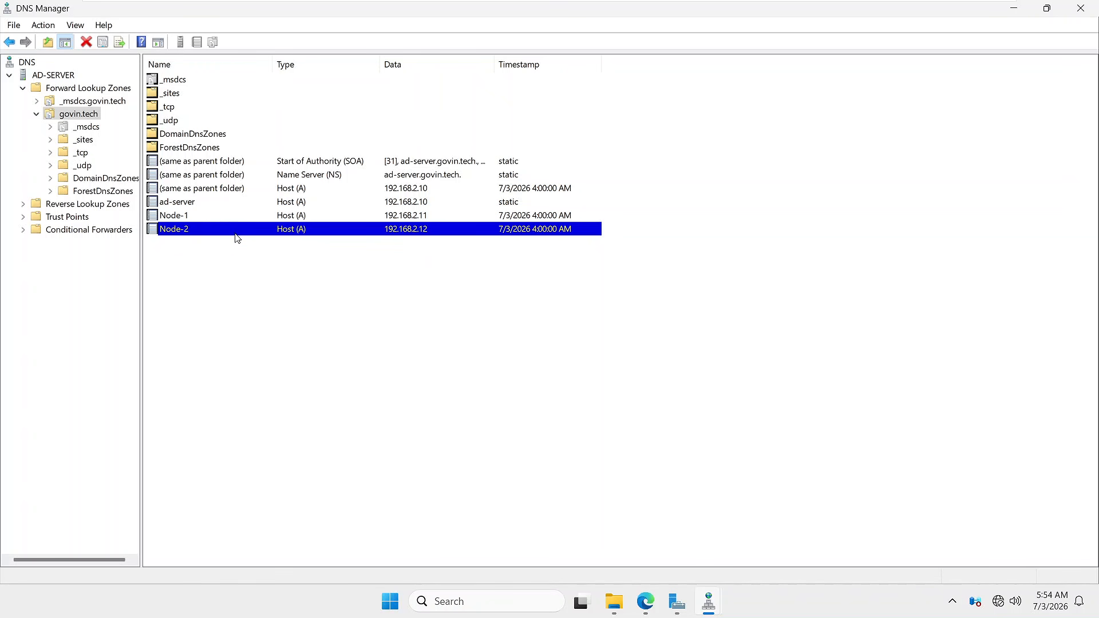
{"action": "right_click", "coordinate": [227, 293]}
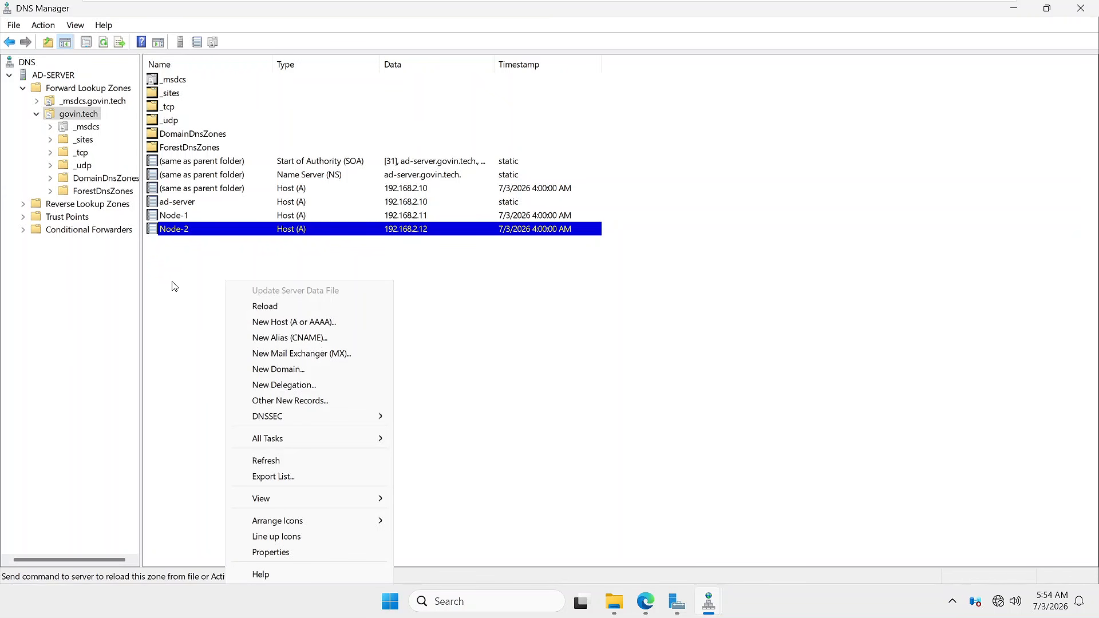
{"action": "left_click", "coordinate": [273, 327]}
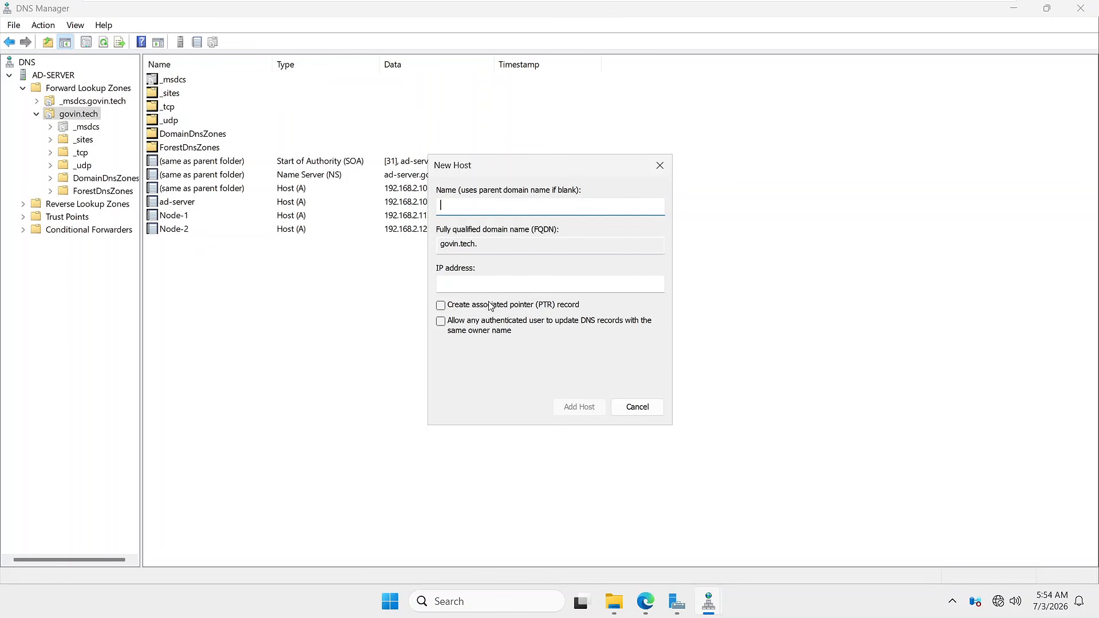
{"action": "left_click", "coordinate": [634, 408]}
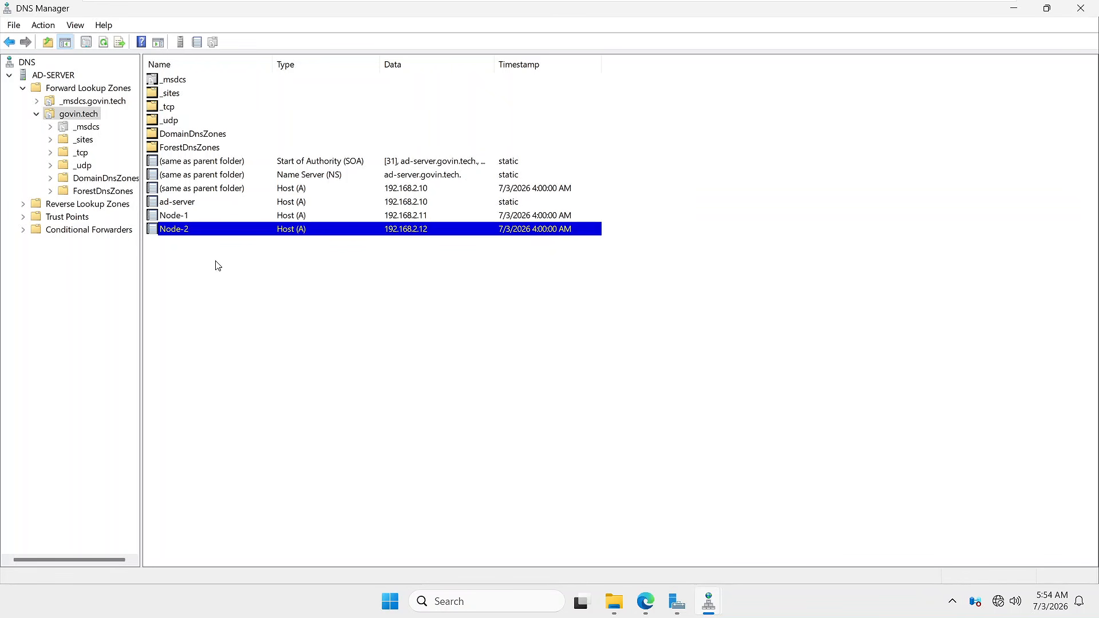
- Expand Reverse Lookup Zones to 2.168.192.in-addr.arpa and select the .10, .11 and .12 PTR records
{"action": "left_click", "coordinate": [67, 205]}
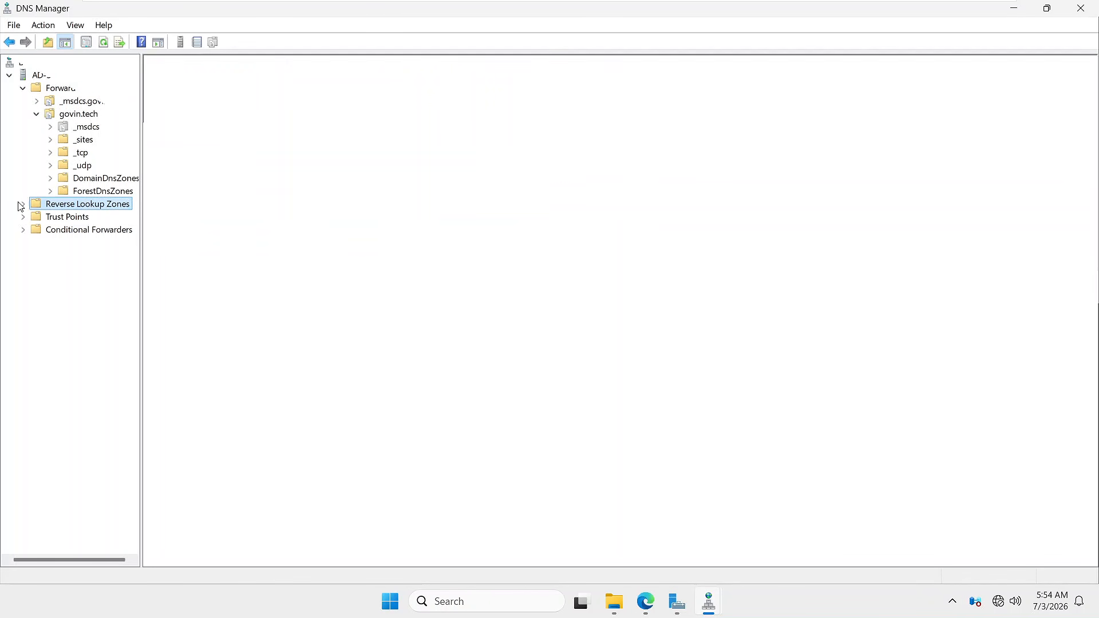
{"action": "left_click", "coordinate": [24, 204]}
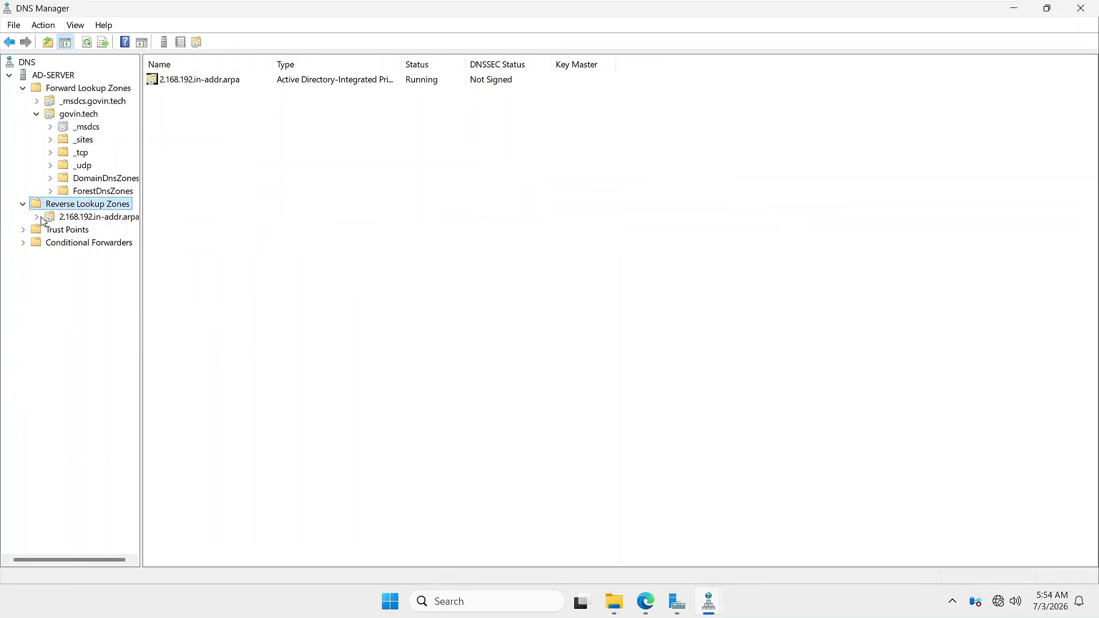
{"action": "left_click", "coordinate": [40, 221]}
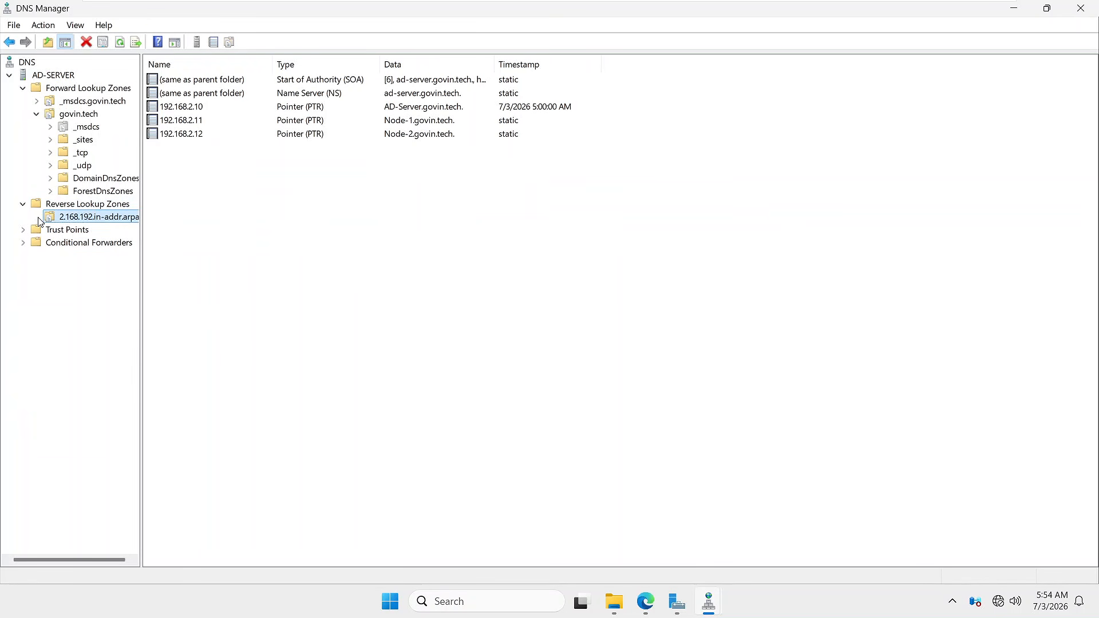
{"action": "left_click", "coordinate": [203, 112]}
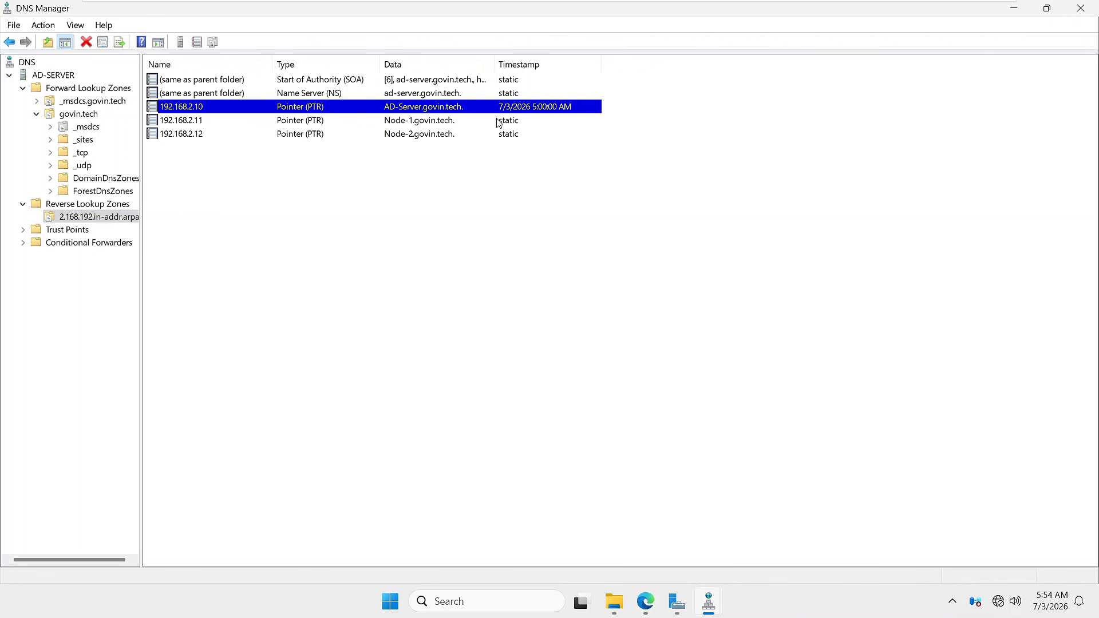
{"action": "left_click", "coordinate": [404, 123]}
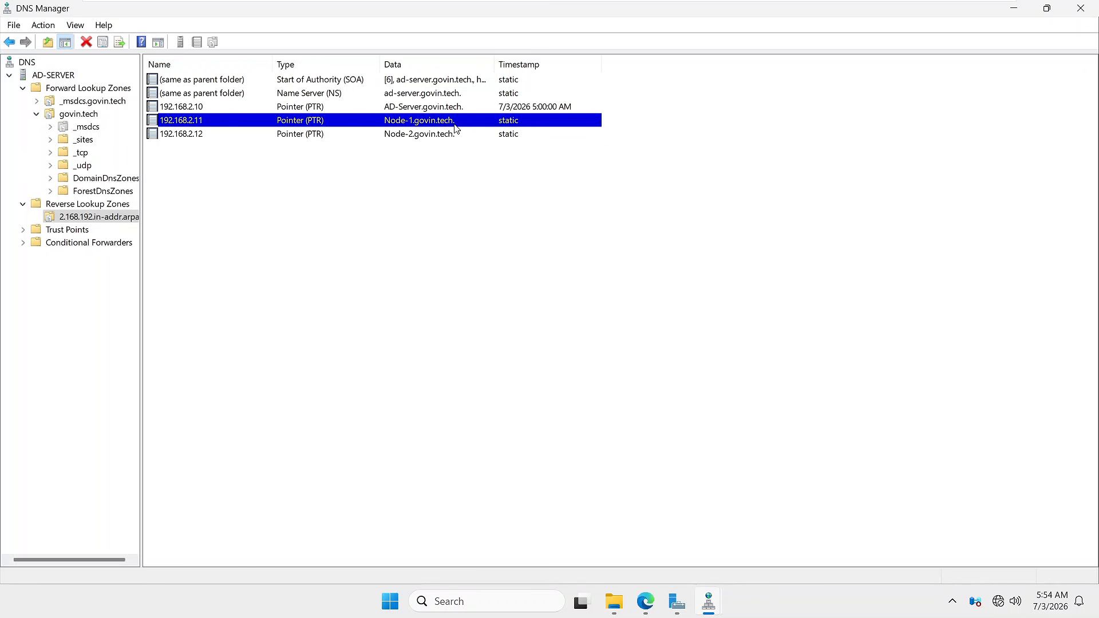
{"action": "left_click", "coordinate": [405, 137]}
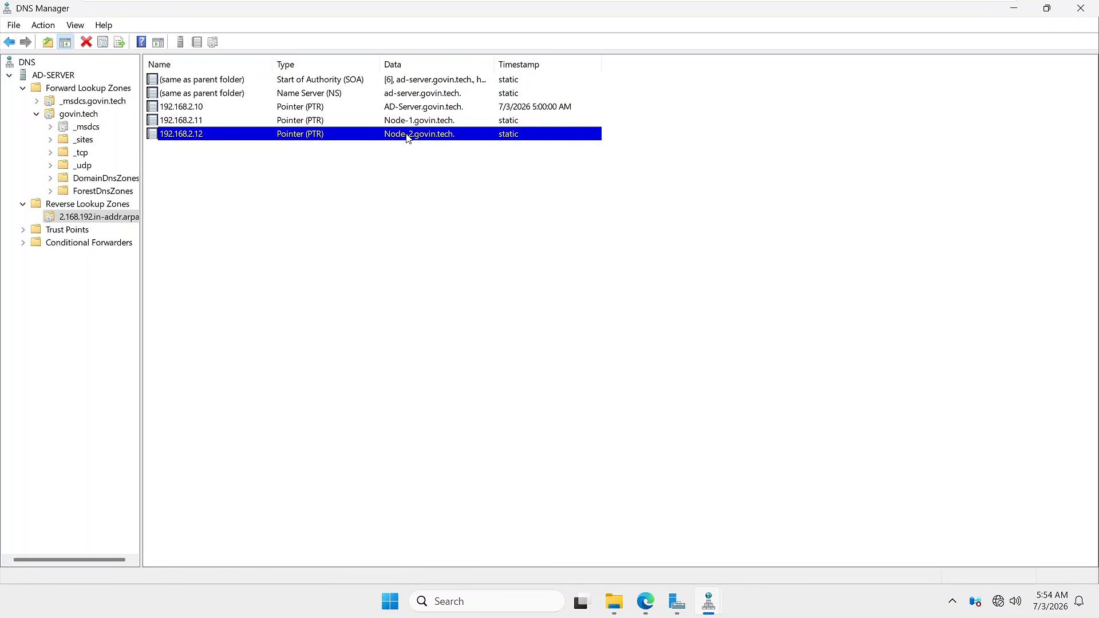
- Check the 192.168.2.12 PTR record's properties point to Node-2.govin.tech, then cancel
{"action": "double_click", "coordinate": [407, 134]}
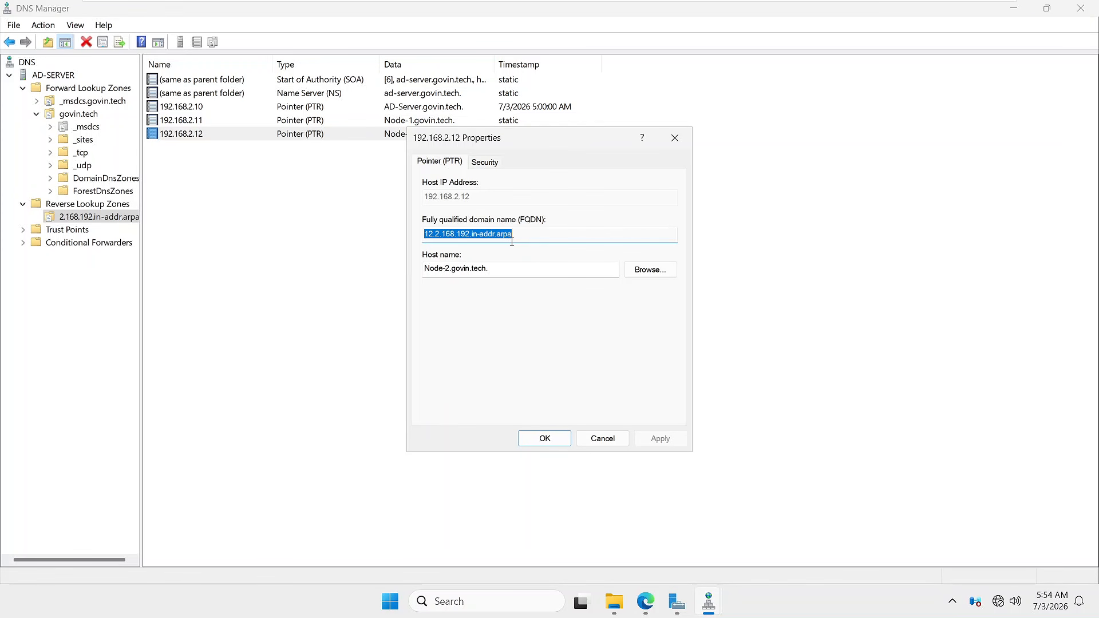
{"action": "left_click_drag", "start_coordinate": [498, 269], "coordinate": [416, 266]}
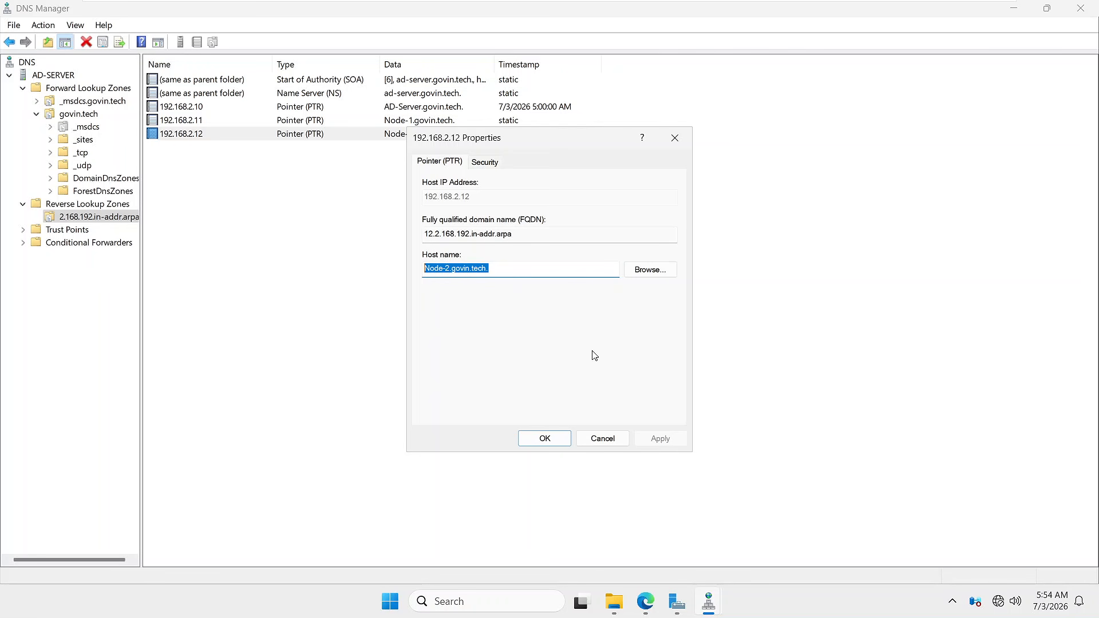
{"action": "left_click", "coordinate": [602, 439]}
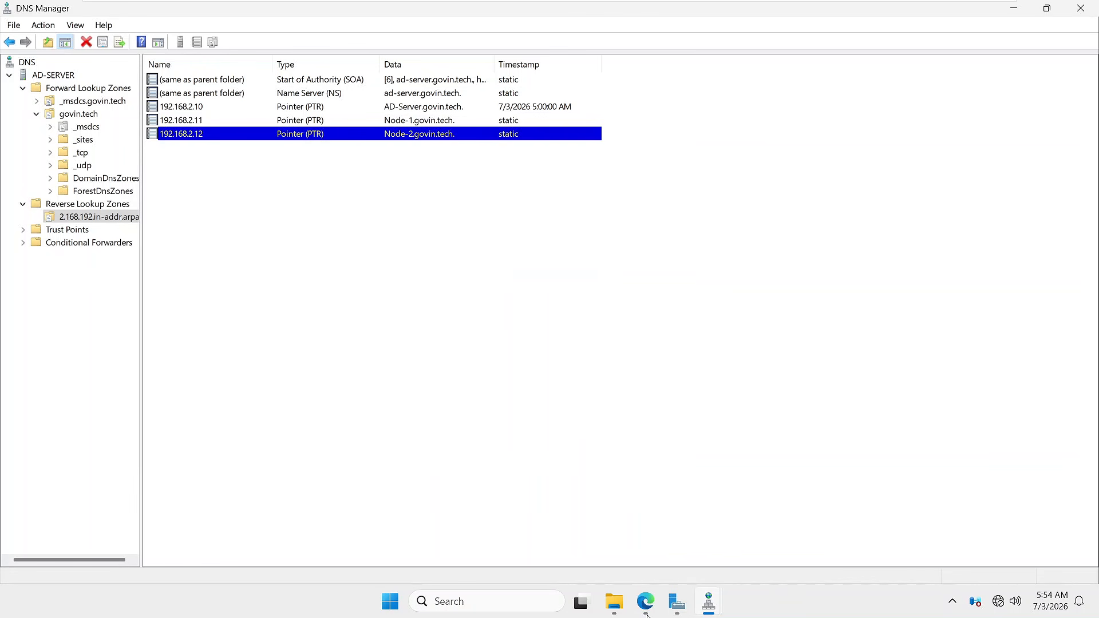
{"action": "left_click", "coordinate": [645, 602]}
{"action": "left_click", "coordinate": [215, 14]}
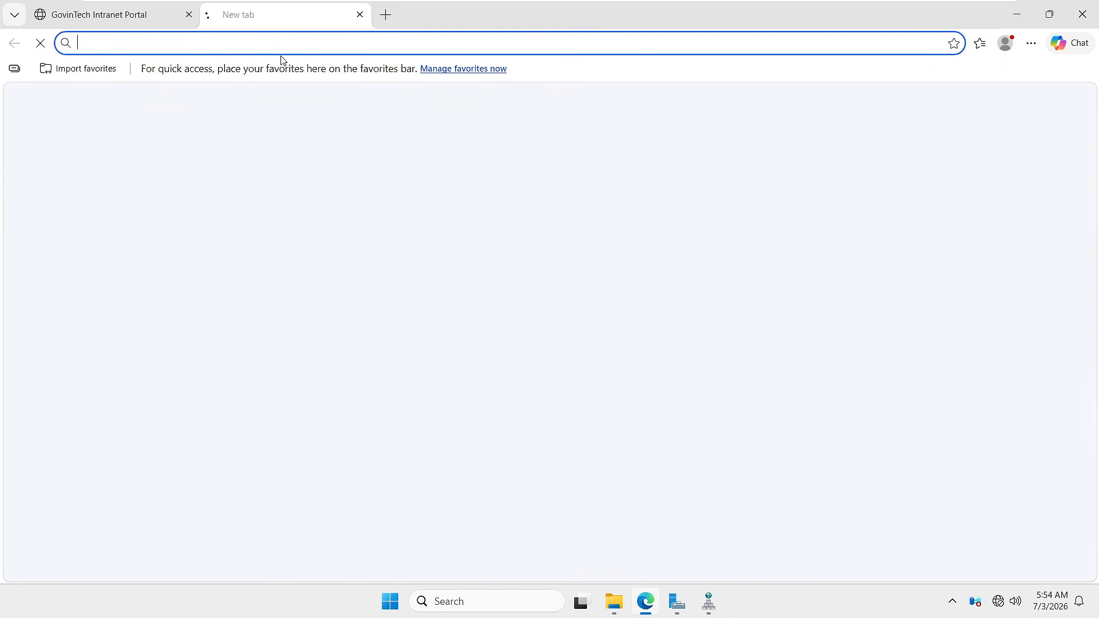
{"action": "type", "text": "ht"}
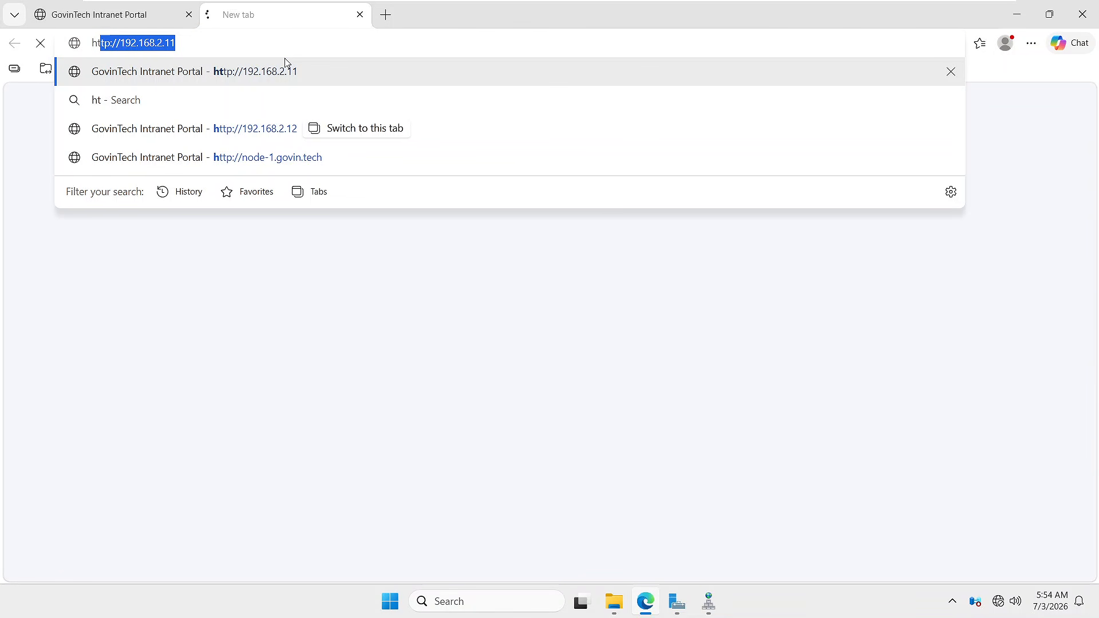
{"action": "type", "text": "t"}
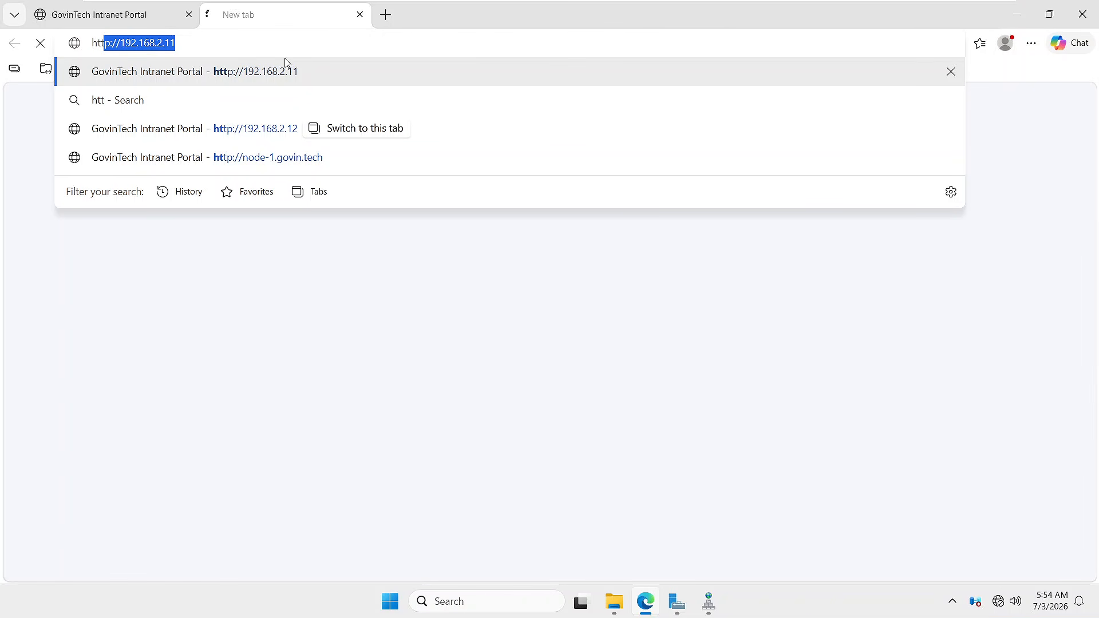
{"action": "left_click", "coordinate": [194, 42]}
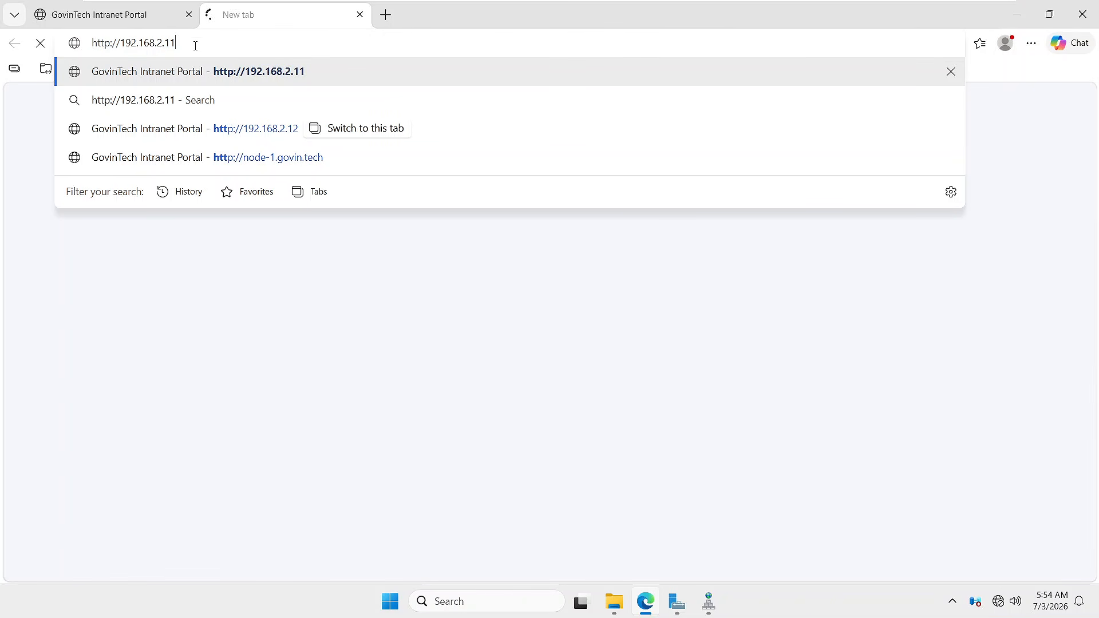
{"action": "key", "text": "BackSpace"}
{"action": "key", "text": "BackSpace"}
{"action": "key", "text": "BackSpace"}
{"action": "key", "text": "BackSpace"}
{"action": "key", "text": "BackSpace"}
{"action": "key", "text": "BackSpace"}
{"action": "key", "text": "BackSpace"}
{"action": "key", "text": "BackSpace"}
{"action": "key", "text": "BackSpace"}
{"action": "key", "text": "BackSpace"}
{"action": "key", "text": "BackSpace"}
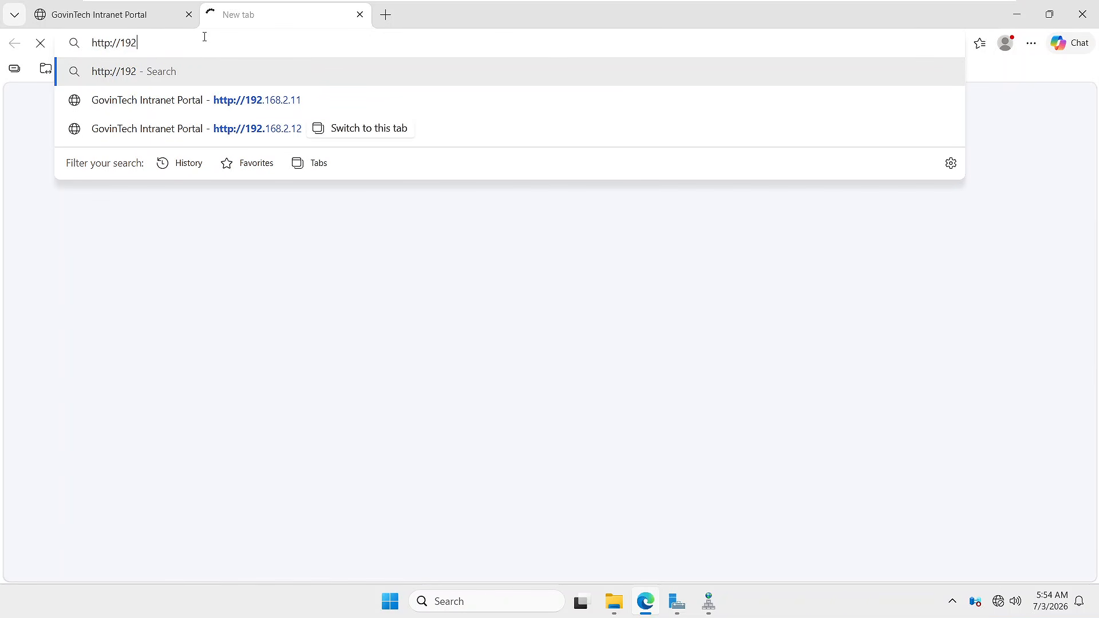
{"action": "key", "text": "BackSpace"}
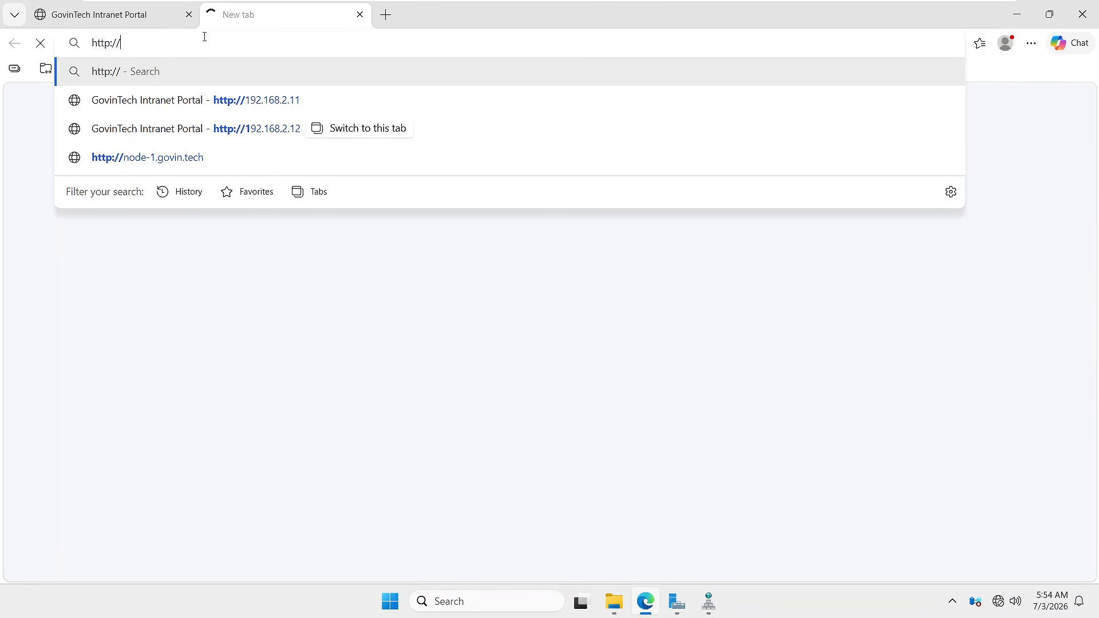
{"action": "key", "text": "BackSpace"}
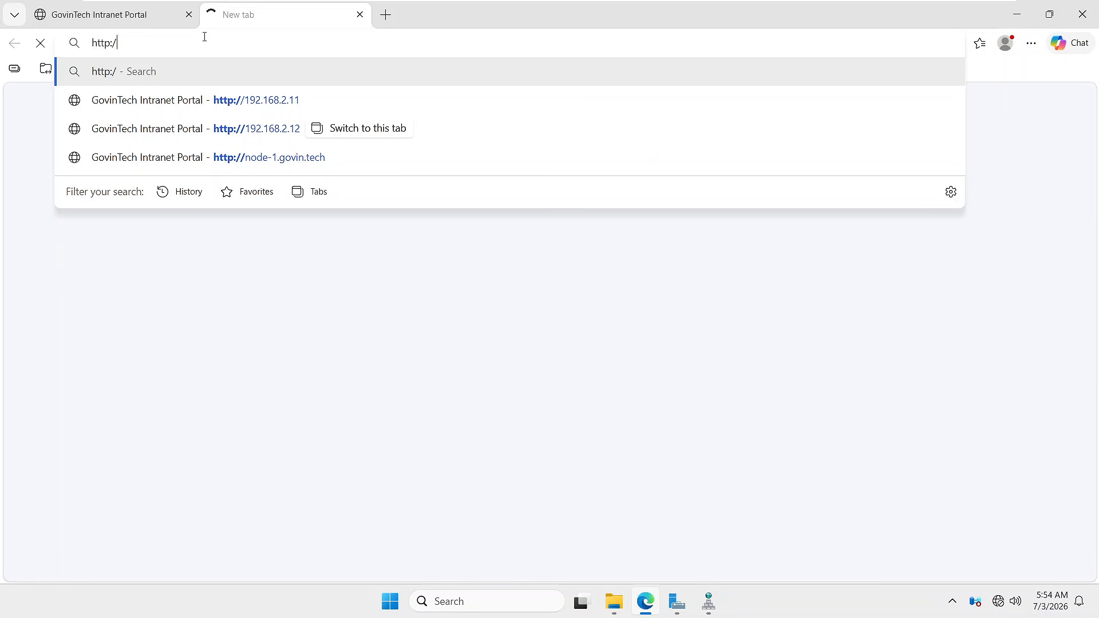
{"action": "type", "text": "Node-2.govin.tech."}
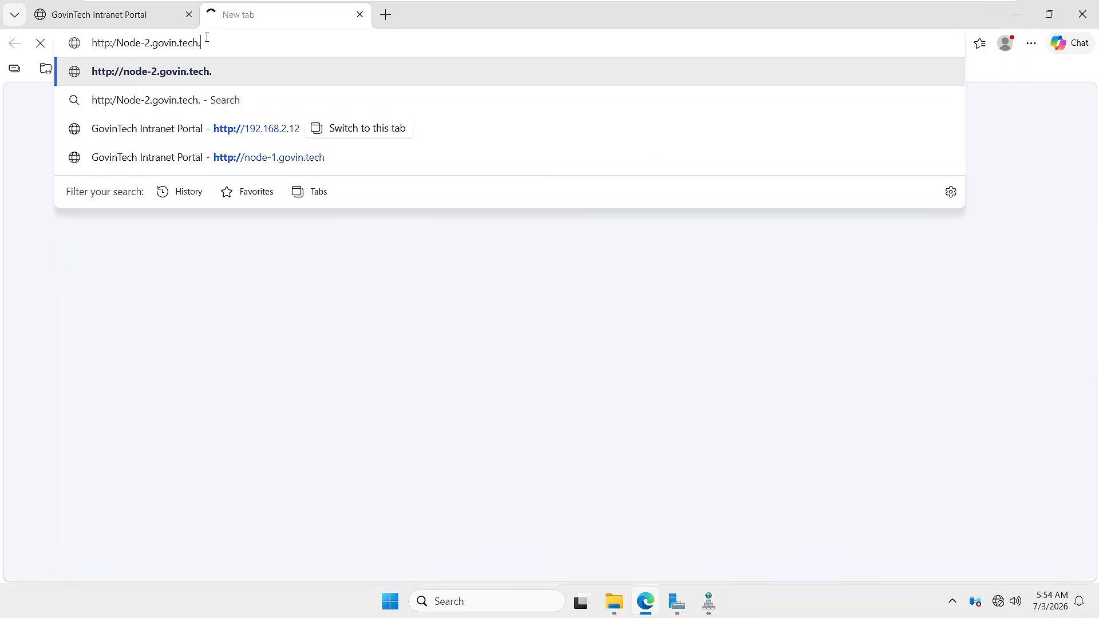
{"action": "left_click", "coordinate": [118, 44]}
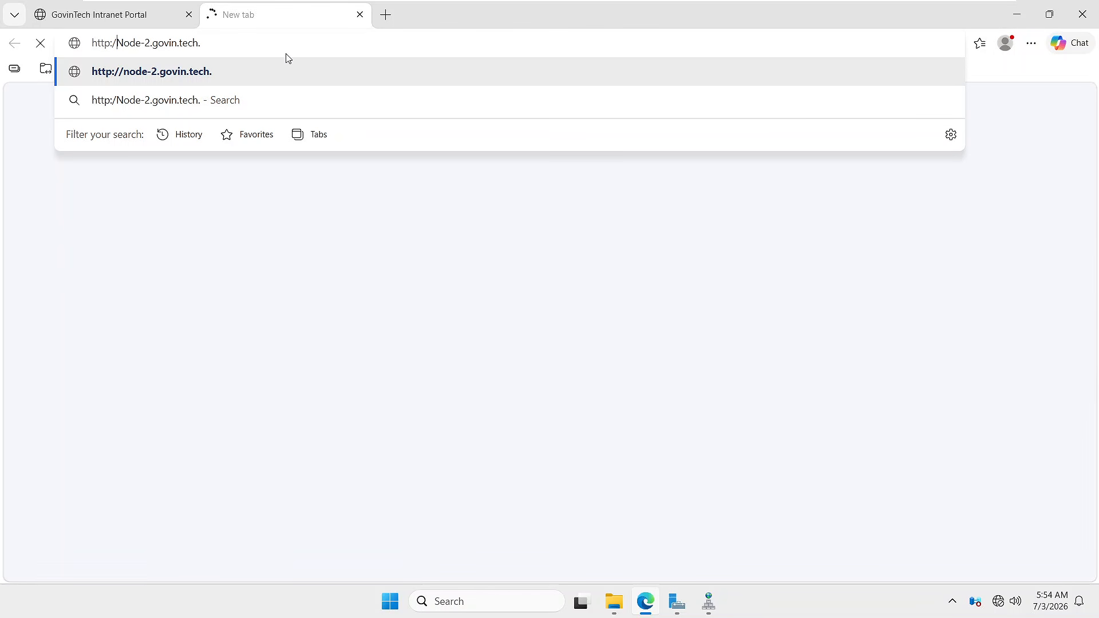
{"action": "type", "text": "/"}
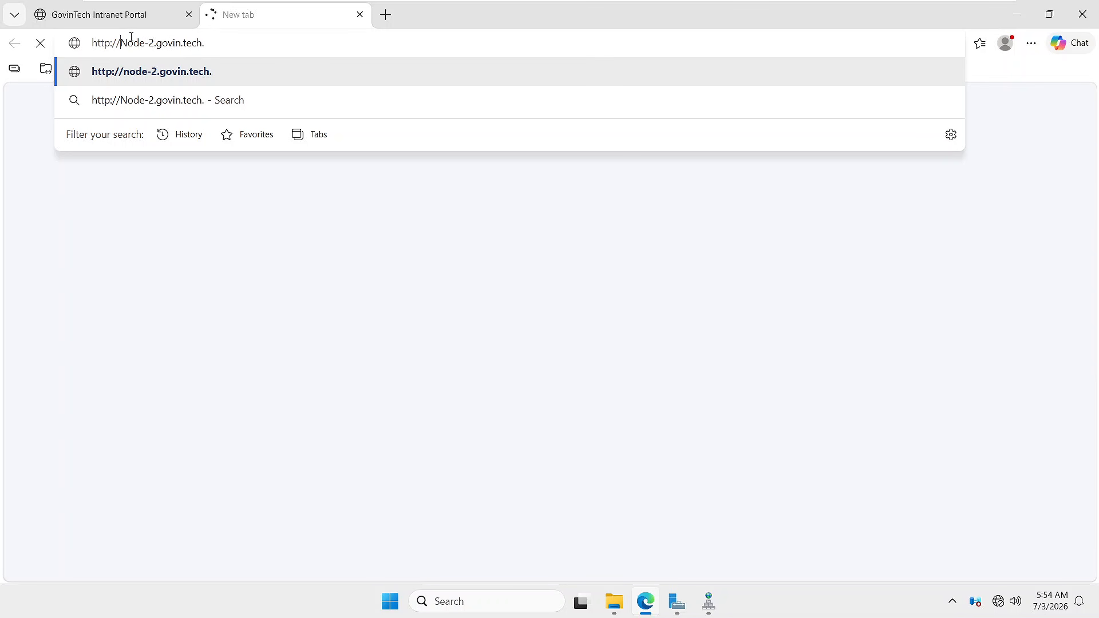
{"action": "left_click", "coordinate": [219, 41]}
{"action": "key", "text": "BackSpace"}
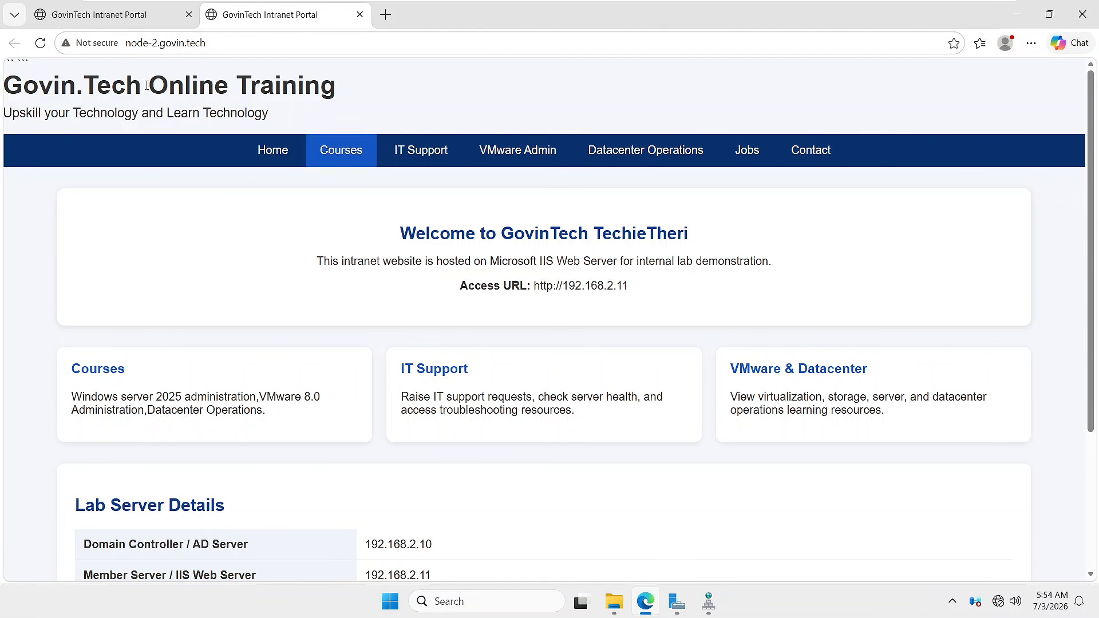
{"action": "left_click", "coordinate": [100, 21]}
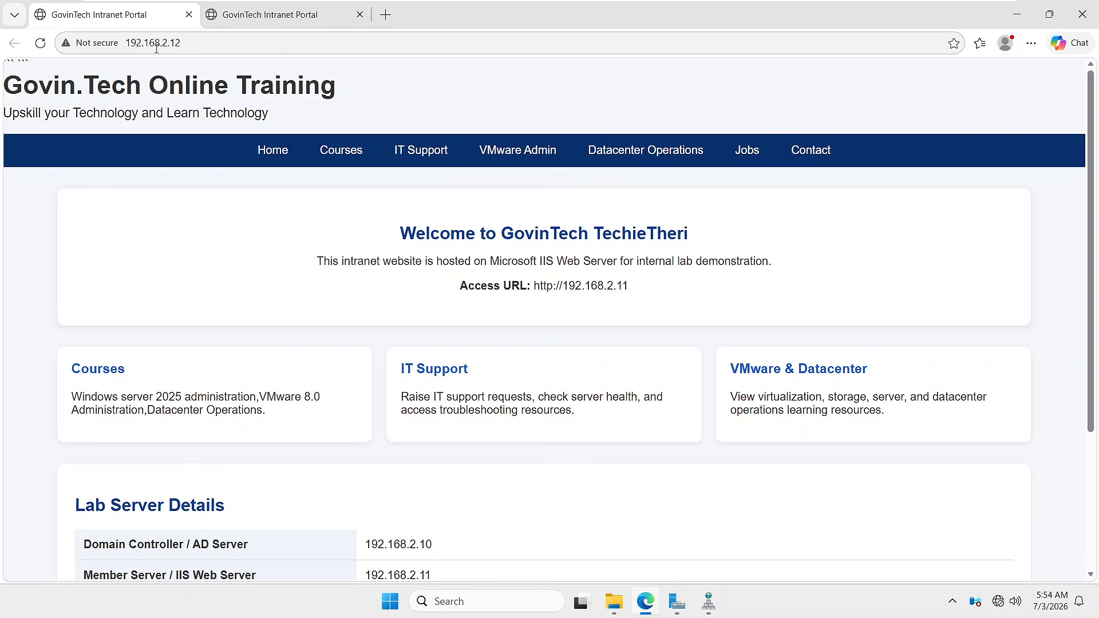
{"action": "left_click", "coordinate": [248, 16]}
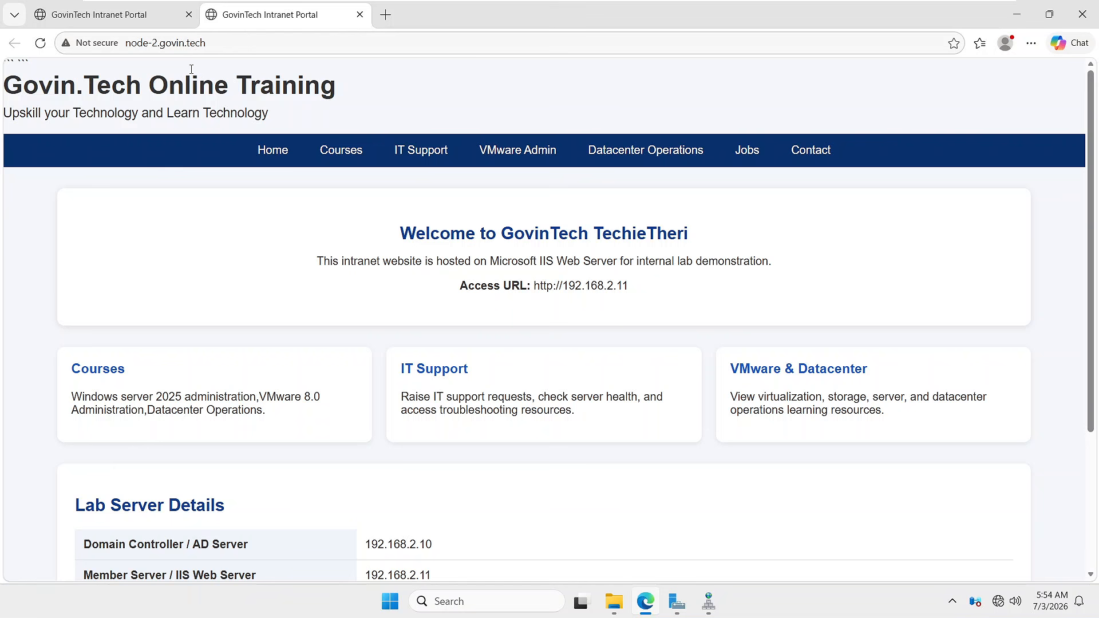
{"action": "left_click", "coordinate": [709, 602]}
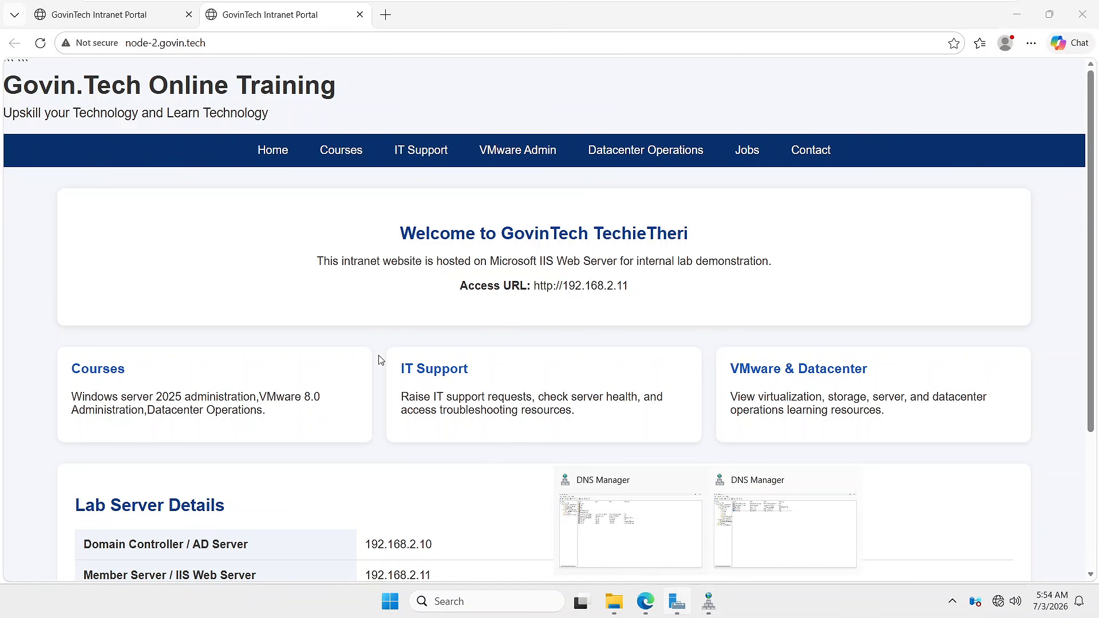
{"action": "mouse_move", "coordinate": [854, 485]}
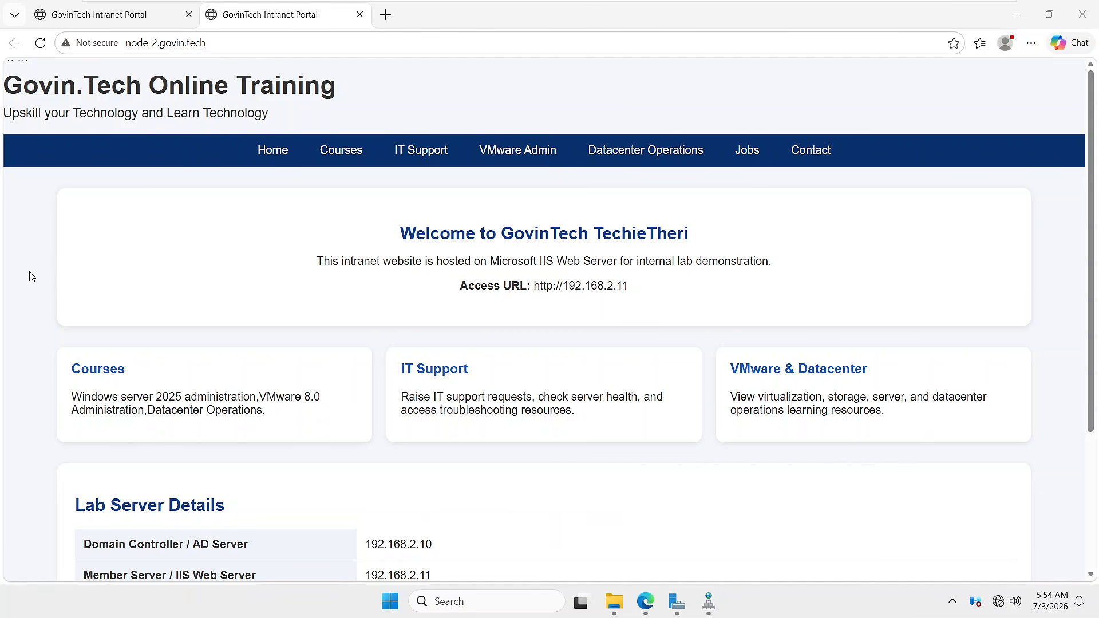
{"action": "left_click", "coordinate": [27, 187]}
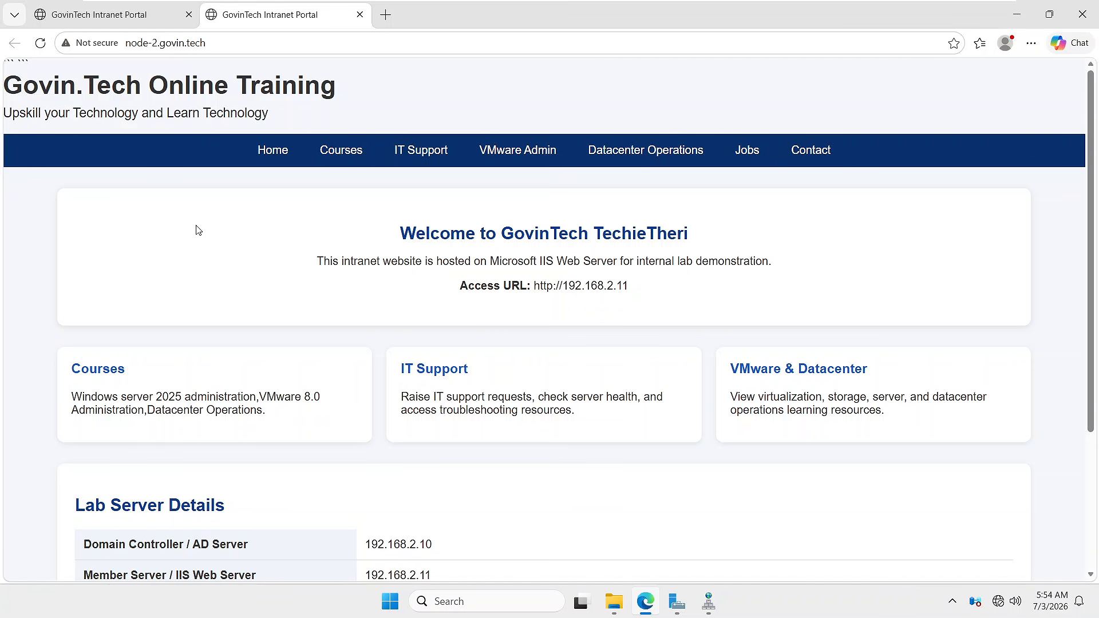
{"action": "scroll", "coordinate": [233, 456], "scroll_direction": "down", "scroll_amount": 3}
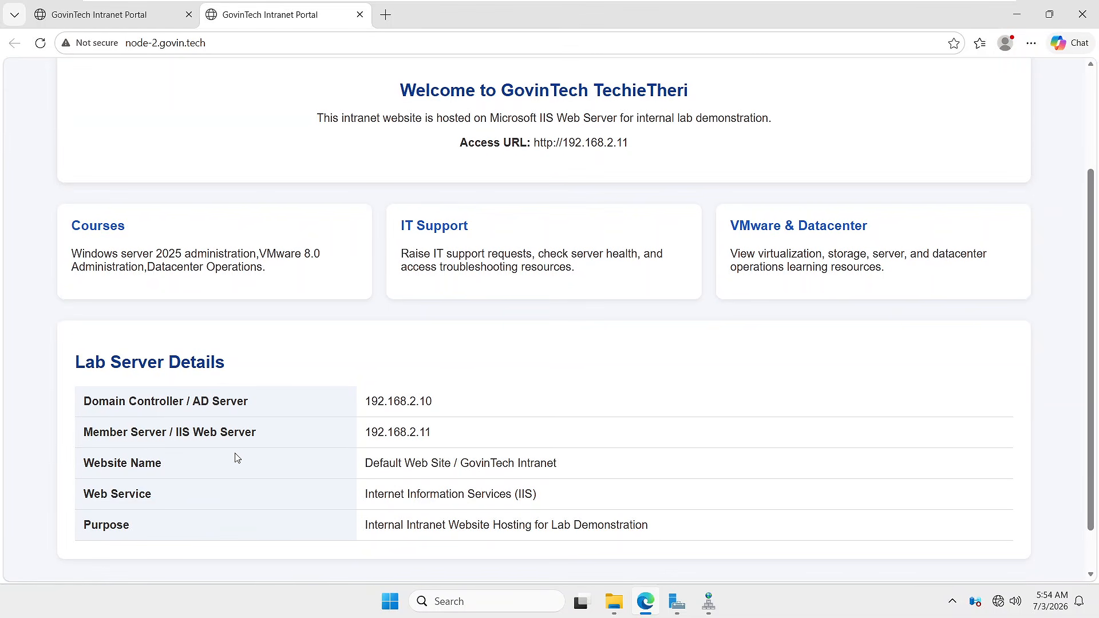
{"action": "scroll", "coordinate": [248, 454], "scroll_direction": "up", "scroll_amount": 3}
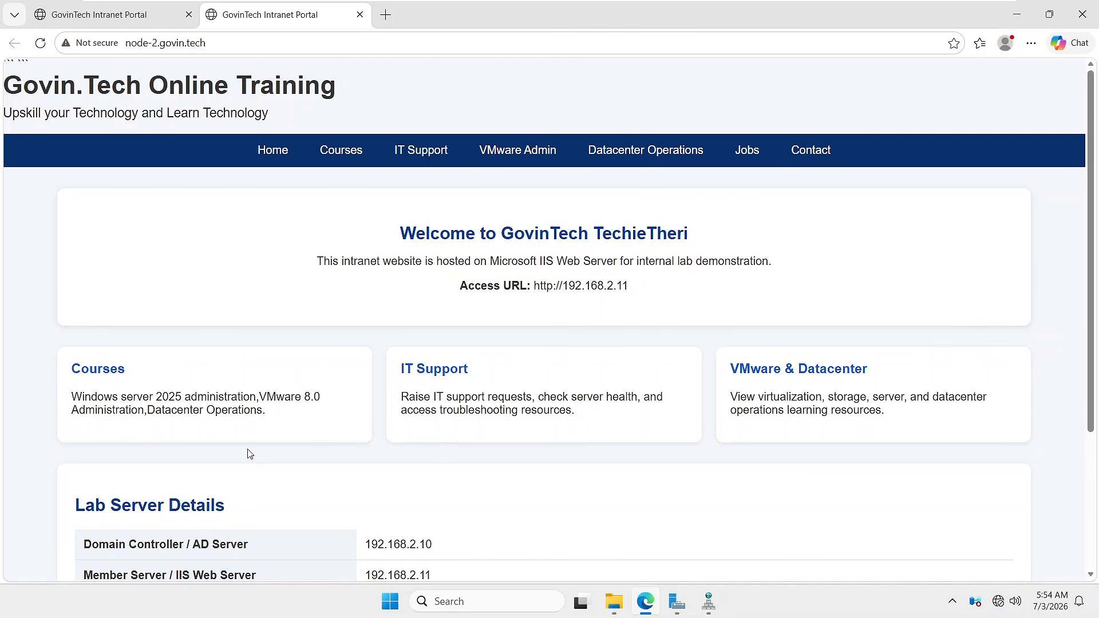
{"action": "mouse_move", "coordinate": [830, 3]}
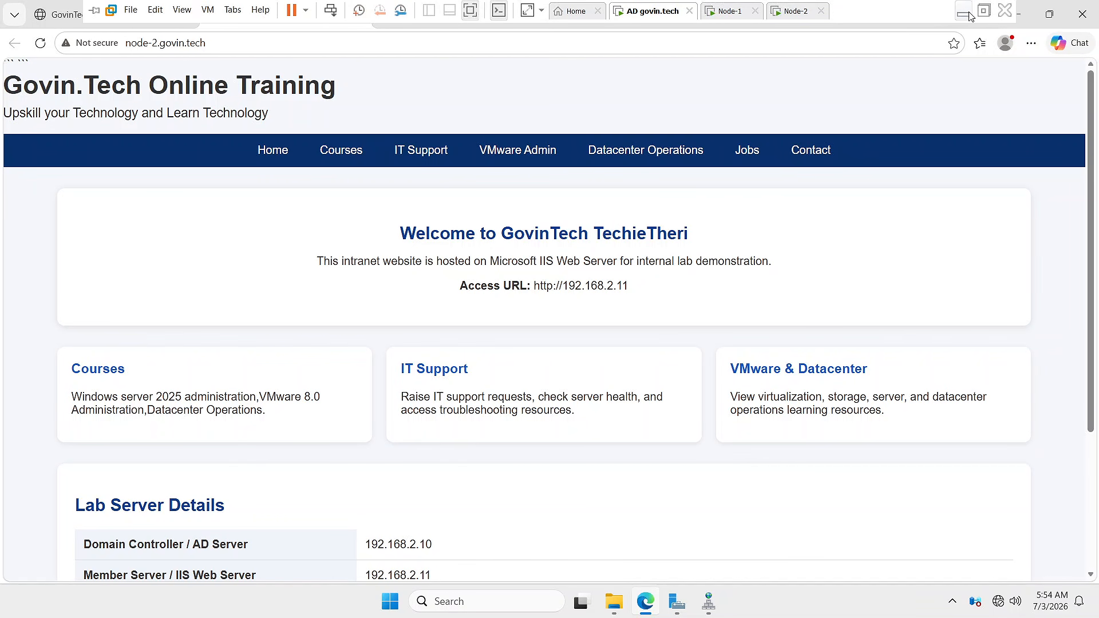
{"action": "scroll", "coordinate": [907, 429], "scroll_direction": "down", "scroll_amount": 3}
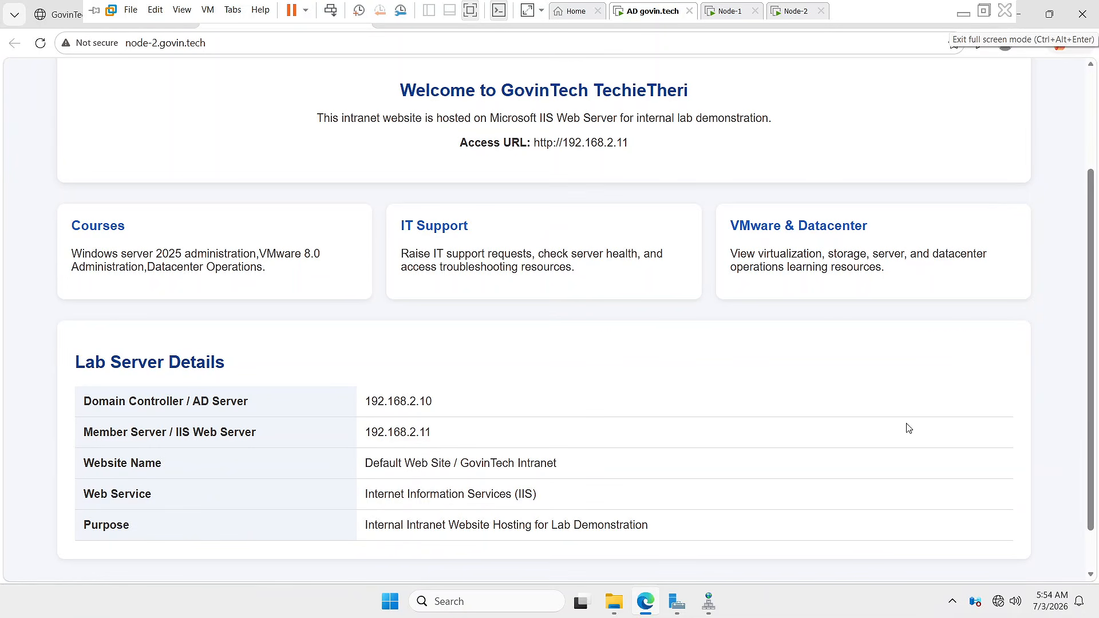
{"action": "scroll", "coordinate": [910, 427], "scroll_direction": "up", "scroll_amount": 3}
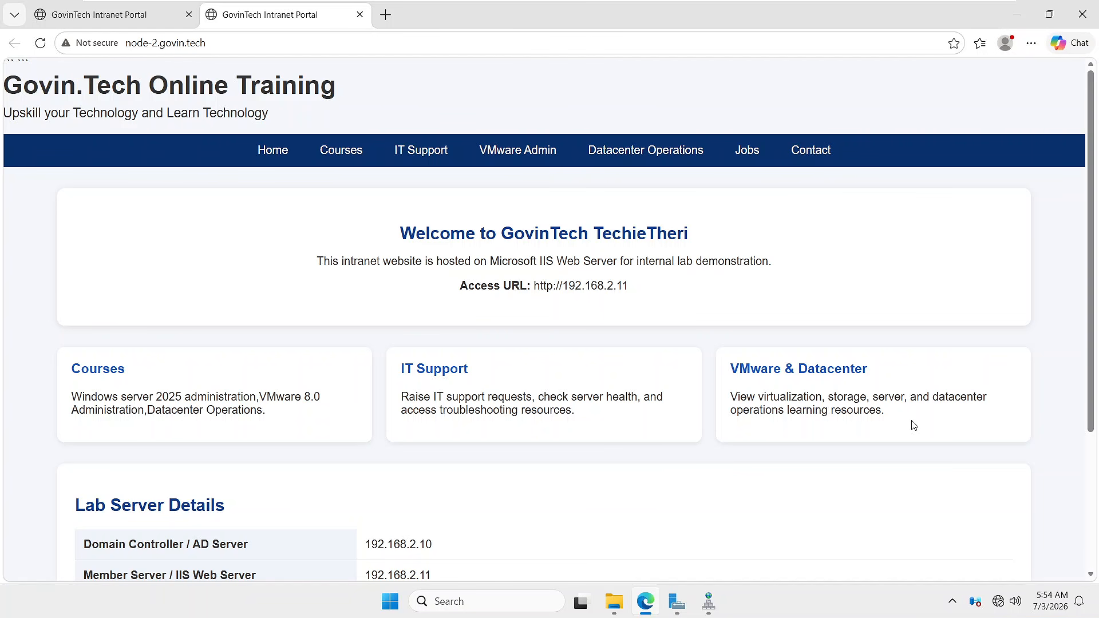
{"action": "mouse_move", "coordinate": [734, 5]}
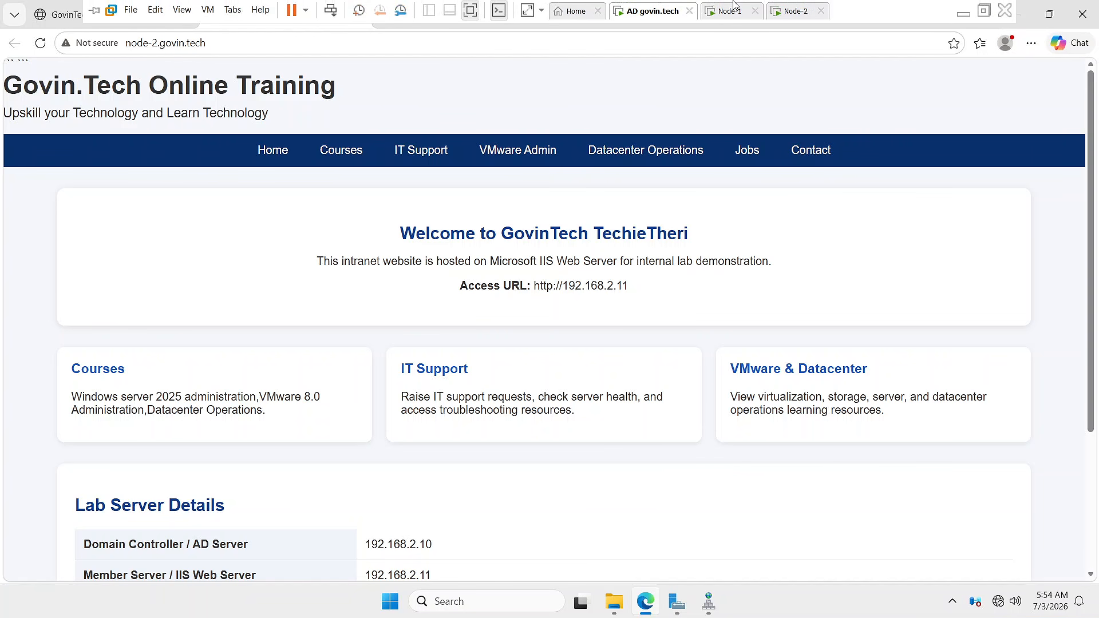
- Leave the full-screen VM view and bring Node-2's Server Manager forward
{"action": "left_click", "coordinate": [964, 11]}
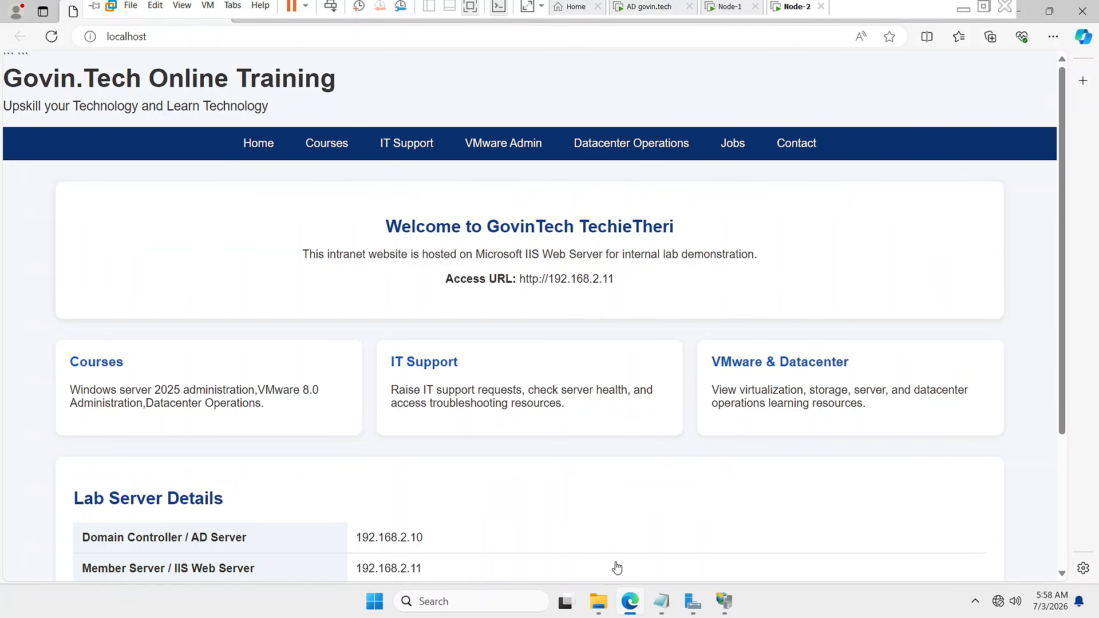
{"action": "left_click", "coordinate": [694, 612]}
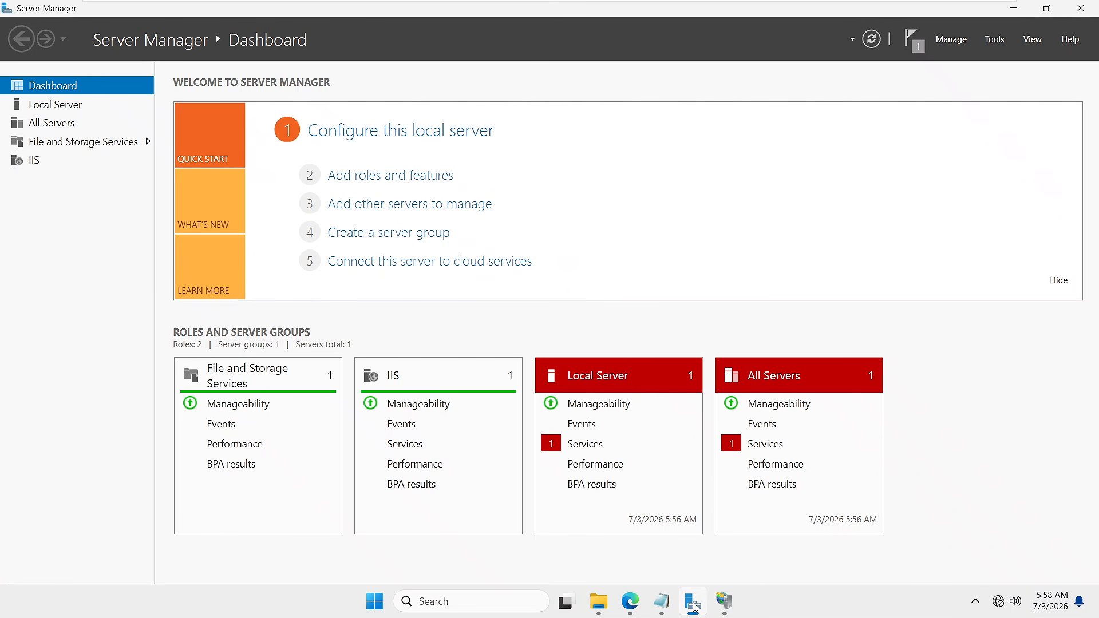
- Open Node-2's C:\inetpub\wwwroot\iisstart.htm in Notepad via Open with
{"action": "left_click", "coordinate": [726, 609]}
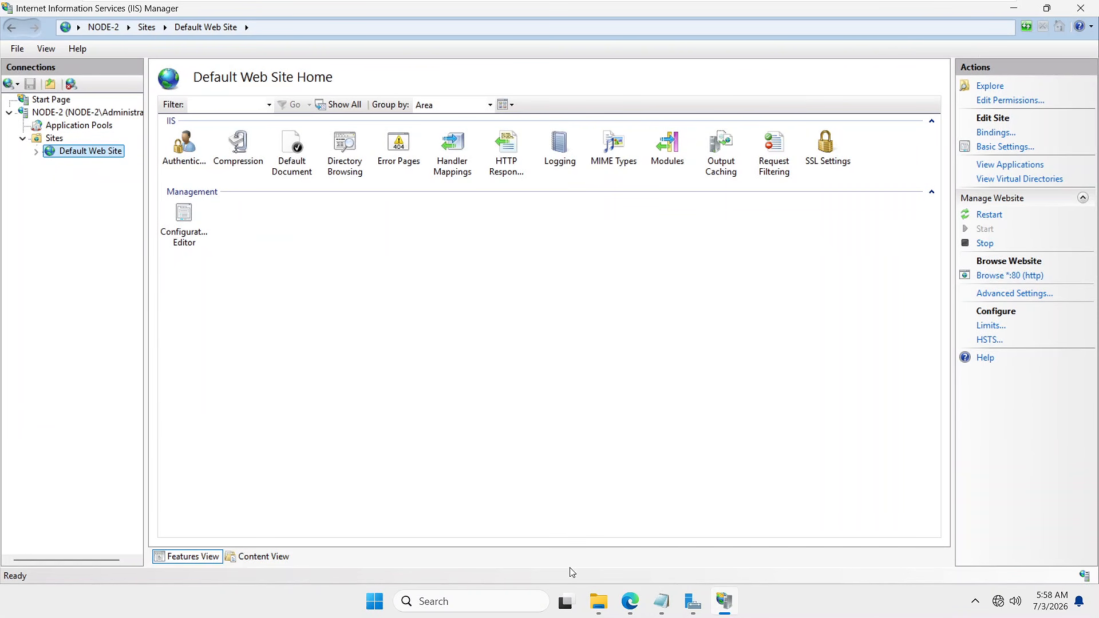
{"action": "left_click", "coordinate": [609, 610]}
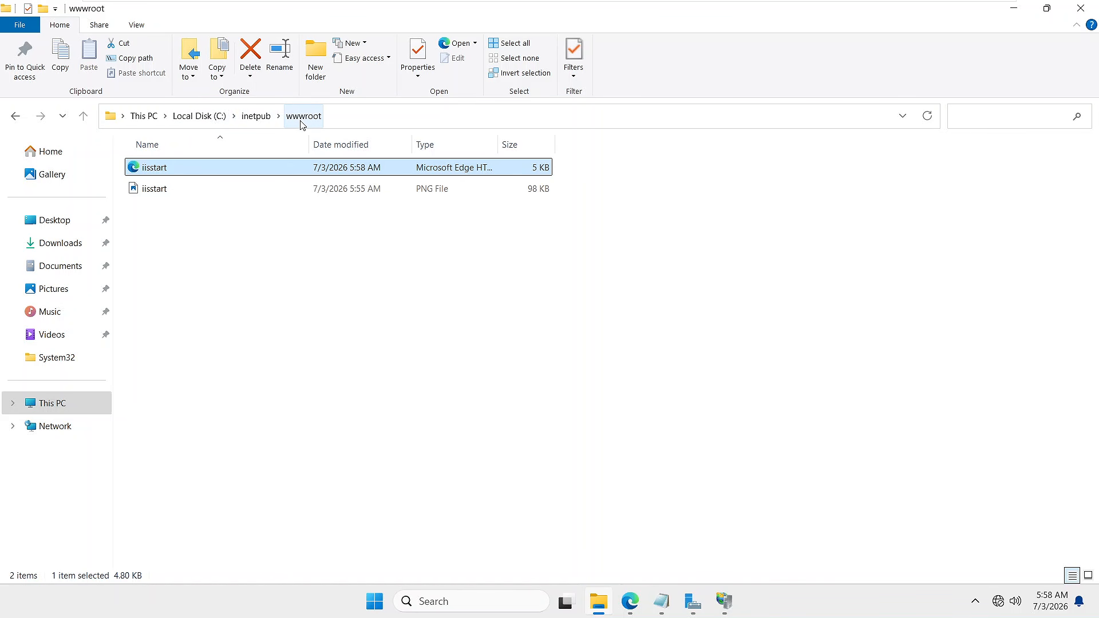
{"action": "right_click", "coordinate": [157, 168]}
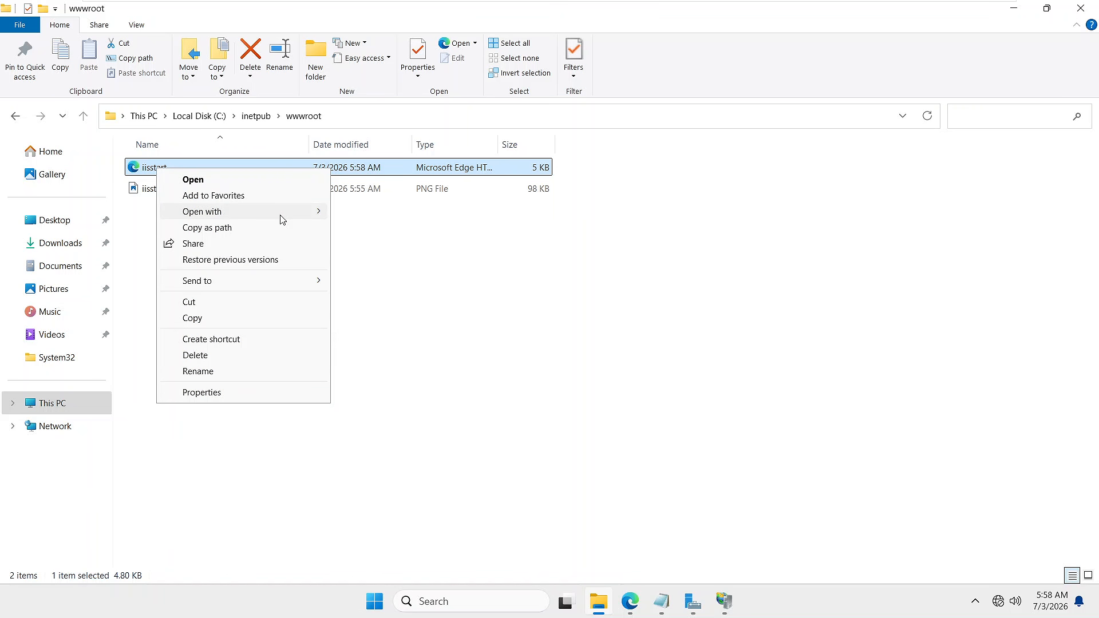
{"action": "left_click", "coordinate": [315, 211]}
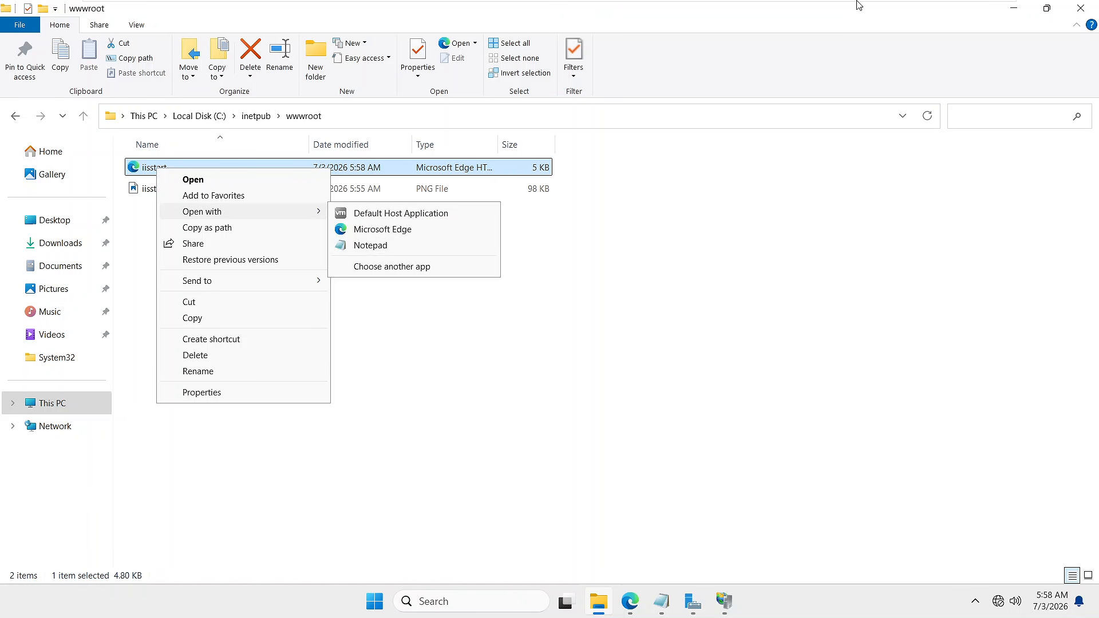
{"action": "left_click", "coordinate": [370, 246]}
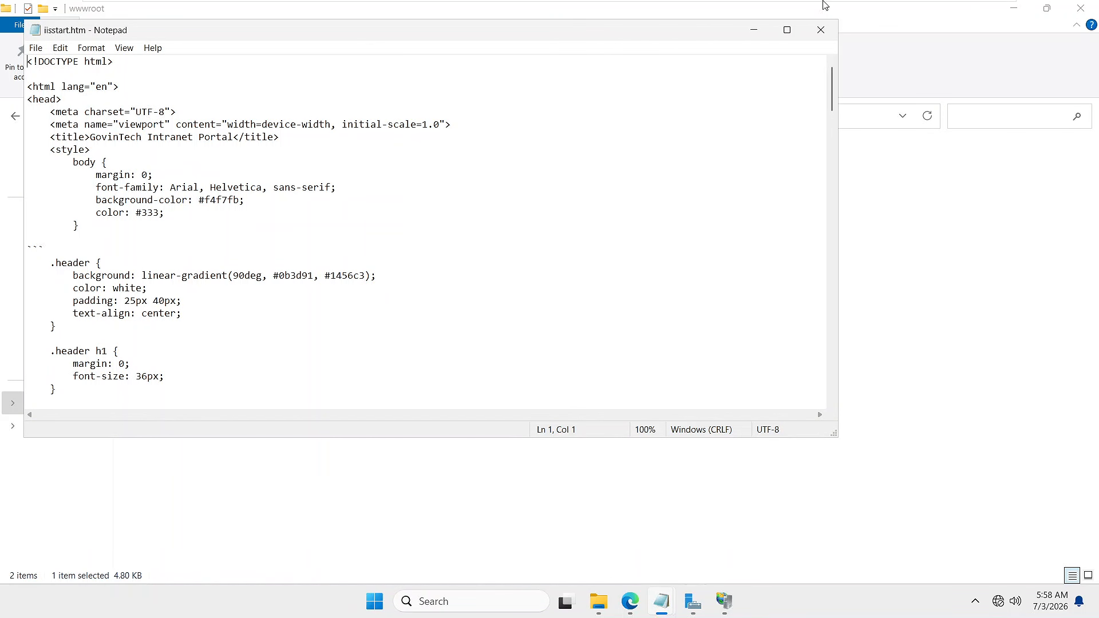
- Go to the ChatGPT conversation on the host and close the floating Meet video window
{"action": "mouse_move", "coordinate": [848, 4]}
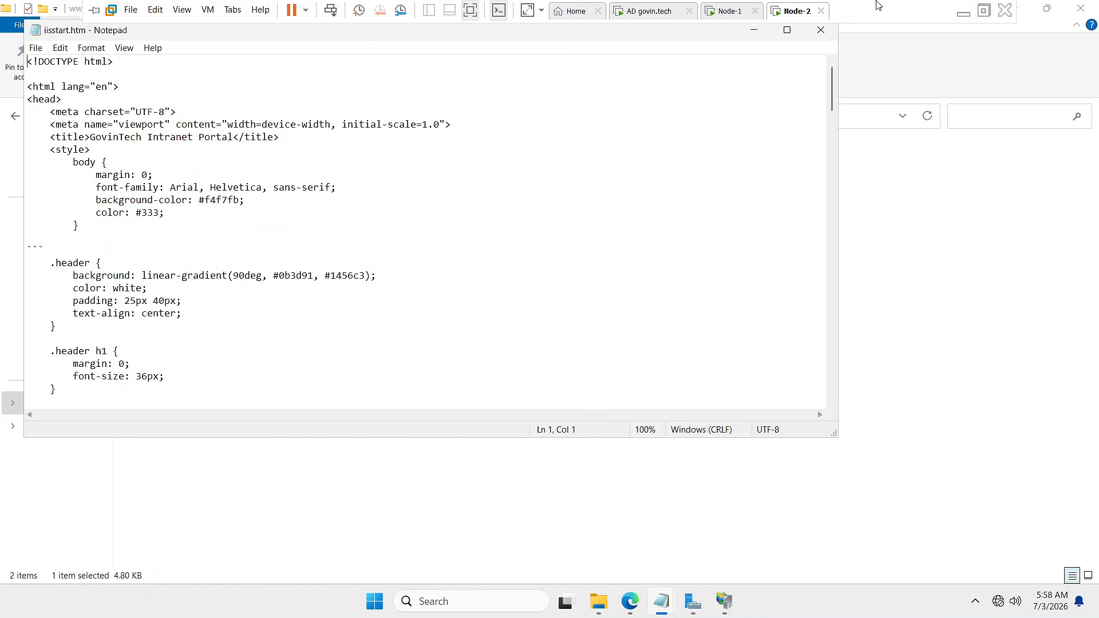
{"action": "left_click", "coordinate": [964, 12]}
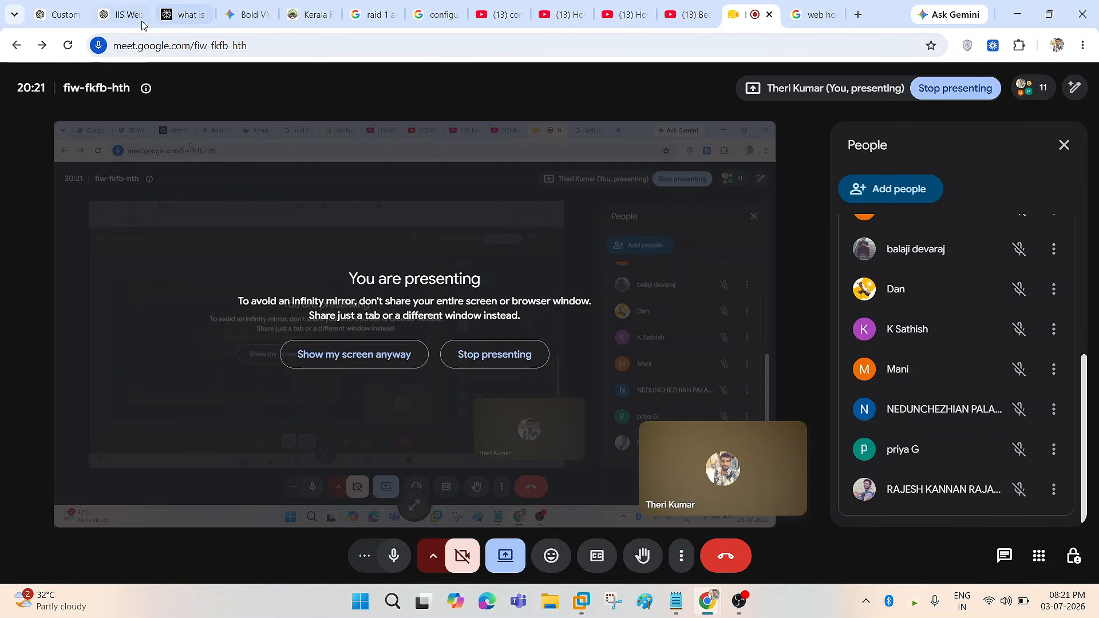
{"action": "left_click", "coordinate": [117, 11]}
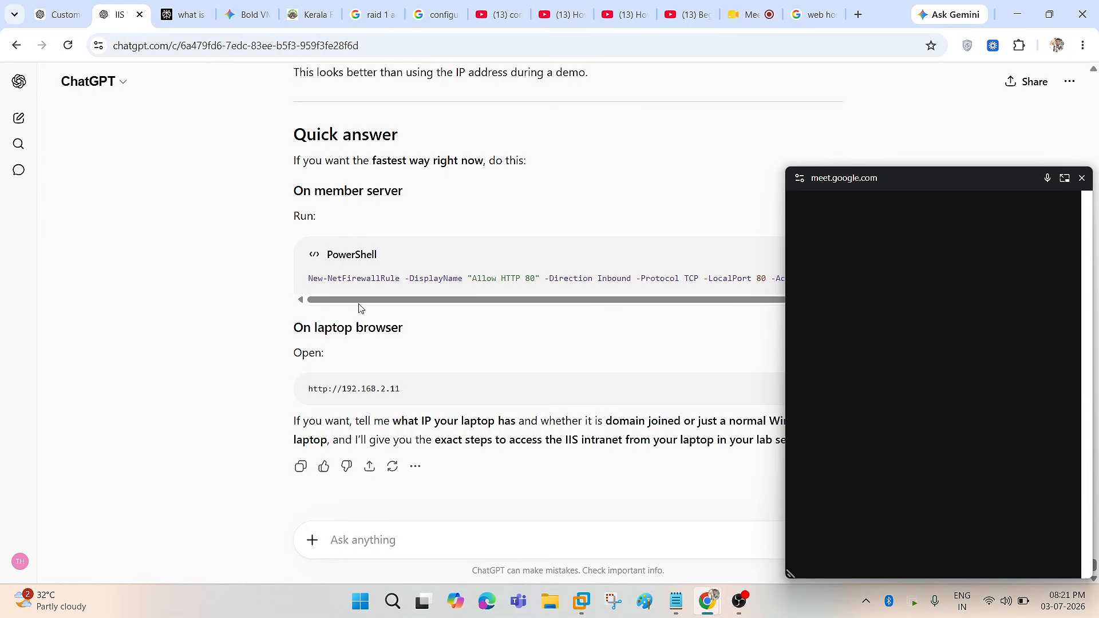
{"action": "left_click", "coordinate": [1082, 179]}
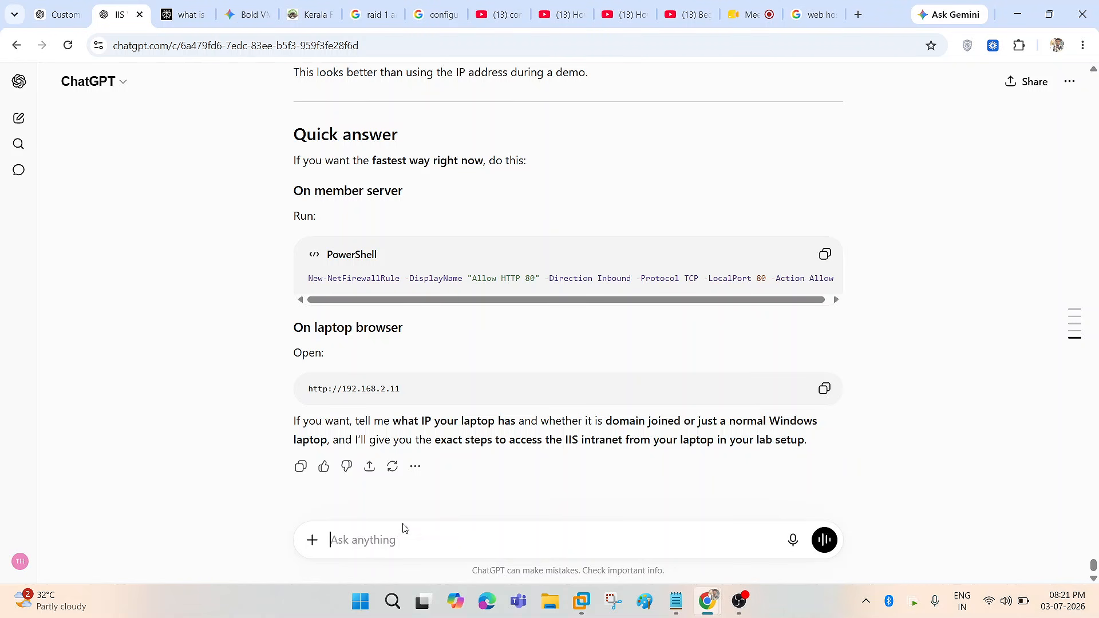
- Draft a prompt asking for HTML with Techie Theri, Govin.tech and 'Love Technology & Learn Technology'
{"action": "left_click", "coordinate": [348, 541]}
{"action": "type", "text": "Give me the HT"}
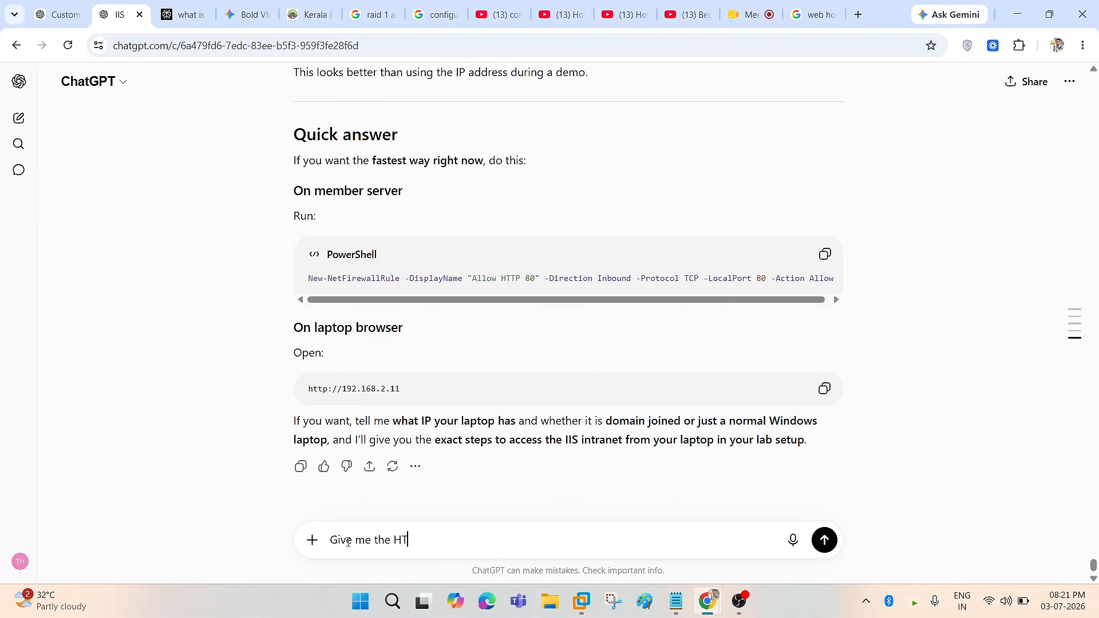
{"action": "type", "text": "ML Code for below cont"}
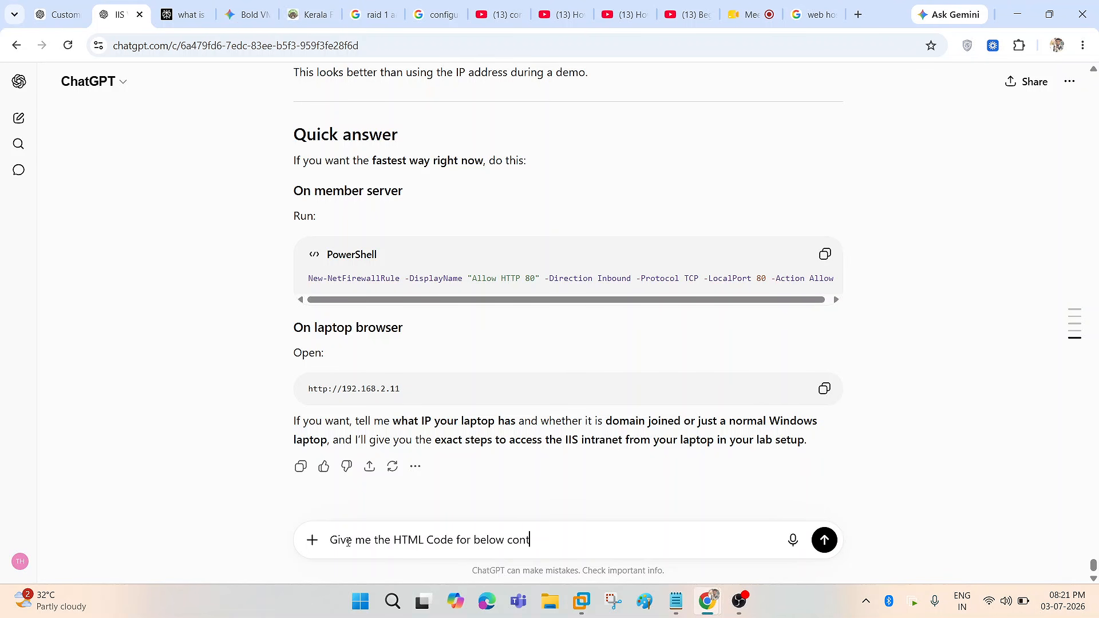
{"action": "type", "text": "ent"}
{"action": "key", "text": "shift+Return"}
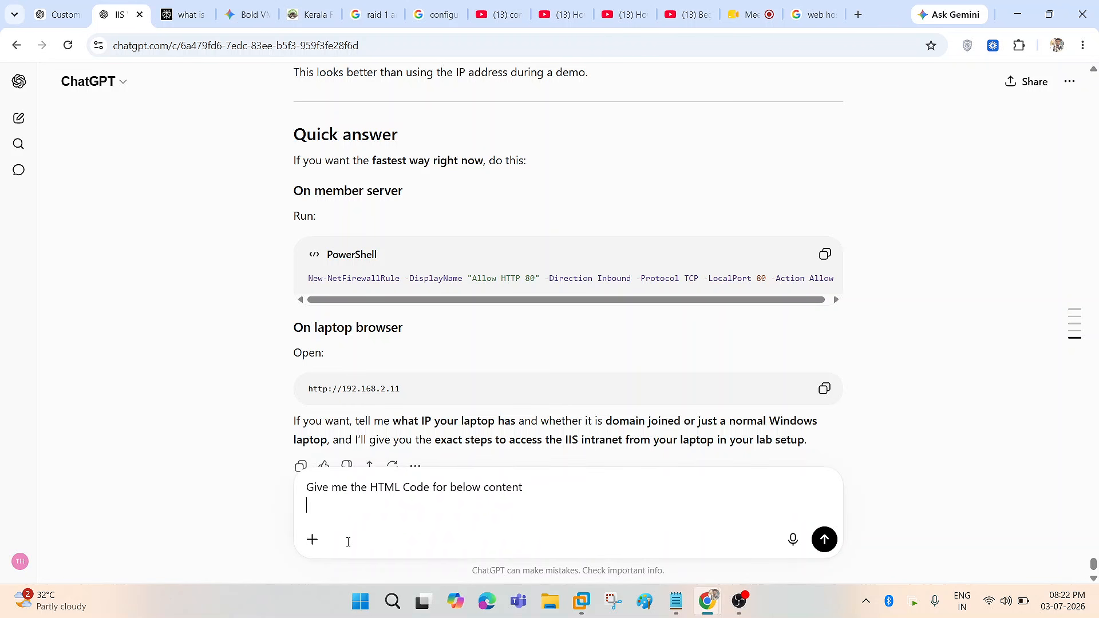
{"action": "scroll", "coordinate": [569, 442], "scroll_direction": "down", "scroll_amount": 1}
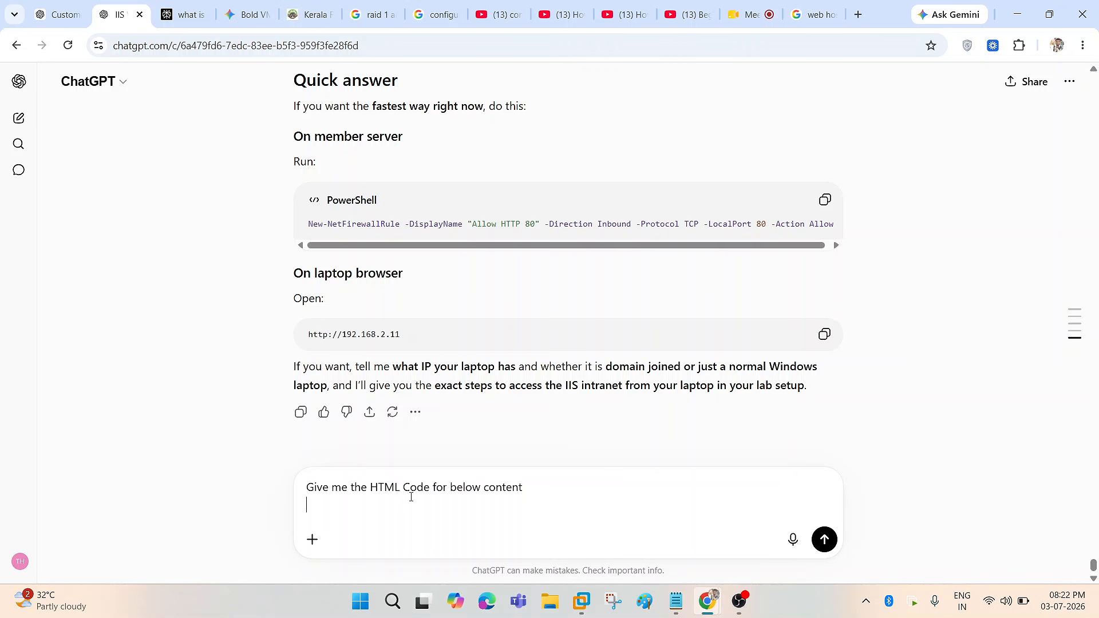
{"action": "type", "text": "Techie Theri"}
{"action": "key", "text": "shift+Return"}
{"action": "type", "text": "Govin"}
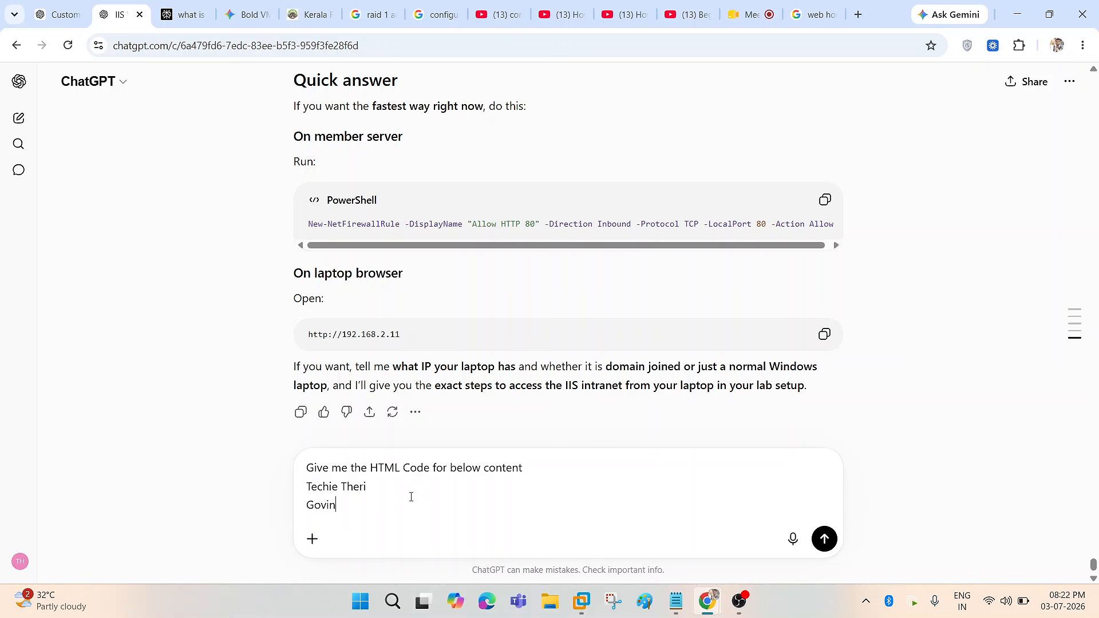
{"action": "type", "text": ".tech"}
{"action": "key", "text": "shift+Return"}
{"action": "type", "text": "Lean"}
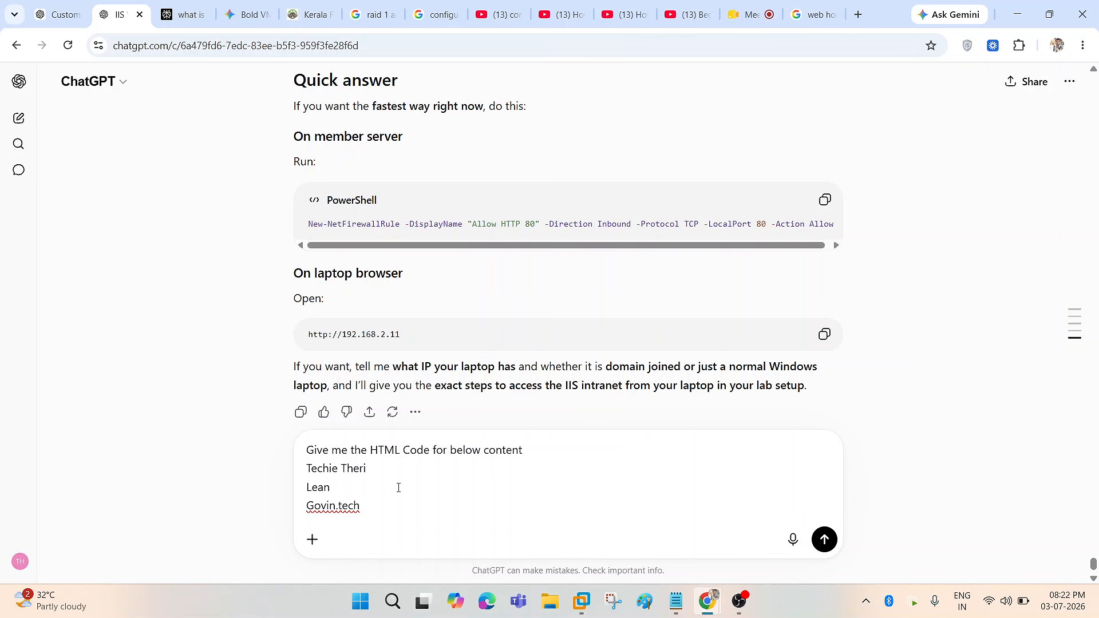
{"action": "key", "text": "BackSpace"}
{"action": "key", "text": "BackSpace"}
{"action": "type", "text": "ove Technology & Learn Technology"}
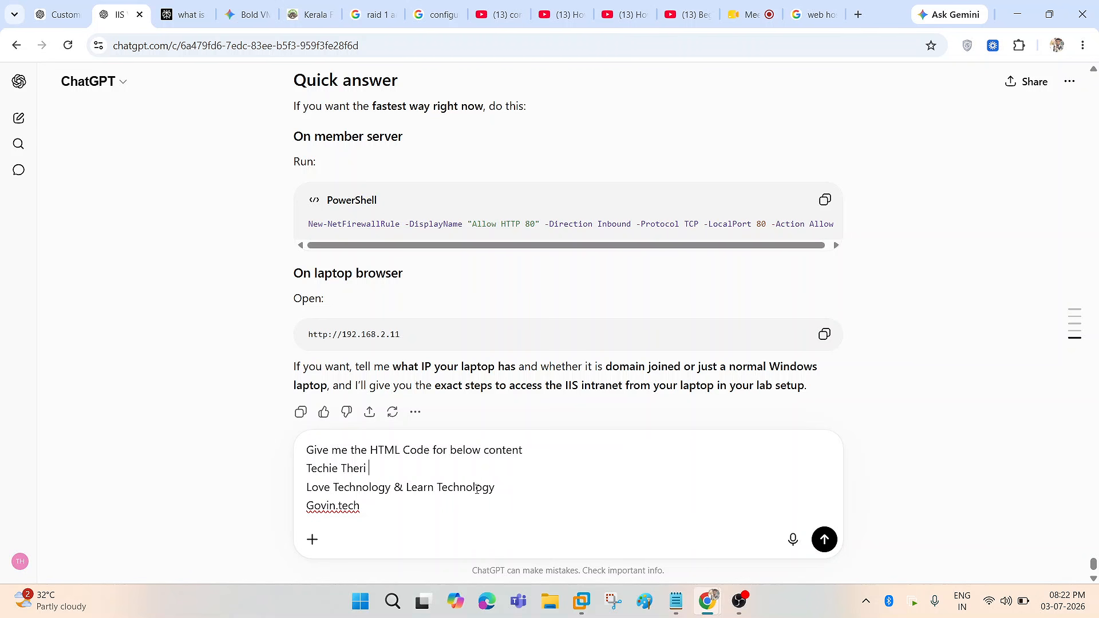
{"action": "type", "text": " -> "}
{"action": "type", "text": "Bold na"}
{"action": "type", "text": "me"}
{"action": "type", "text": "> Sub"}
{"action": "type", "text": " name"}
- Replace the Govin.tech line with a 'Buttons' heading and a Home entry
{"action": "left_click", "coordinate": [387, 509]}
{"action": "left_click_drag", "start_coordinate": [371, 526], "coordinate": [304, 508]}
{"action": "key", "text": "BackSpace"}
{"action": "type", "text": "Buttons"}
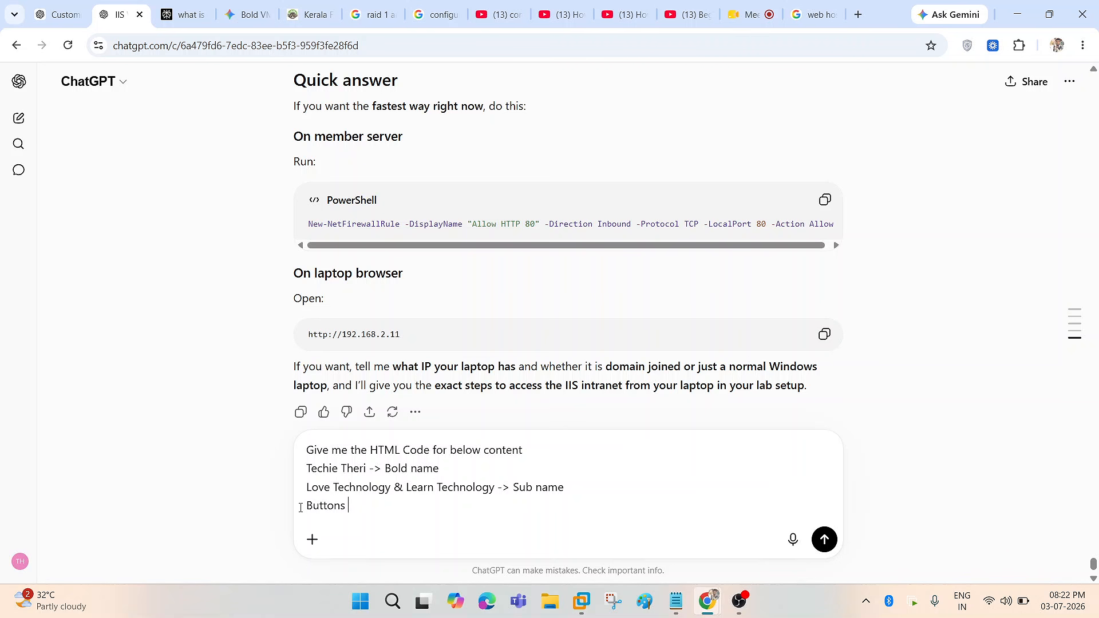
{"action": "key", "text": "shift+Return"}
{"action": "type", "text": "Home"}
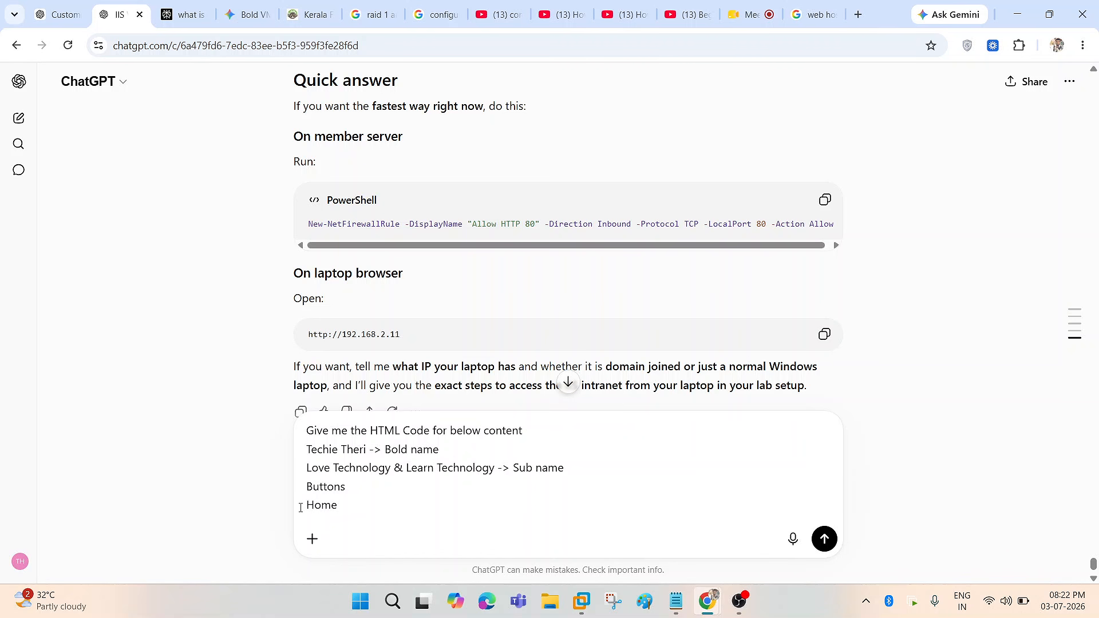
{"action": "key", "text": "shift+Return"}
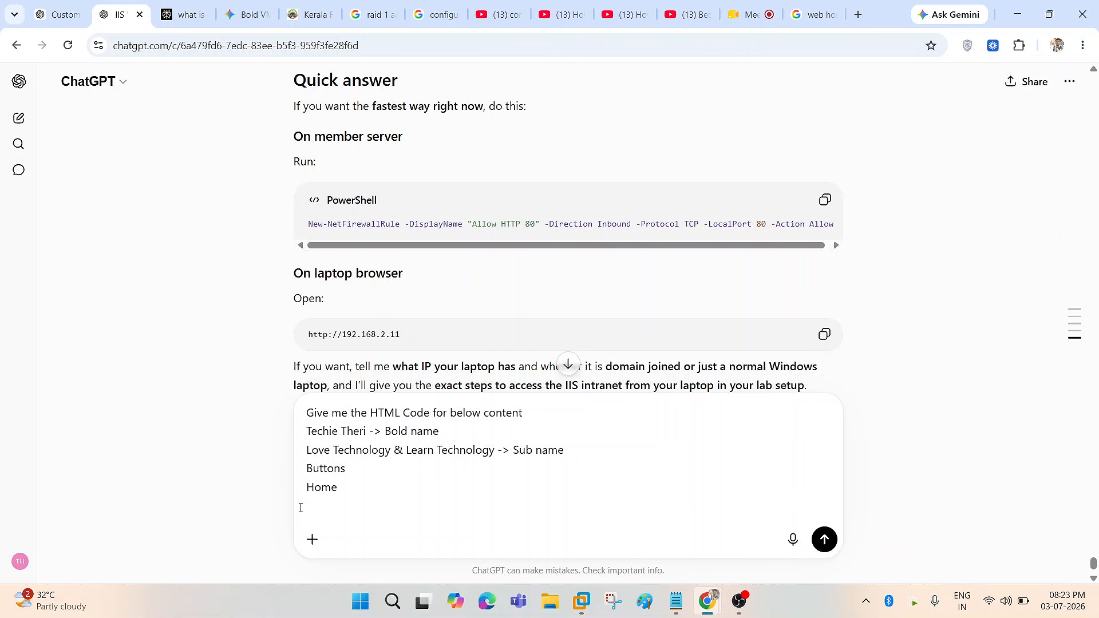
{"action": "scroll", "coordinate": [320, 439], "scroll_direction": "up", "scroll_amount": 1}
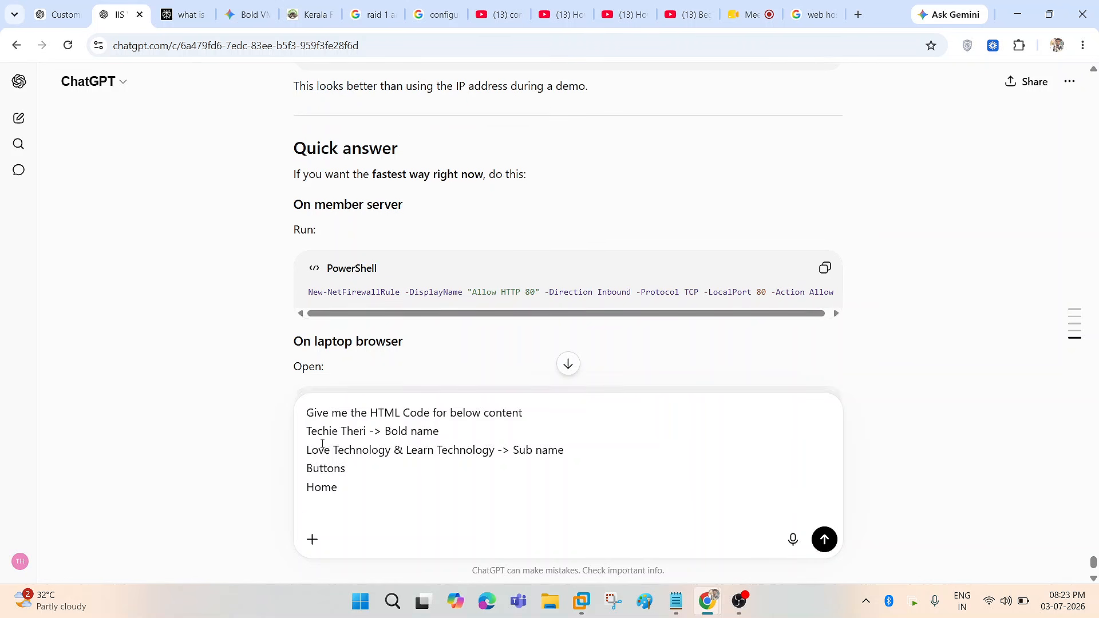
{"action": "left_click_drag", "start_coordinate": [310, 431], "coordinate": [364, 431]}
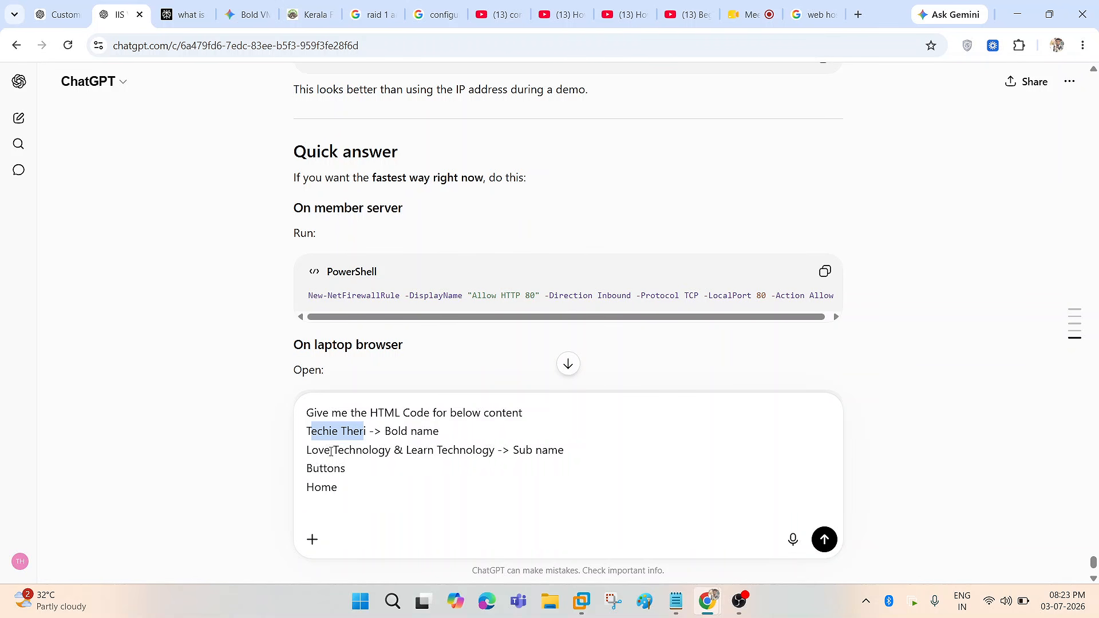
{"action": "left_click_drag", "start_coordinate": [310, 452], "coordinate": [495, 452]}
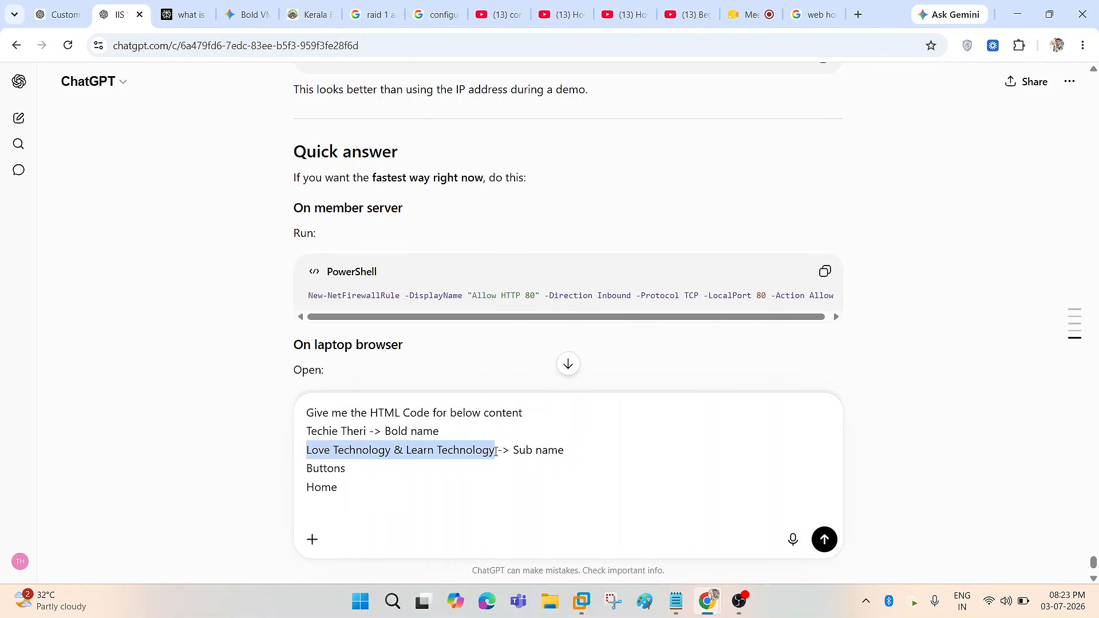
{"action": "left_click", "coordinate": [372, 487]}
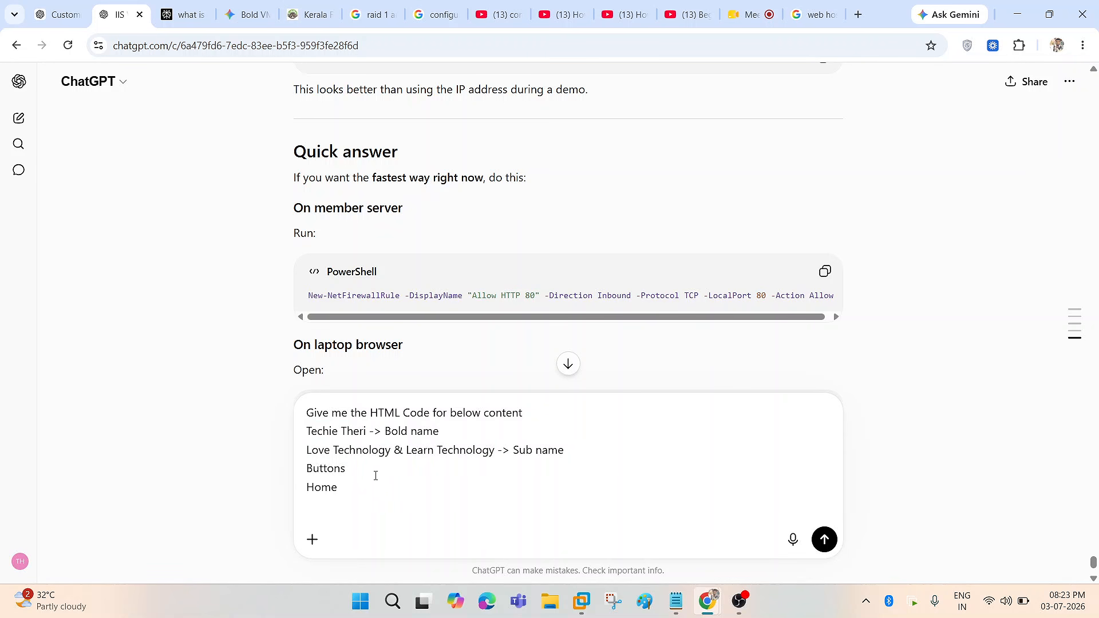
- Add Course, VMware Admin, Windows Admin, Services and Contact button lines, then send the prompt
{"action": "key", "text": "shift+Return"}
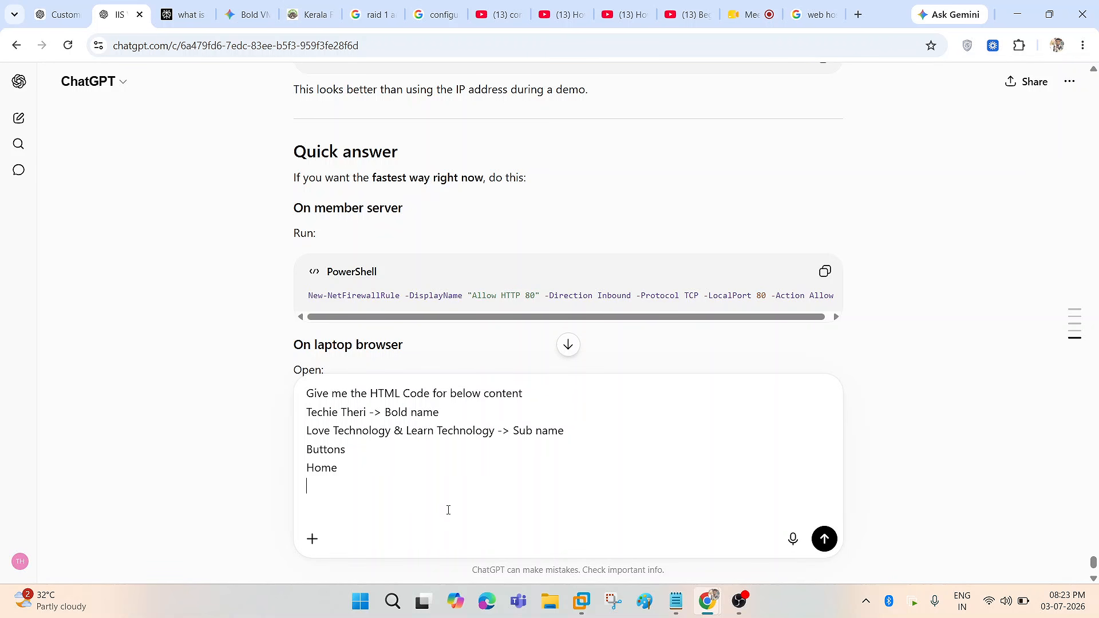
{"action": "type", "text": "Course"}
{"action": "key", "text": "shift+Return"}
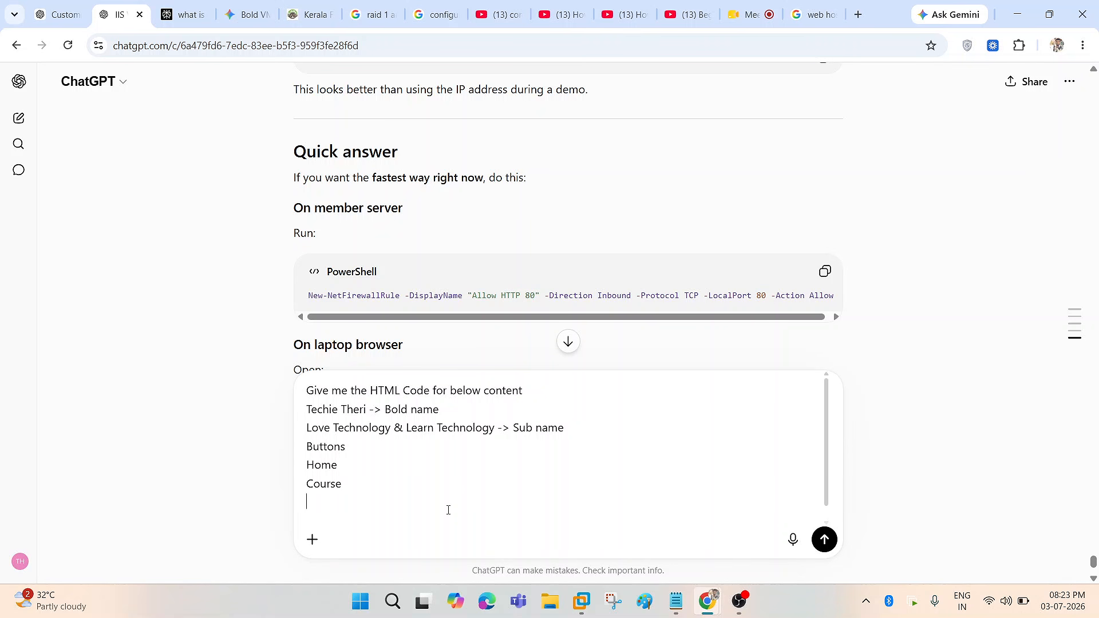
{"action": "type", "text": "VMware Admin"}
{"action": "key", "text": "shift+Return"}
{"action": "type", "text": "Windows Admin"}
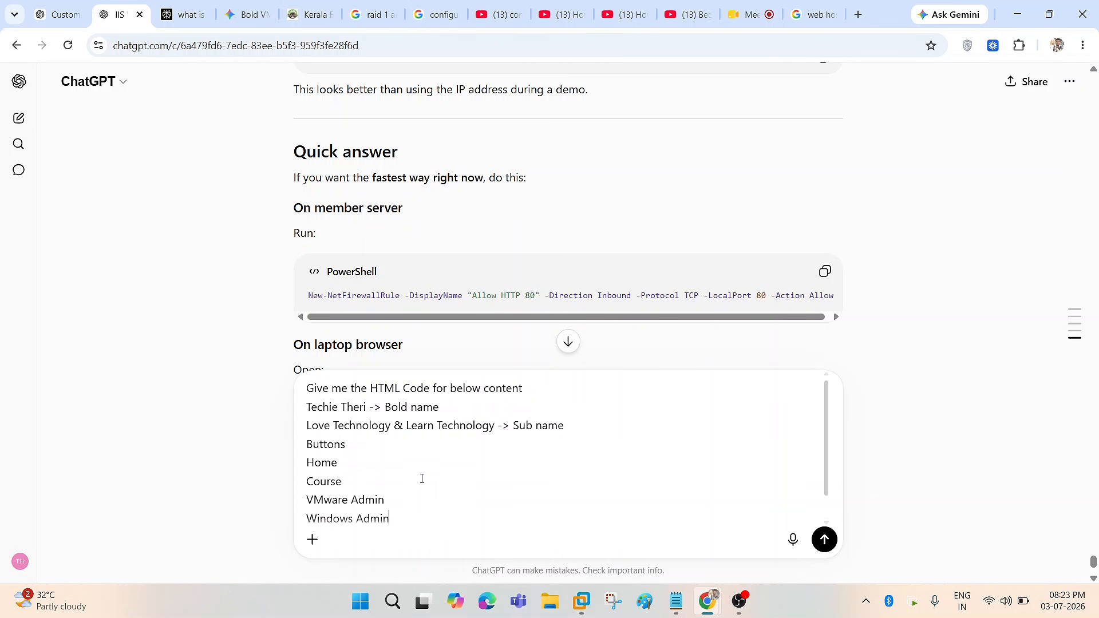
{"action": "key", "text": "shift+Return"}
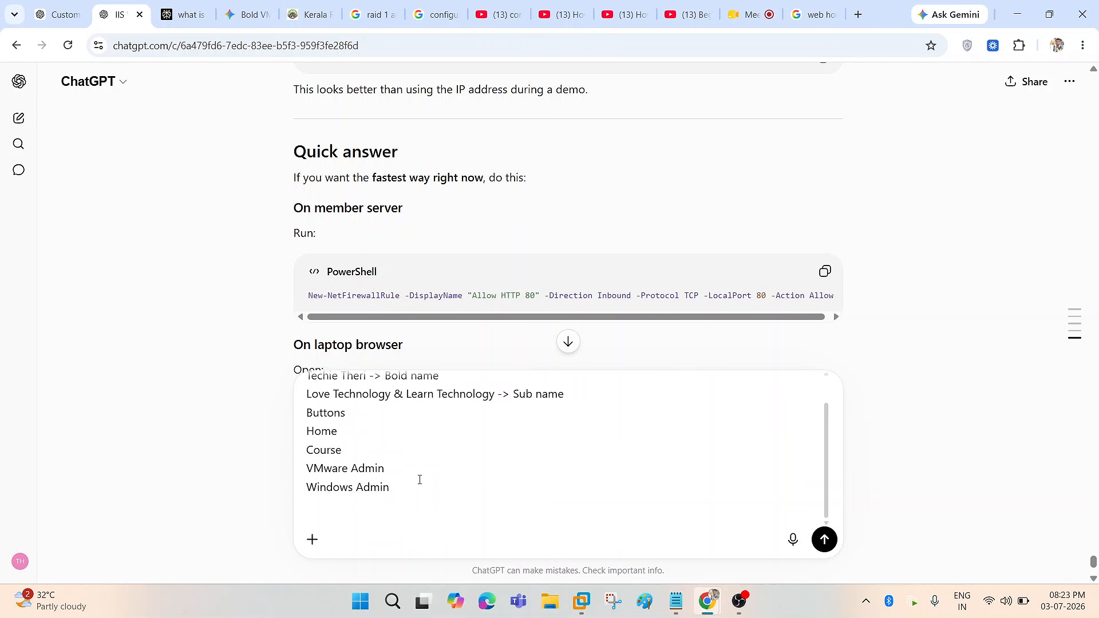
{"action": "type", "text": "Services"}
{"action": "scroll", "coordinate": [433, 474], "scroll_direction": "up", "scroll_amount": 4}
{"action": "scroll", "coordinate": [410, 479], "scroll_direction": "down", "scroll_amount": 2}
{"action": "key", "text": "shift+Return"}
{"action": "type", "text": "Contact"}
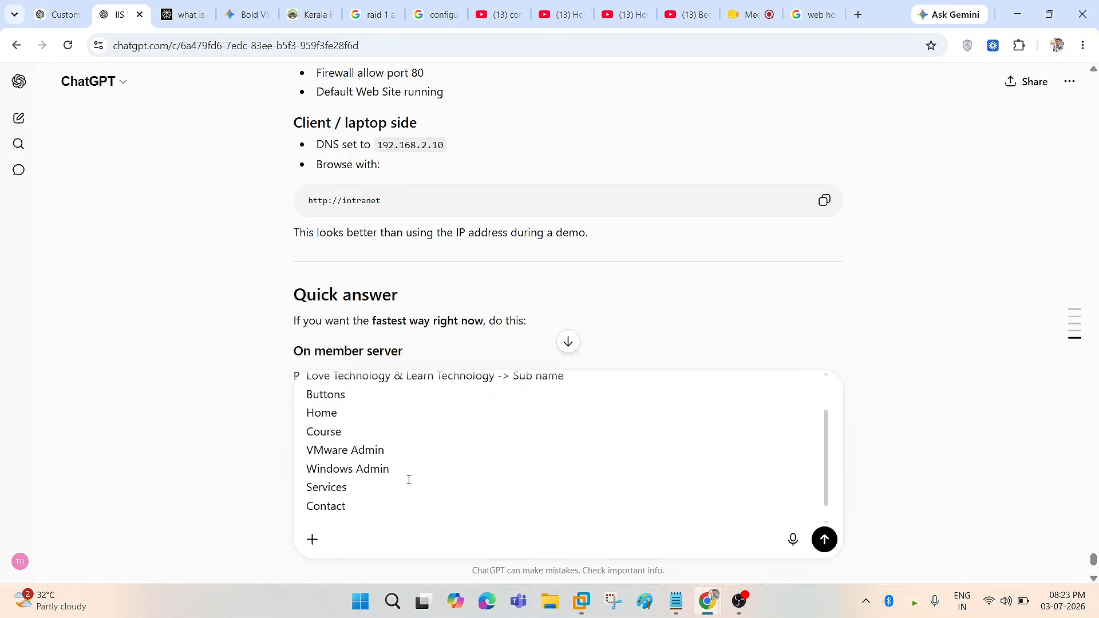
{"action": "scroll", "coordinate": [386, 494], "scroll_direction": "up", "scroll_amount": 2}
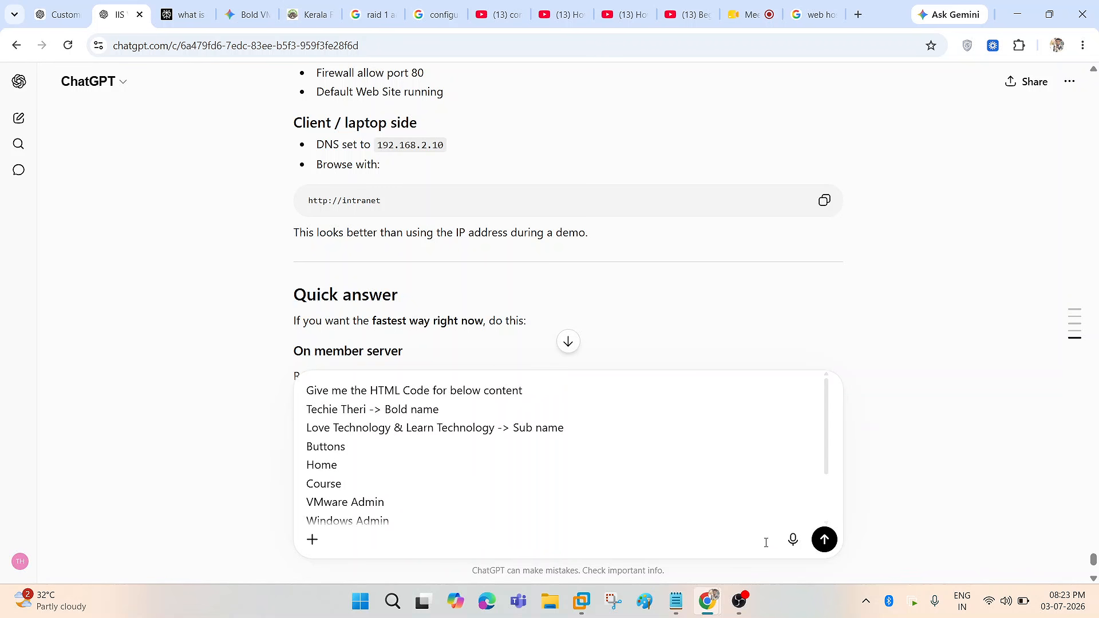
{"action": "left_click", "coordinate": [825, 539]}
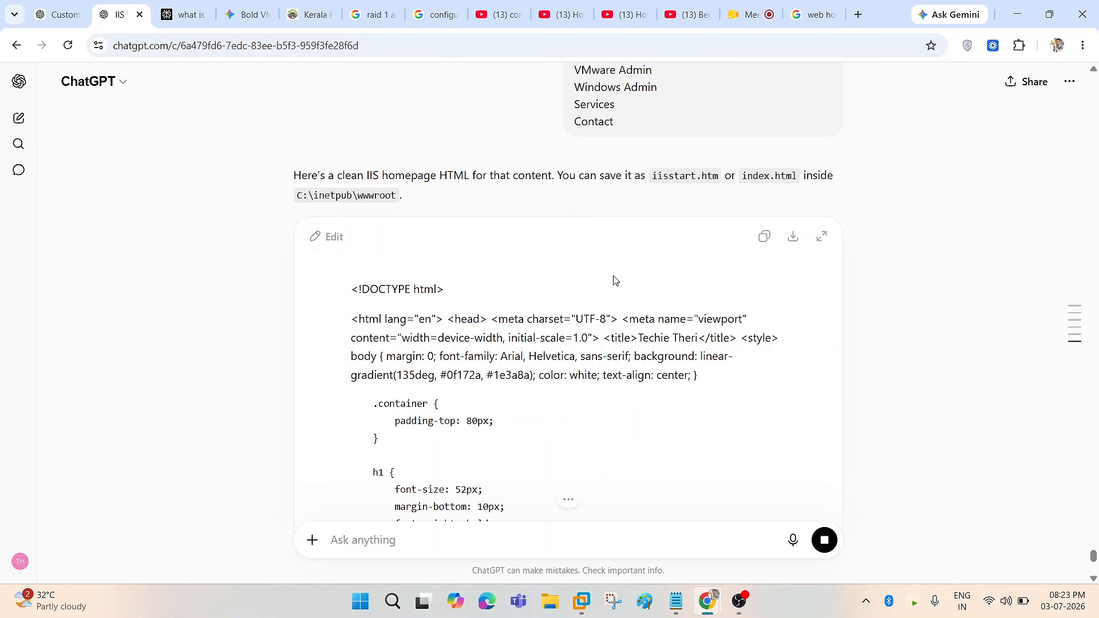
- Review the generated footer, Techie Theri heading and subtitle, then copy the whole HTML code block
{"action": "scroll", "coordinate": [658, 318], "scroll_direction": "down", "scroll_amount": 2}
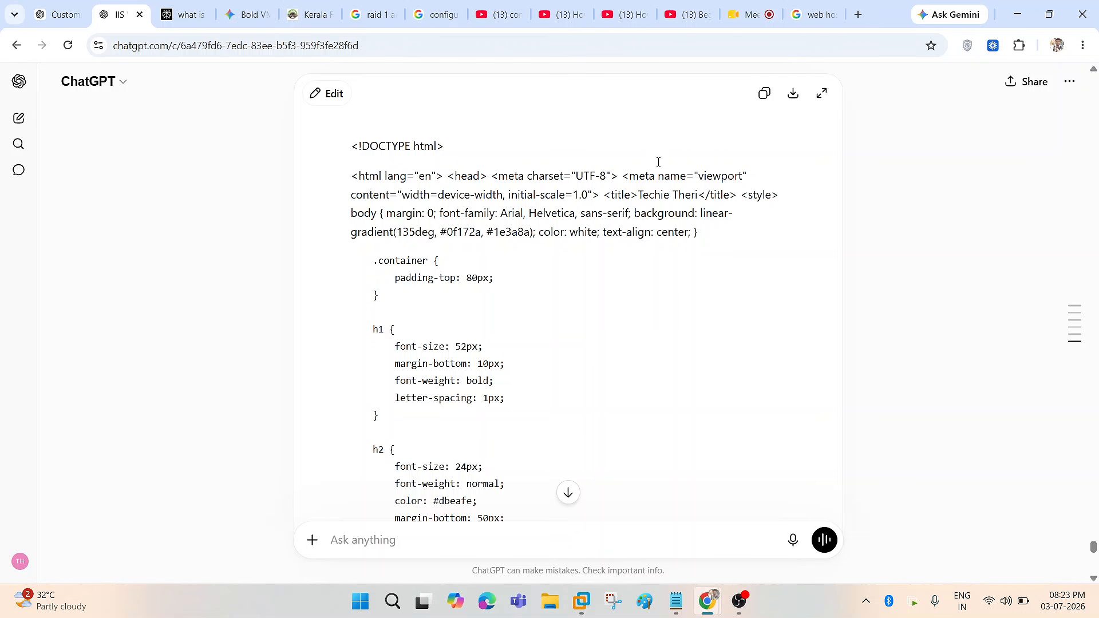
{"action": "scroll", "coordinate": [621, 241], "scroll_direction": "down", "scroll_amount": 15}
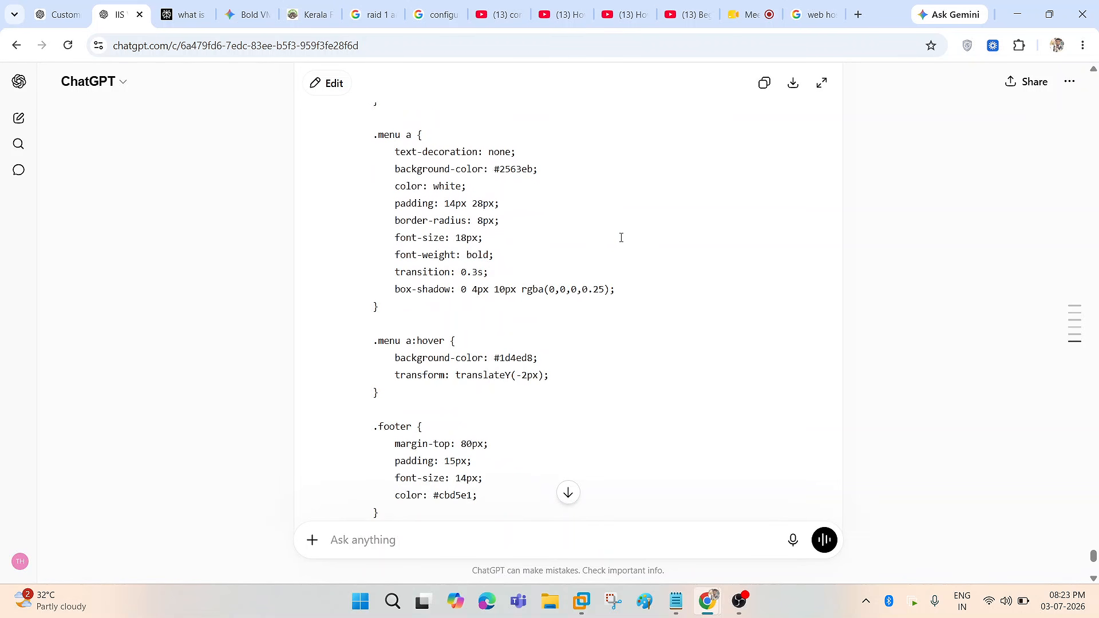
{"action": "scroll", "coordinate": [623, 344], "scroll_direction": "up", "scroll_amount": 3}
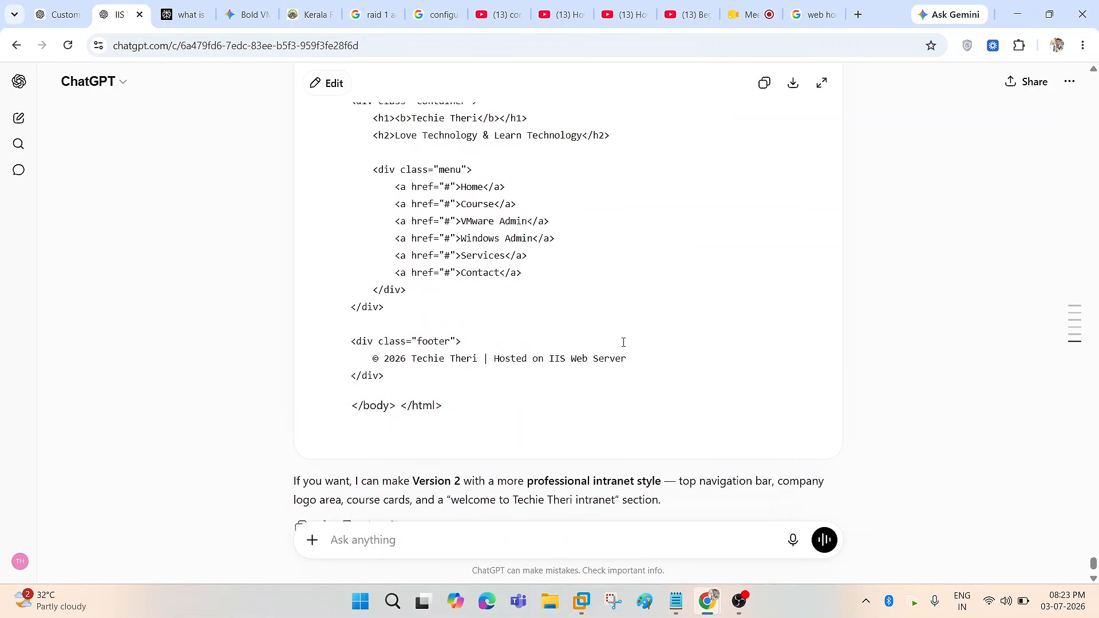
{"action": "scroll", "coordinate": [504, 449], "scroll_direction": "up", "scroll_amount": 10}
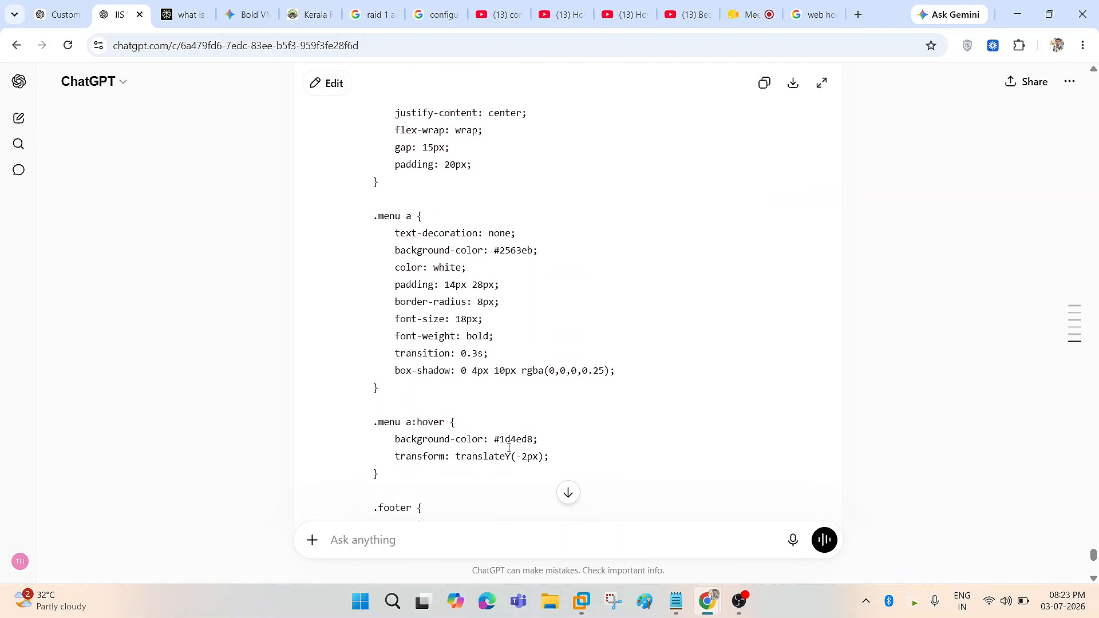
{"action": "scroll", "coordinate": [504, 450], "scroll_direction": "down", "scroll_amount": 10}
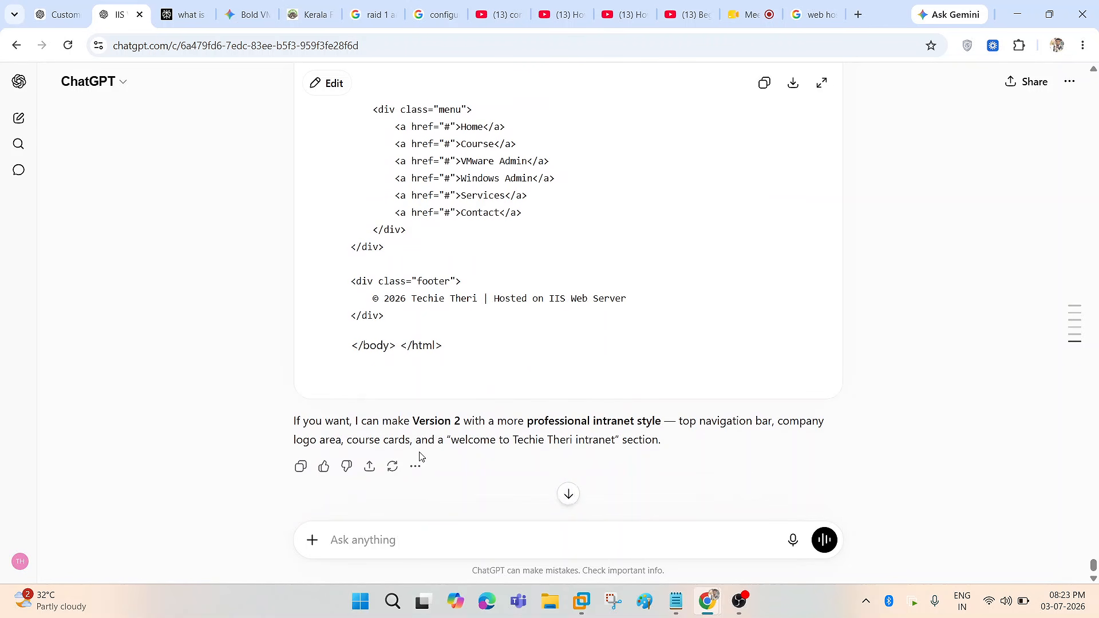
{"action": "left_click_drag", "start_coordinate": [373, 299], "coordinate": [627, 300]}
{"action": "left_click", "coordinate": [412, 319]}
{"action": "scroll", "coordinate": [489, 343], "scroll_direction": "up", "scroll_amount": 5}
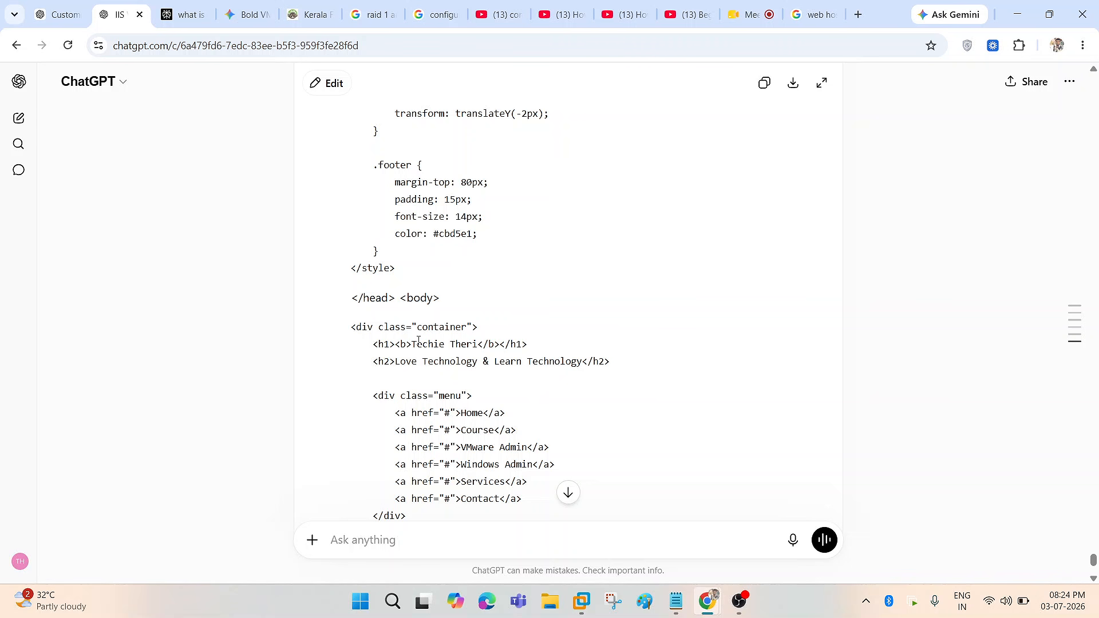
{"action": "left_click_drag", "start_coordinate": [412, 344], "coordinate": [486, 343]}
{"action": "left_click_drag", "start_coordinate": [395, 361], "coordinate": [543, 363]}
{"action": "left_click", "coordinate": [525, 395]}
{"action": "scroll", "coordinate": [526, 396], "scroll_direction": "up", "scroll_amount": 10}
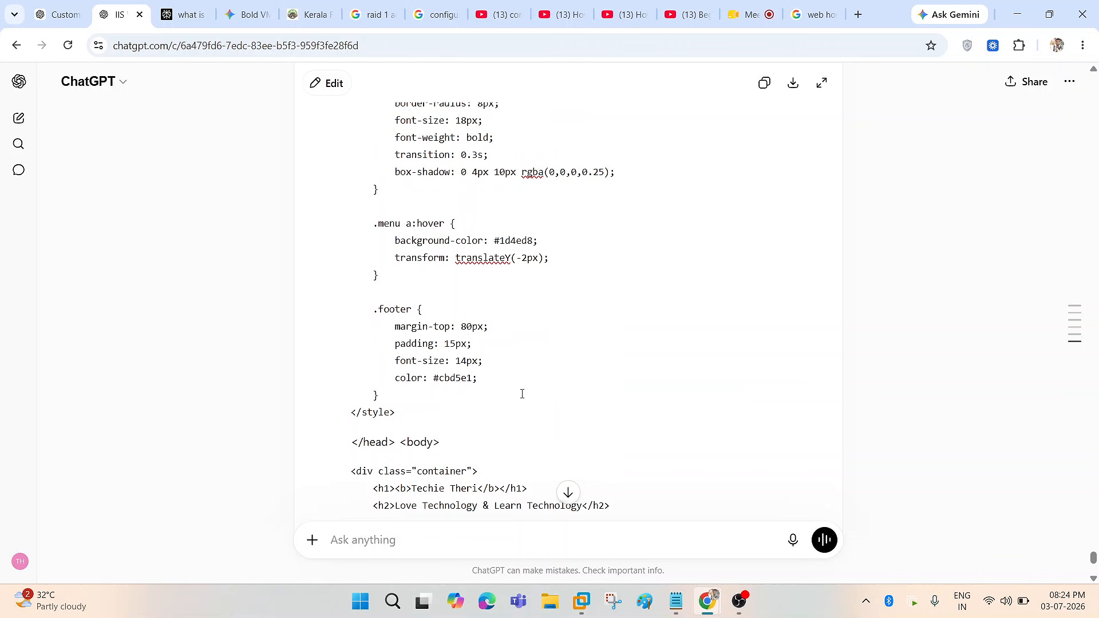
{"action": "left_click", "coordinate": [764, 333]}
- Return to the Node-2 VM and close the currently open homepage file
{"action": "left_click", "coordinate": [623, 602]}
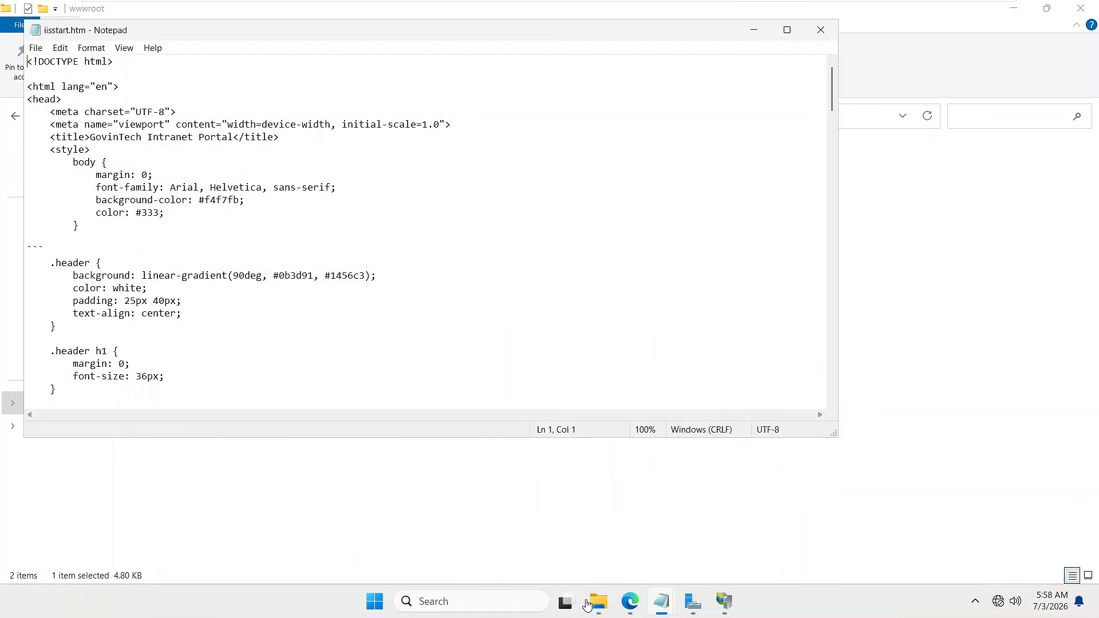
{"action": "left_click", "coordinate": [821, 29]}
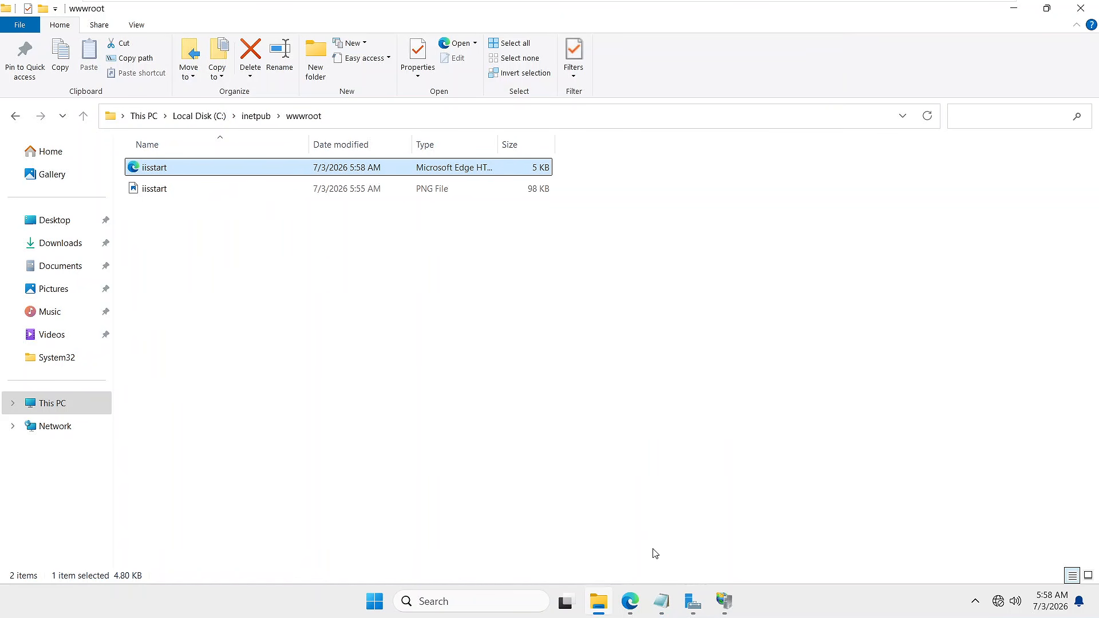
{"action": "mouse_move", "coordinate": [535, 2]}
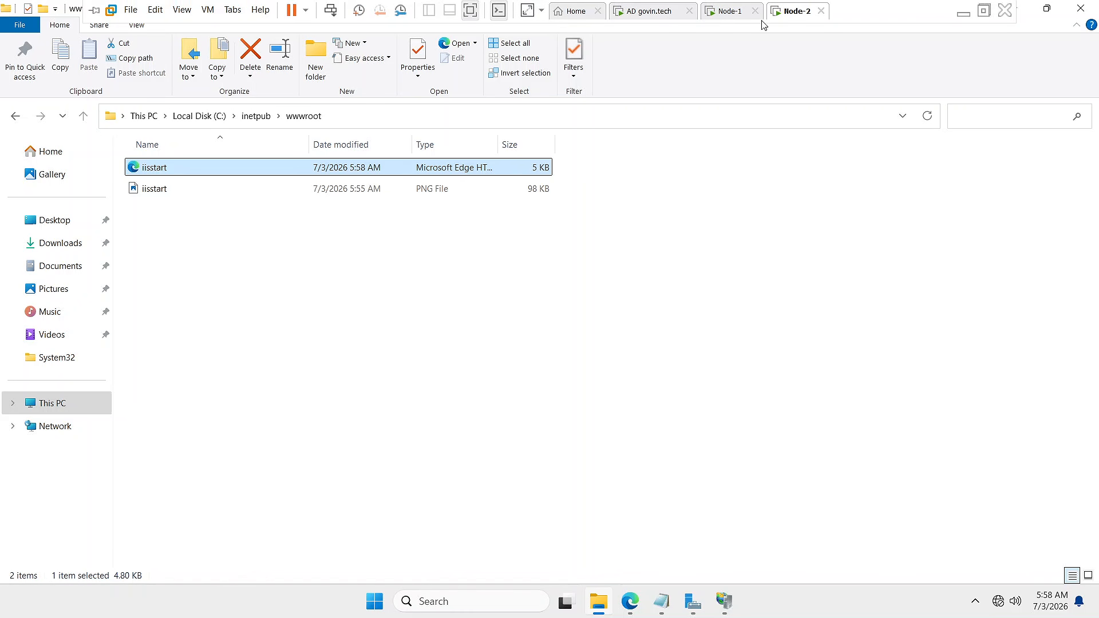
{"action": "left_click", "coordinate": [578, 299]}
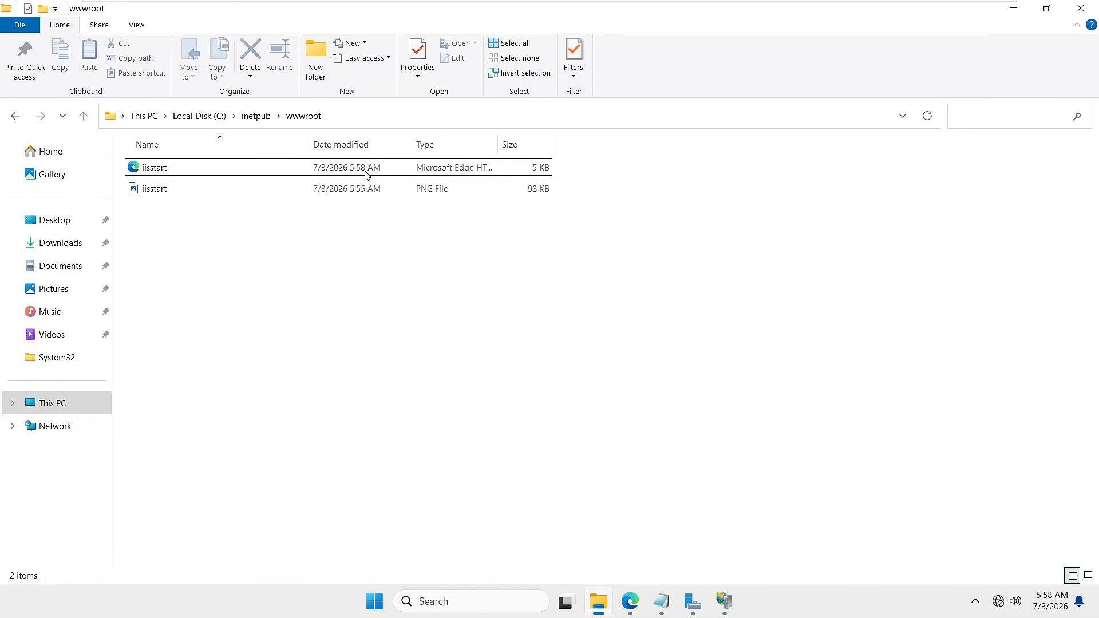
- Open iisstart.htm from wwwroot with Notepad via the Open with menu
{"action": "right_click", "coordinate": [289, 170]}
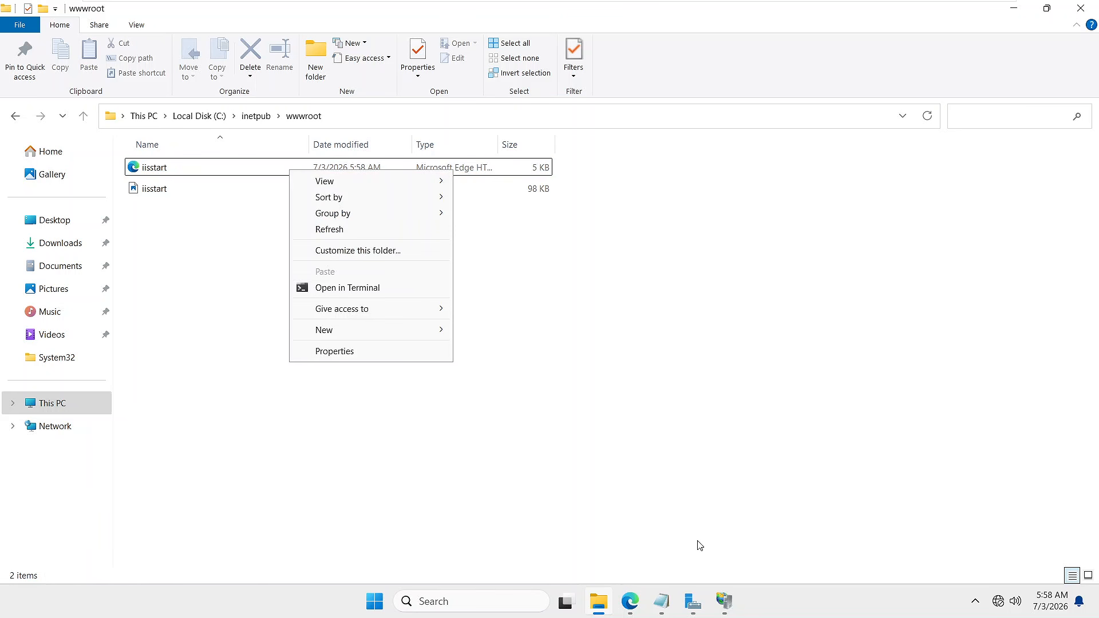
{"action": "left_click", "coordinate": [221, 167]}
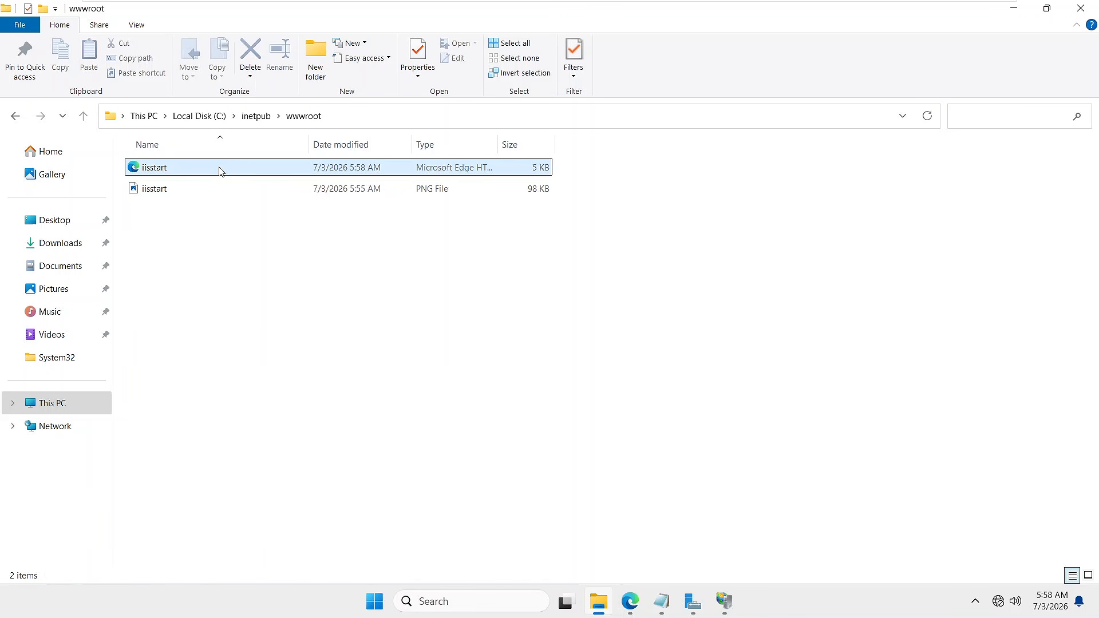
{"action": "right_click", "coordinate": [221, 167]}
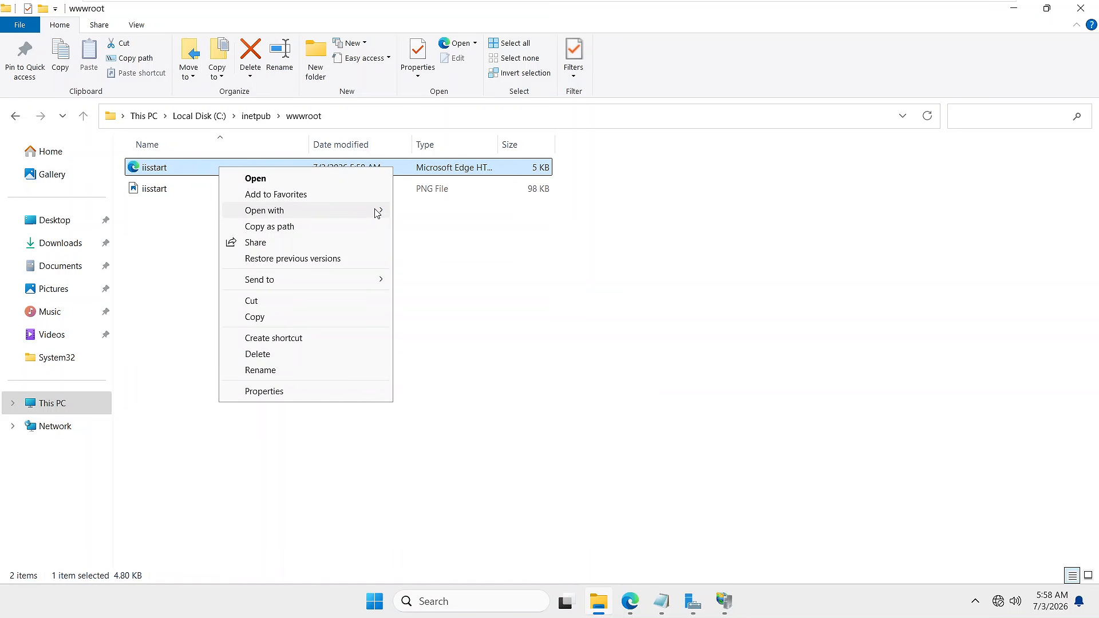
{"action": "mouse_move", "coordinate": [376, 209]}
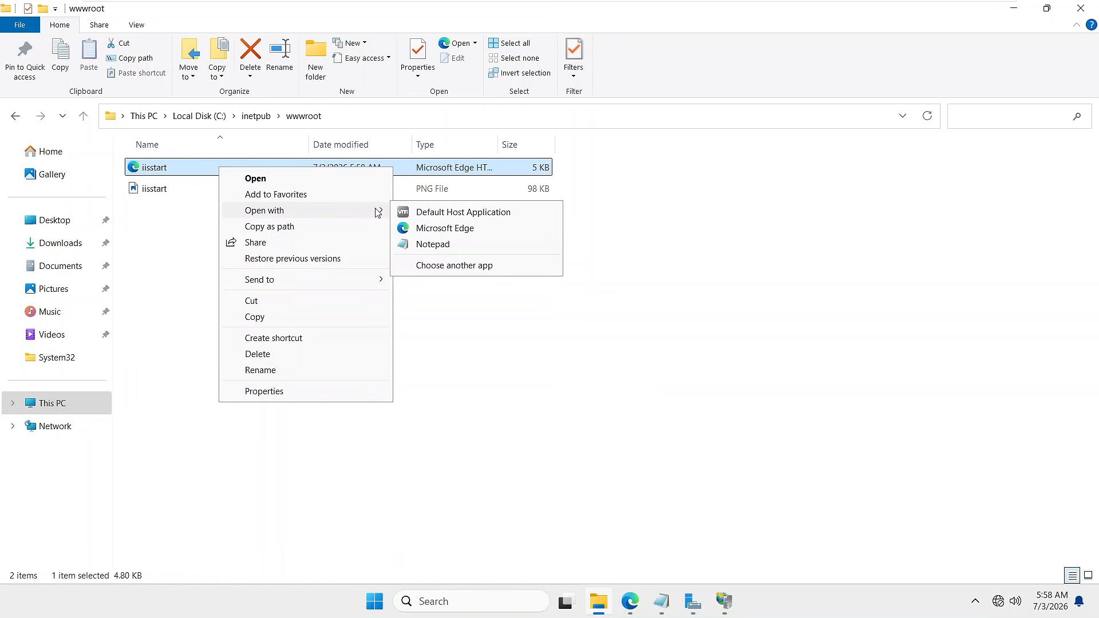
{"action": "left_click", "coordinate": [423, 251]}
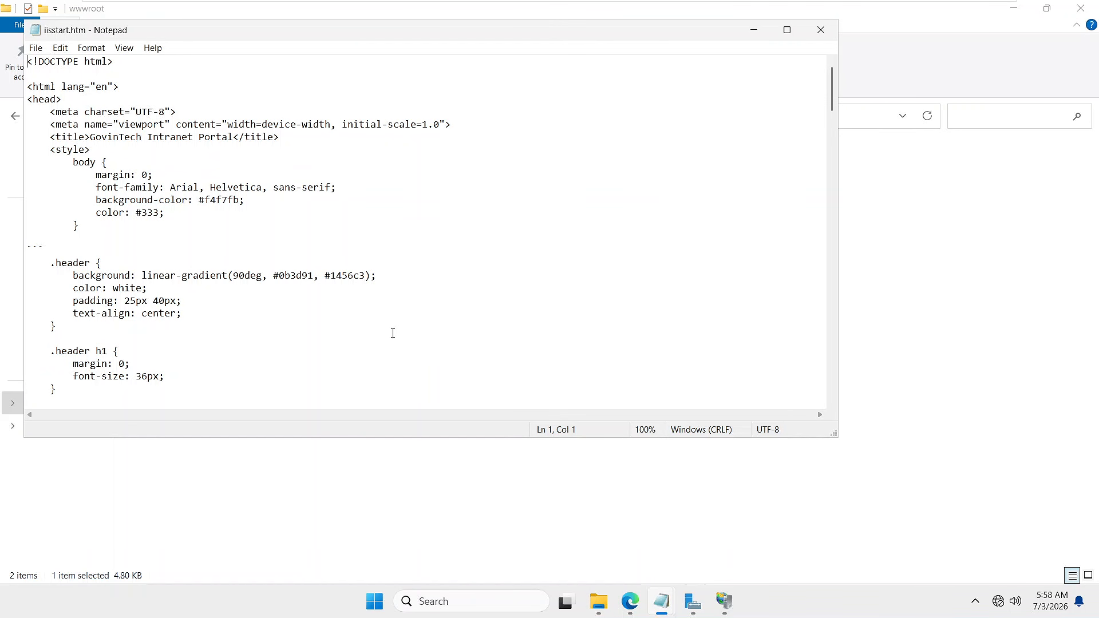
- Erase all of the existing GovinTech code in iisstart.htm
{"action": "left_click", "coordinate": [393, 333]}
{"action": "key", "text": "ctrl+a"}
{"action": "key", "text": "Delete"}
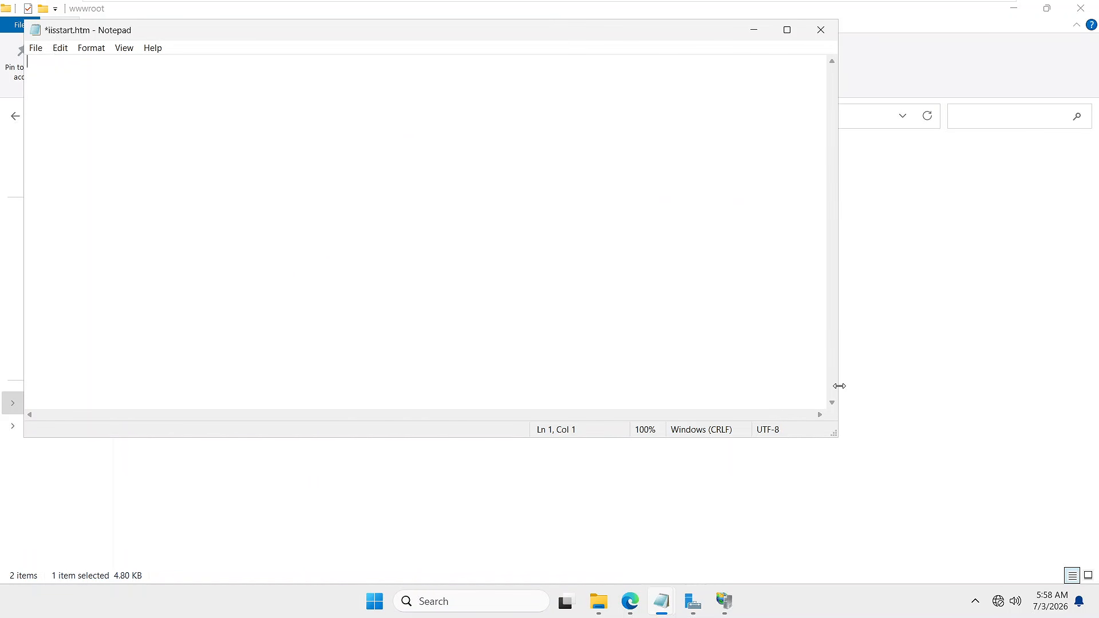
- Copy the Techie Theri HTML from ChatGPT and paste it into the empty iisstart.htm
{"action": "mouse_move", "coordinate": [885, 3]}
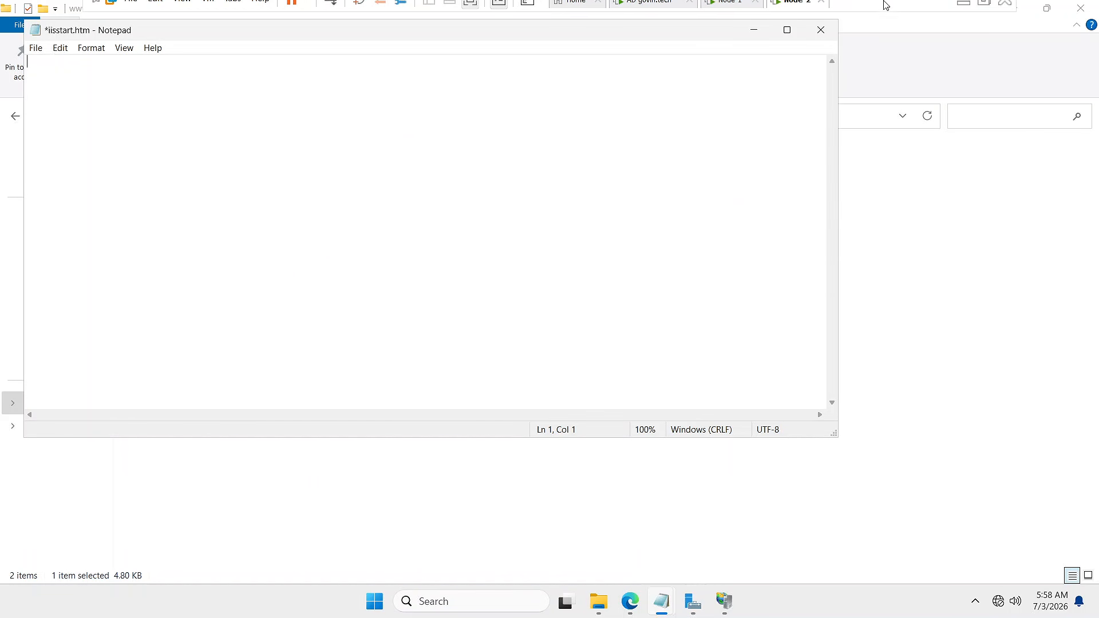
{"action": "left_click", "coordinate": [963, 12]}
{"action": "left_click", "coordinate": [767, 335]}
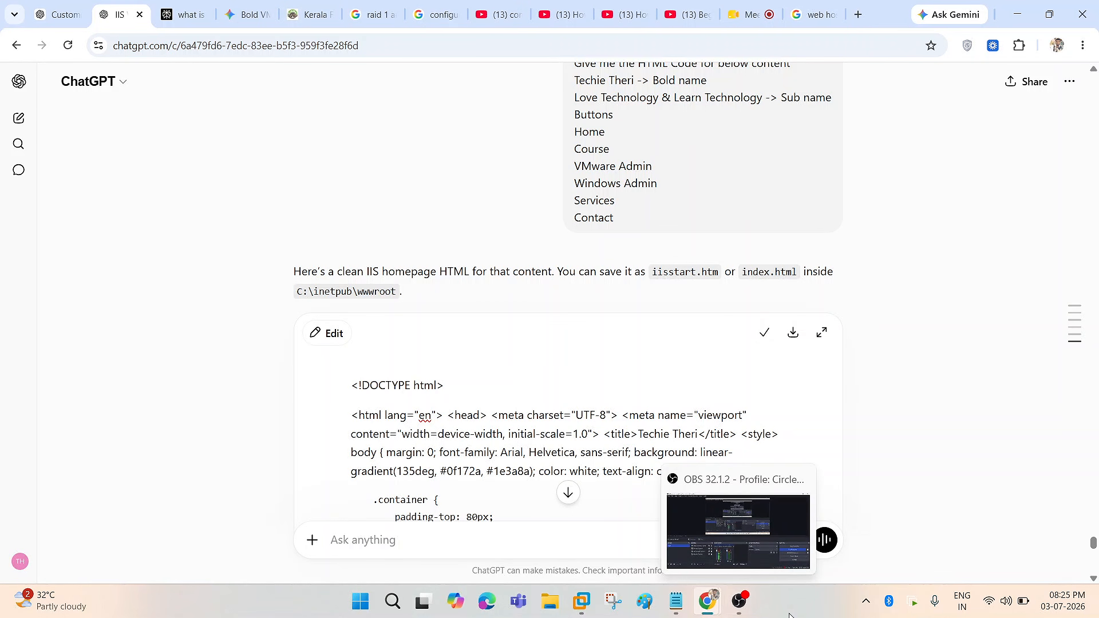
{"action": "scroll", "coordinate": [519, 414], "scroll_direction": "down", "scroll_amount": 1}
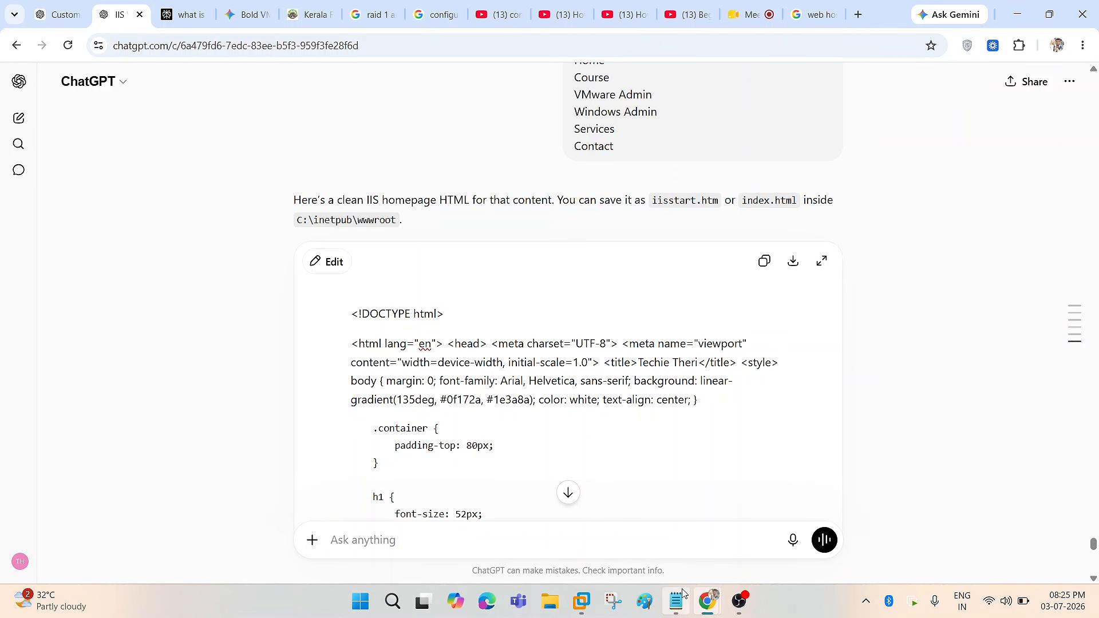
{"action": "mouse_move", "coordinate": [582, 601]}
{"action": "left_click", "coordinate": [551, 465]}
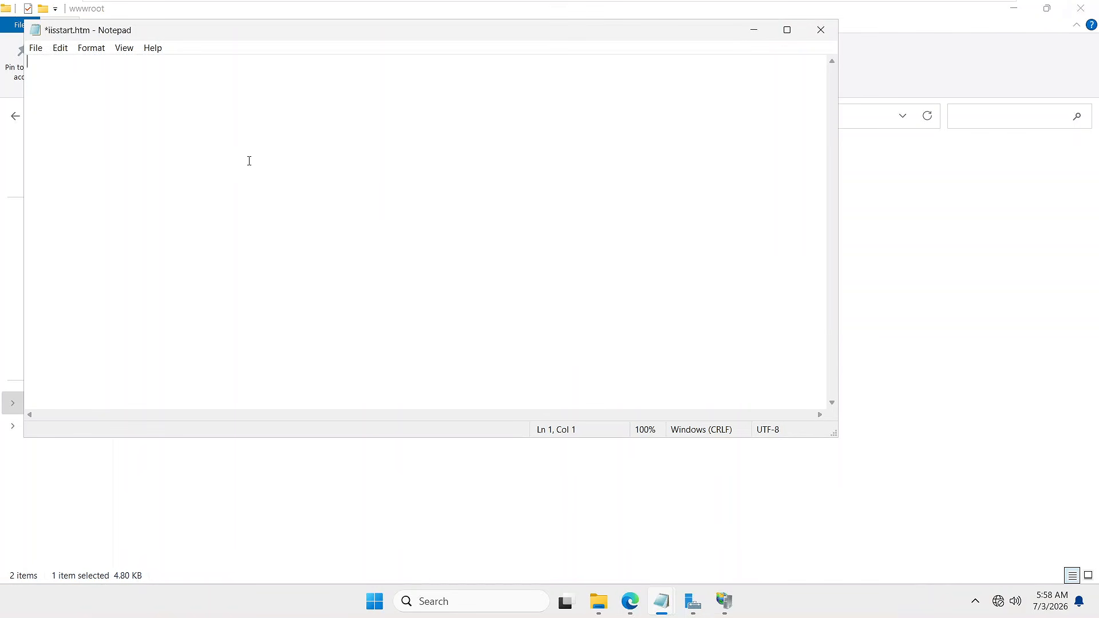
{"action": "right_click", "coordinate": [208, 123]}
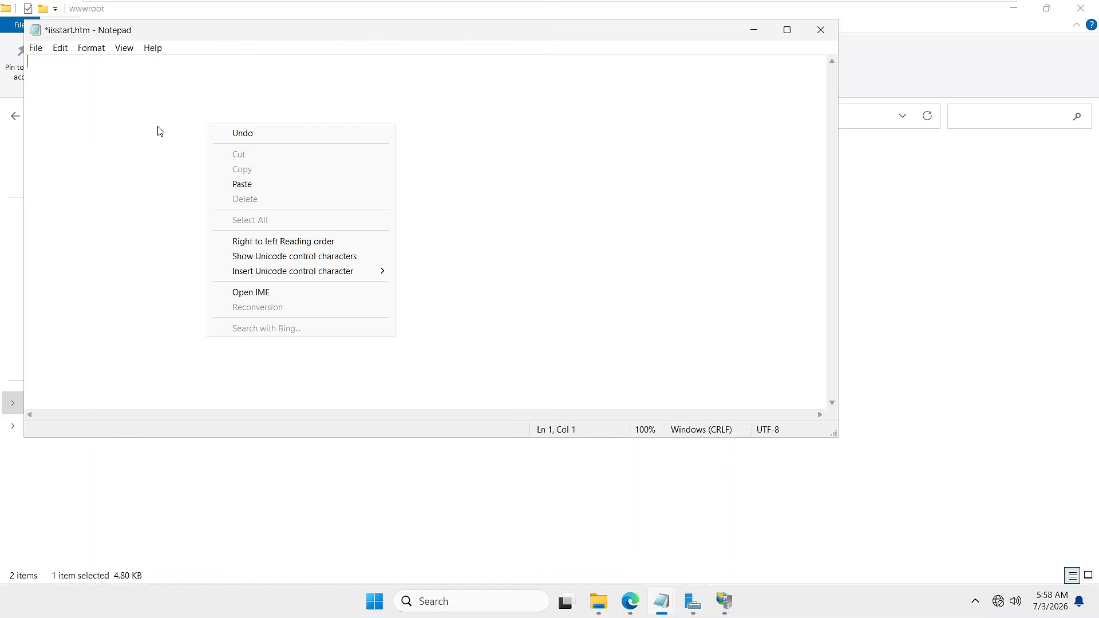
{"action": "left_click", "coordinate": [239, 186]}
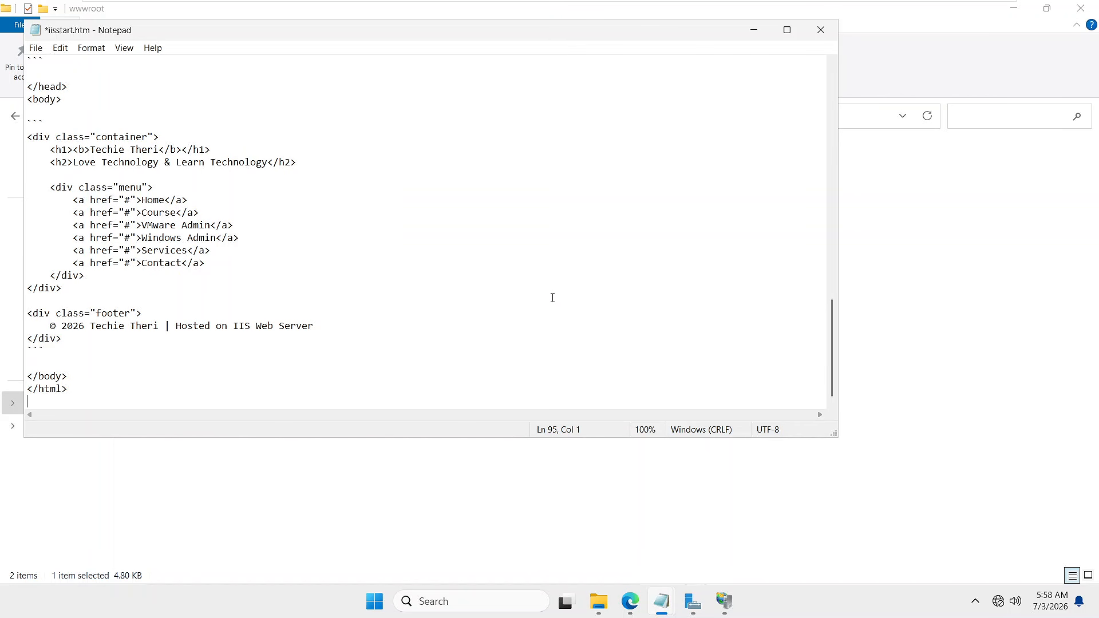
- Save iisstart.htm and minimize Notepad back to the wwwroot folder
{"action": "key", "text": "ctrl+s"}
{"action": "left_click", "coordinate": [751, 31]}
{"action": "left_click", "coordinate": [412, 299]}
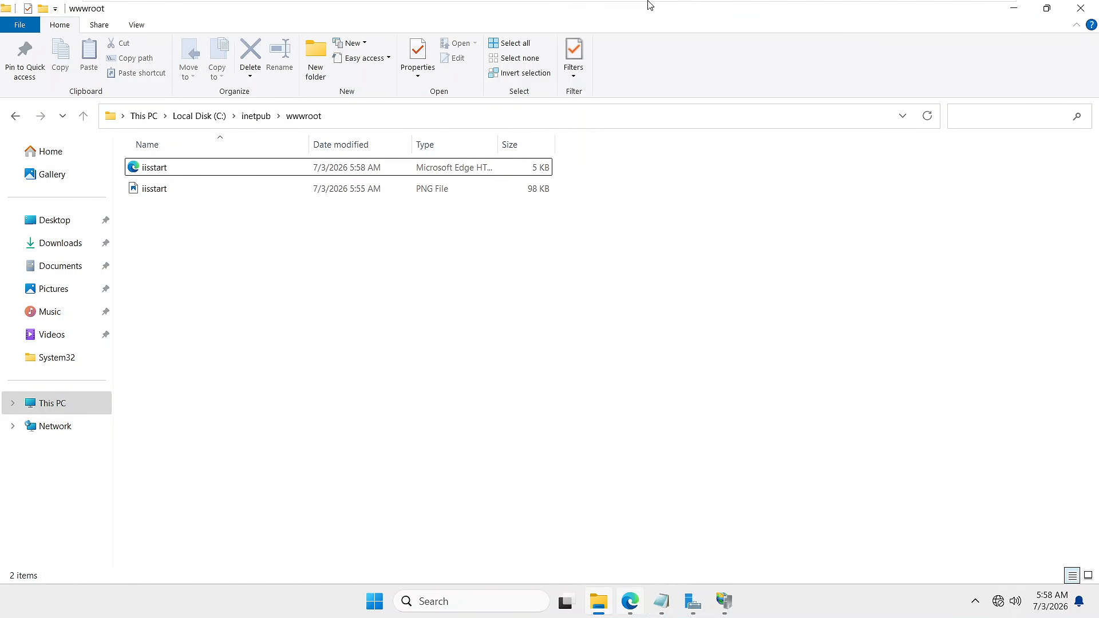
- Reload node-2.govin.tech in Edge on AD.govin.tech and check the Home button, heading and subtitle
{"action": "left_click", "coordinate": [639, 15]}
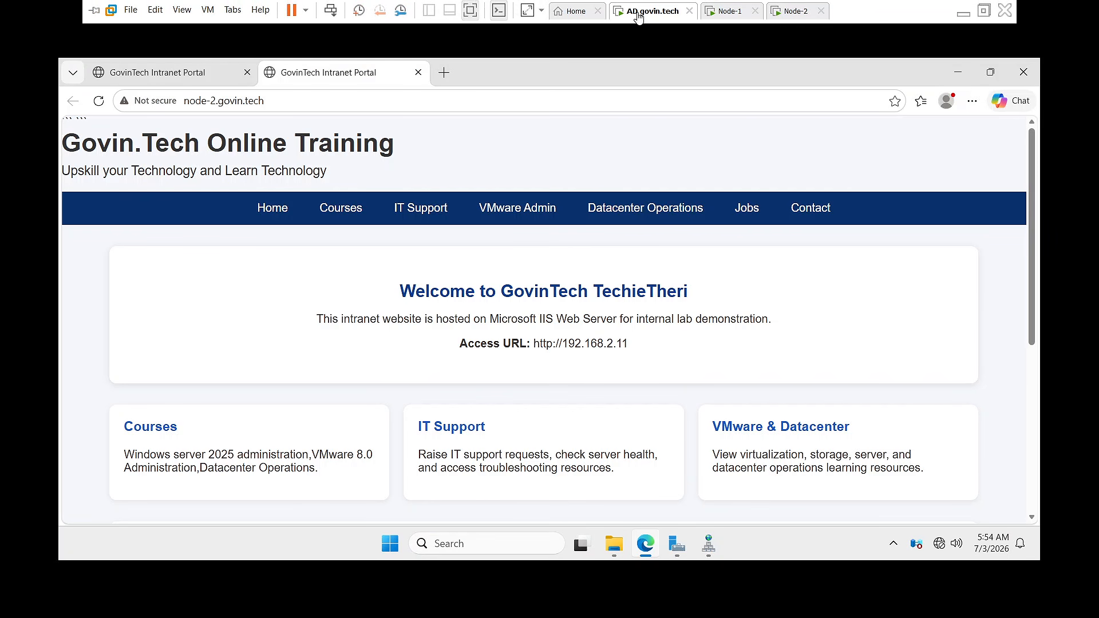
{"action": "left_click", "coordinate": [284, 102]}
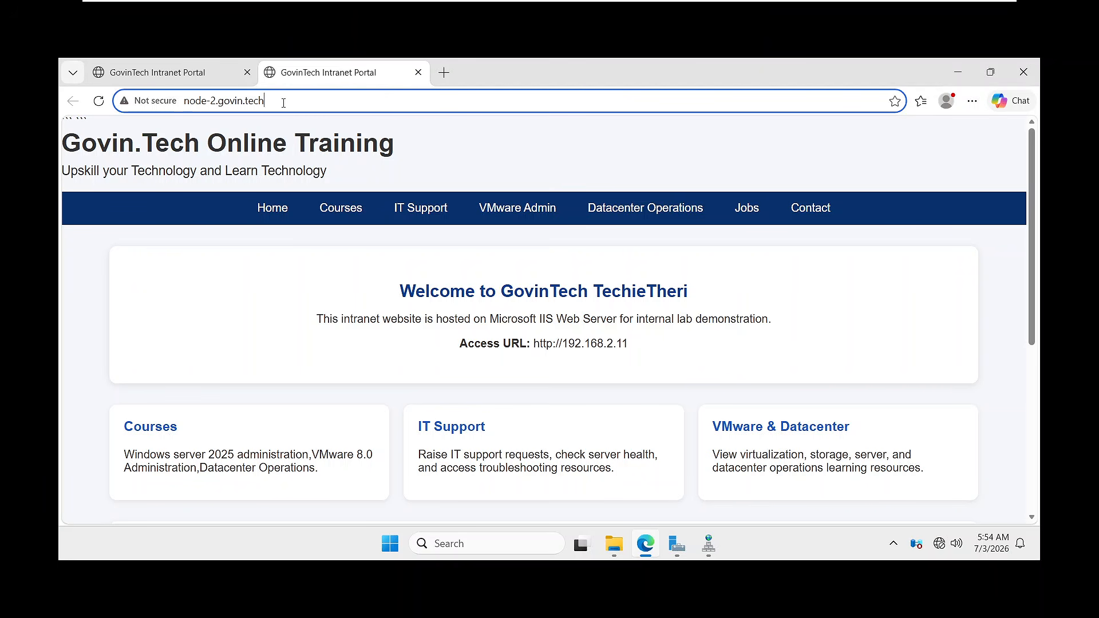
{"action": "key", "text": "Return"}
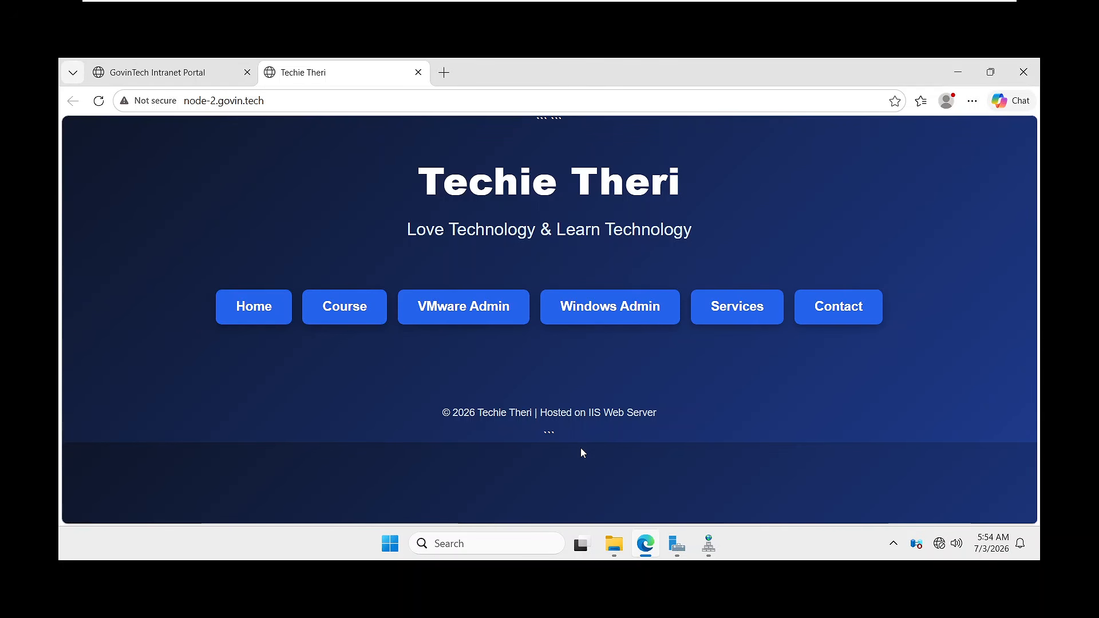
{"action": "left_click", "coordinate": [255, 309]}
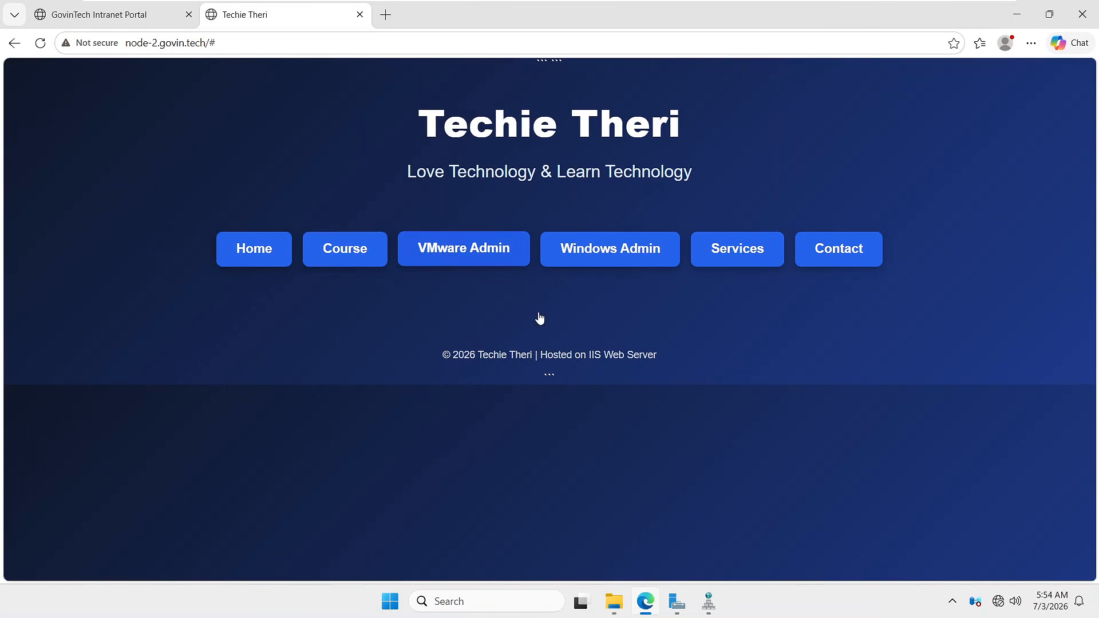
{"action": "left_click_drag", "start_coordinate": [423, 121], "coordinate": [772, 131]}
{"action": "left_click", "coordinate": [387, 140]}
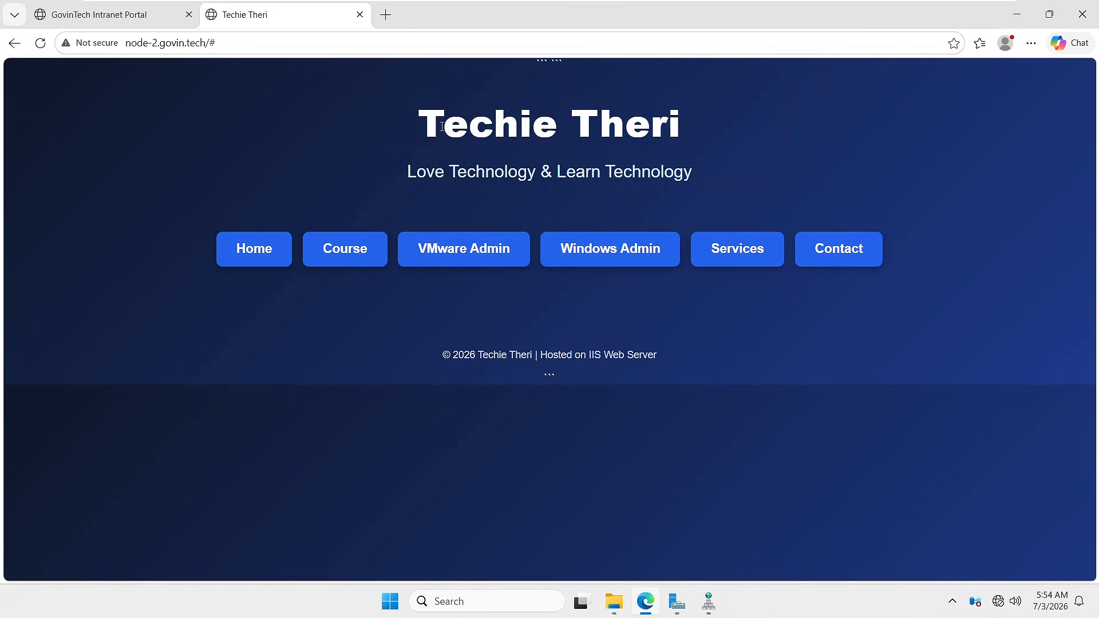
{"action": "left_click_drag", "start_coordinate": [405, 172], "coordinate": [703, 174]}
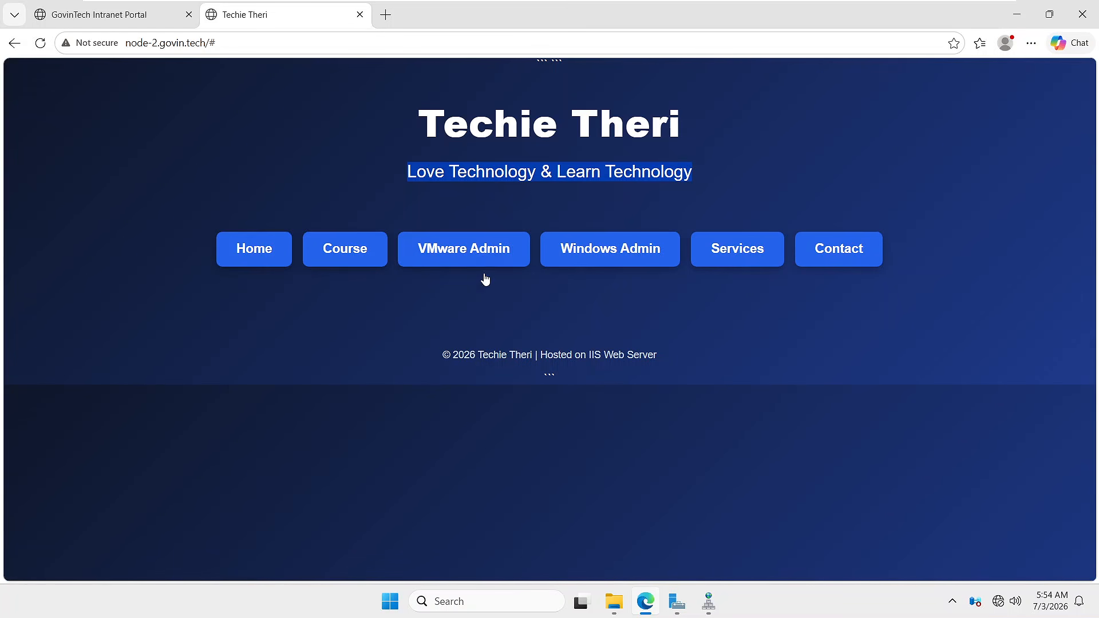
- Start a follow-up: same code, with Home showing an 'Upskill your Knowledge' message
{"action": "mouse_move", "coordinate": [921, 5]}
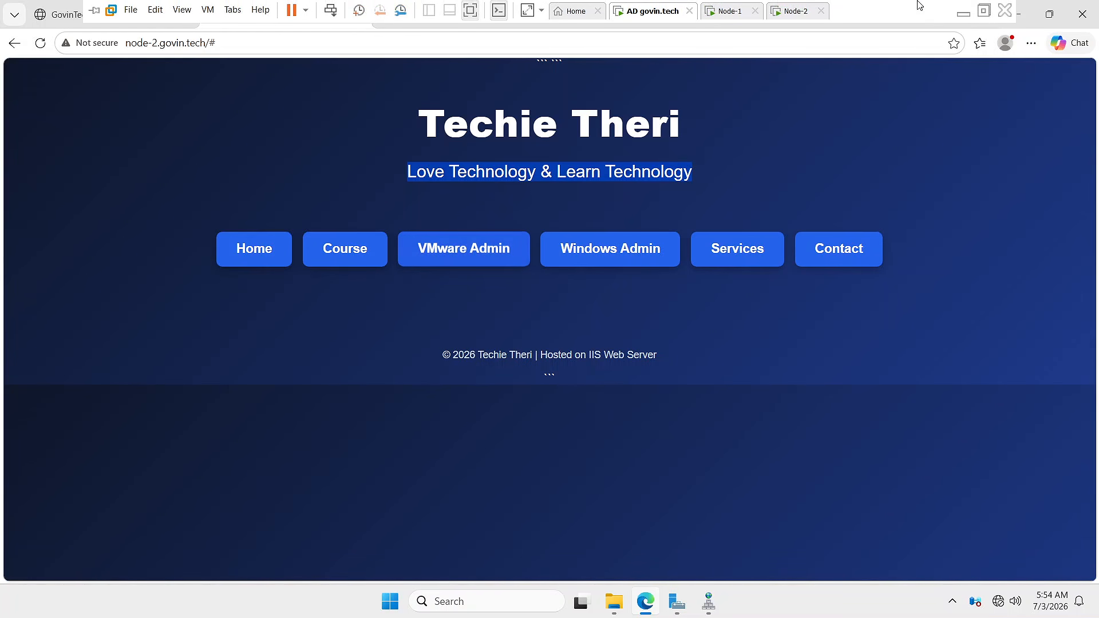
{"action": "left_click", "coordinate": [961, 10]}
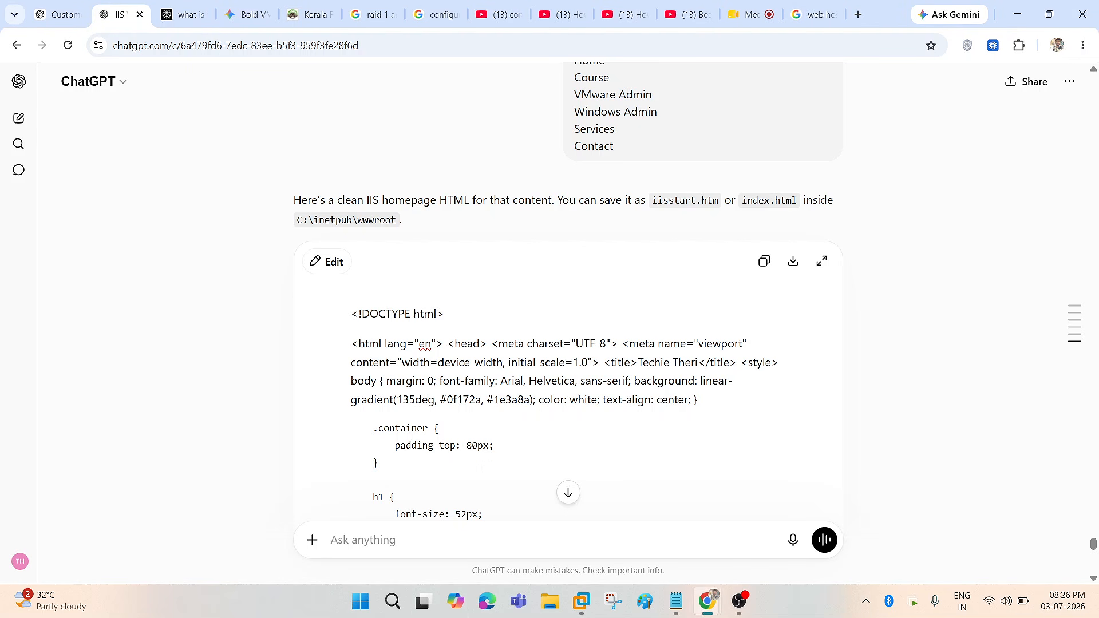
{"action": "scroll", "coordinate": [530, 375], "scroll_direction": "down", "scroll_amount": 4}
{"action": "scroll", "coordinate": [530, 374], "scroll_direction": "down", "scroll_amount": 10}
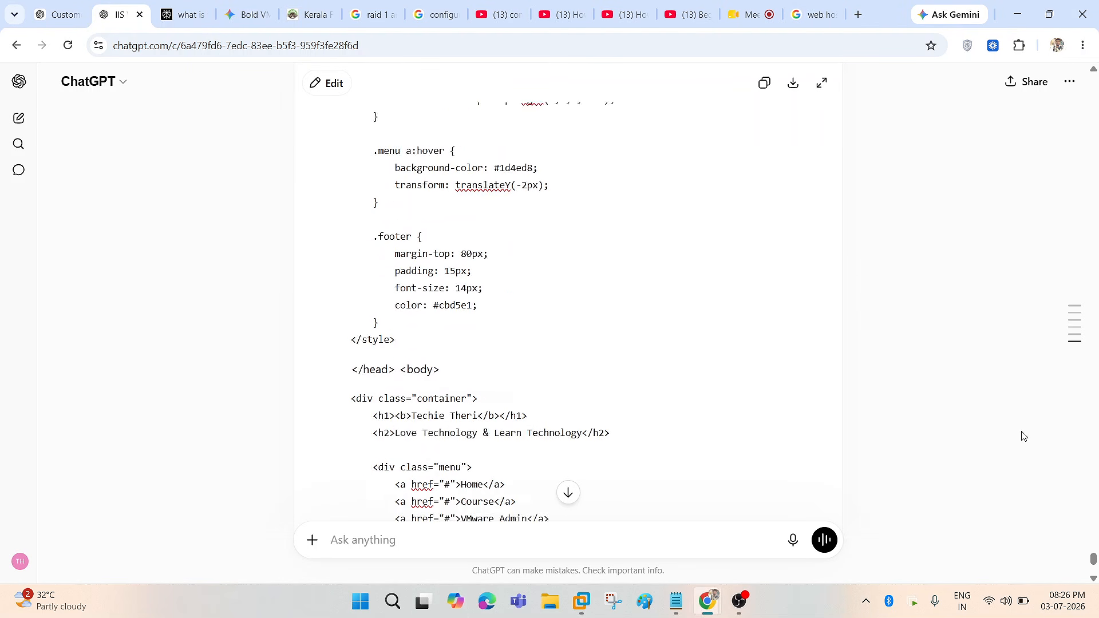
{"action": "left_click", "coordinate": [356, 539]}
{"action": "type", "text": "same code "}
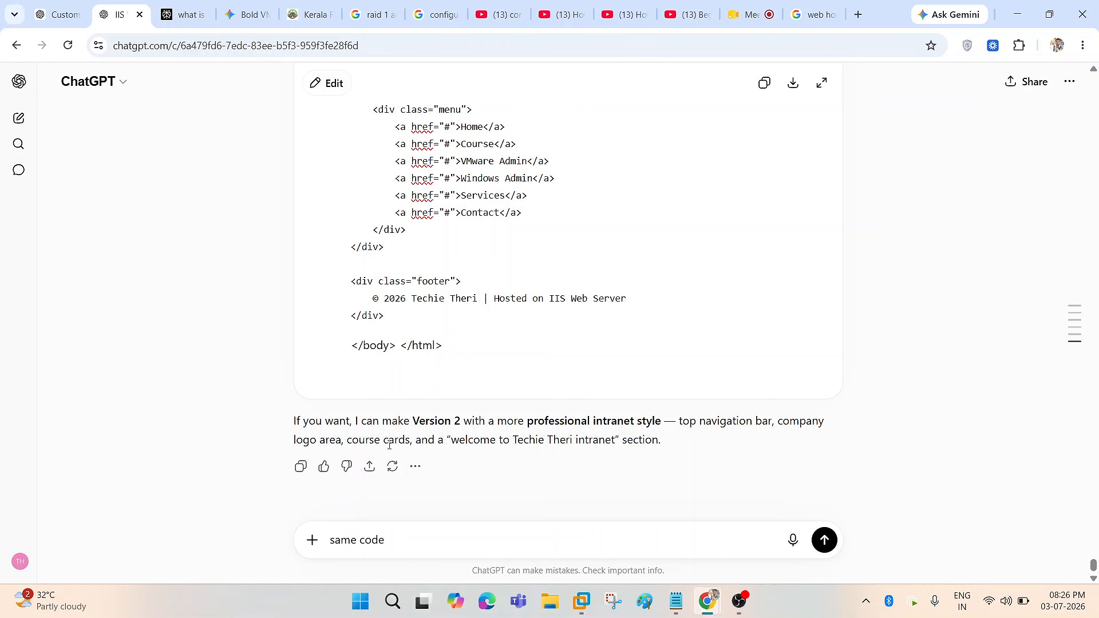
{"action": "type", "text": "When click on Home -> Shows"}
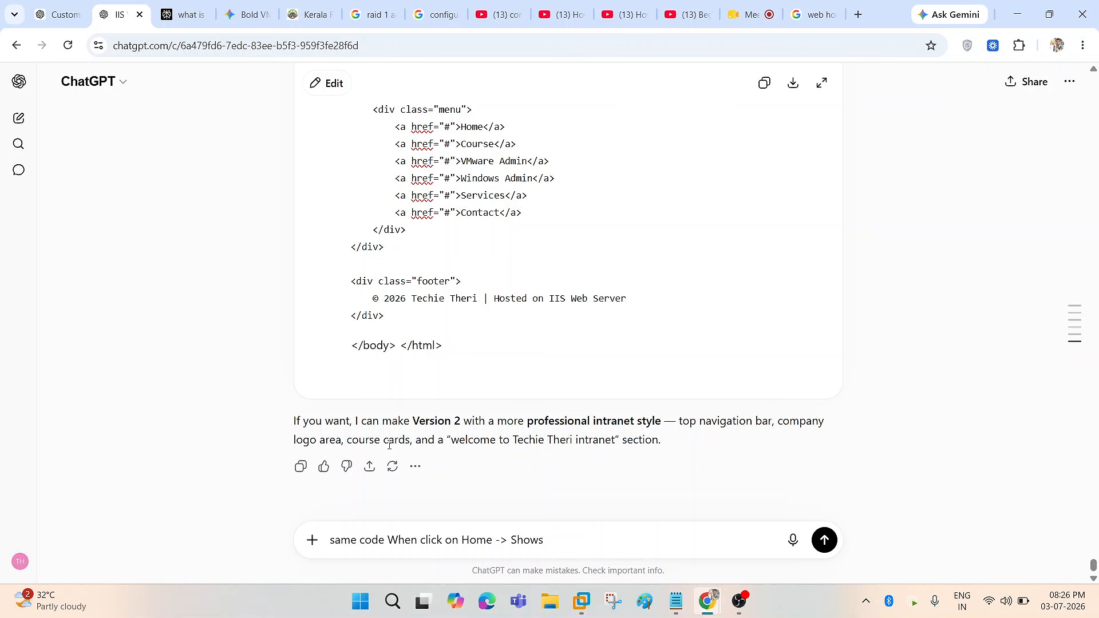
{"action": "type", "text": "Learn wi"}
{"action": "key", "text": "BackSpace"}
{"action": "key", "text": "BackSpace"}
{"action": "key", "text": "BackSpace"}
{"action": "key", "text": "BackSpace"}
{"action": "key", "text": "BackSpace"}
{"action": "key", "text": "BackSpace"}
{"action": "key", "text": "BackSpace"}
{"action": "key", "text": "BackSpace"}
{"action": "key", "text": "BackSpace"}
{"action": "type", "text": "Upskil"}
{"action": "type", "text": "your Knowledge"}
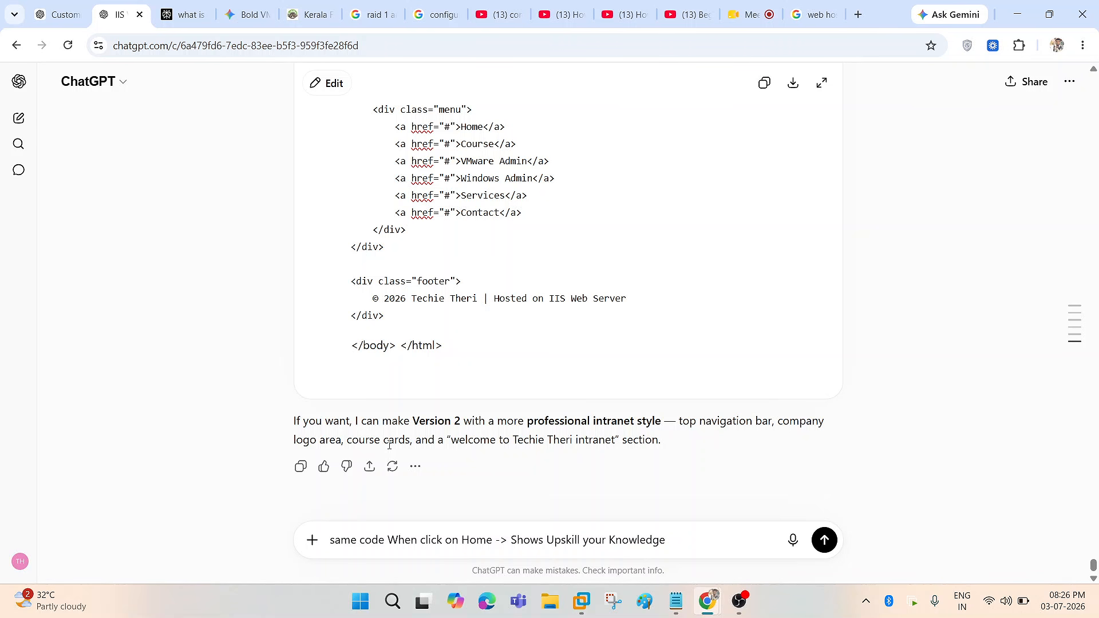
{"action": "key", "text": "shift+Return"}
- Add Course (VMware vSphere 8.0, Windows Server 2025, Datacenter operation), service (IT Support, IT Training, Freelancing) and Contact lines
{"action": "type", "text": "When "}
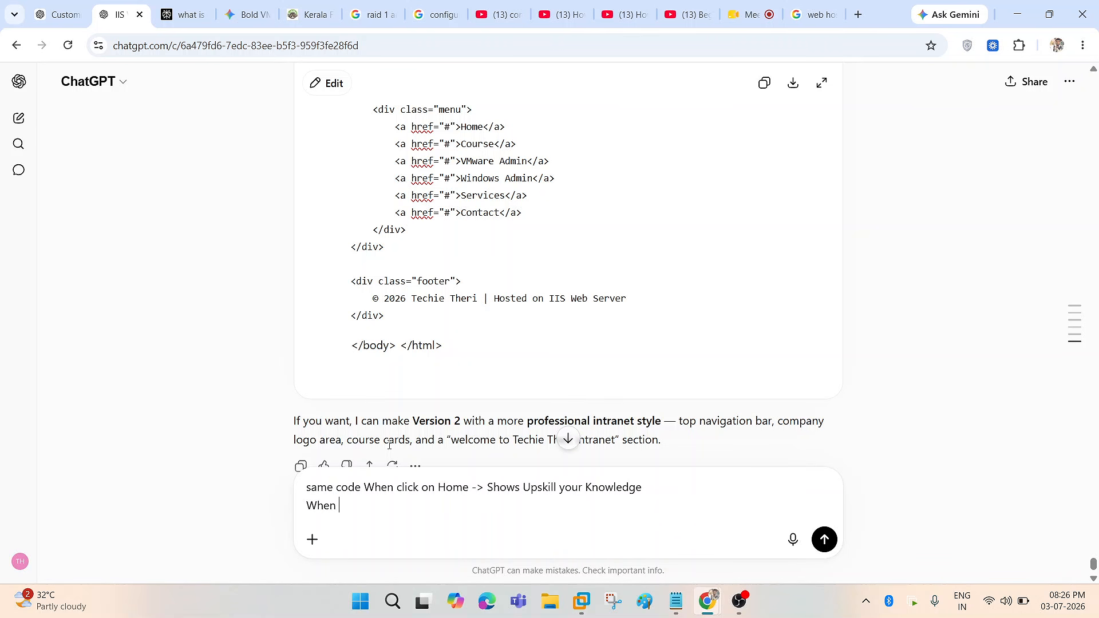
{"action": "type", "text": "click on Course -> VMware"}
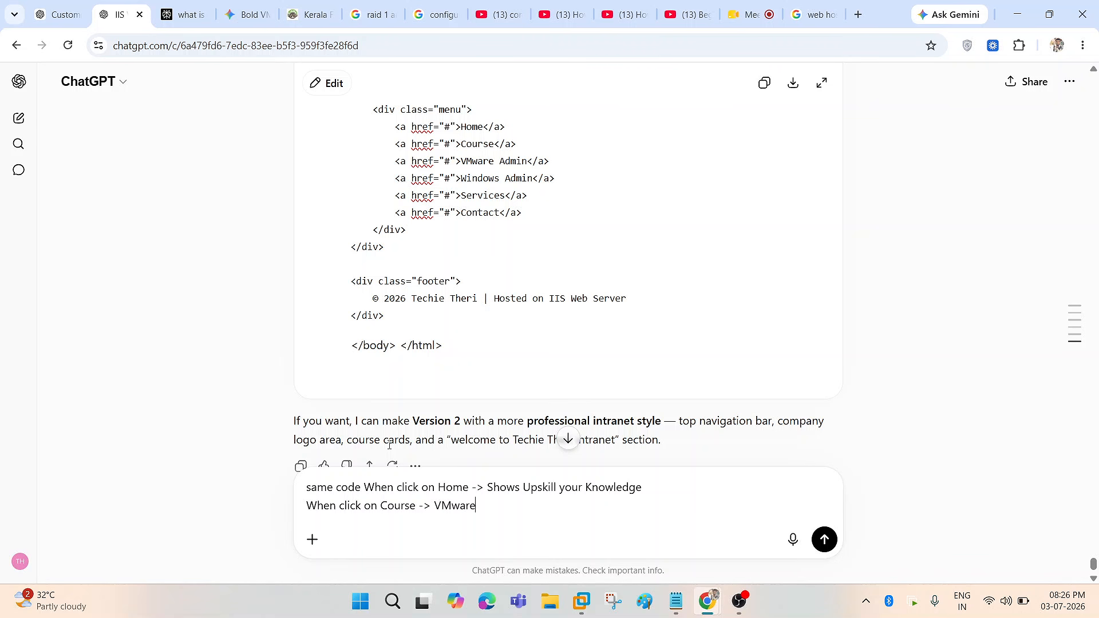
{"action": "type", "text": " vSphere 8.0, Windows Server 2025"}
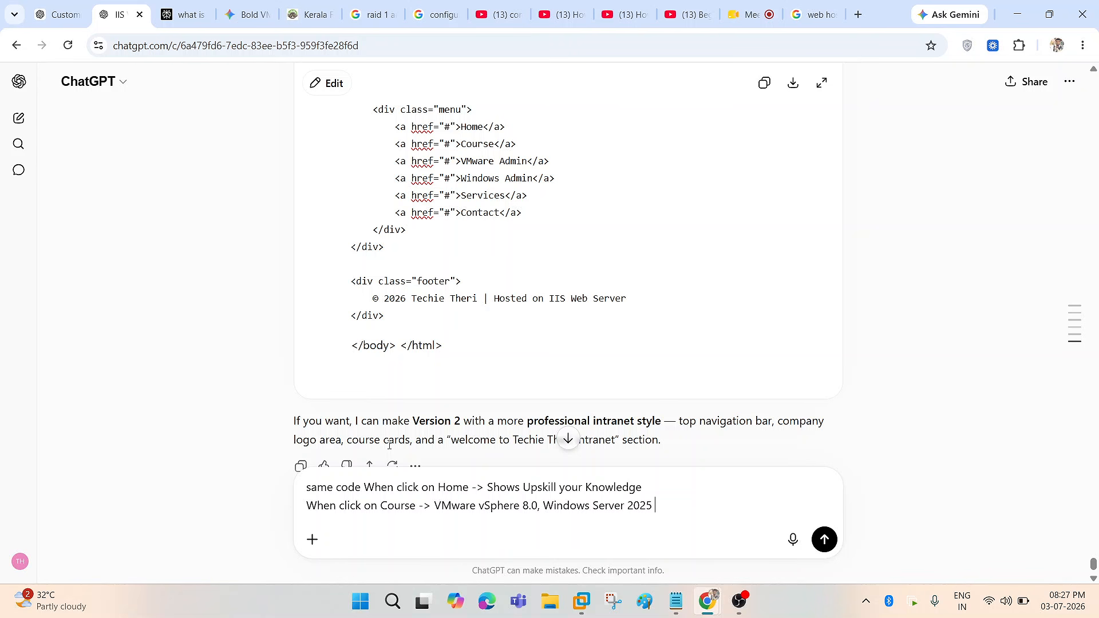
{"action": "type", "text": ", Datacenter operations"}
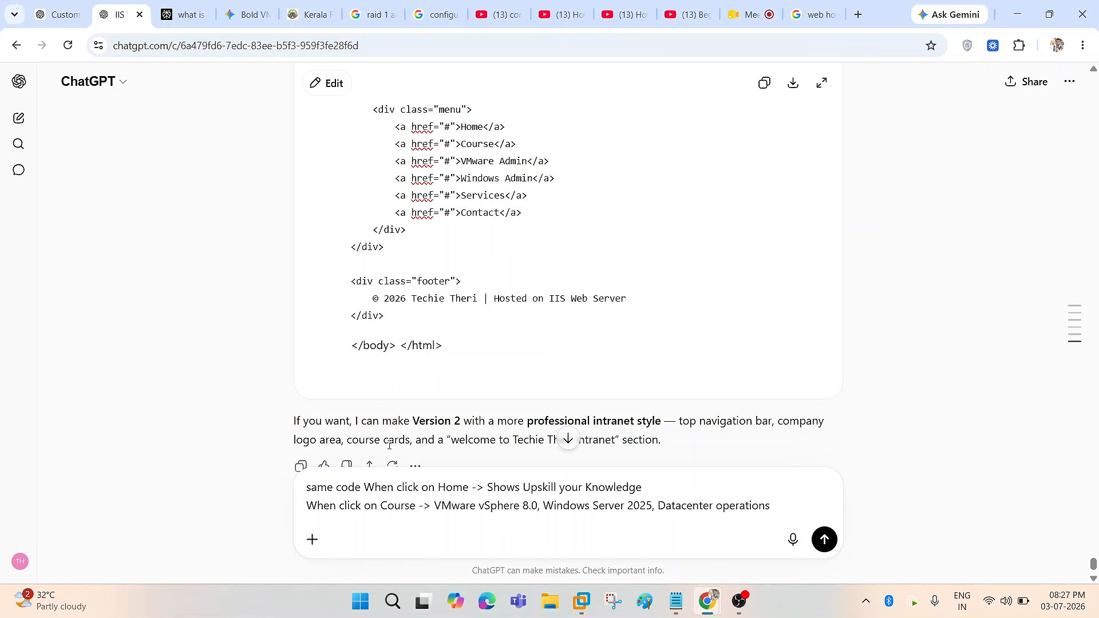
{"action": "key", "text": "shift+Return"}
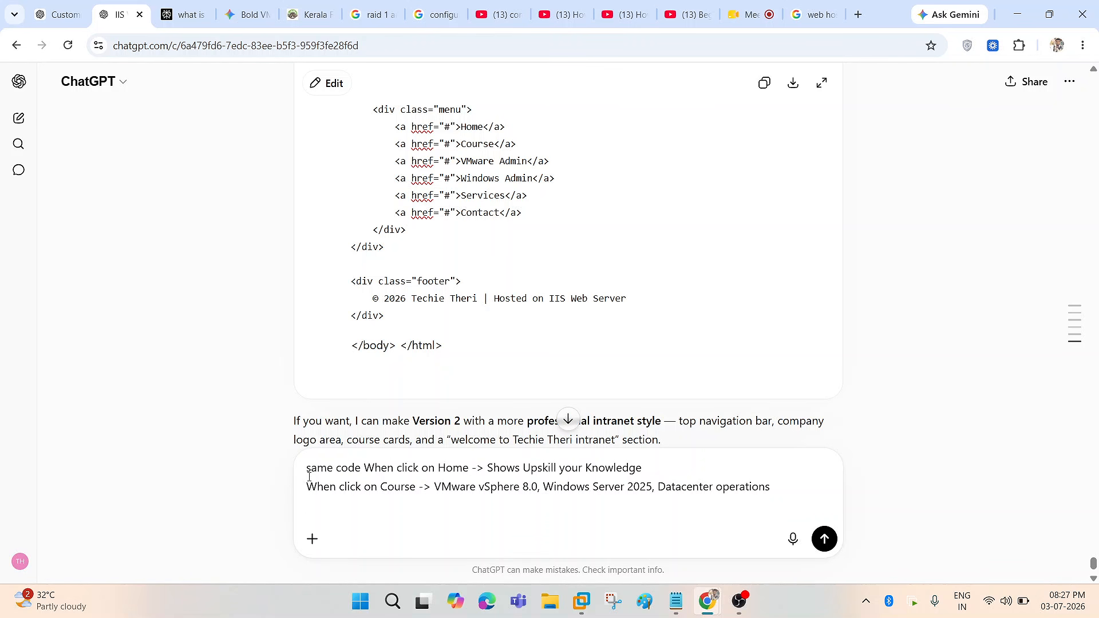
{"action": "left_click_drag", "start_coordinate": [417, 487], "coordinate": [303, 488]}
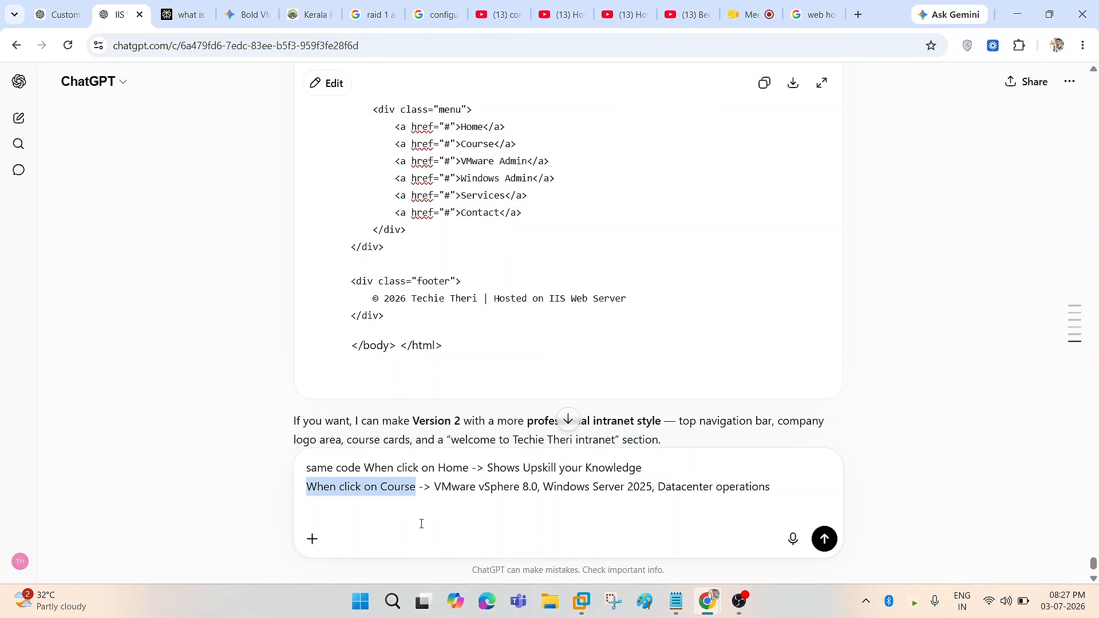
{"action": "key", "text": "ctrl+c"}
{"action": "left_click", "coordinate": [371, 507]}
{"action": "key", "text": "ctrl+v"}
{"action": "double_click", "coordinate": [403, 506]}
{"action": "type", "text": "service -> IT"}
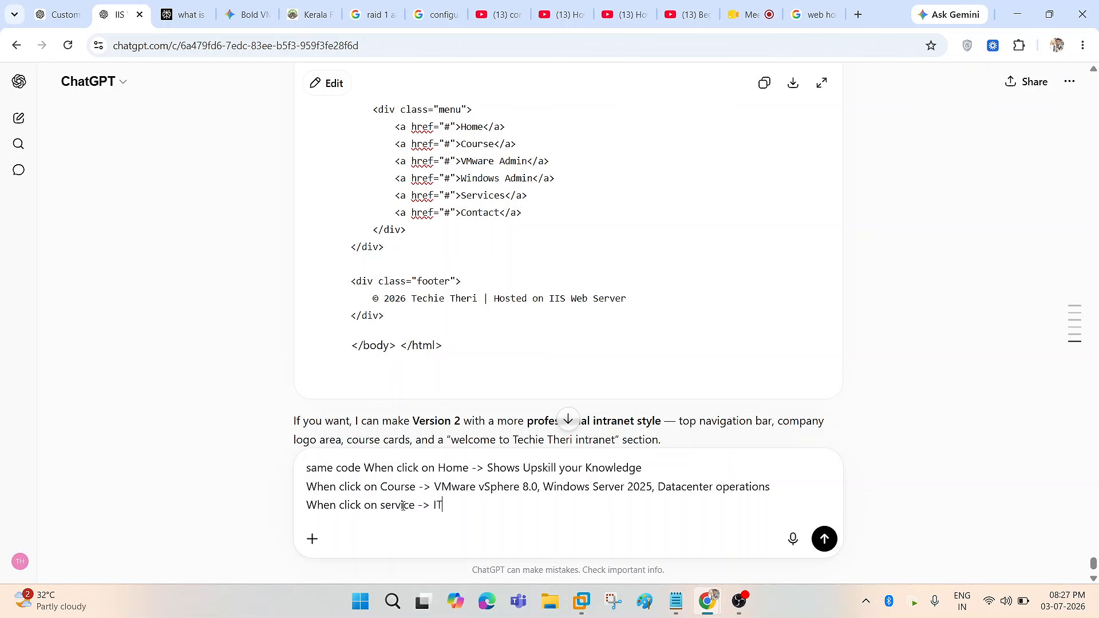
{"action": "type", "text": " Support"}
{"action": "type", "text": ", IT Train"}
{"action": "type", "text": "ing "}
{"action": "type", "text": " Freelan"}
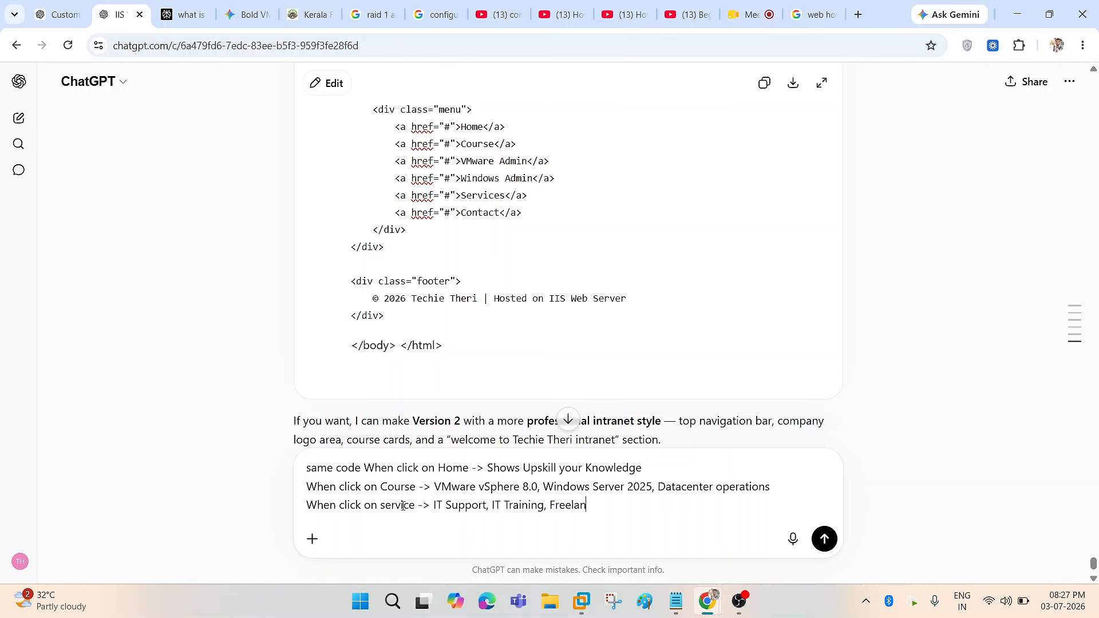
{"action": "type", "text": "cing"}
{"action": "key", "text": "shift+Return"}
{"action": "type", "text": "Contact"}
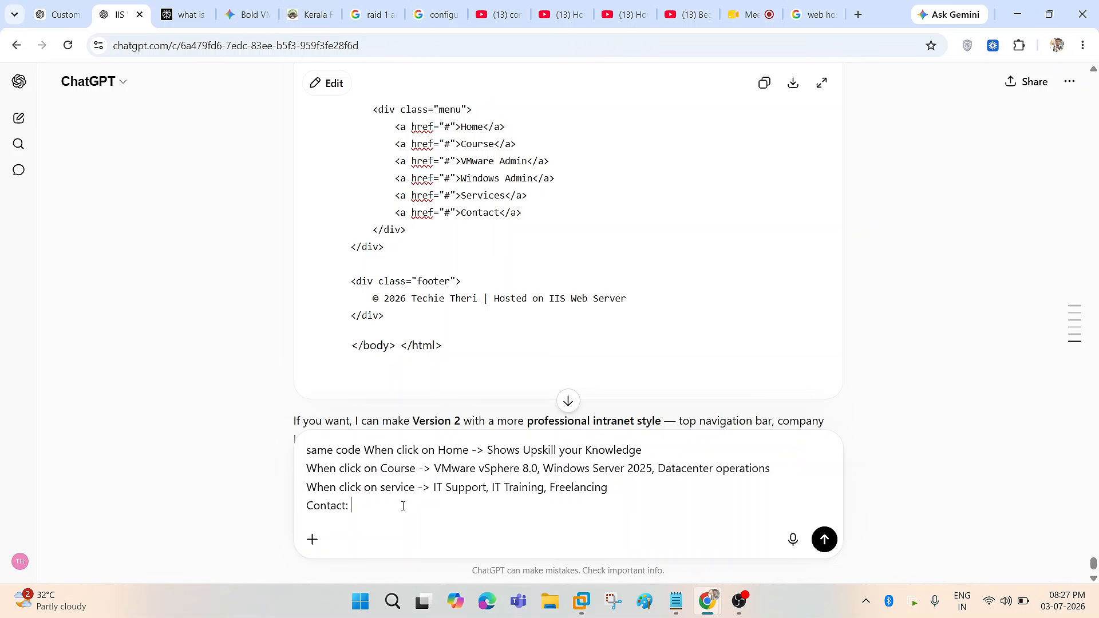
- Prefix the Contact line with 'When click on' to match the other items
{"action": "left_click_drag", "start_coordinate": [430, 504], "coordinate": [364, 505]}
{"action": "left_click", "coordinate": [451, 468]}
{"action": "scroll", "coordinate": [448, 501], "scroll_direction": "up", "scroll_amount": 2}
{"action": "scroll", "coordinate": [448, 501], "scroll_direction": "up", "scroll_amount": 1}
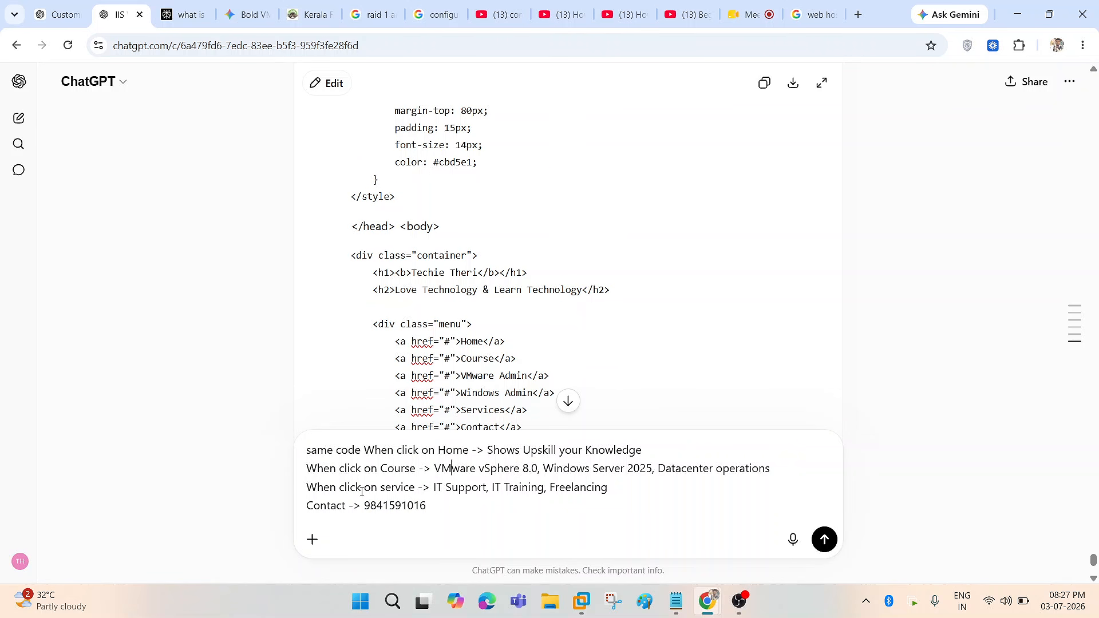
{"action": "left_click_drag", "start_coordinate": [416, 488], "coordinate": [305, 488]}
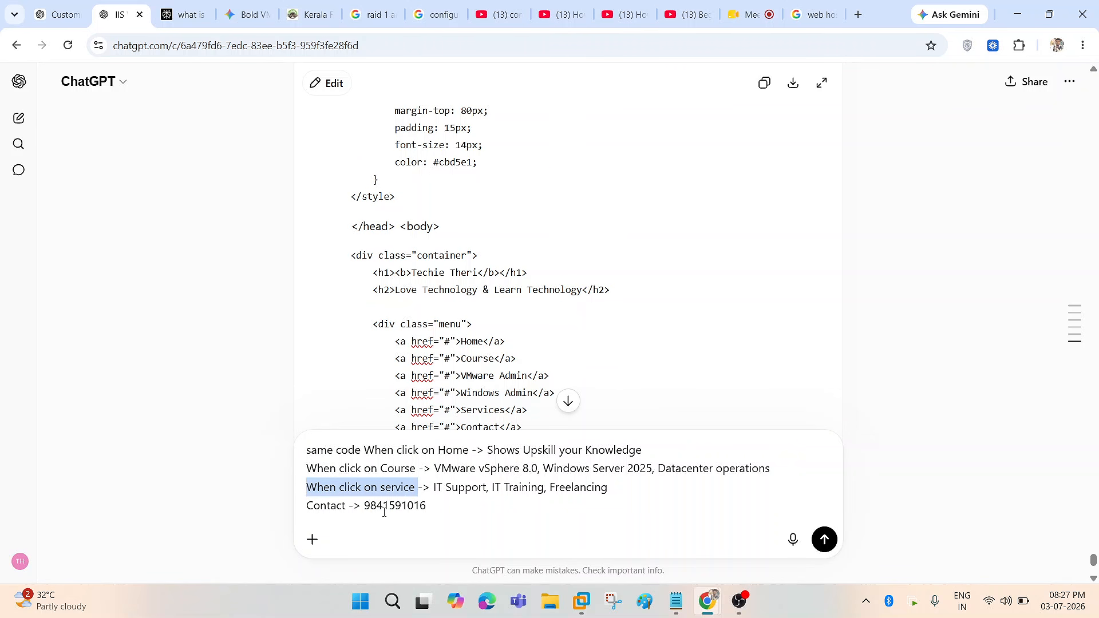
{"action": "left_click", "coordinate": [382, 505]}
{"action": "left_click_drag", "start_coordinate": [377, 488], "coordinate": [307, 487]}
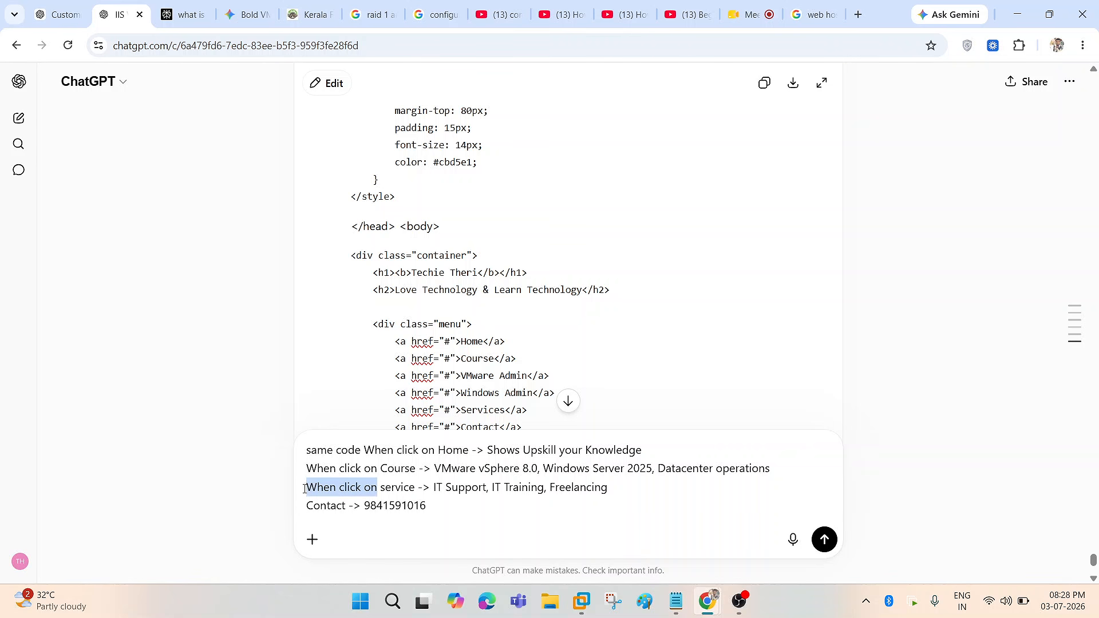
{"action": "left_click", "coordinate": [309, 506]}
{"action": "key", "text": "ctrl+v"}
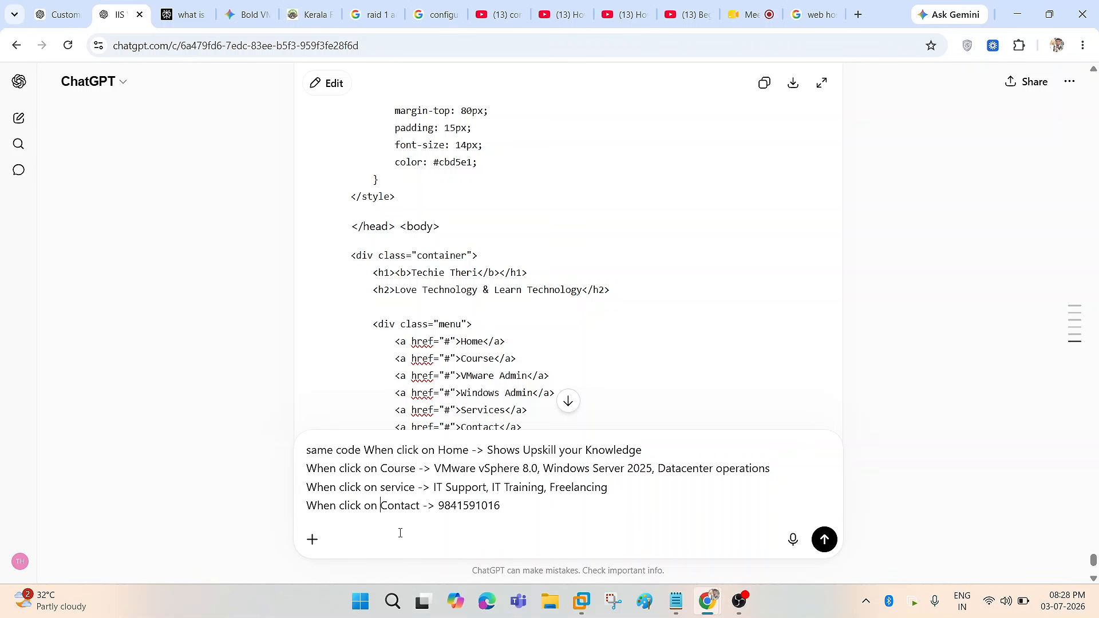
- Move Home to its own line, swap the Contact phone number for an 'Add below' note, and send
{"action": "left_click", "coordinate": [363, 450]}
{"action": "key", "text": "shift+Return"}
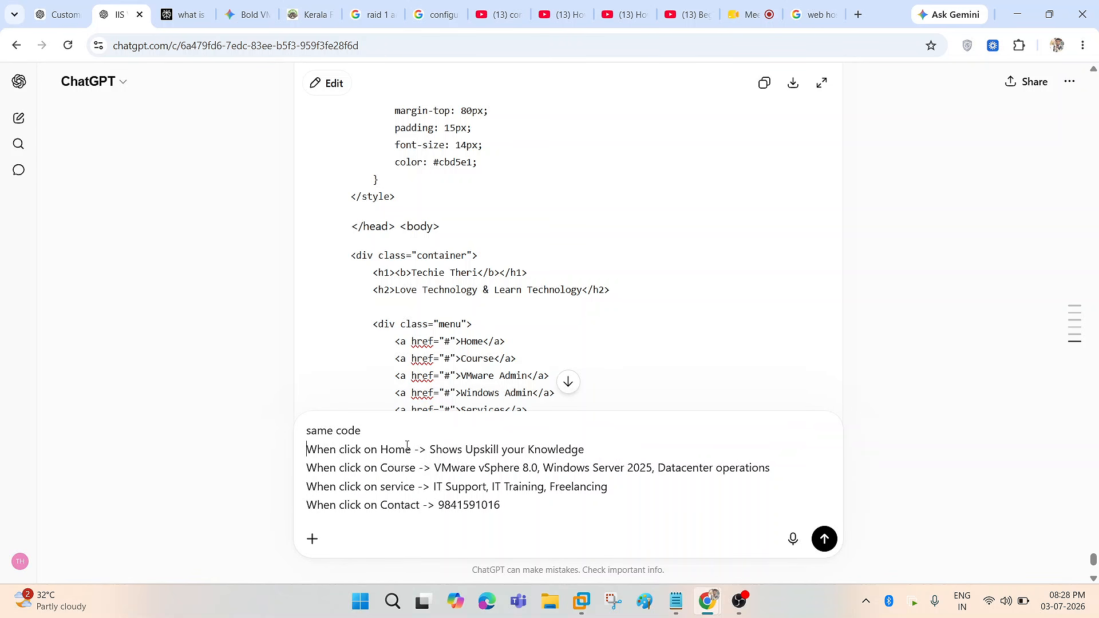
{"action": "double_click", "coordinate": [458, 507]}
{"action": "key", "text": "BackSpace"}
{"action": "left_click", "coordinate": [402, 434]}
{"action": "type", "text": "Add below "}
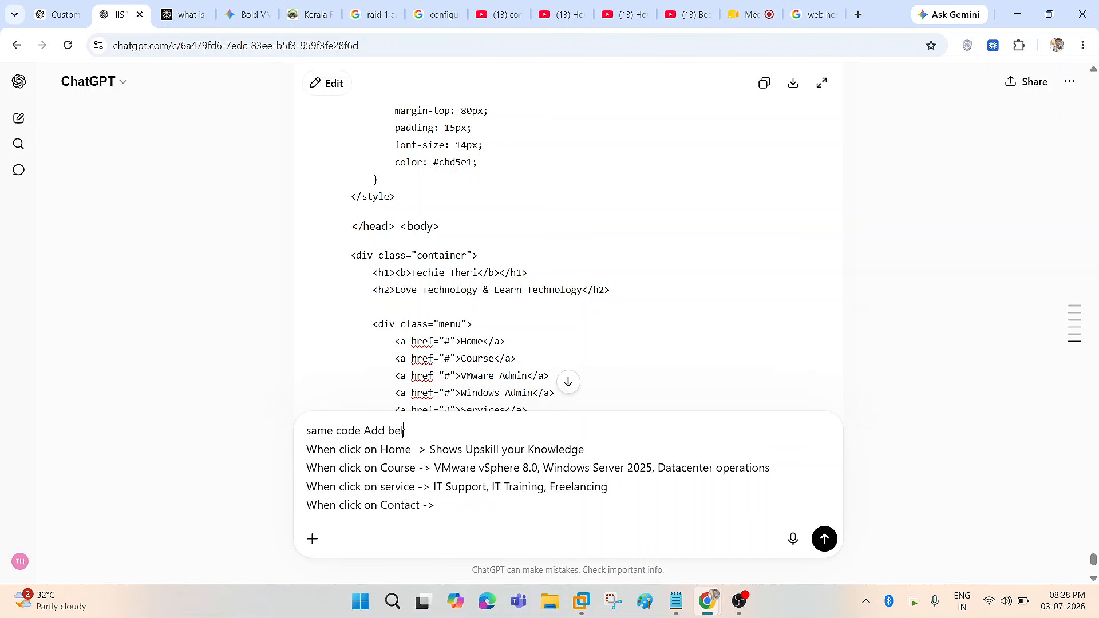
{"action": "type", "text": "9814159"}
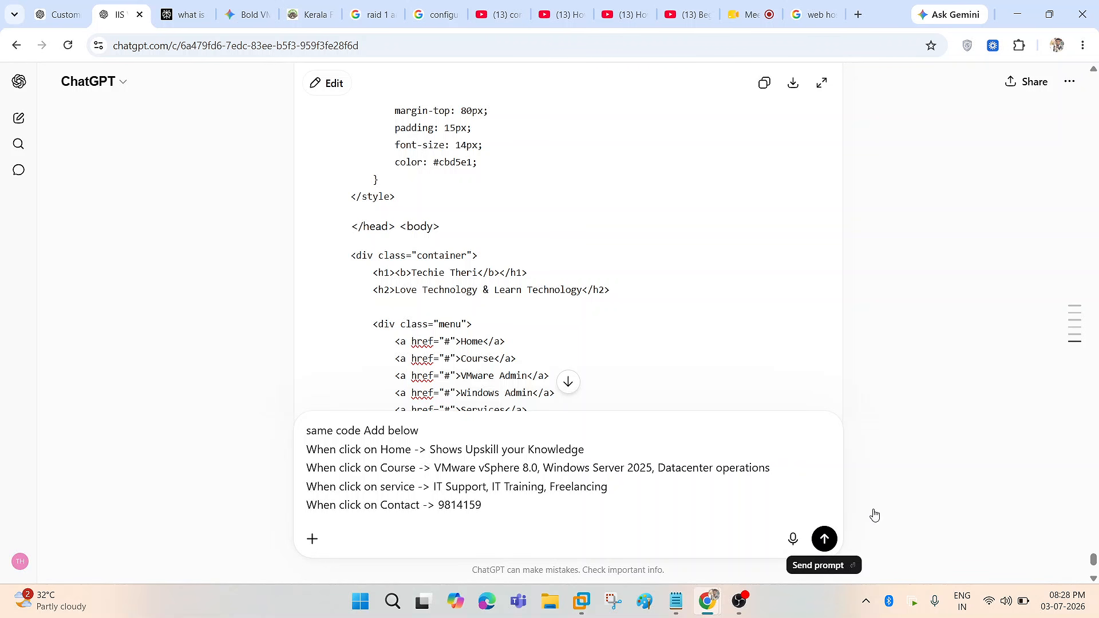
{"action": "key", "text": "Return"}
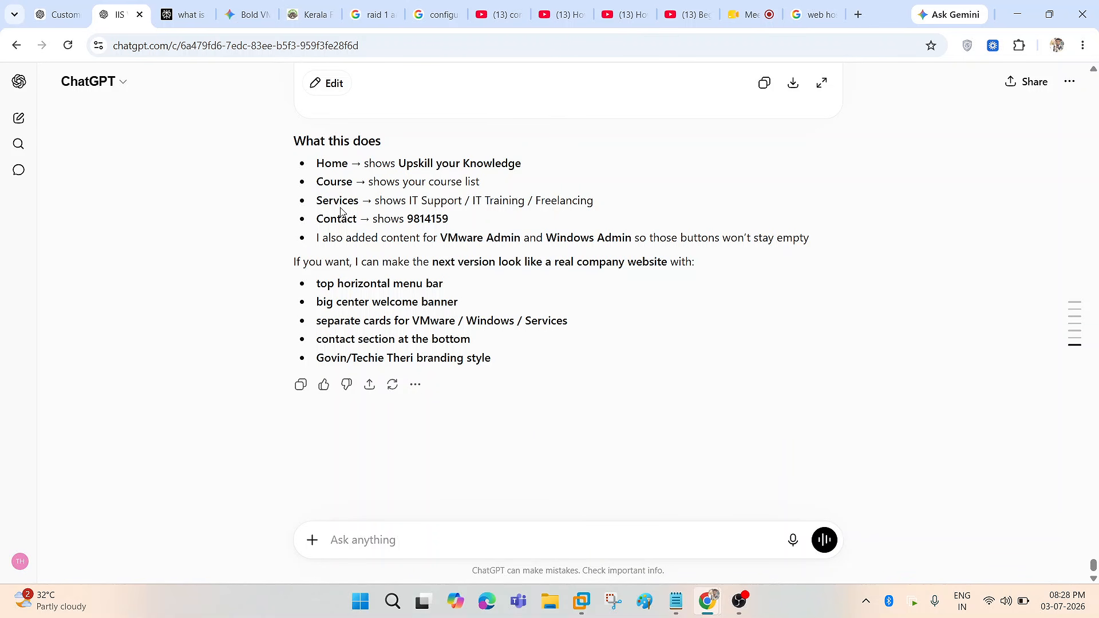
- Review ChatGPT's reply, copy the updated HTML code, and return to the virtual machine
{"action": "left_click_drag", "start_coordinate": [324, 238], "coordinate": [822, 238]}
{"action": "left_click", "coordinate": [737, 311]}
{"action": "scroll", "coordinate": [655, 404], "scroll_direction": "up", "scroll_amount": 10}
{"action": "scroll", "coordinate": [652, 397], "scroll_direction": "up", "scroll_amount": 15}
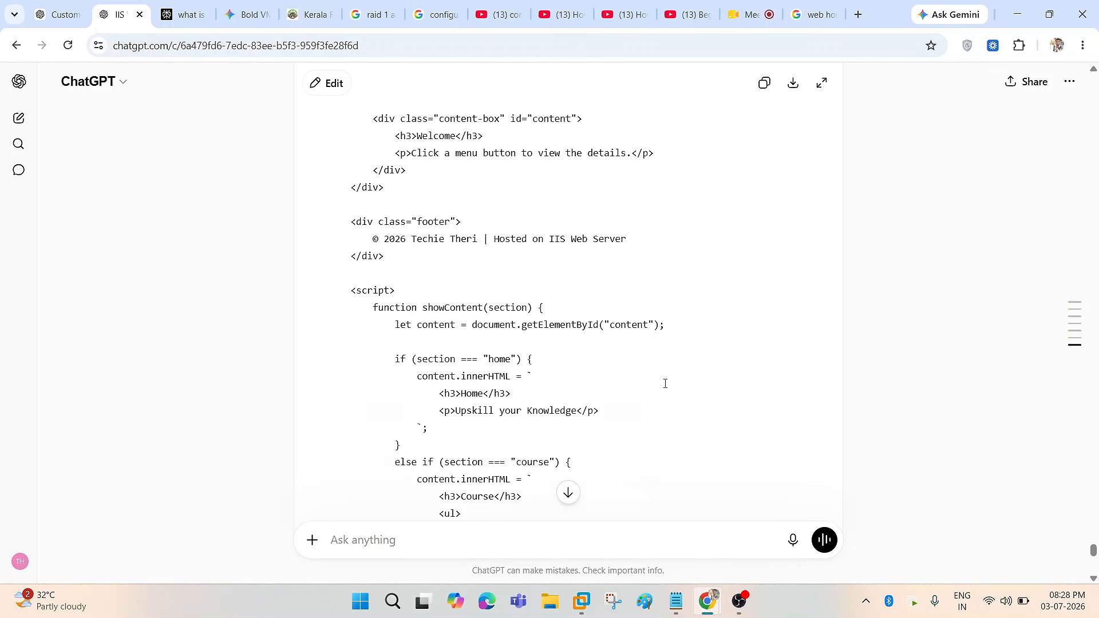
{"action": "scroll", "coordinate": [683, 356], "scroll_direction": "up", "scroll_amount": 10}
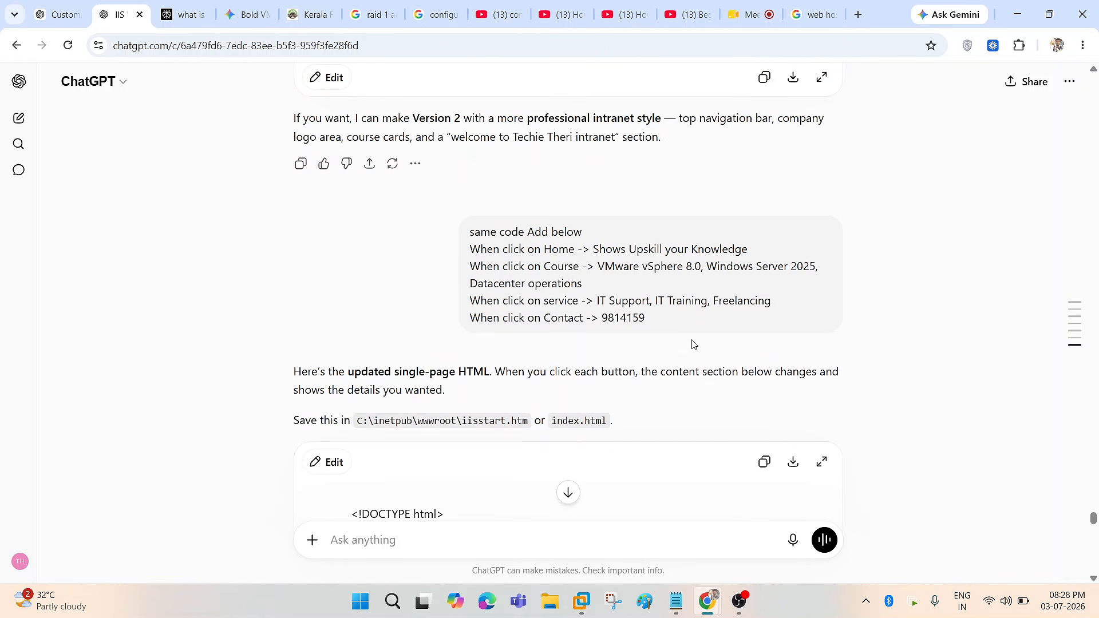
{"action": "scroll", "coordinate": [691, 344], "scroll_direction": "down", "scroll_amount": 2}
{"action": "left_click", "coordinate": [766, 319]}
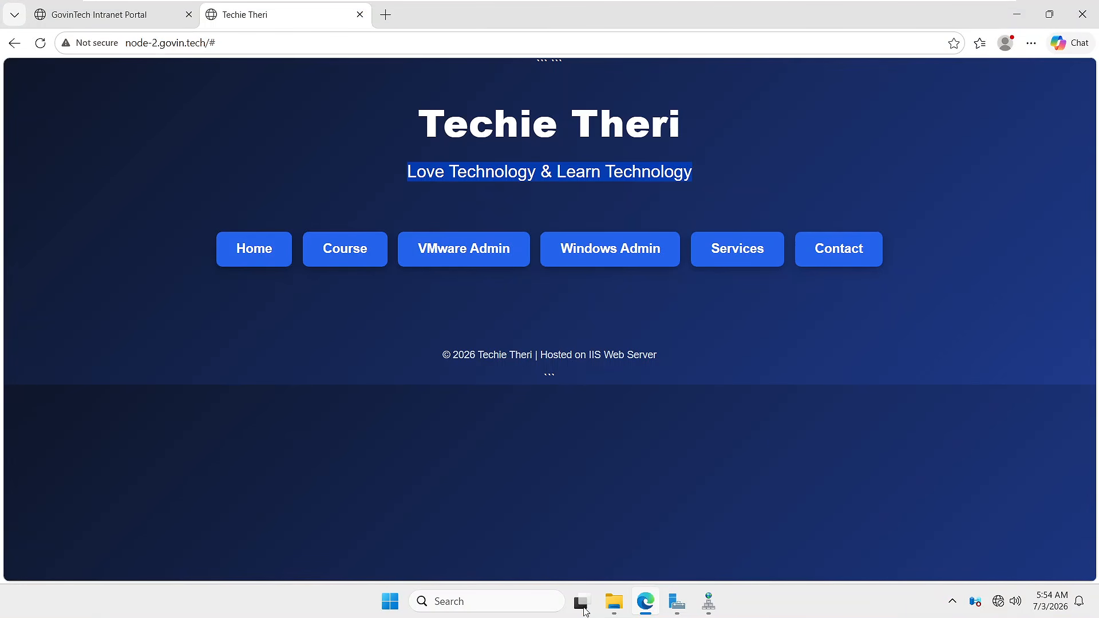
{"action": "left_click", "coordinate": [581, 601]}
- Switch to Node-2's wwwroot folder and close the old iisstart.htm Notepad window
{"action": "left_click", "coordinate": [378, 295]}
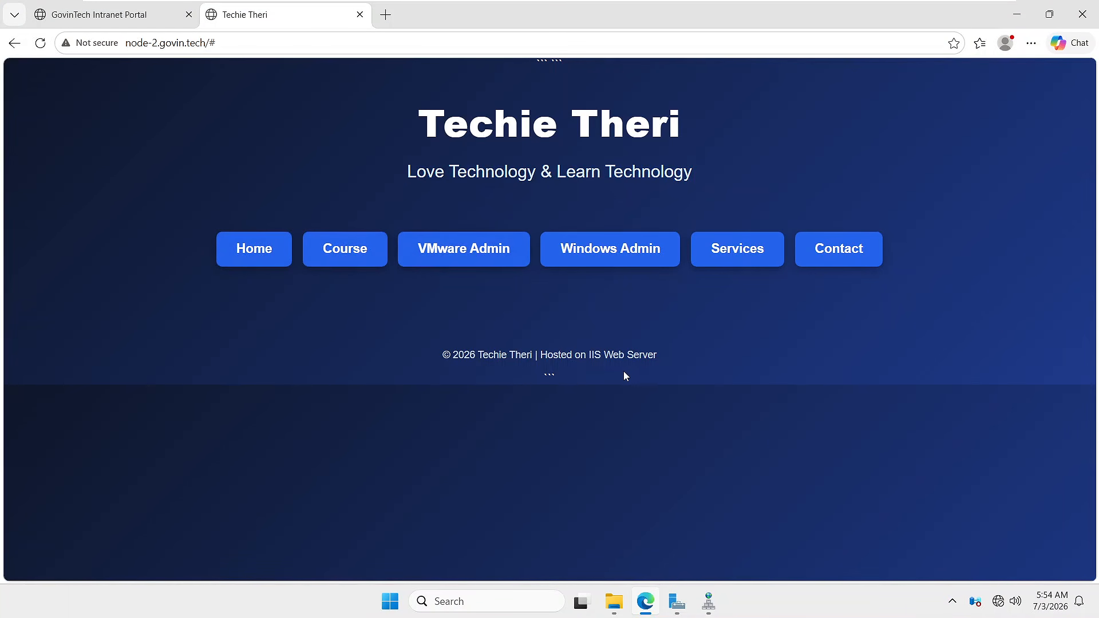
{"action": "left_click", "coordinate": [784, 14]}
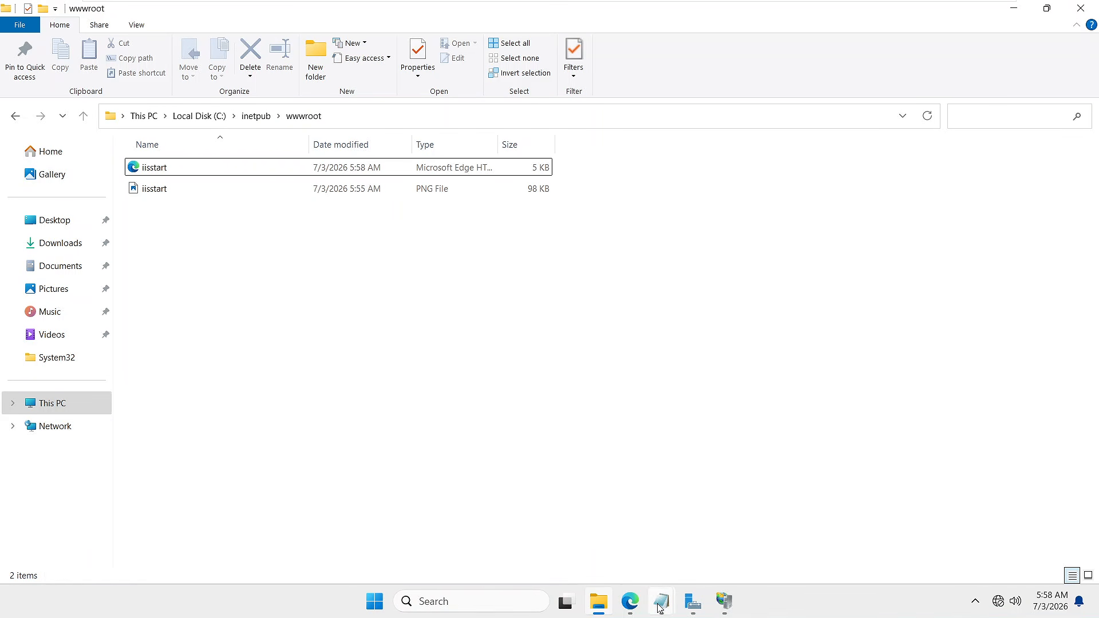
{"action": "mouse_move", "coordinate": [662, 606]}
{"action": "left_click", "coordinate": [793, 523]}
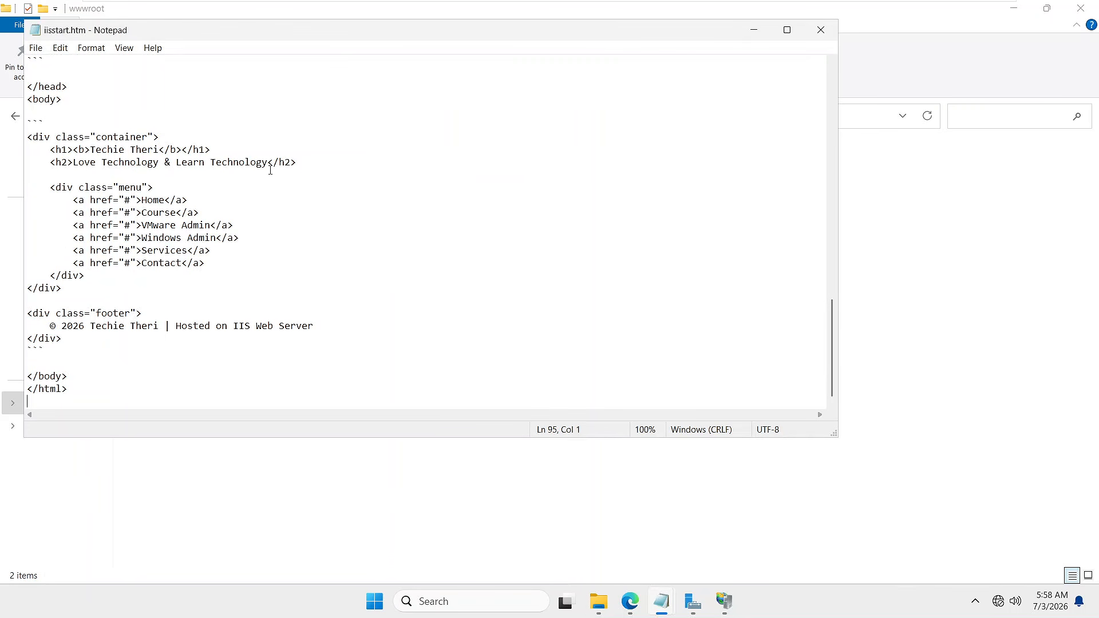
{"action": "left_click", "coordinate": [821, 30]}
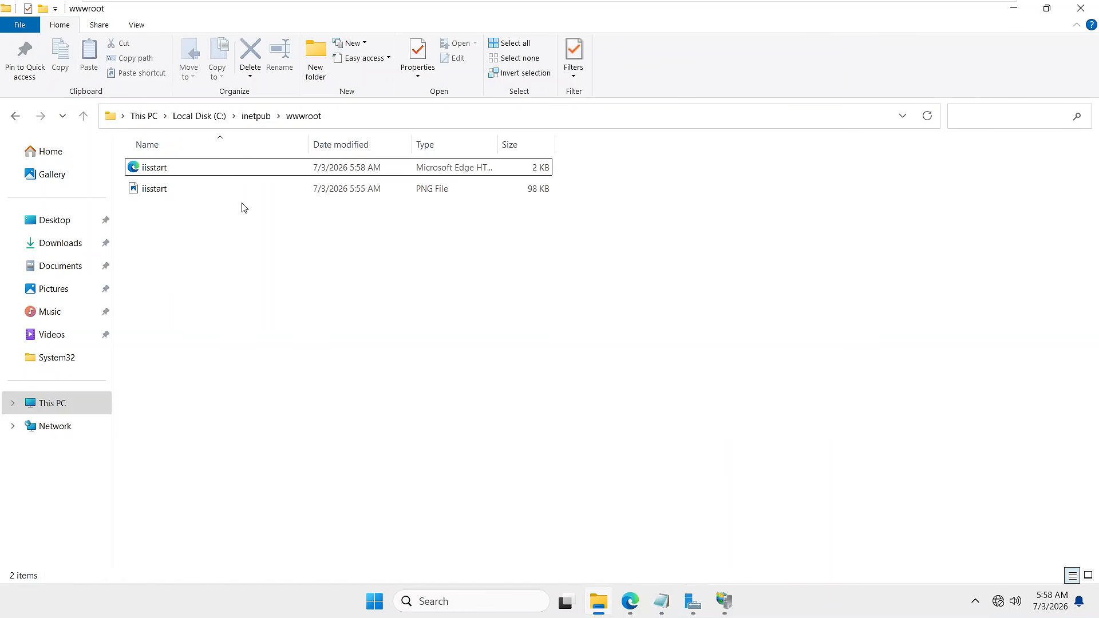
- Reopen iisstart.htm in Notepad from its right-click menu
{"action": "right_click", "coordinate": [164, 174]}
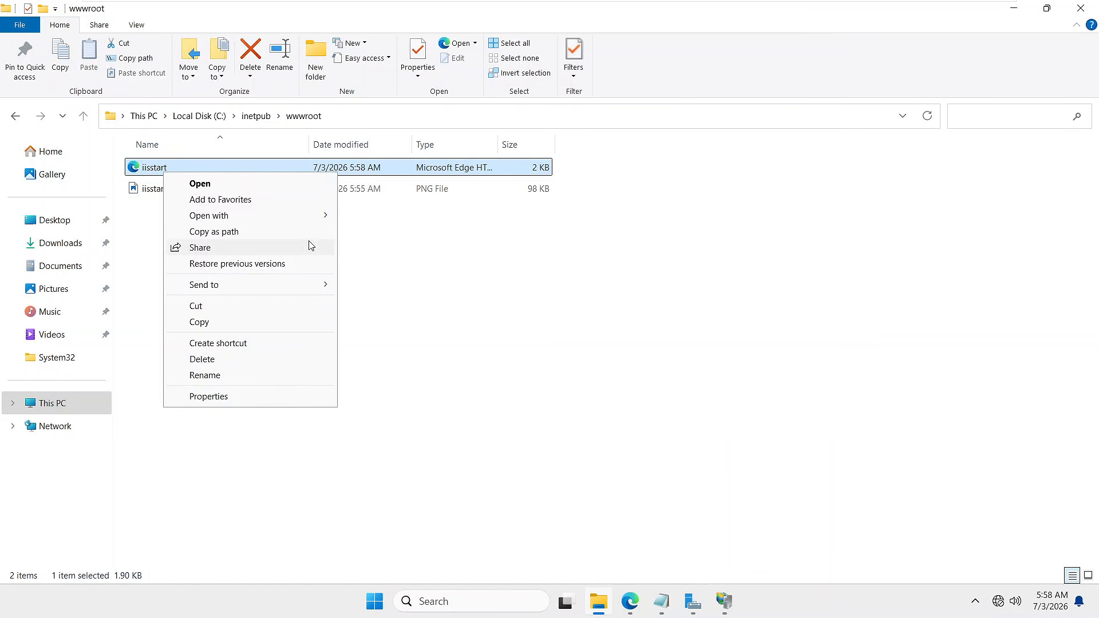
{"action": "key", "text": "Escape"}
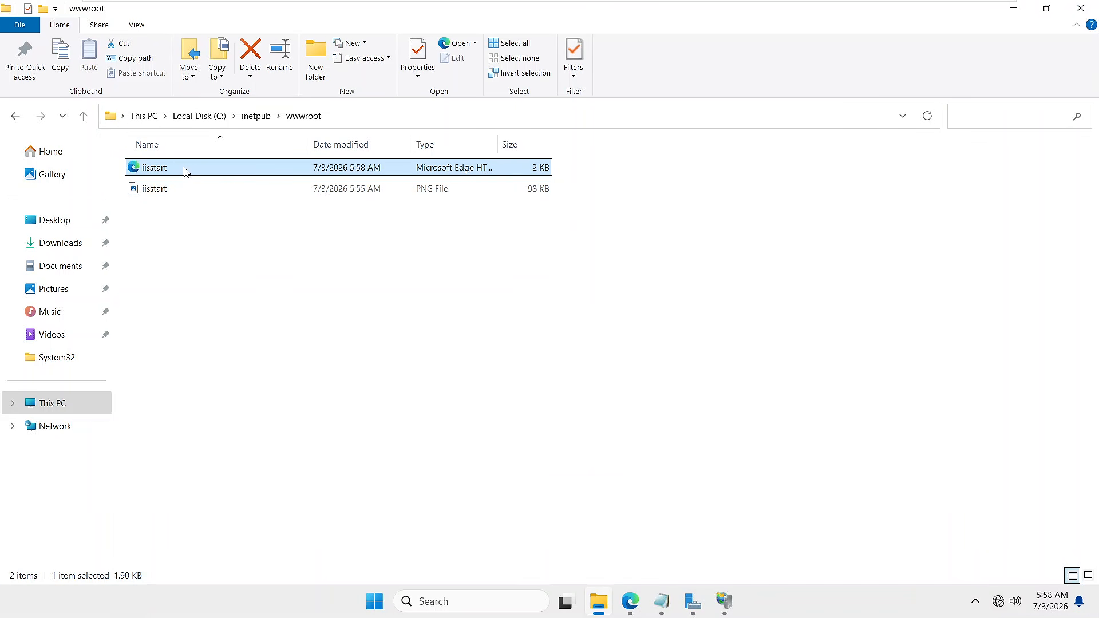
{"action": "right_click", "coordinate": [183, 170]}
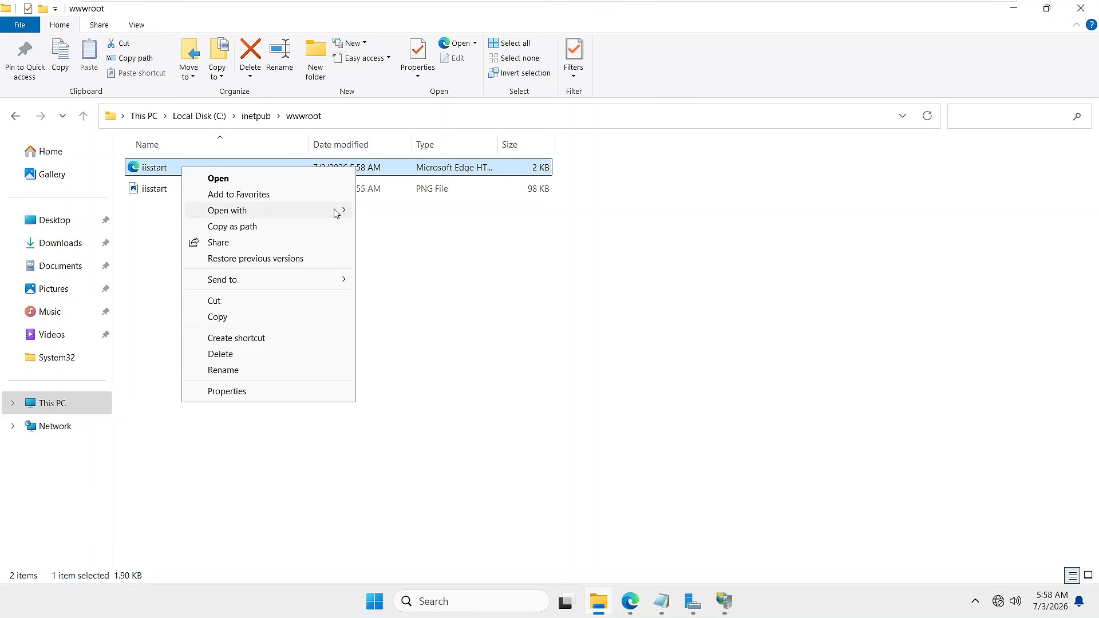
{"action": "mouse_move", "coordinate": [339, 211]}
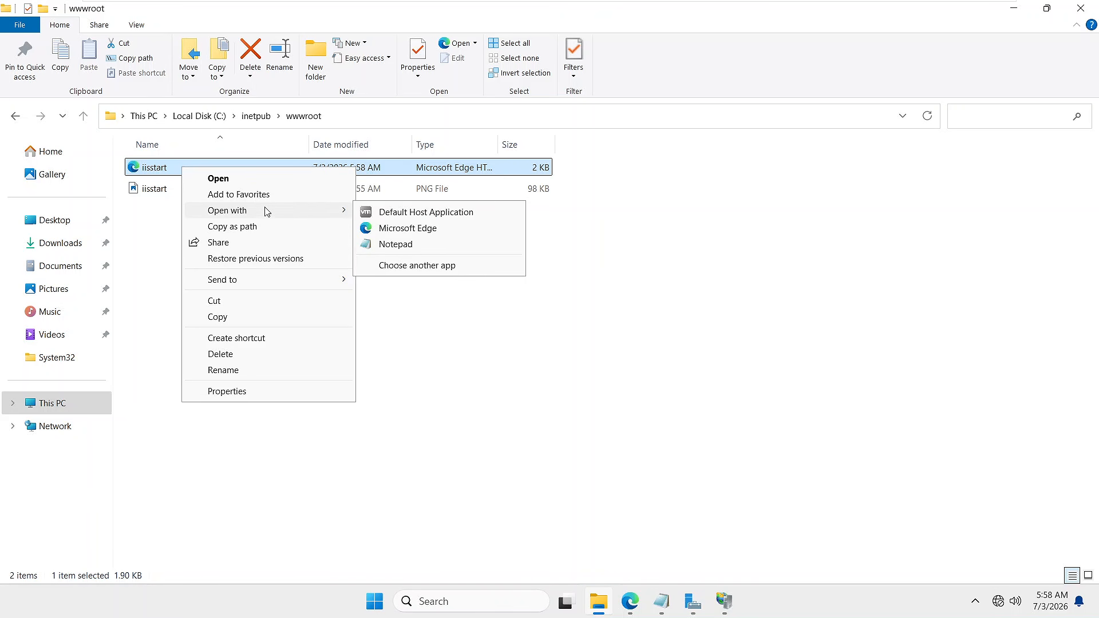
{"action": "left_click", "coordinate": [382, 246]}
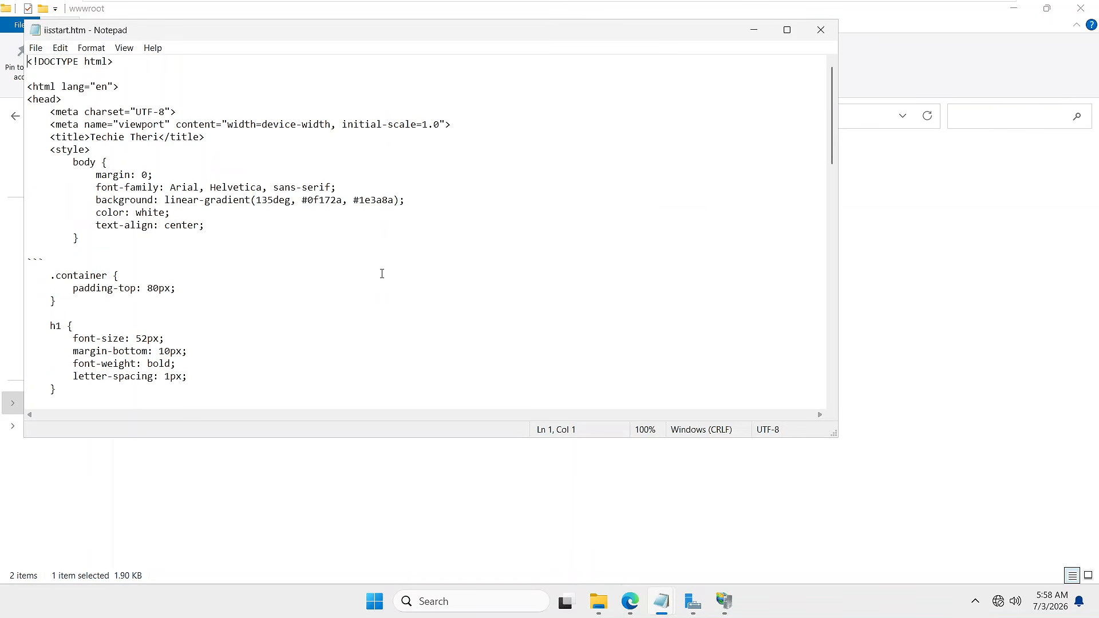
{"action": "left_click", "coordinate": [336, 281]}
- Replace iisstart.htm's HTML with the new Techie Theri page code, save, and close it
{"action": "key", "text": "ctrl+a"}
{"action": "key", "text": "Delete"}
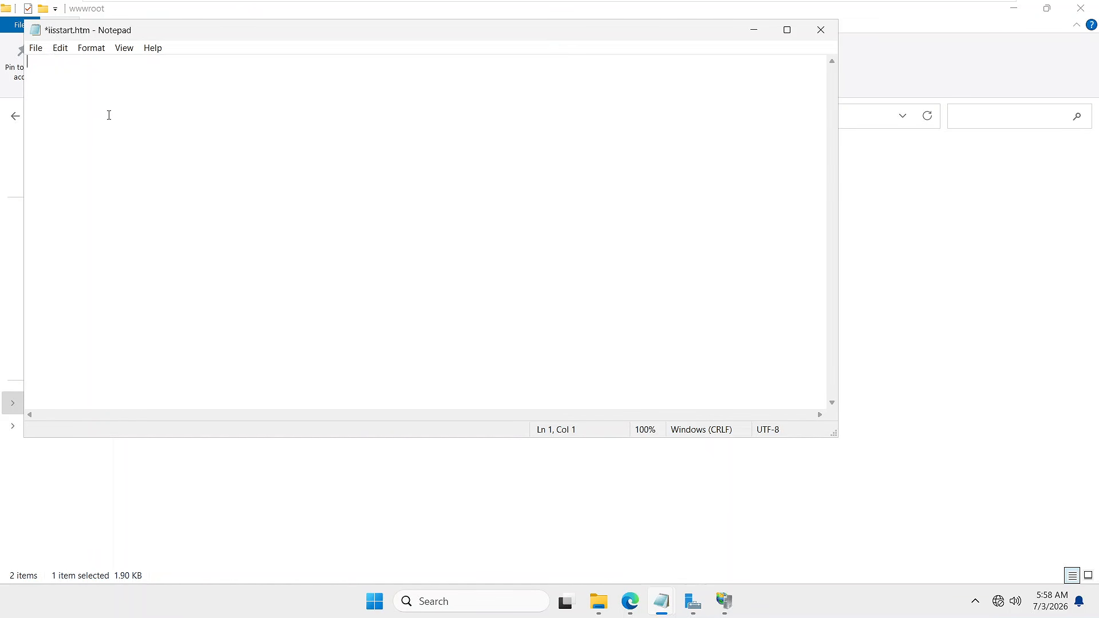
{"action": "key", "text": "ctrl+v"}
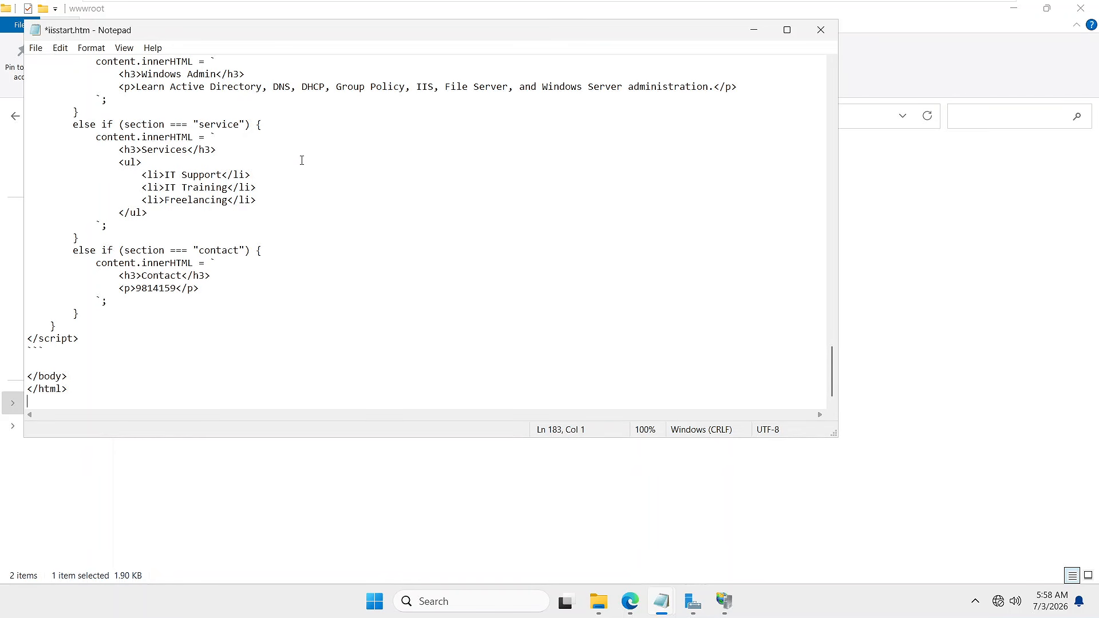
{"action": "key", "text": "ctrl+s"}
{"action": "left_click", "coordinate": [819, 31]}
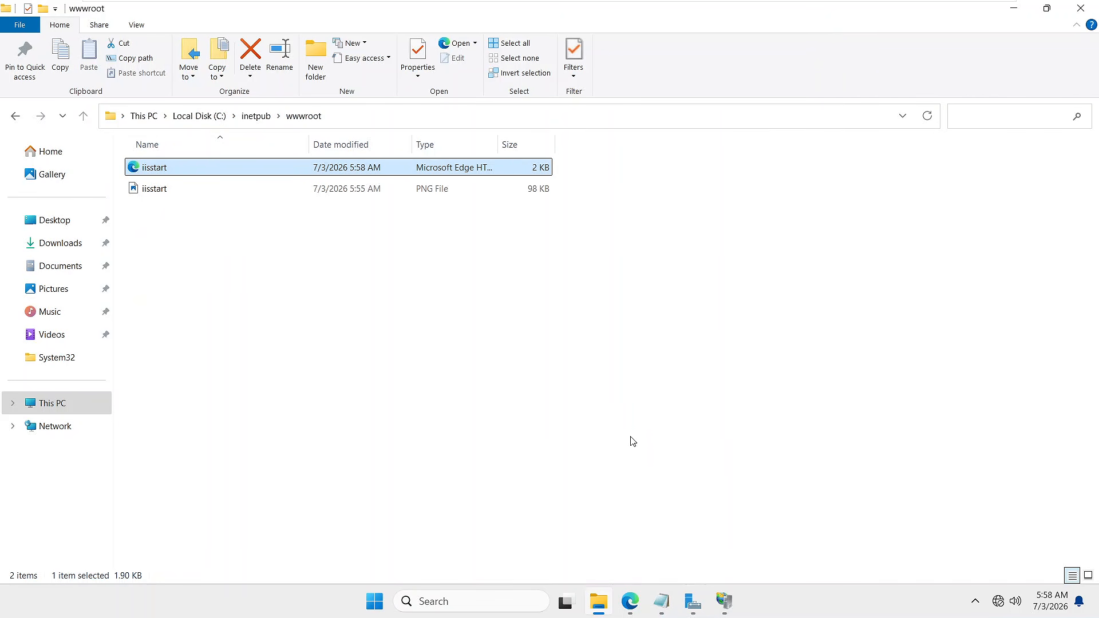
- Back in the AD govin.tech VM, reload node-2.govin.tech without the trailing '/#'
{"action": "mouse_move", "coordinate": [814, 5]}
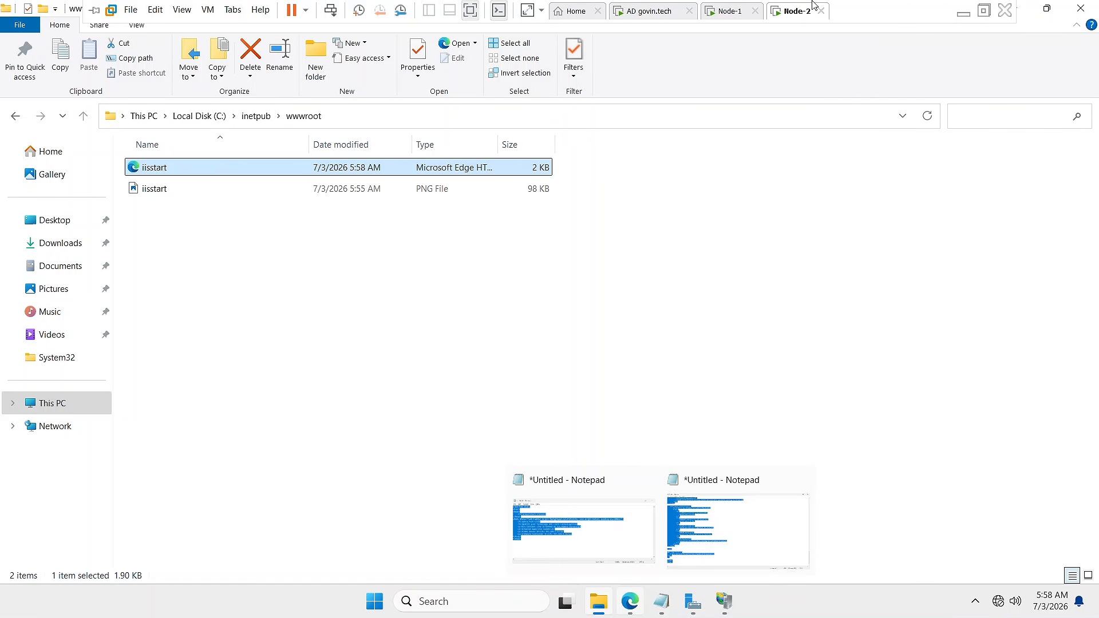
{"action": "left_click", "coordinate": [630, 13]}
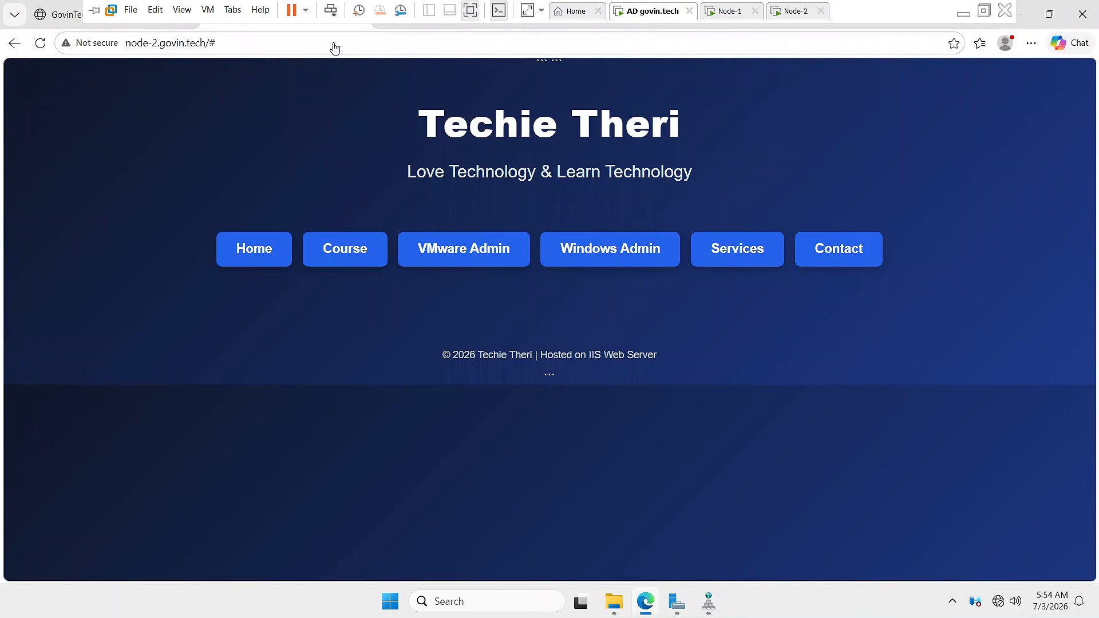
{"action": "double_click", "coordinate": [245, 50]}
{"action": "key", "text": "BackSpace"}
{"action": "key", "text": "Return"}
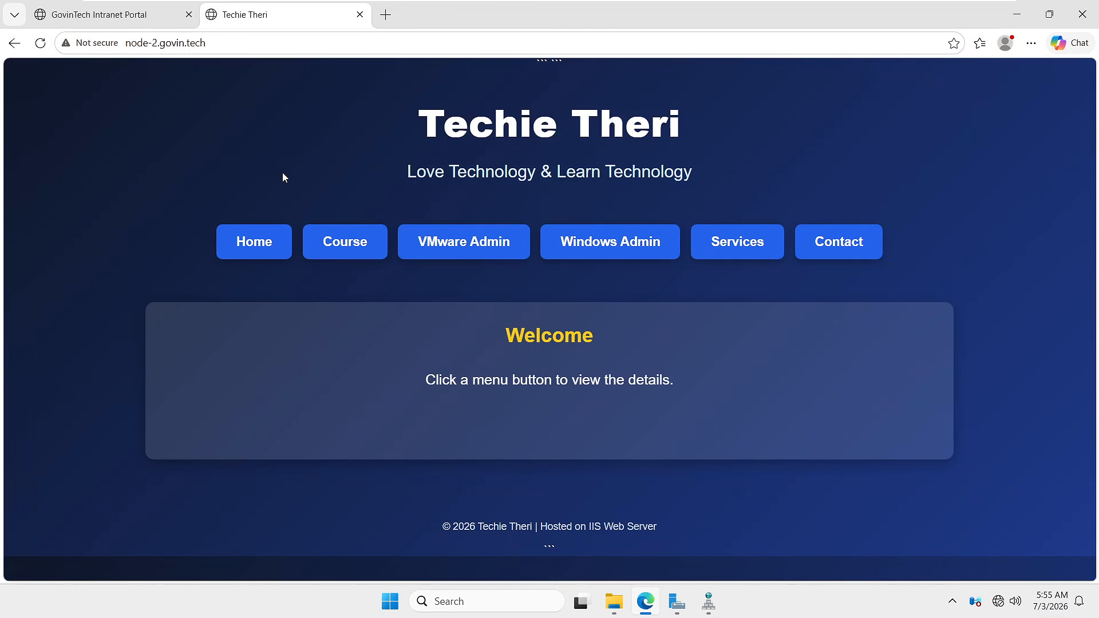
- Check that Home, Course and Services each display their own content
{"action": "left_click", "coordinate": [241, 248]}
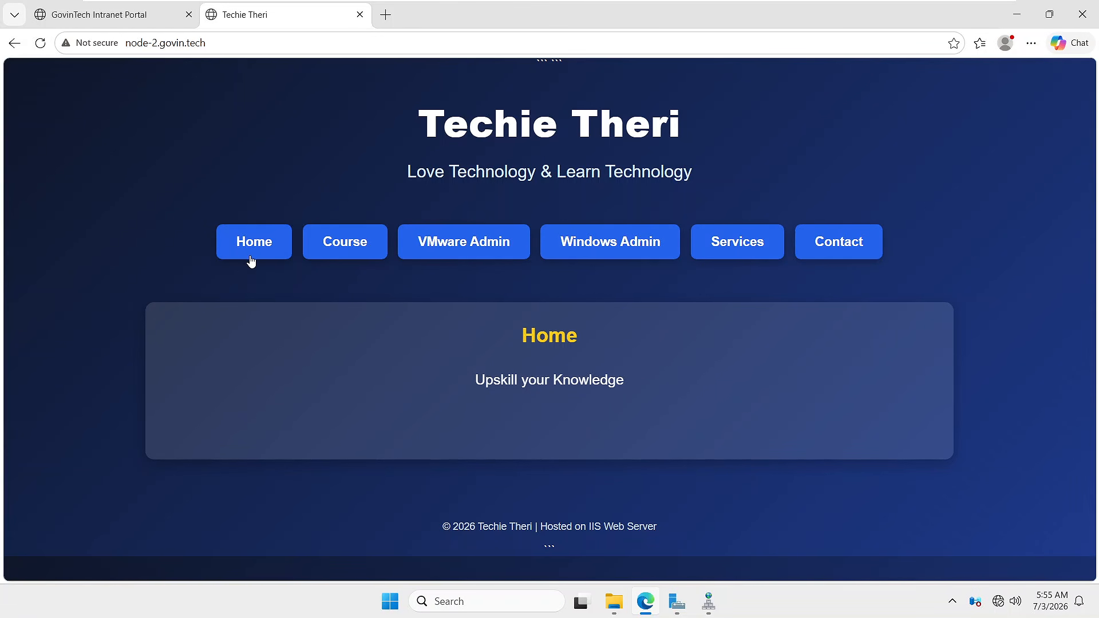
{"action": "left_click_drag", "start_coordinate": [483, 381], "coordinate": [624, 381]}
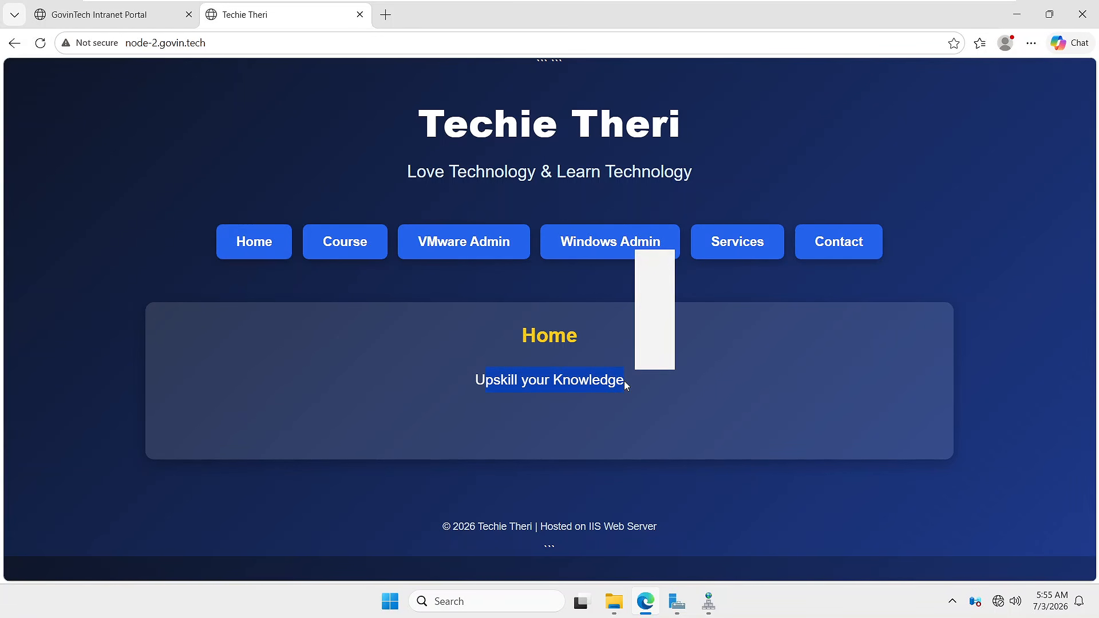
{"action": "left_click", "coordinate": [345, 252]}
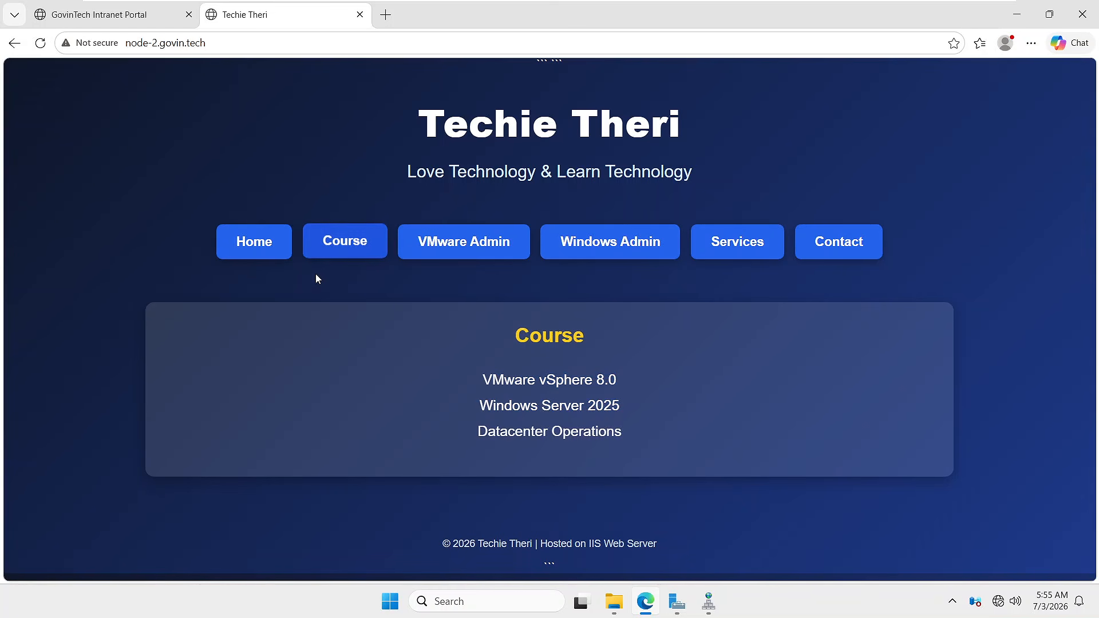
{"action": "left_click_drag", "start_coordinate": [491, 380], "coordinate": [620, 430]}
{"action": "left_click", "coordinate": [401, 365]}
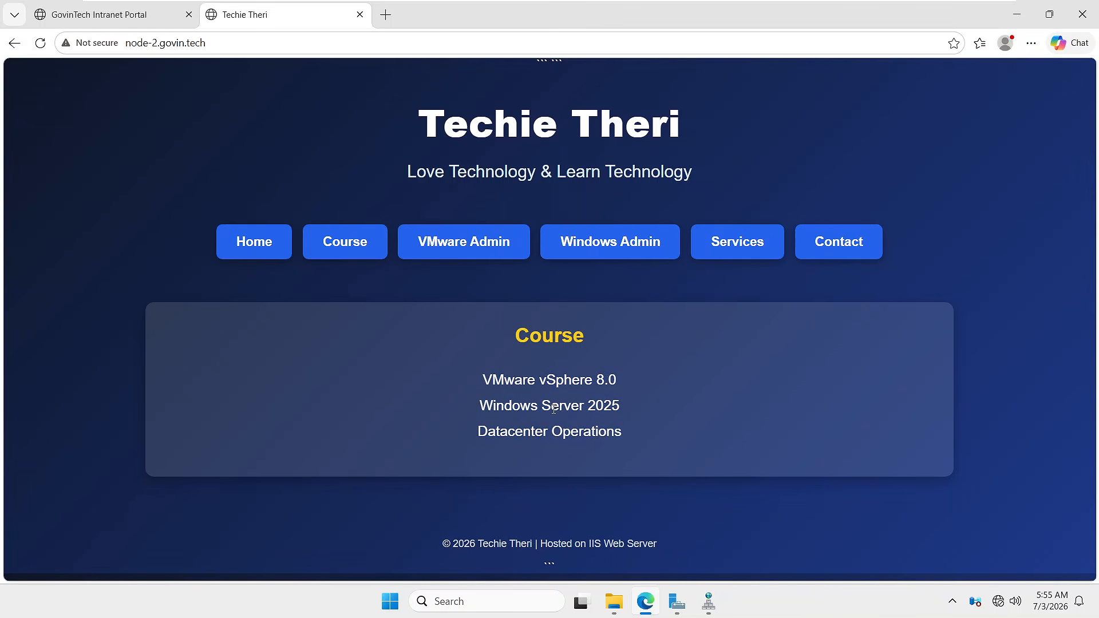
{"action": "left_click", "coordinate": [728, 250]}
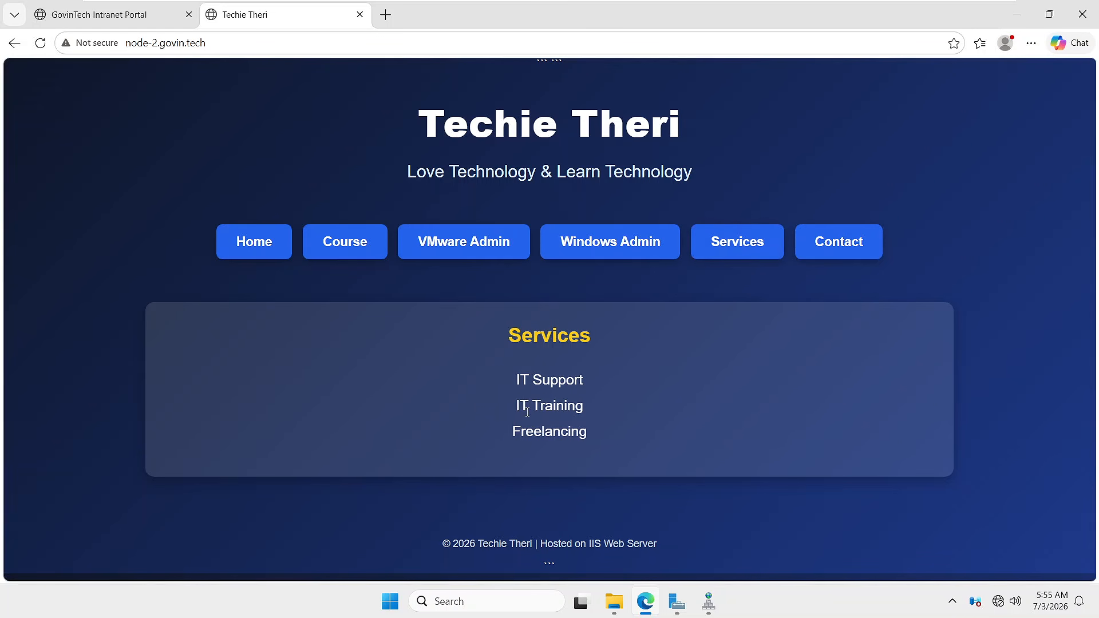
{"action": "left_click_drag", "start_coordinate": [571, 433], "coordinate": [587, 435]}
{"action": "left_click", "coordinate": [857, 208]}
- Verify Contact, VMware Admin and Windows Admin content, then exit the VM's full-screen view
{"action": "left_click", "coordinate": [836, 258]}
{"action": "left_click_drag", "start_coordinate": [518, 378], "coordinate": [579, 380]}
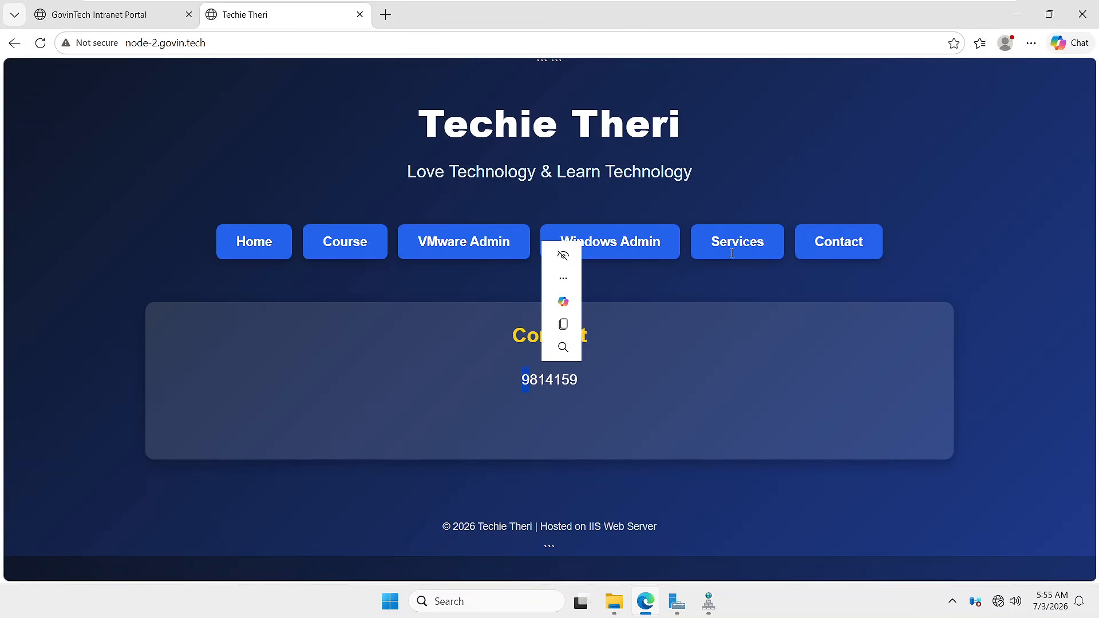
{"action": "left_click", "coordinate": [731, 253]}
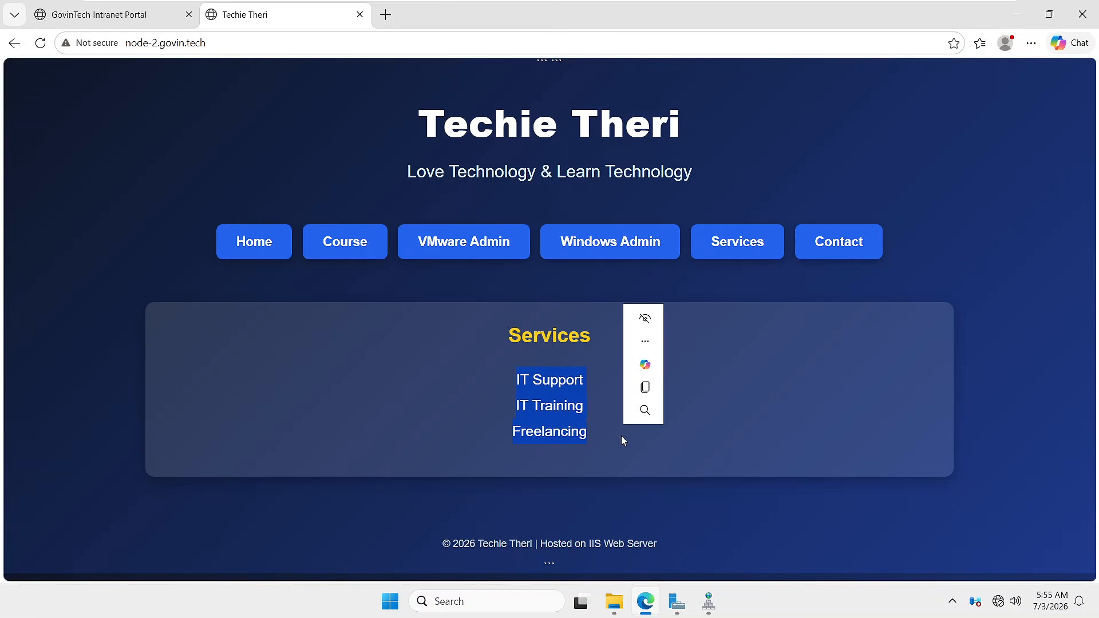
{"action": "left_click", "coordinate": [553, 397]}
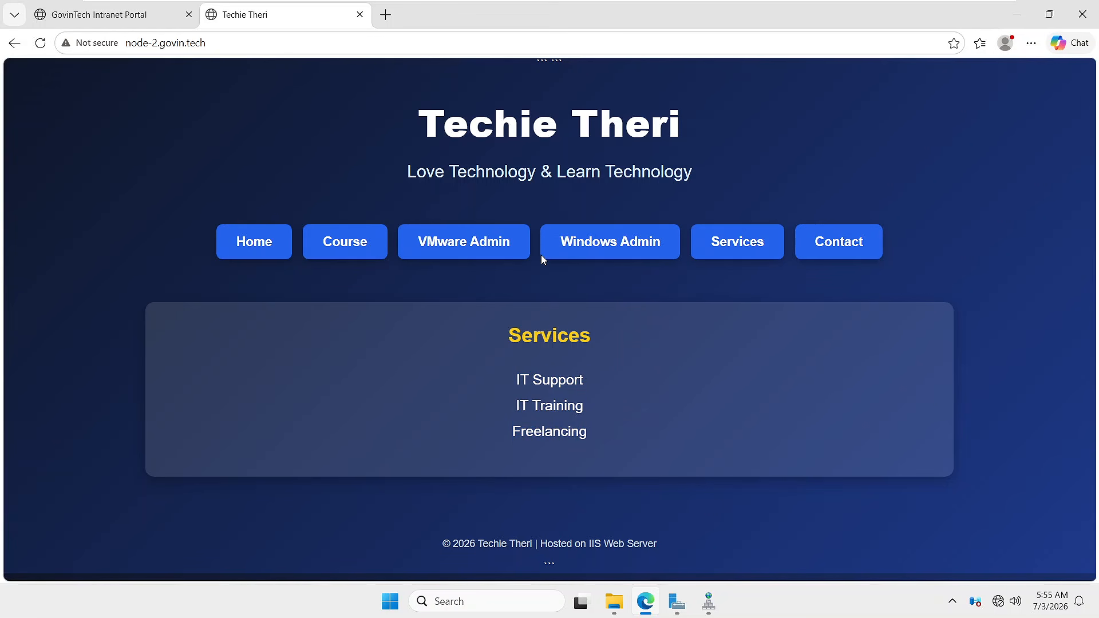
{"action": "left_click", "coordinate": [458, 253]}
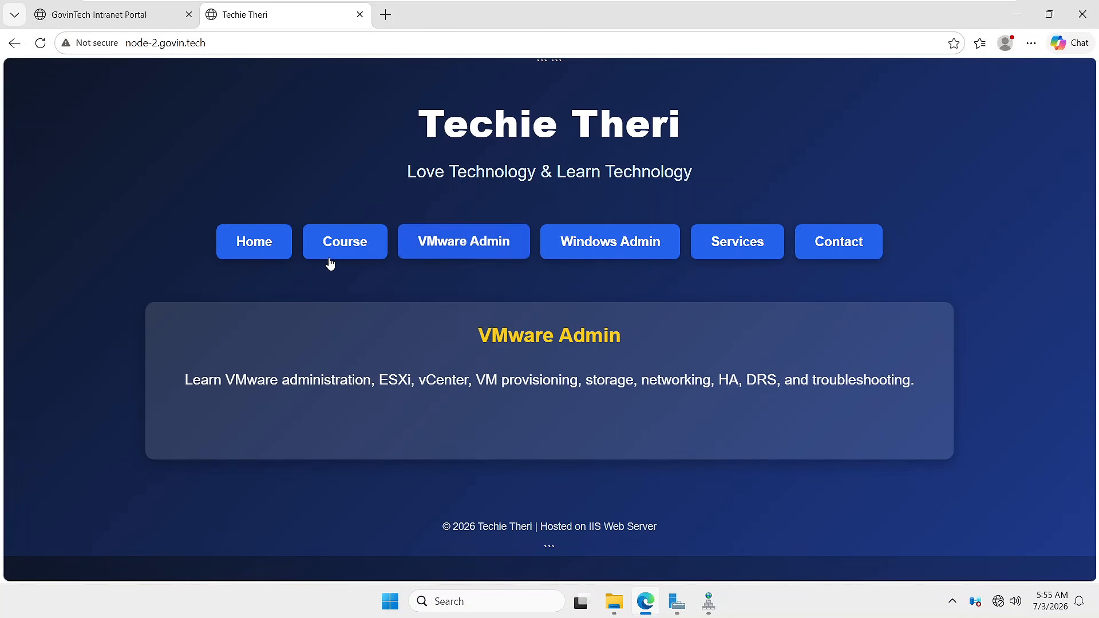
{"action": "left_click", "coordinate": [611, 248]}
{"action": "left_click_drag", "start_coordinate": [223, 381], "coordinate": [864, 395]}
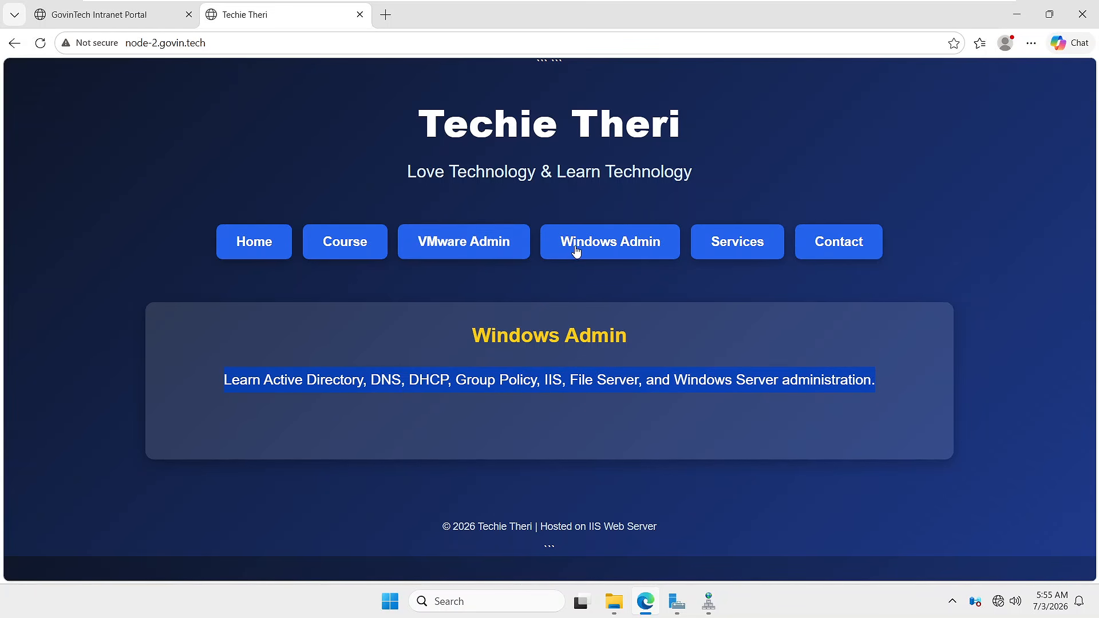
{"action": "left_click", "coordinate": [436, 243]}
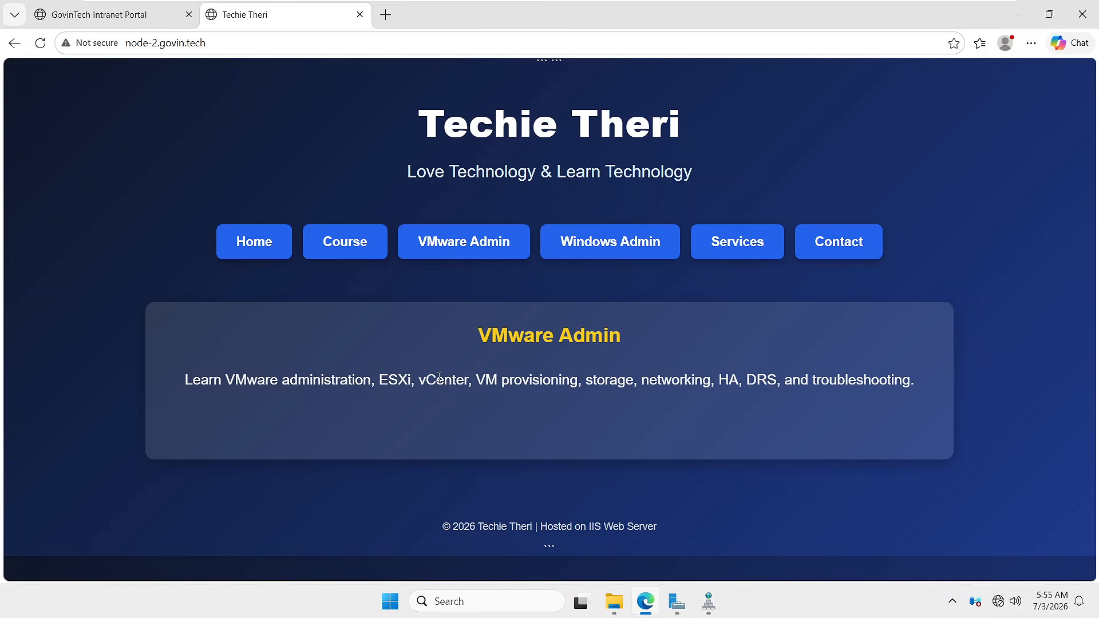
{"action": "mouse_move", "coordinate": [793, 2]}
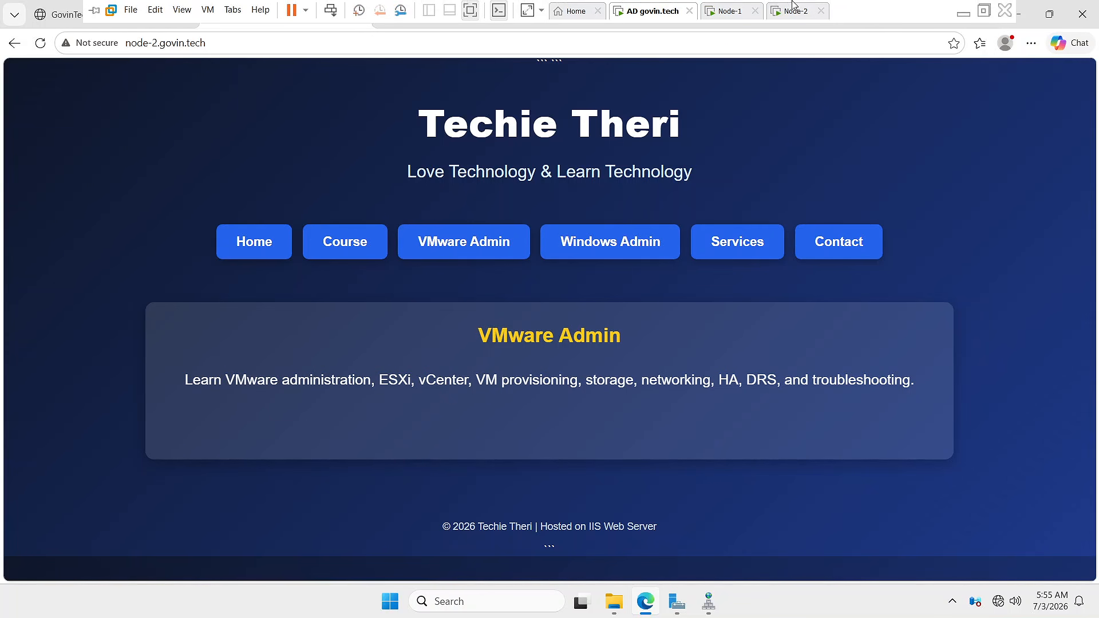
{"action": "left_click", "coordinate": [984, 13]}
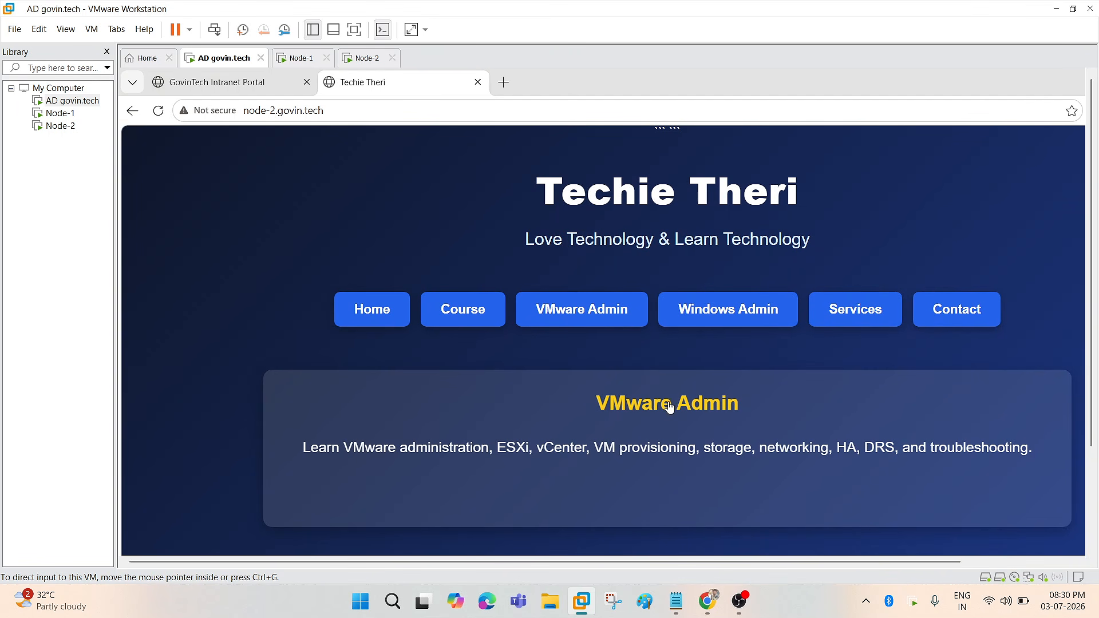
- Return to the host's Google Meet call window through the Chrome taskbar icon
{"action": "left_click", "coordinate": [711, 611]}
{"action": "left_click", "coordinate": [657, 535]}
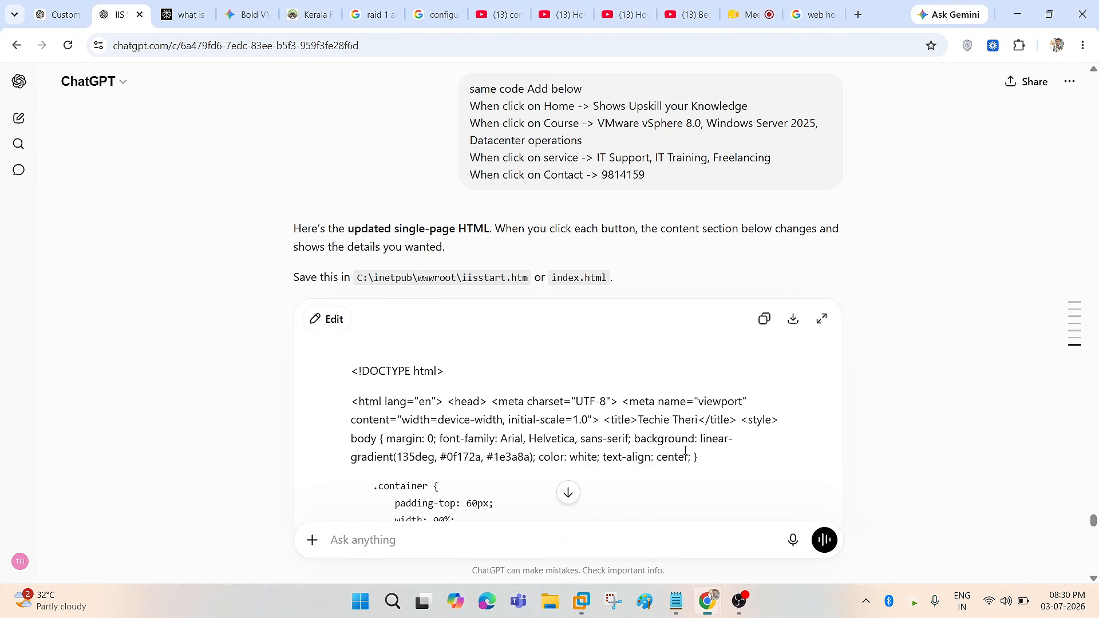
{"action": "left_click", "coordinate": [747, 16]}
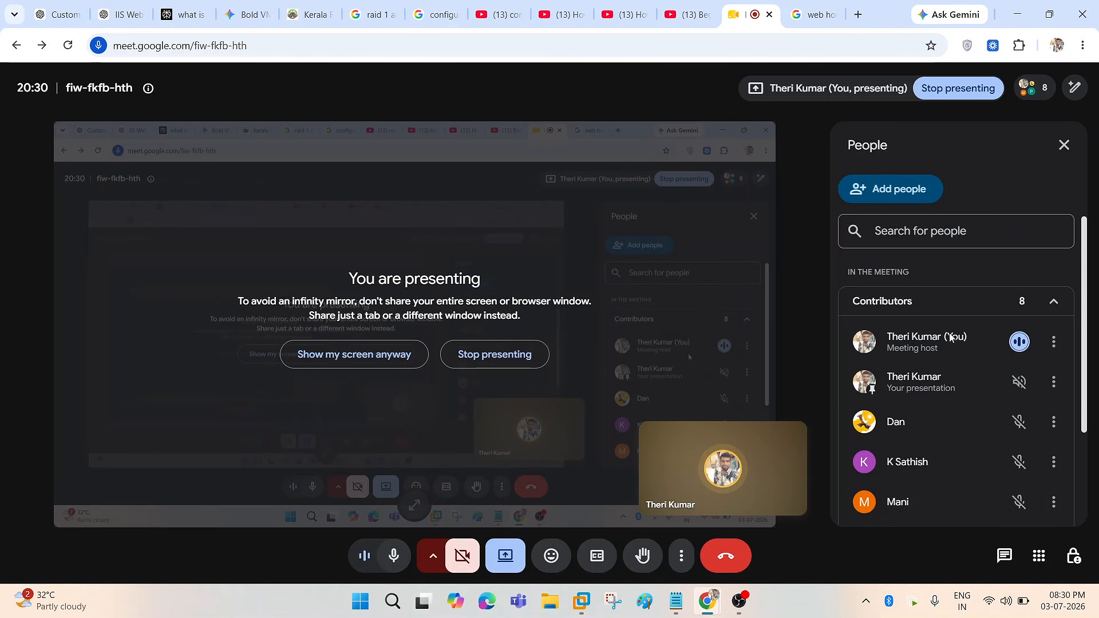
{"action": "left_click", "coordinate": [1017, 16]}
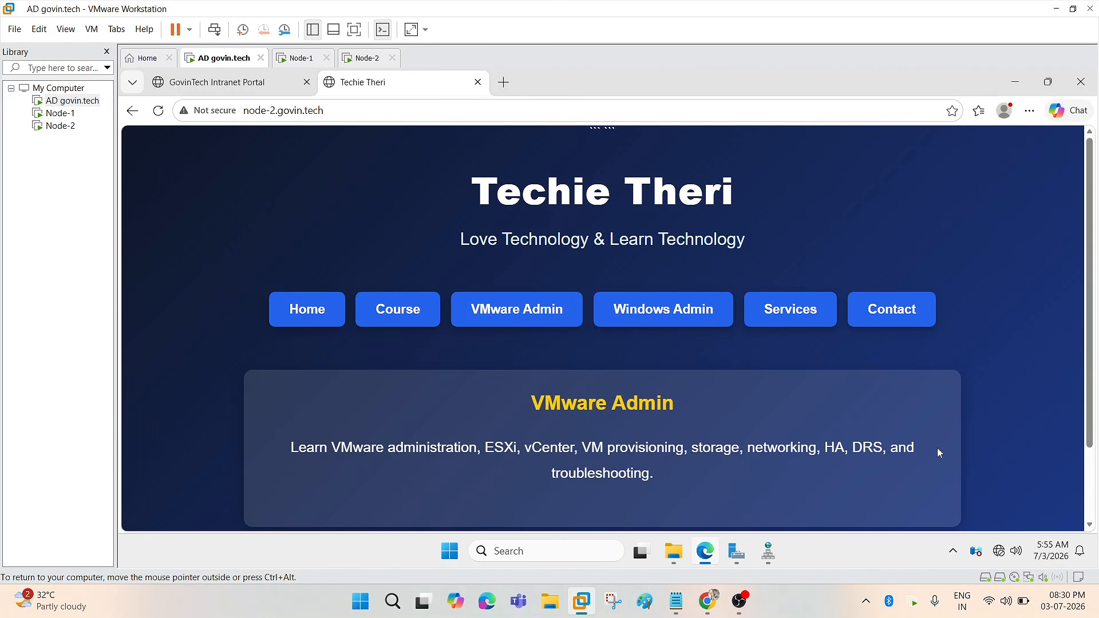
{"action": "scroll", "coordinate": [936, 445], "scroll_direction": "down", "scroll_amount": 3}
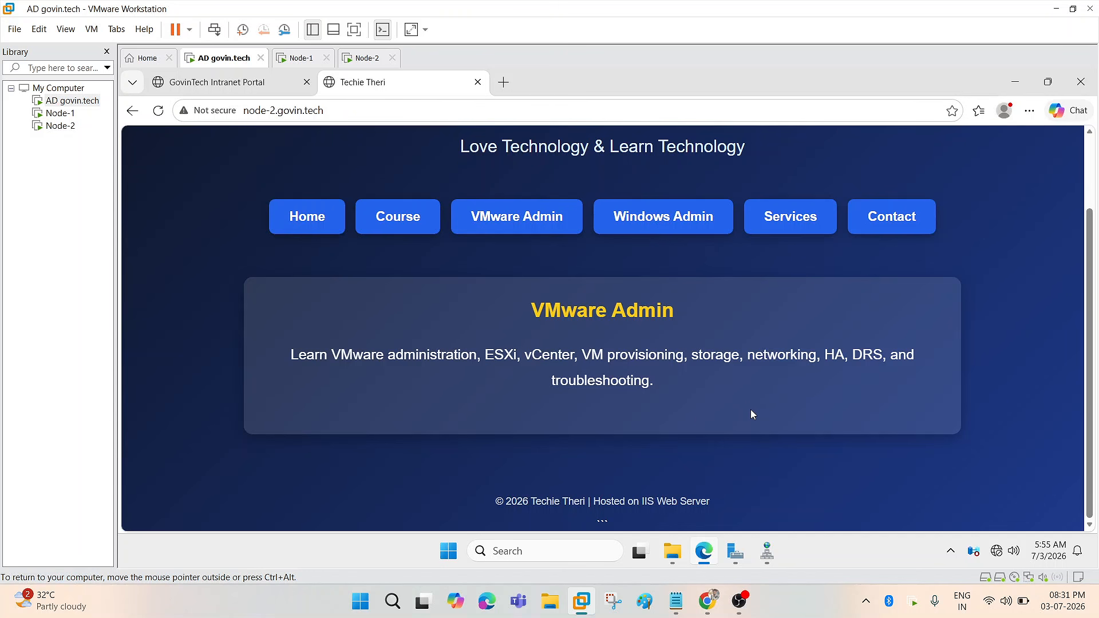
{"action": "scroll", "coordinate": [380, 313], "scroll_direction": "up", "scroll_amount": 2}
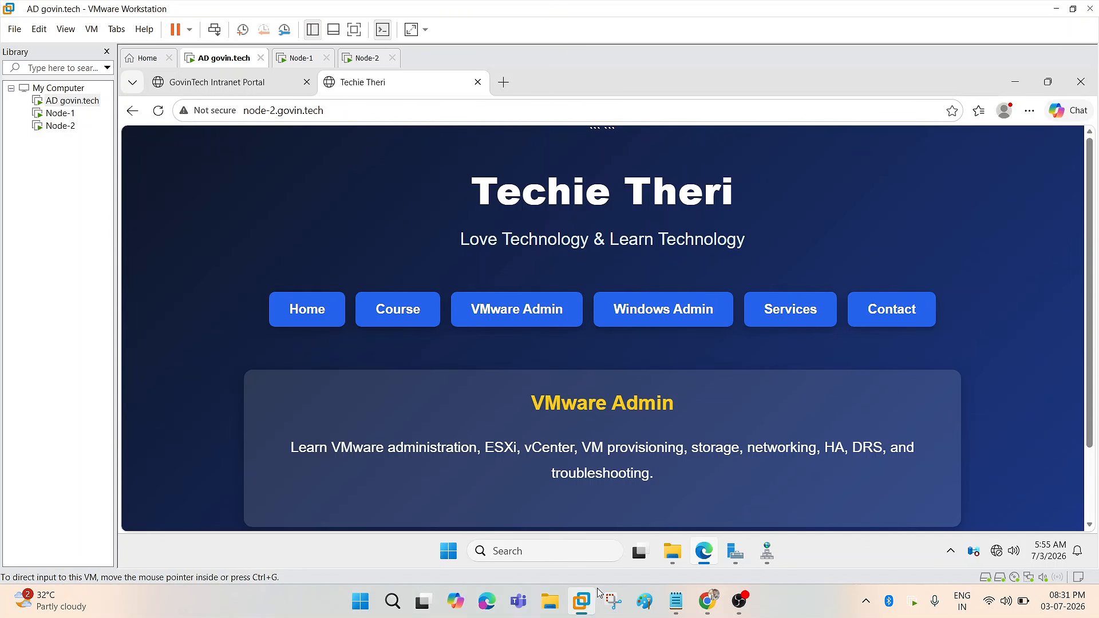
{"action": "mouse_move", "coordinate": [708, 601]}
{"action": "left_click", "coordinate": [650, 534]}
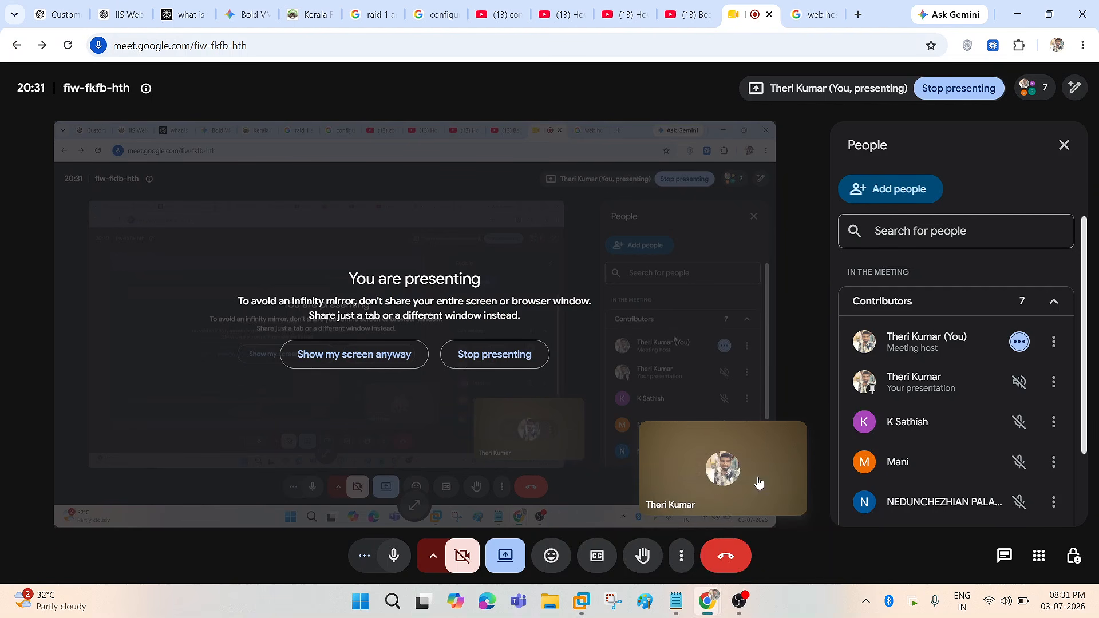